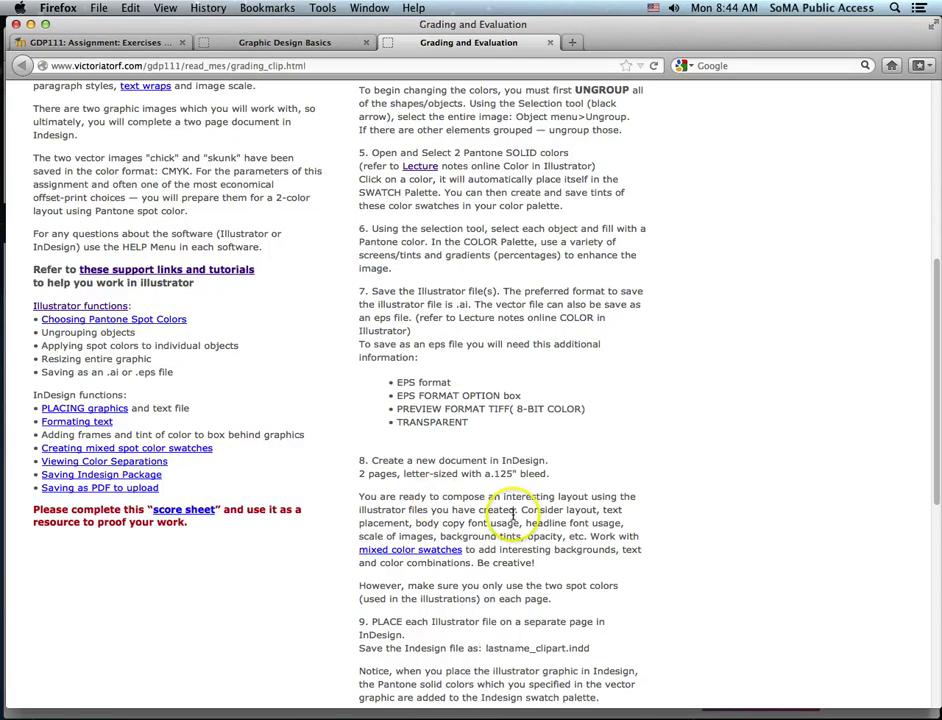
- Review the rest of the clip art assignment instructions down to item 15 and switch to Illustrator
scroll(530, 535, down, 5)
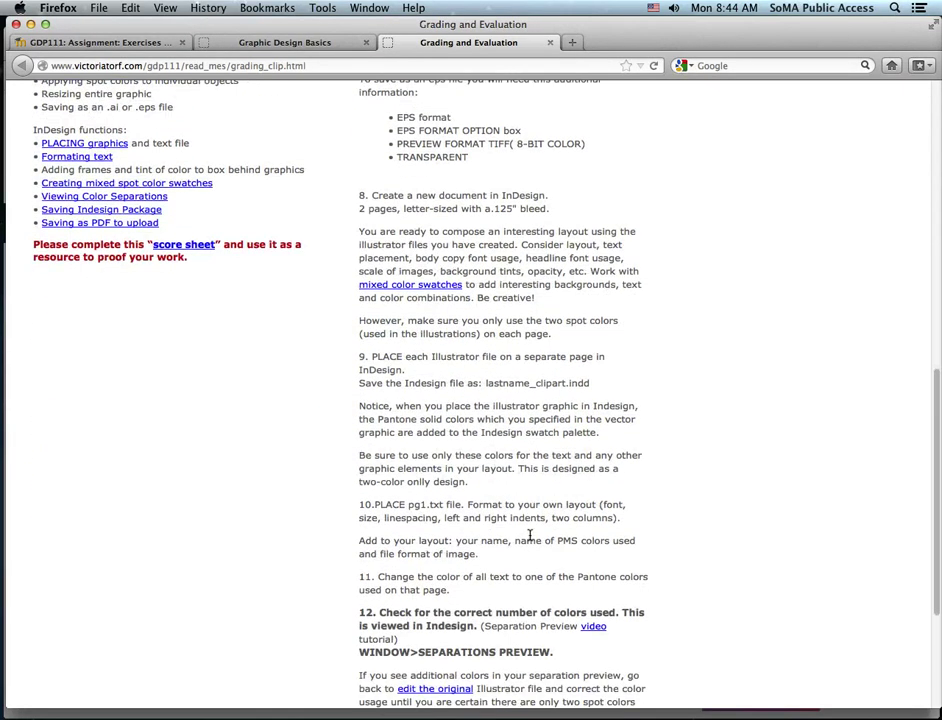
scroll(530, 535, down, 4)
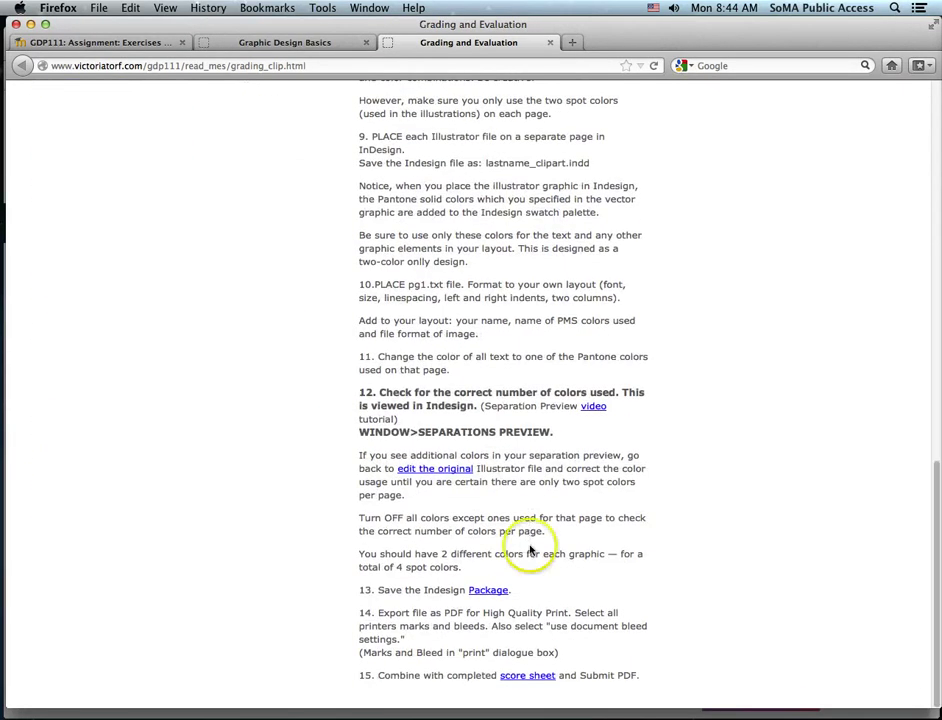
click(535, 679)
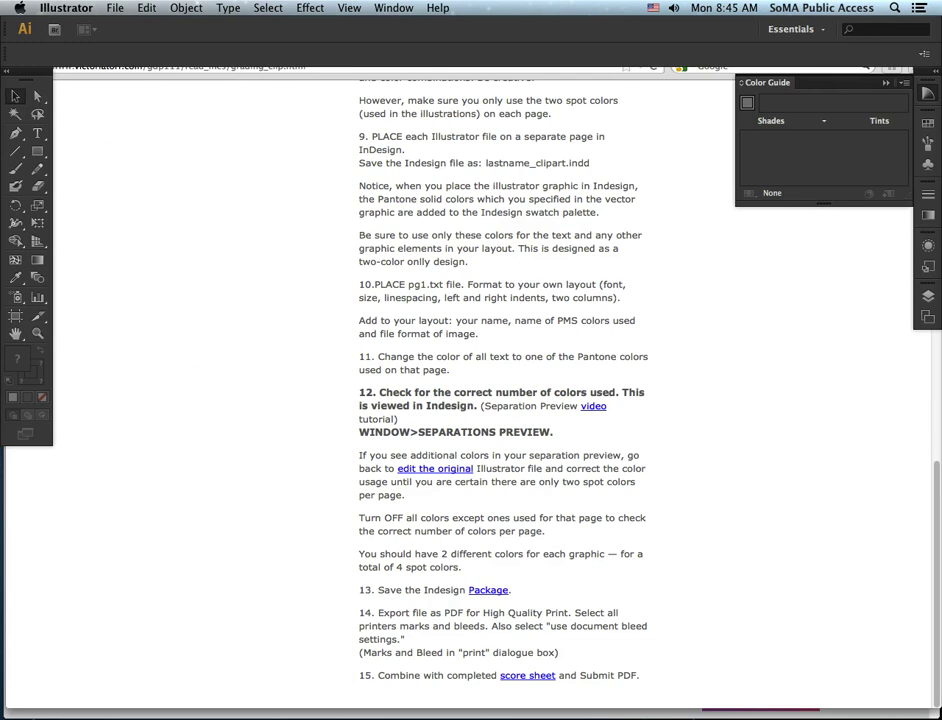
- Open the general preferences and examine the Guides & Grid, Appearance of Black, and File Handling & Clipboard settings
click(66, 8)
mouse_move(84, 50)
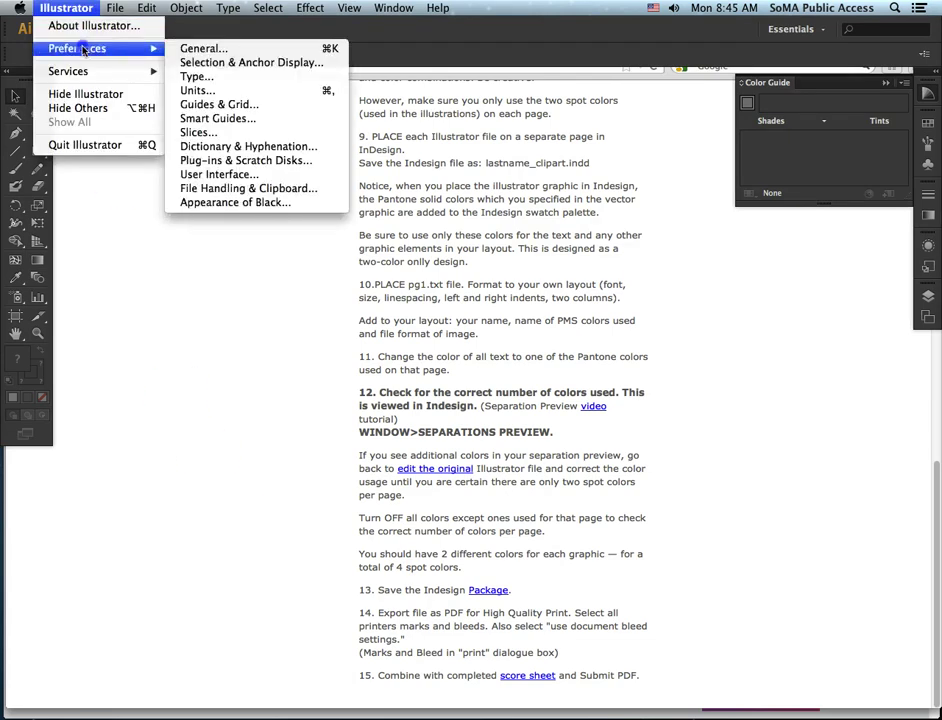
click(189, 52)
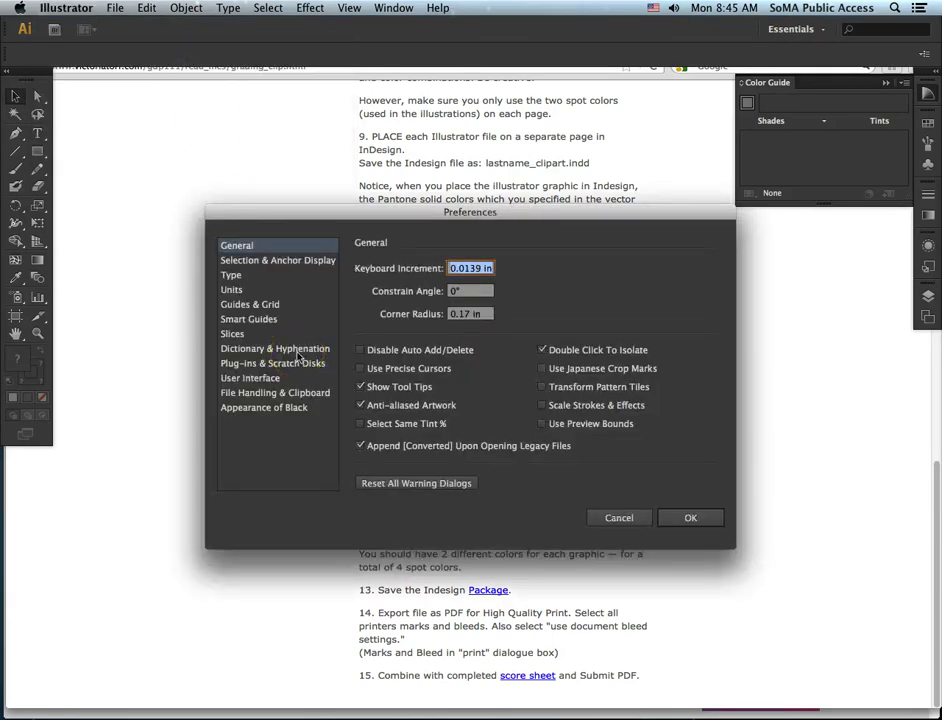
click(280, 308)
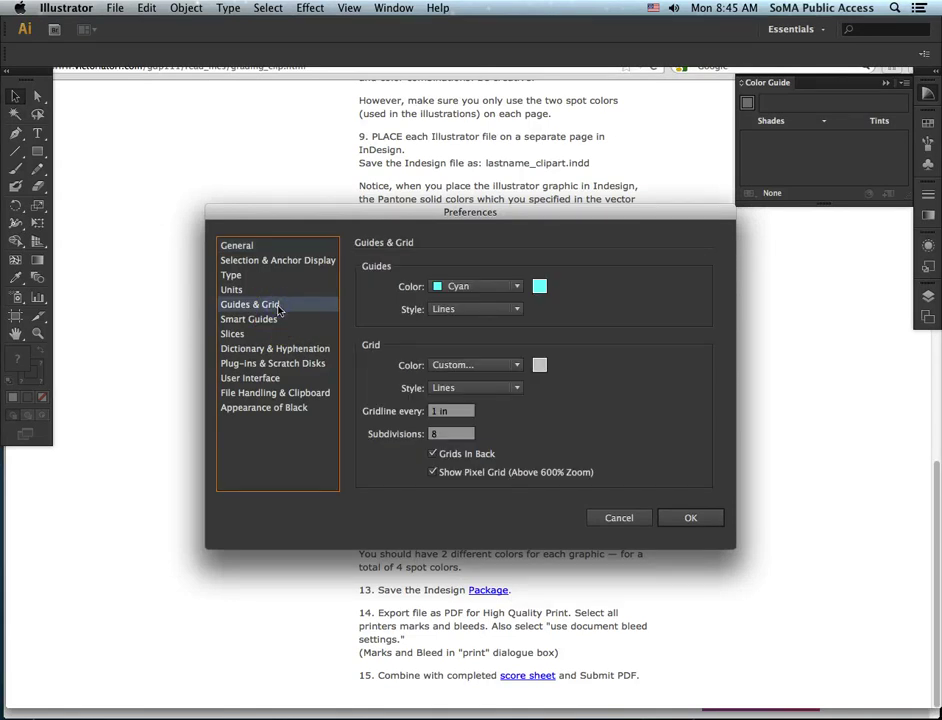
drag(280, 310, 277, 262)
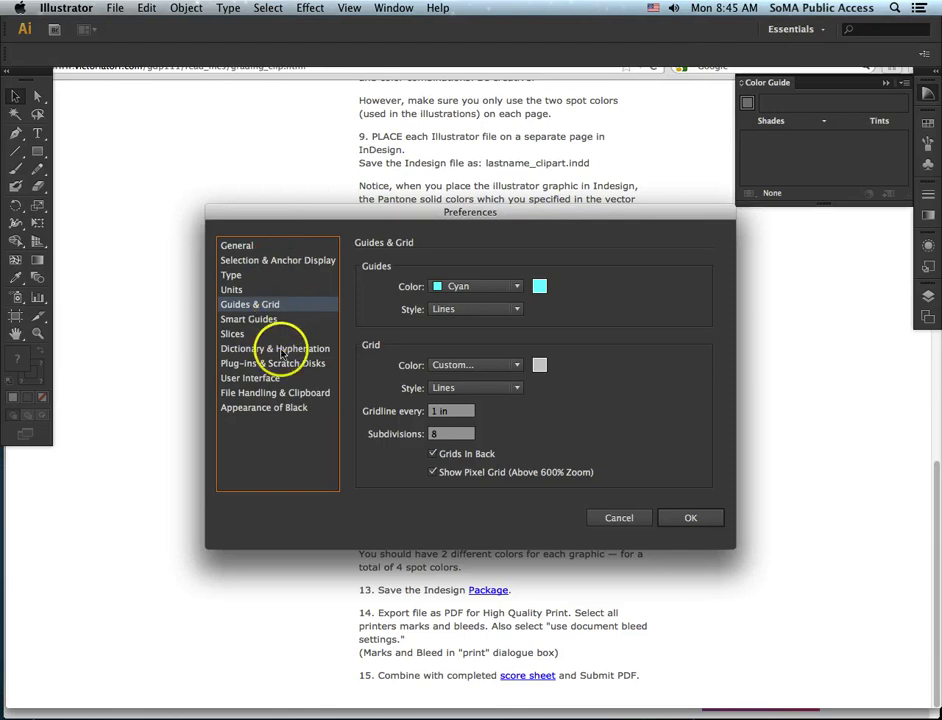
click(294, 410)
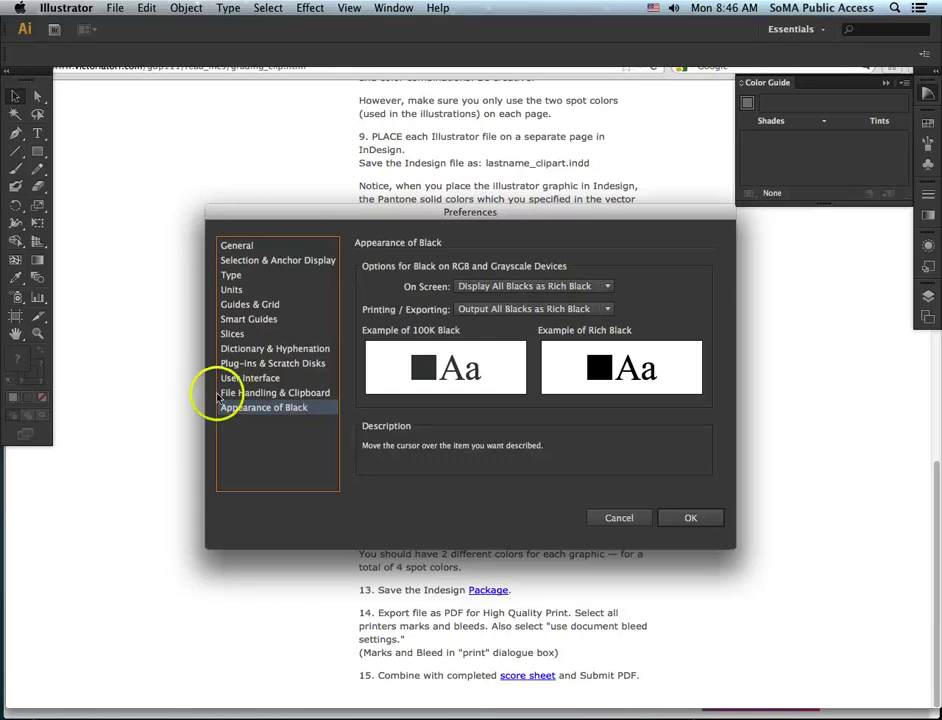
click(279, 394)
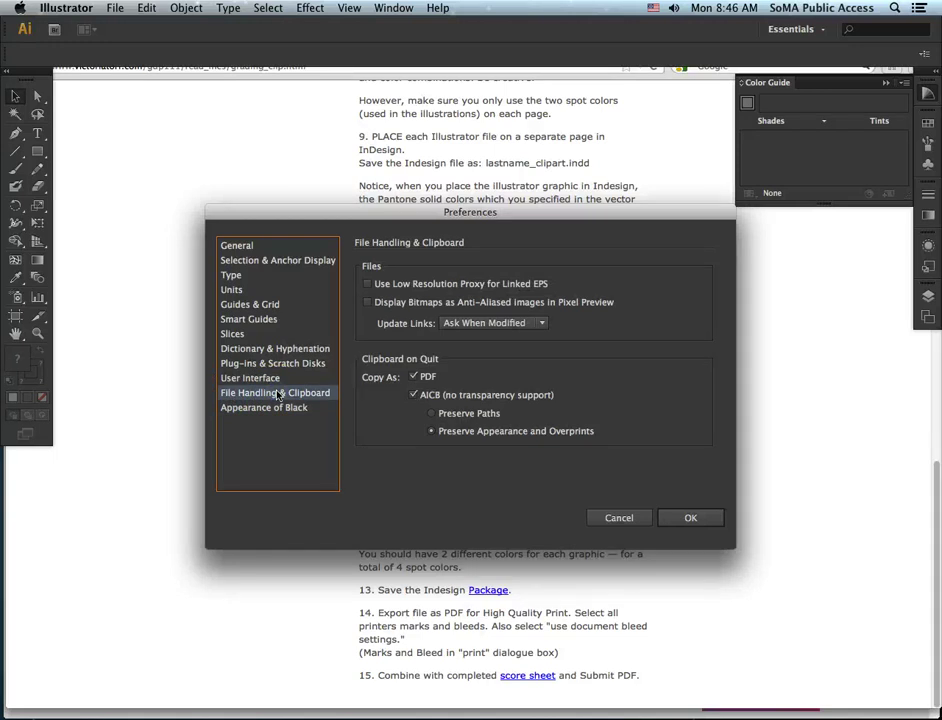
- Set the user interface brightness to 77% and apply the preferences
click(269, 379)
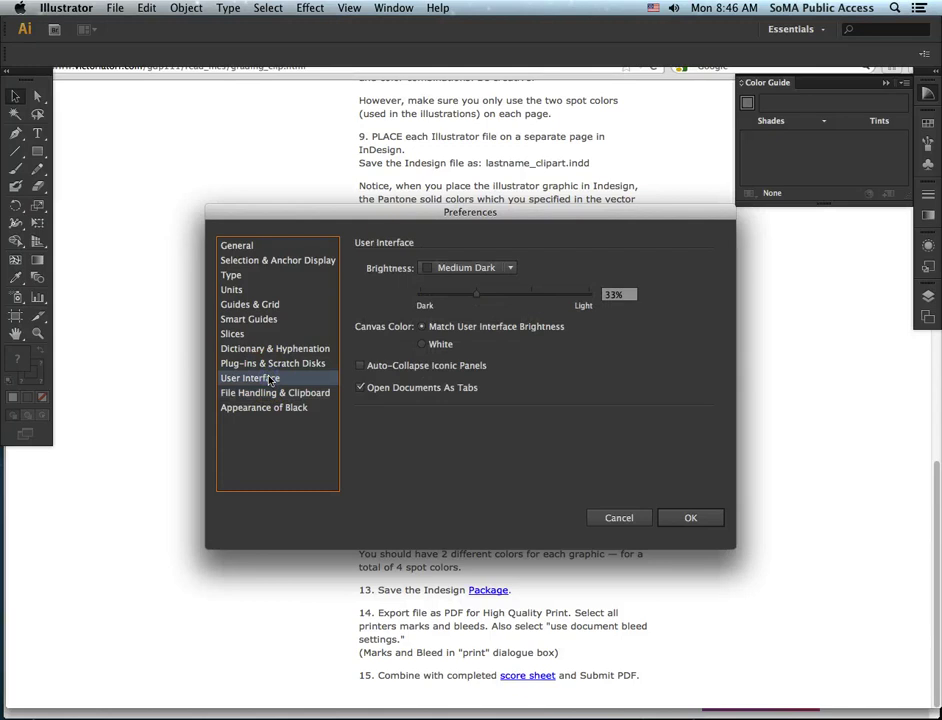
click(477, 296)
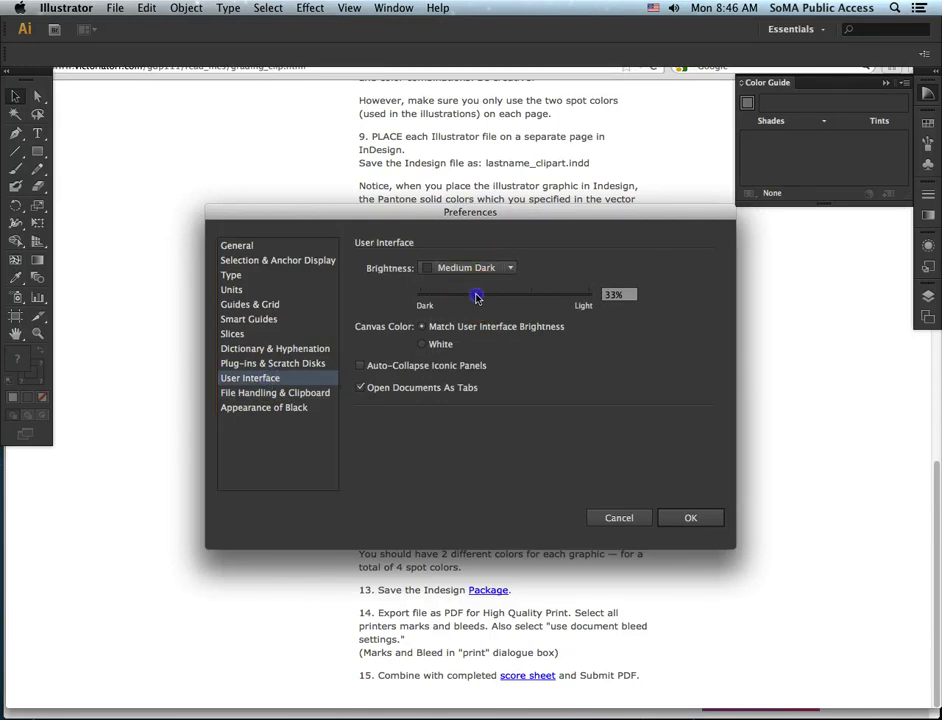
drag(477, 296, 529, 297)
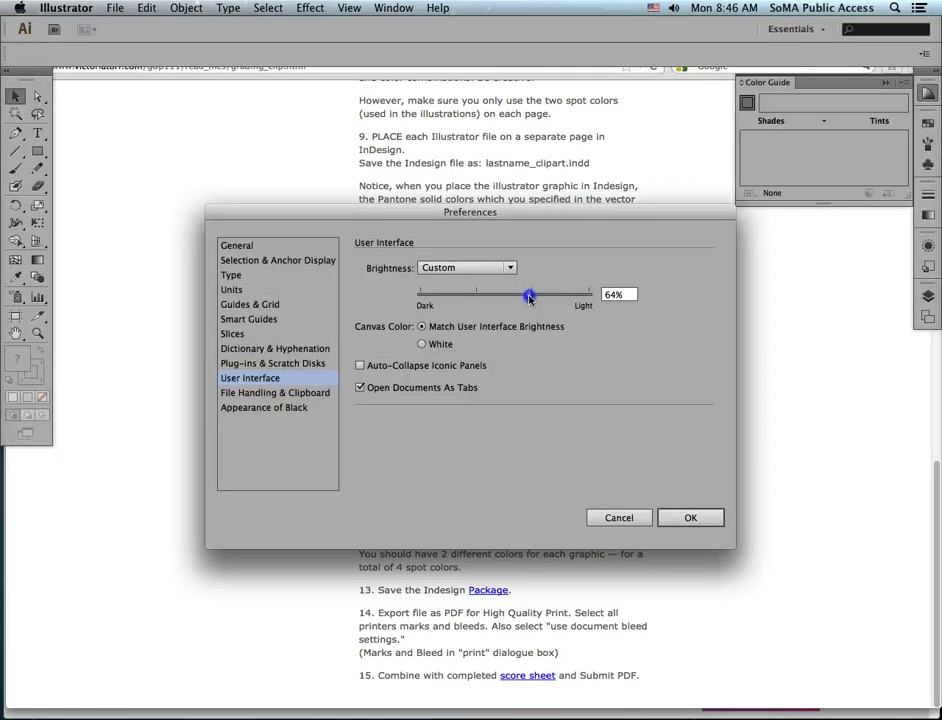
drag(529, 297, 549, 441)
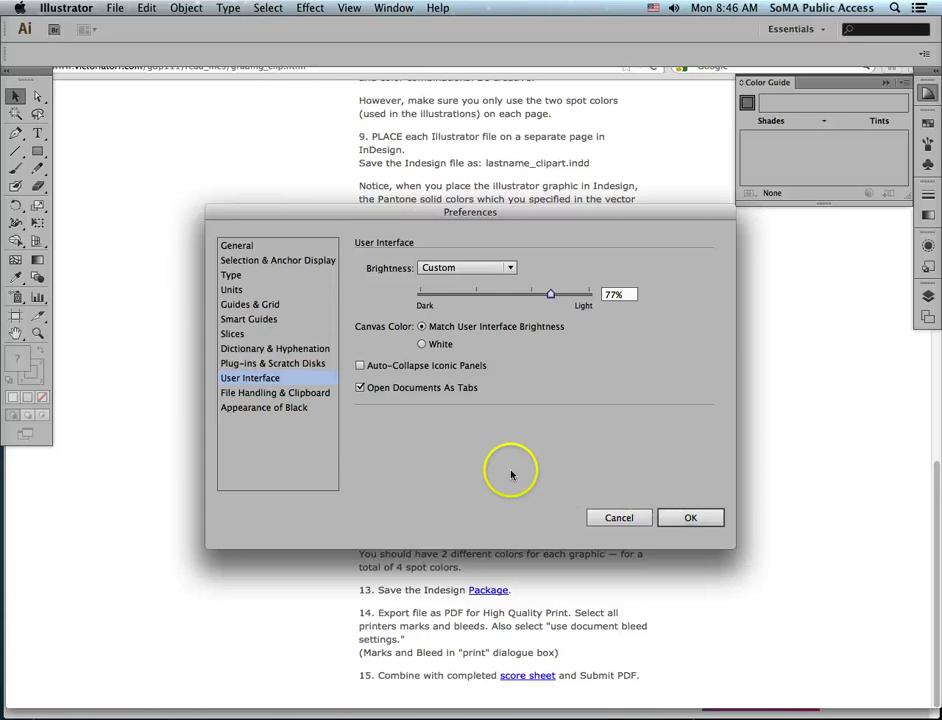
key(Return)
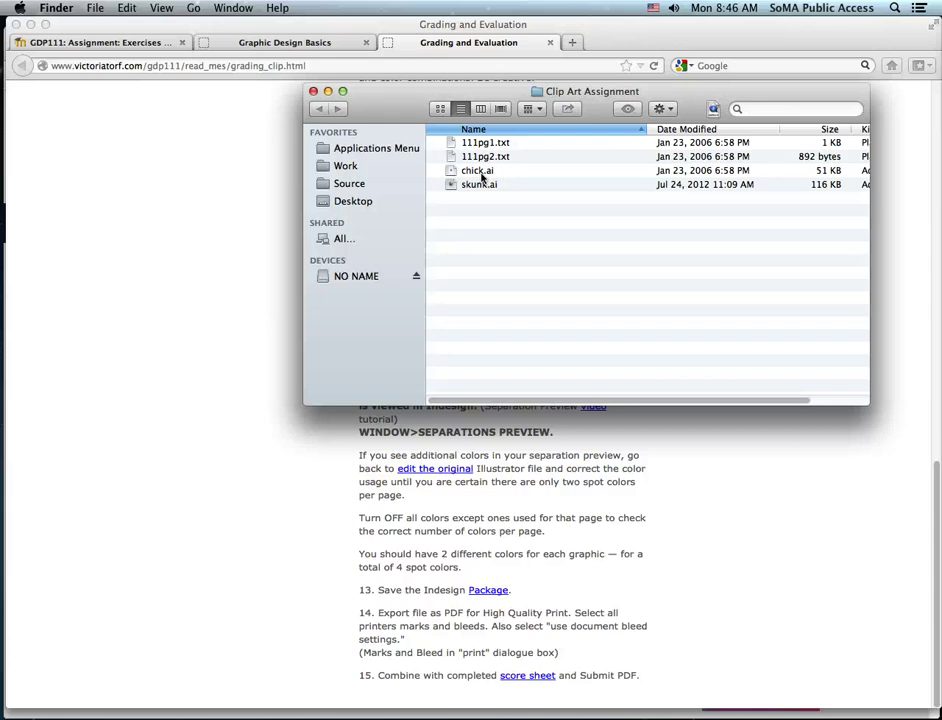
- Open chick.ai from the Clip Art Assignment folder in Illustrator and enlarge its document window
drag(450, 174, 476, 716)
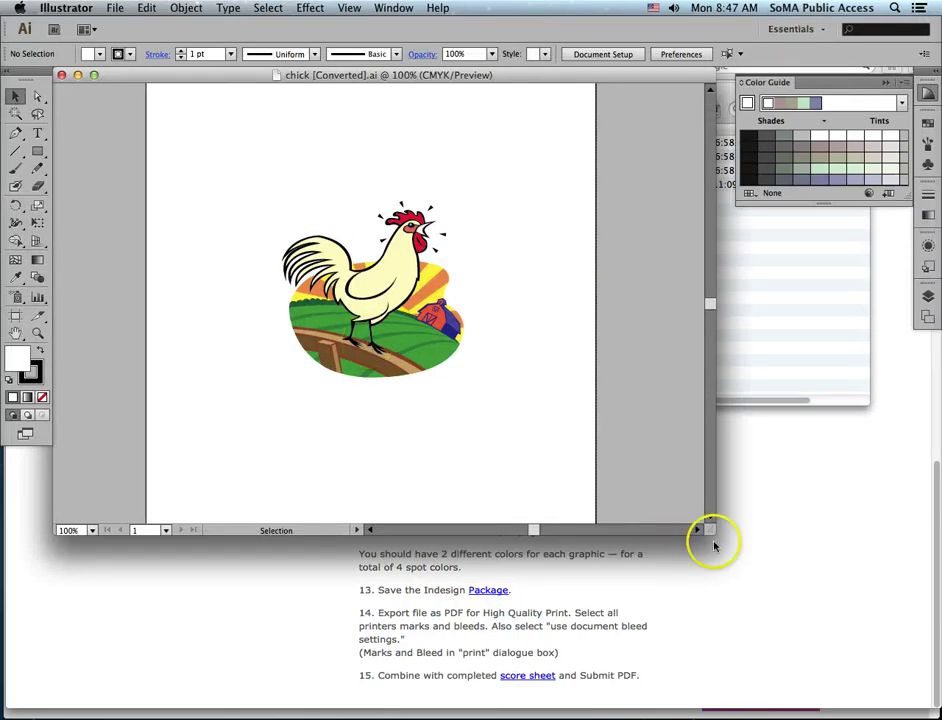
drag(709, 529, 763, 688)
- Show the artwork in Outline mode, select the whole rooster drawing, and examine its paths up close
click(406, 9)
click(349, 8)
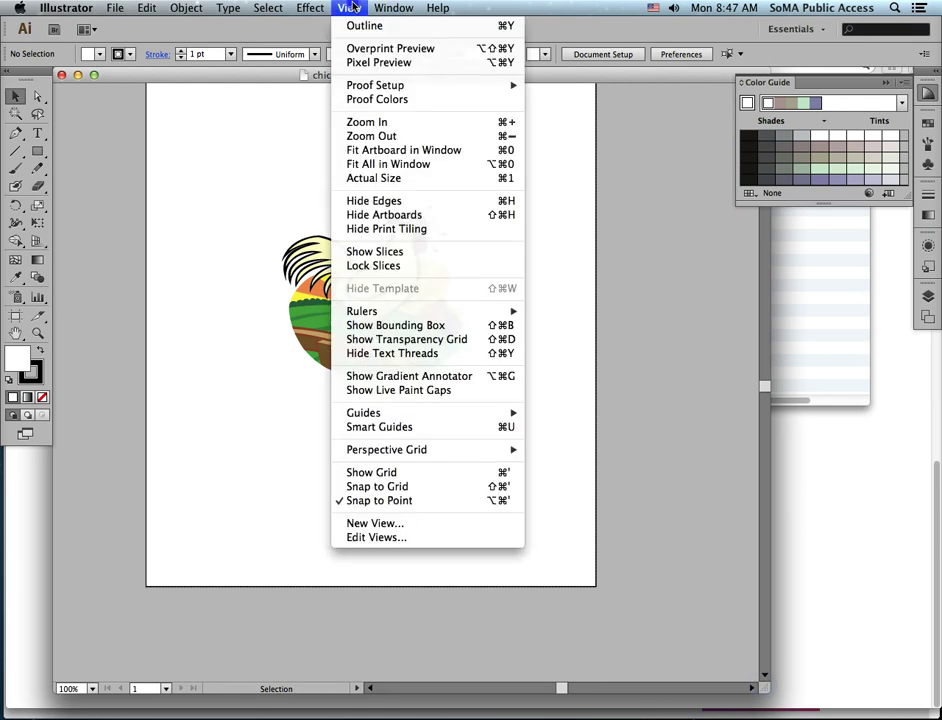
click(361, 26)
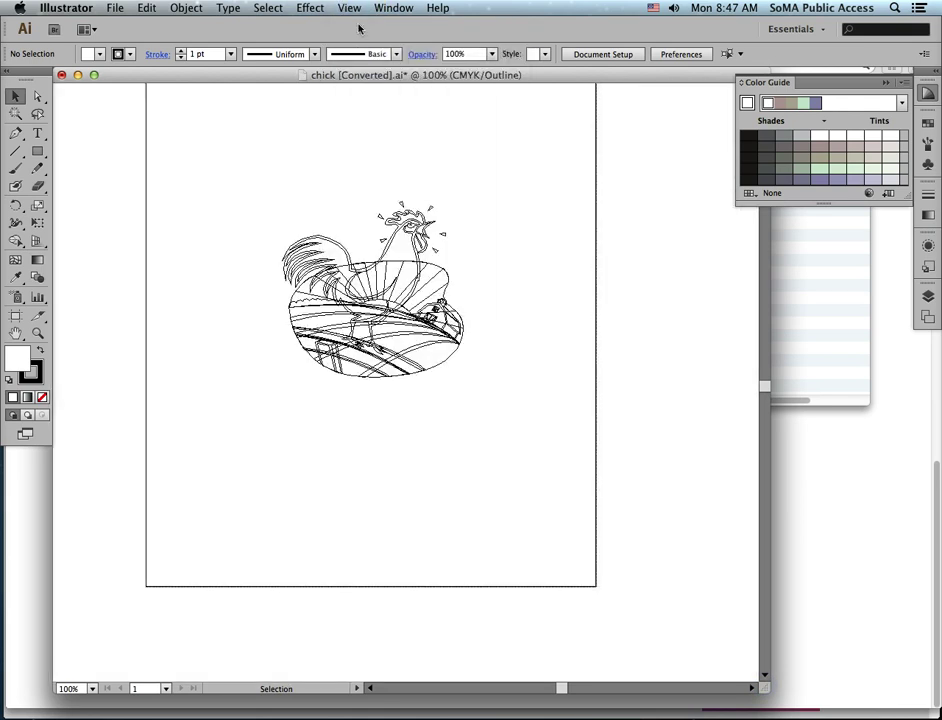
click(222, 187)
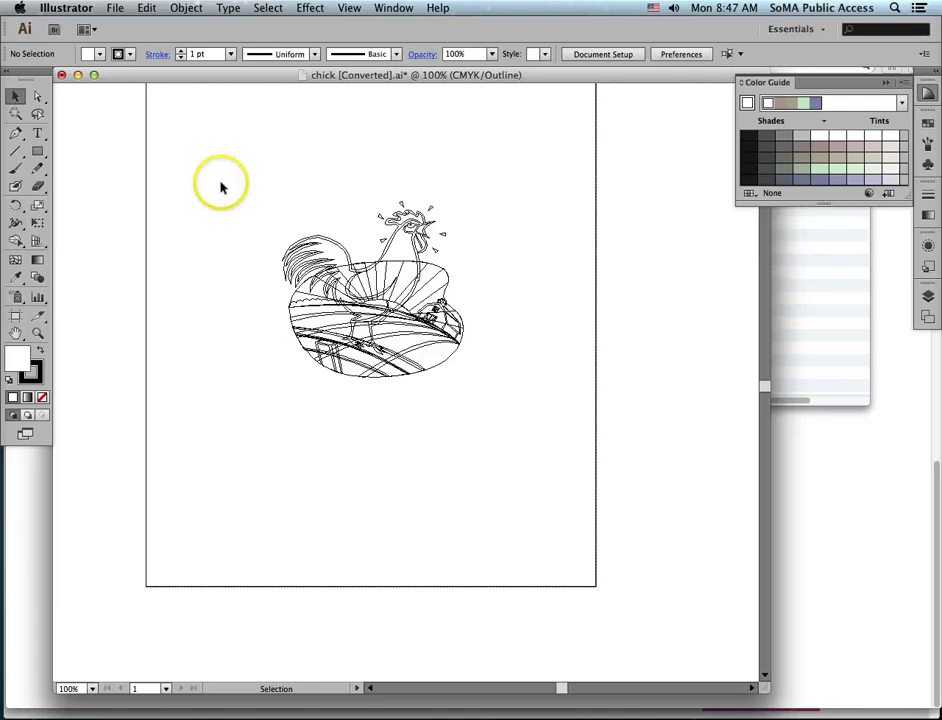
drag(203, 140, 551, 467)
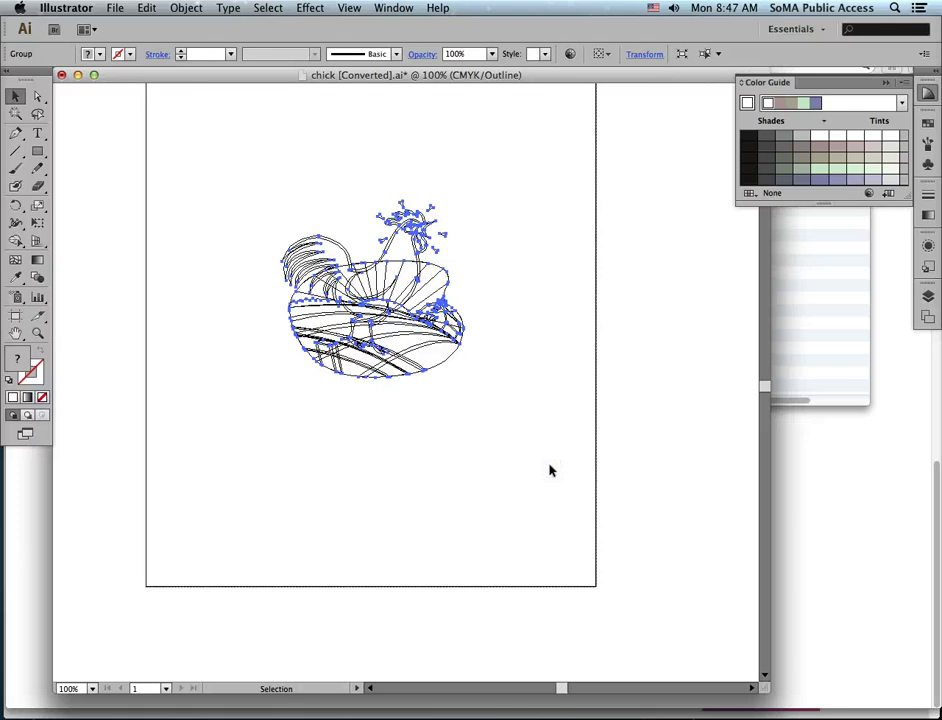
key(z)
drag(290, 172, 481, 307)
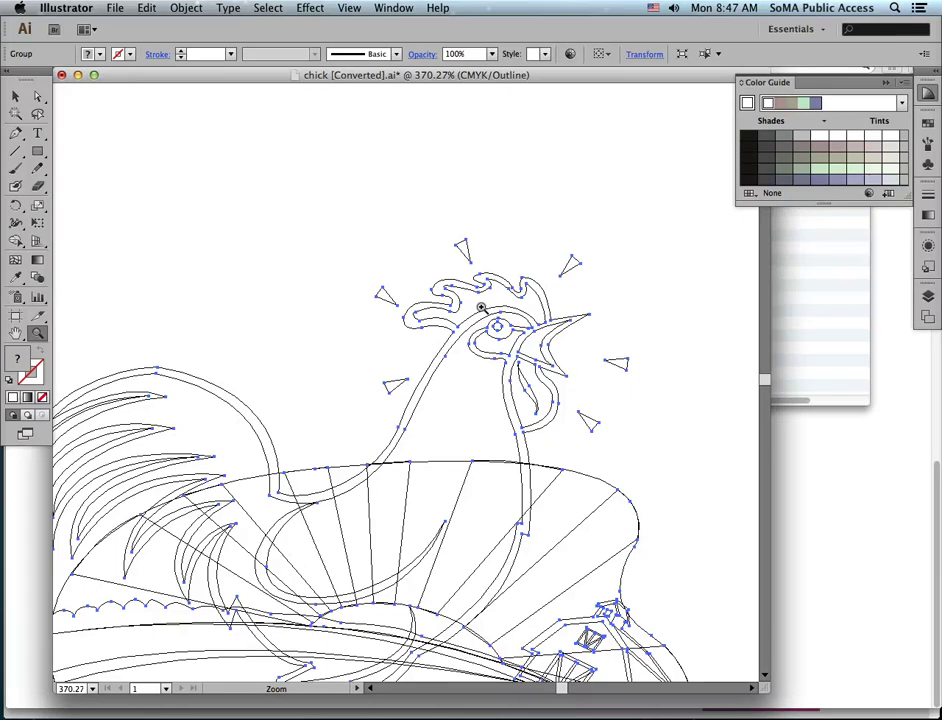
key(super+0)
drag(305, 262, 541, 484)
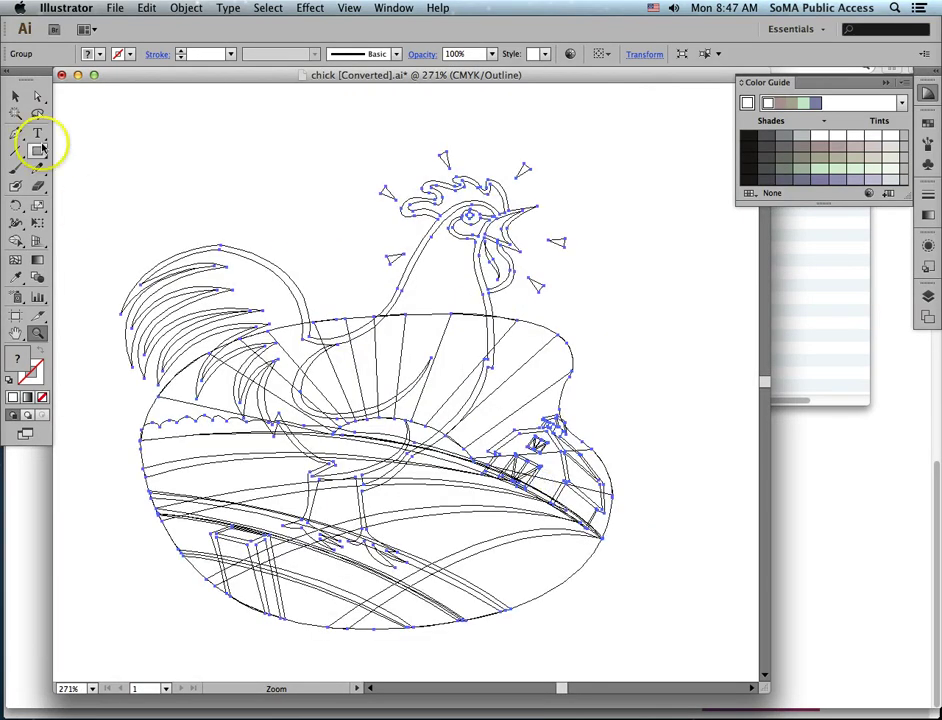
- Return the rooster artwork to Preview mode and deselect it
click(17, 99)
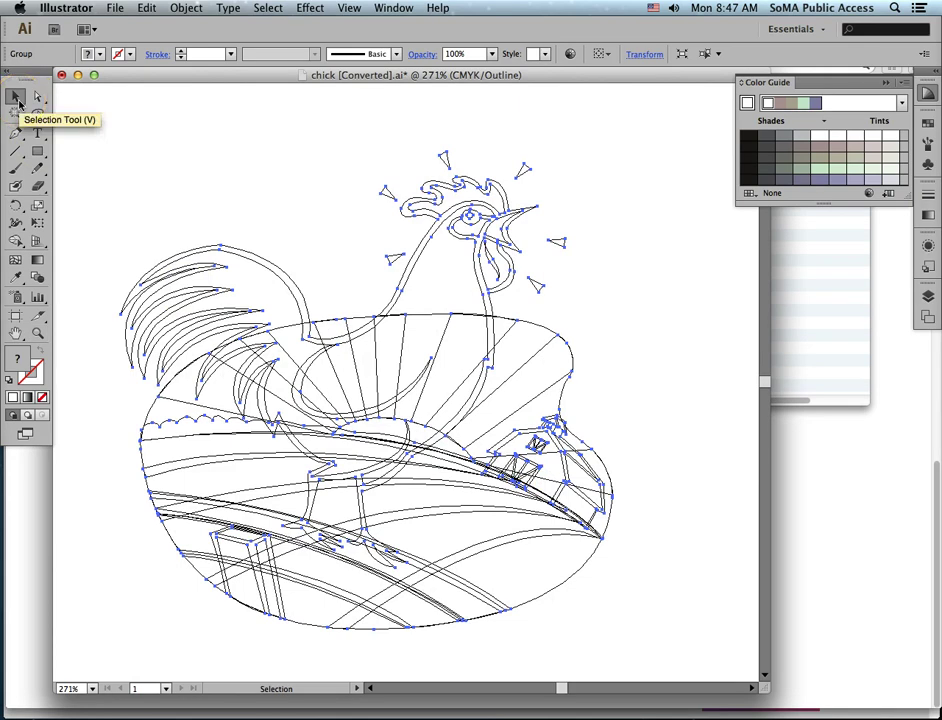
click(345, 9)
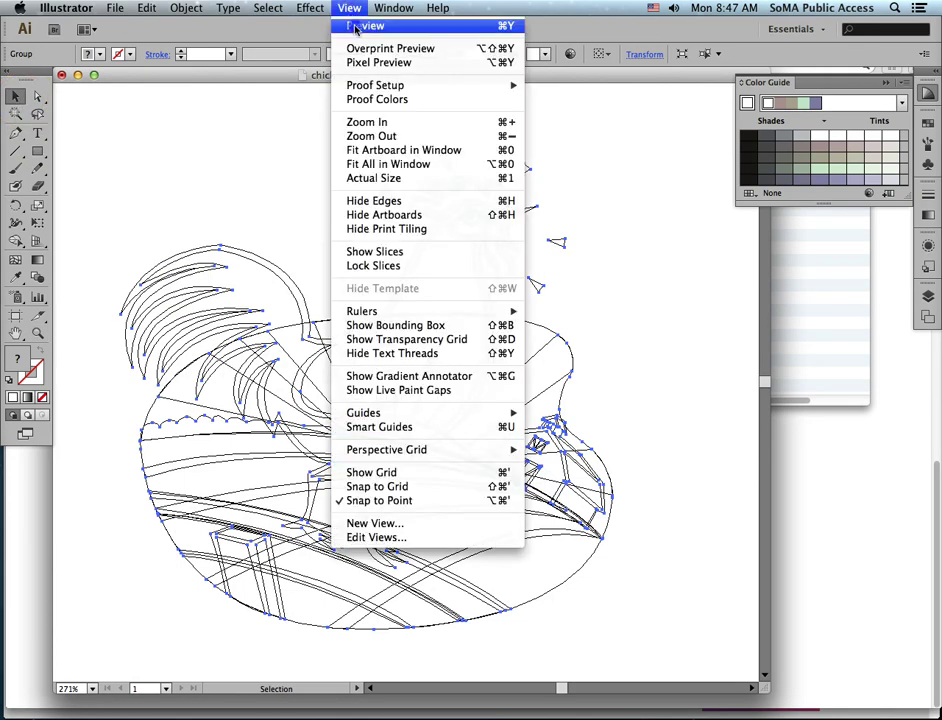
click(355, 28)
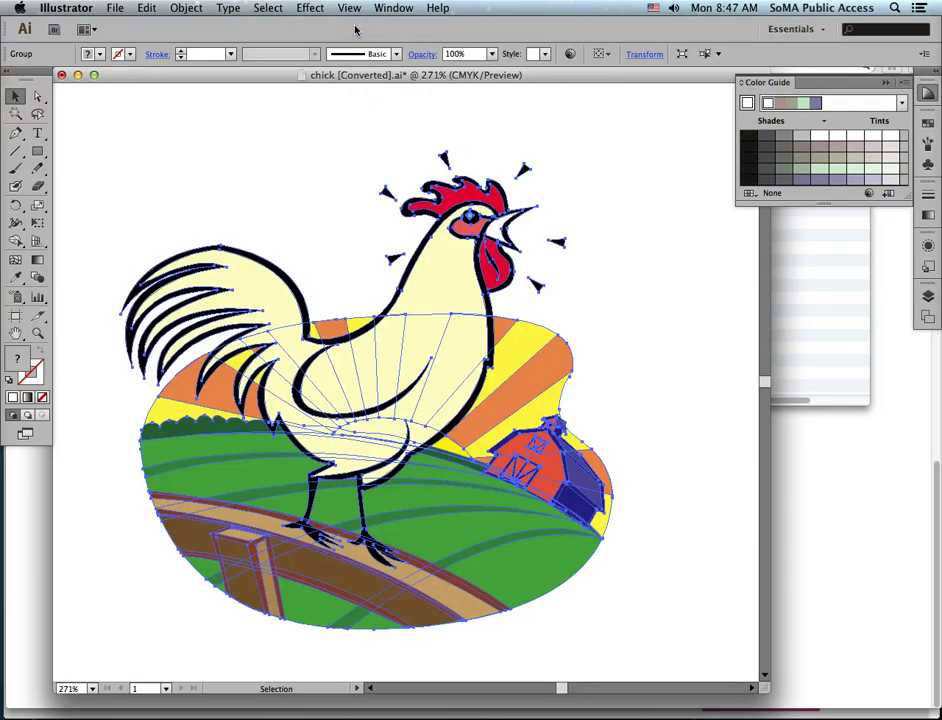
click(262, 161)
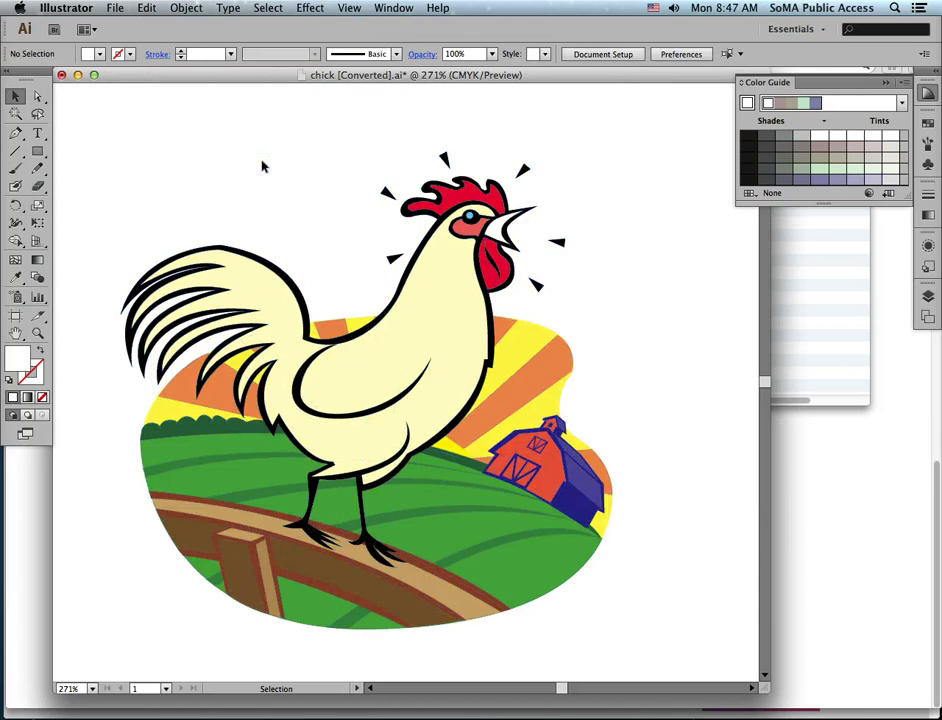
- Select the entire rooster drawing, ungroup it into individual objects, and clear the selection
click(410, 340)
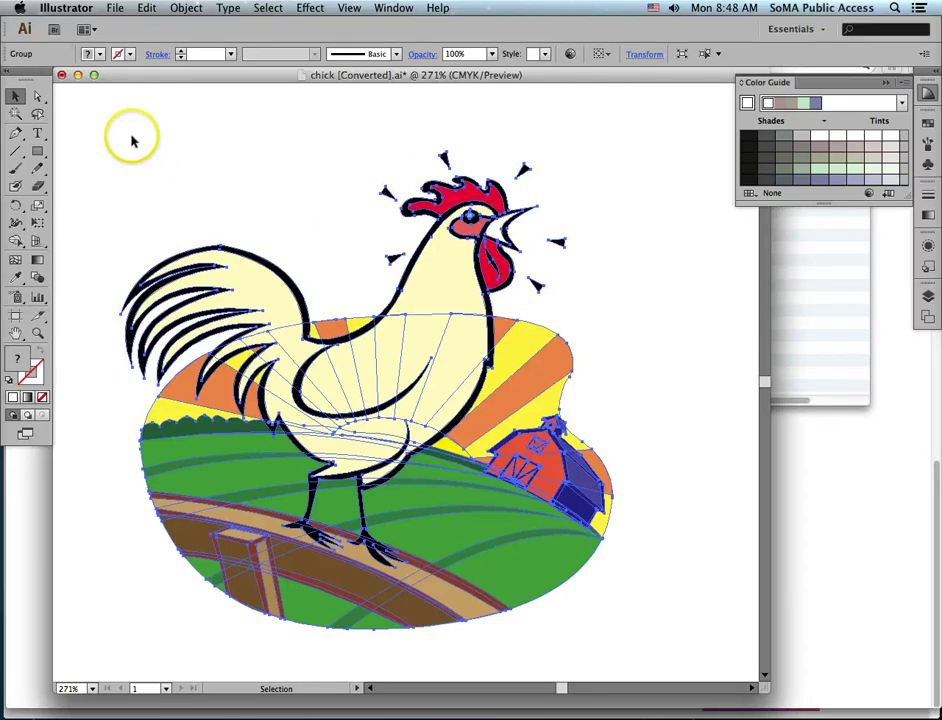
drag(131, 138, 553, 557)
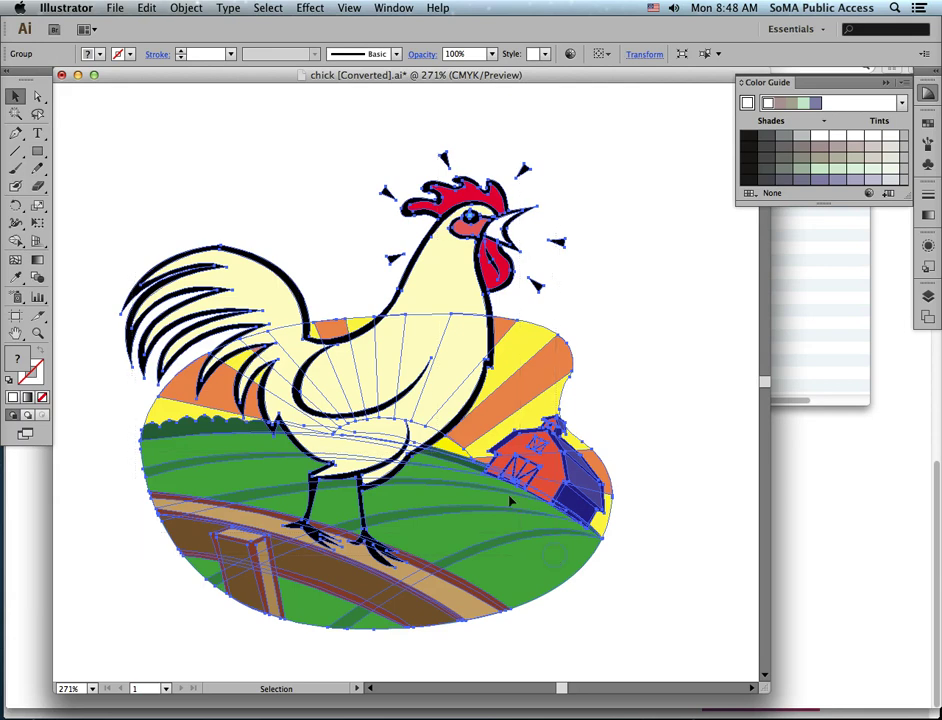
click(186, 7)
click(200, 76)
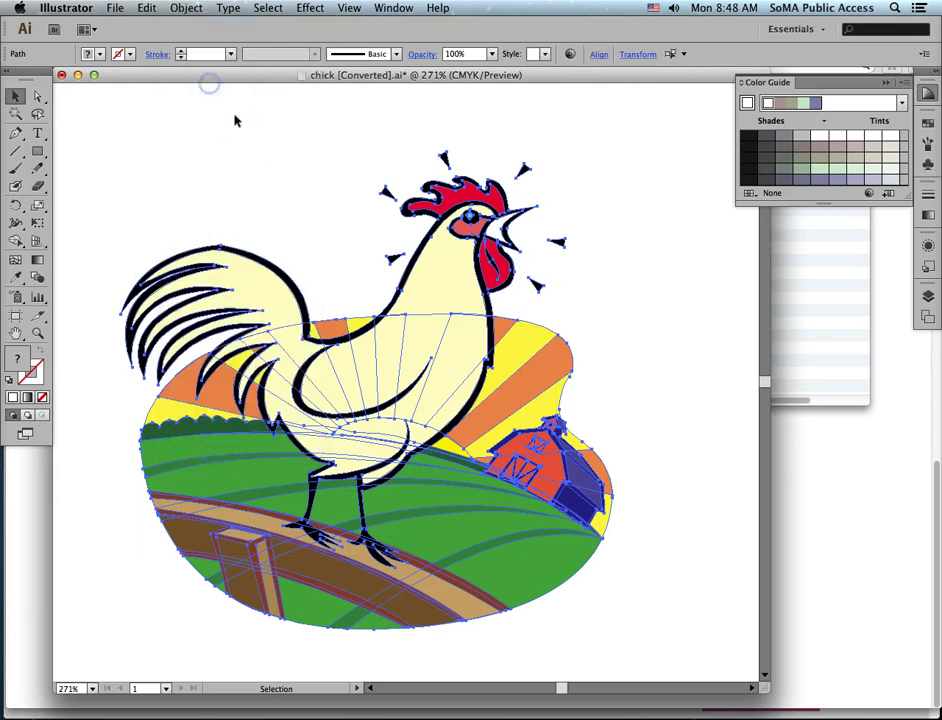
click(231, 137)
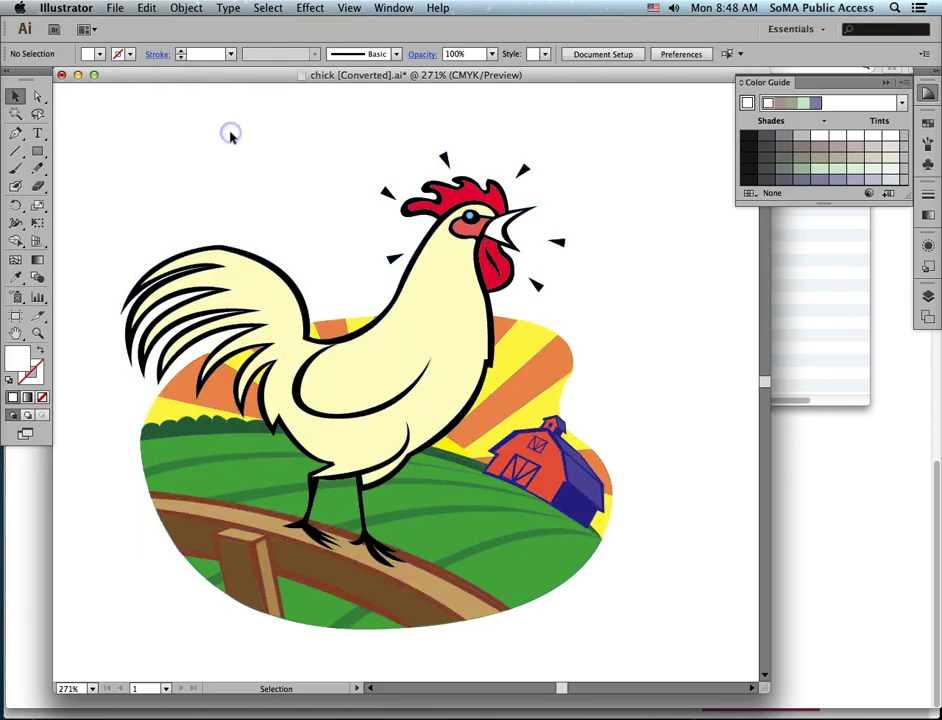
- Pull the rooster's cream body, the green field, the red barn front, the wattle and the comb apart onto empty artboard areas
click(428, 300)
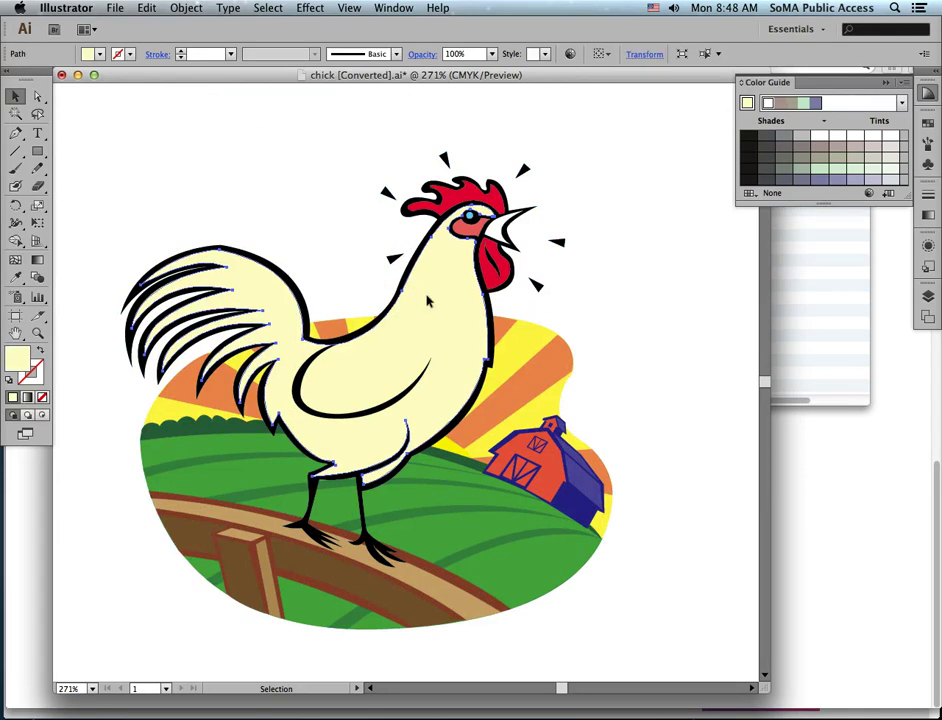
key(super+0)
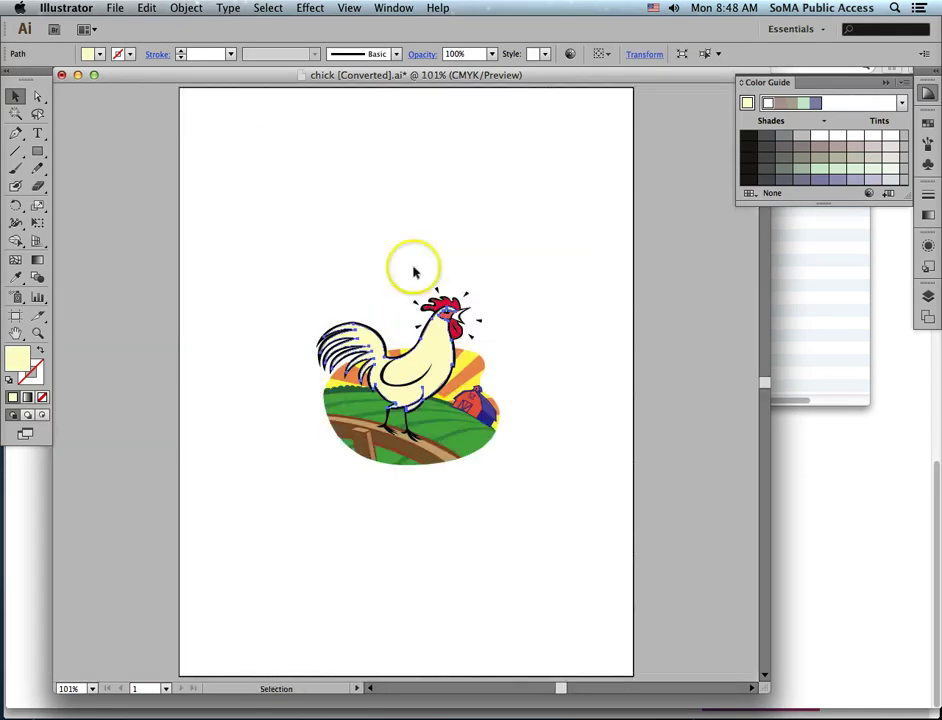
drag(414, 271, 219, 89)
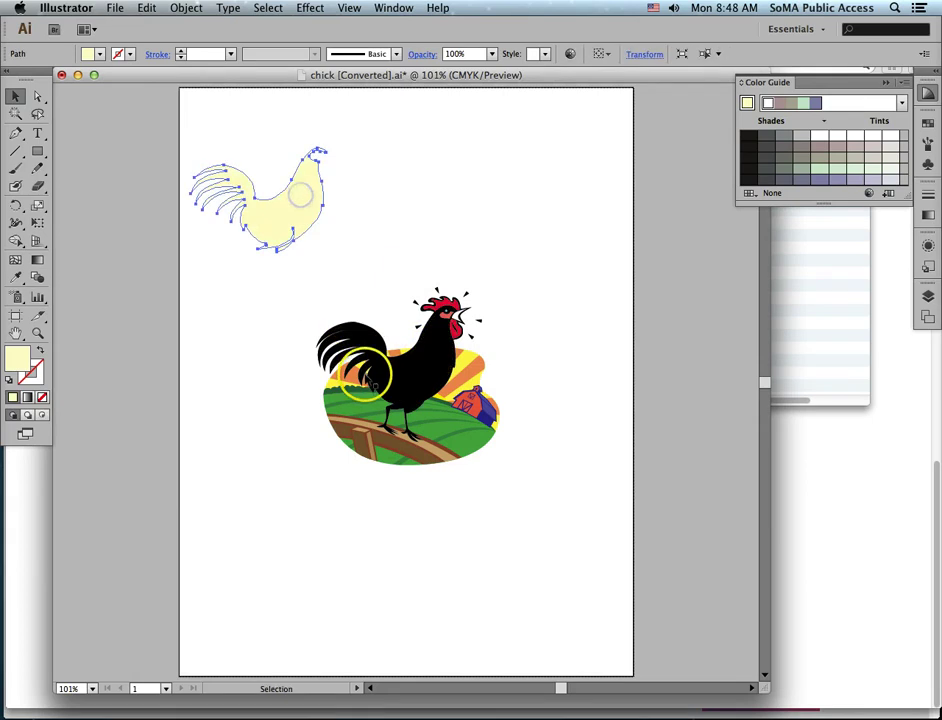
drag(357, 378, 463, 185)
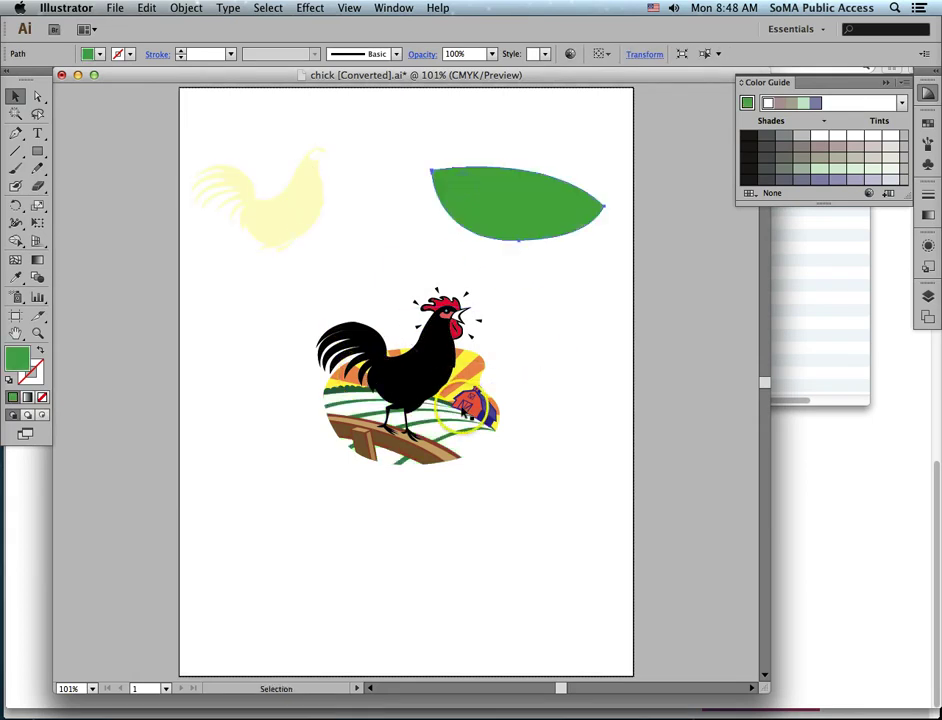
drag(468, 405, 550, 291)
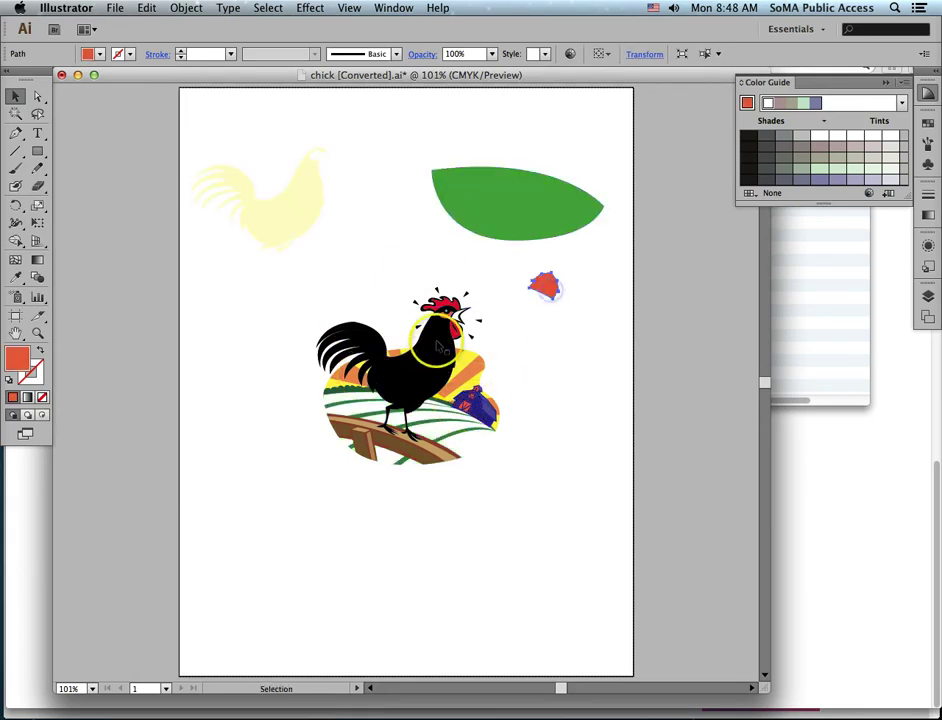
drag(445, 318, 389, 151)
drag(427, 282, 409, 180)
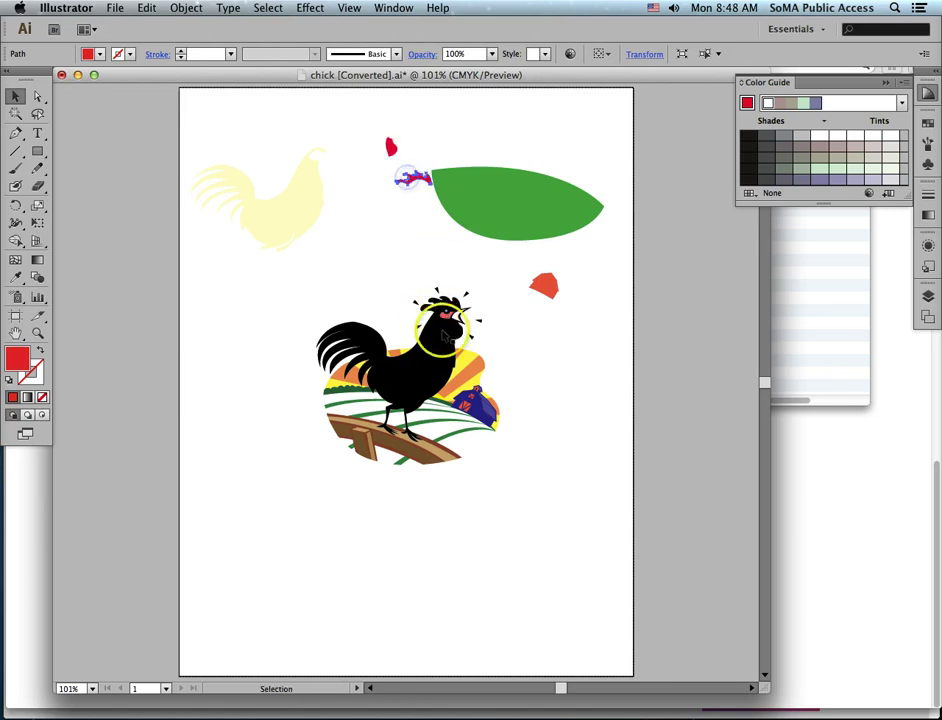
- Move the rooster's eye patch, black silhouette, two orange sun rays and black wing outline apart onto empty artboard areas
click(351, 236)
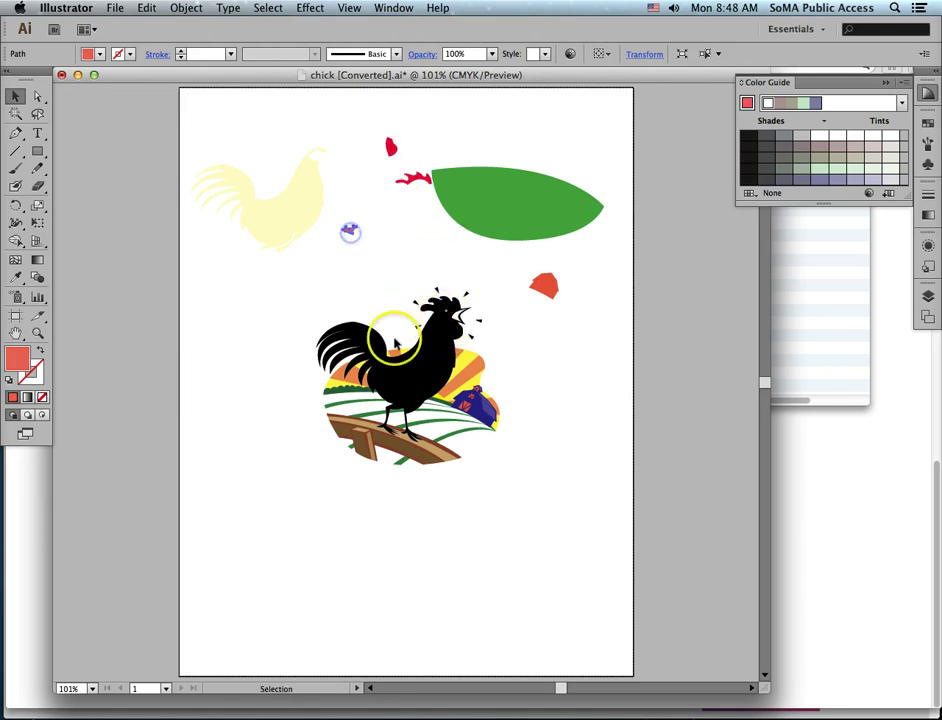
drag(349, 227, 358, 573)
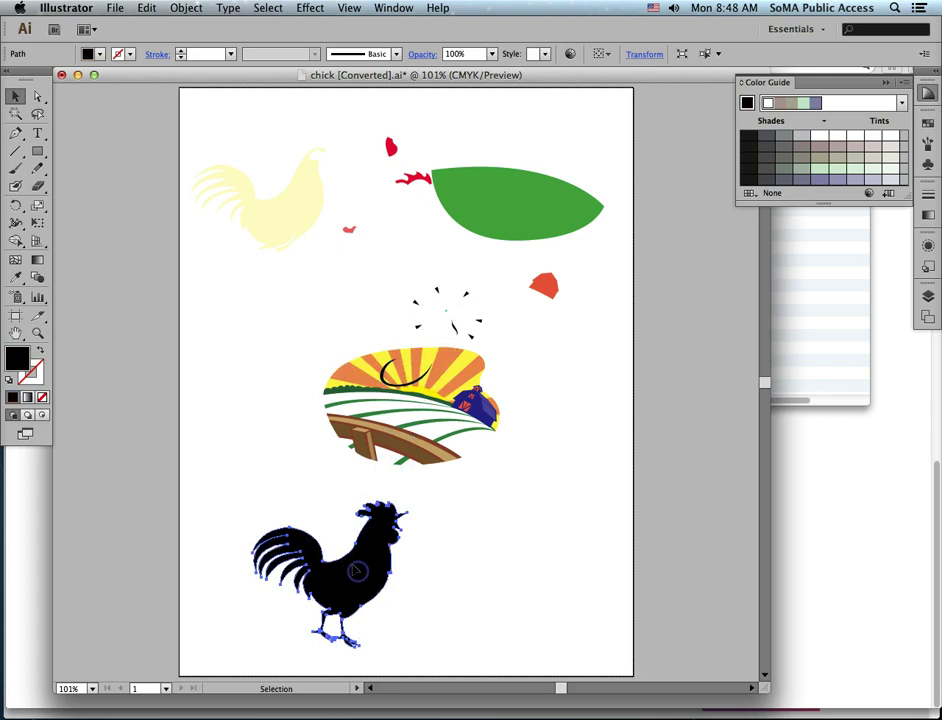
drag(405, 384, 366, 290)
drag(424, 374, 309, 292)
mouse_move(398, 385)
mouse_down()
mouse_move(300, 300)
mouse_move(232, 326)
mouse_move(237, 333)
mouse_up()
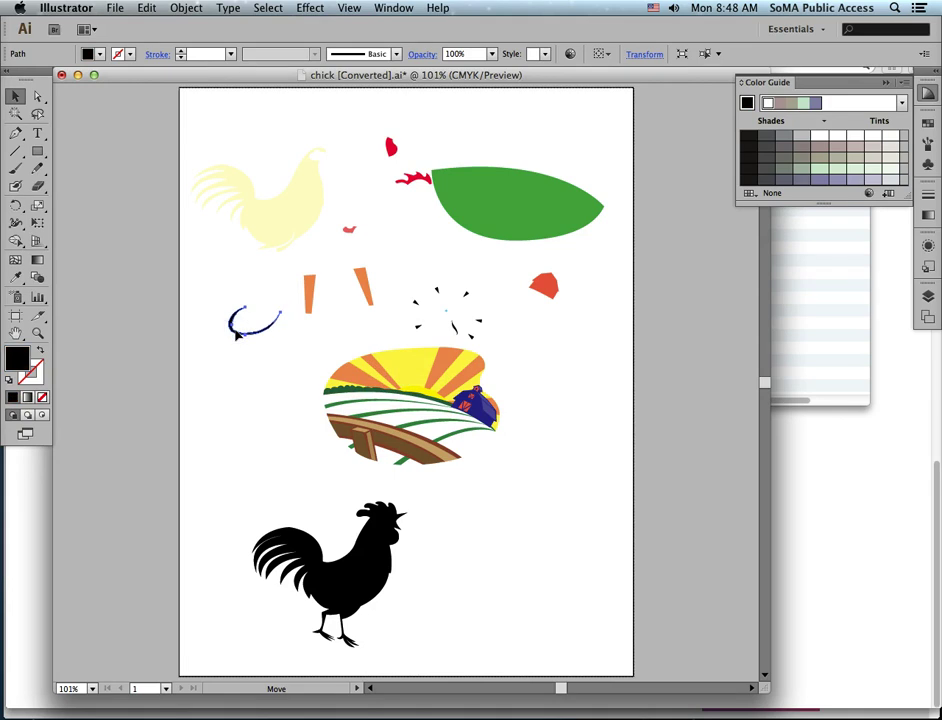
- Move the fence's dark brown rail, tan rail and thin reddish edge line onto the empty area beside the black silhouette
drag(410, 440, 530, 570)
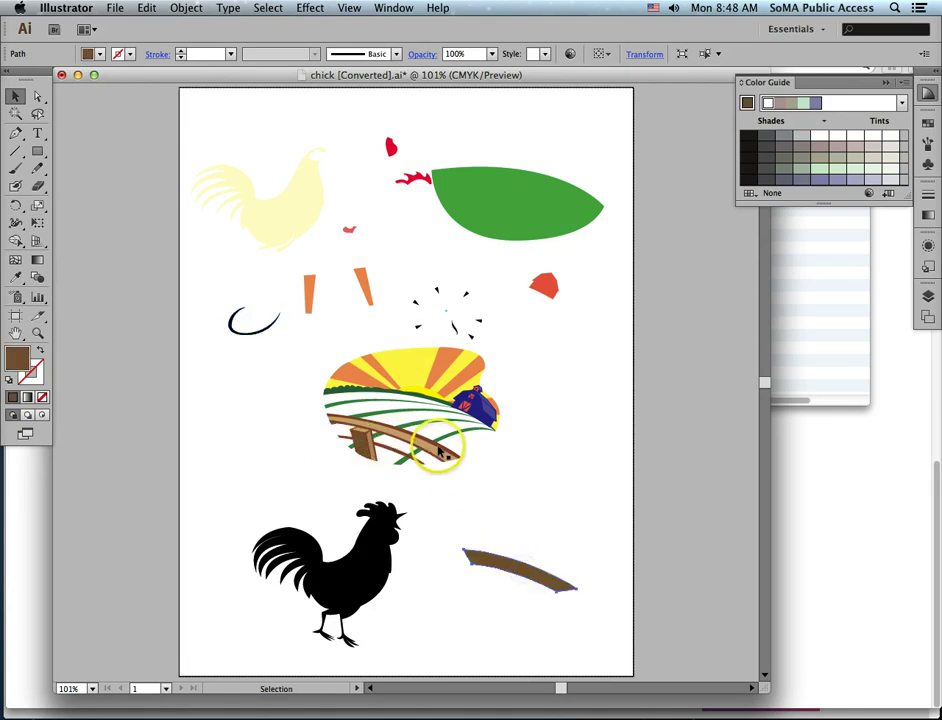
drag(447, 453, 578, 538)
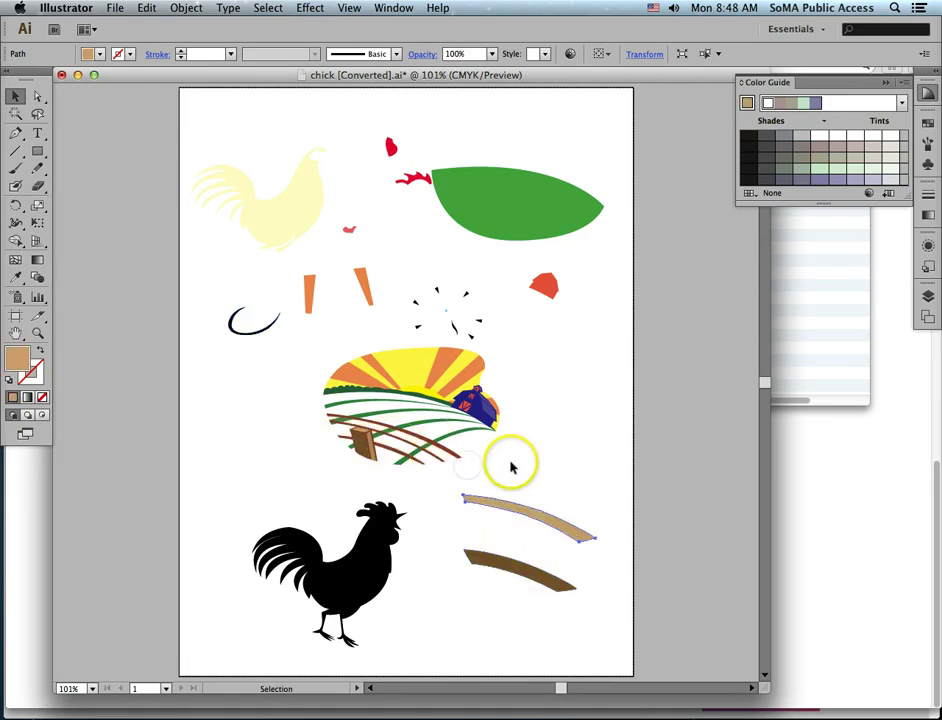
drag(455, 457, 592, 511)
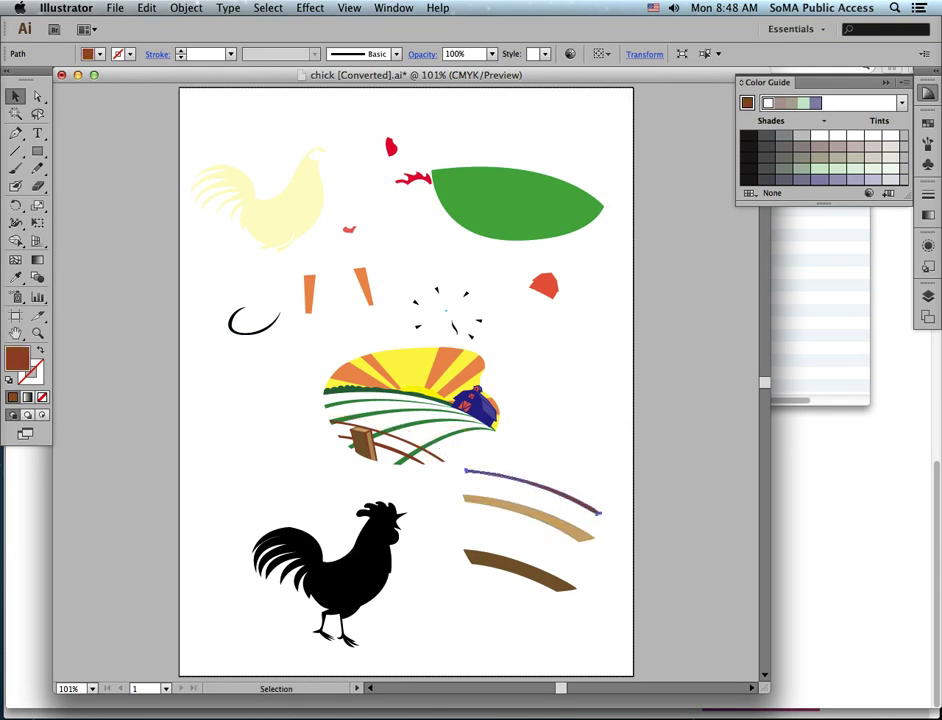
- Revert the chick document to its saved version and enlarge its document window
click(115, 7)
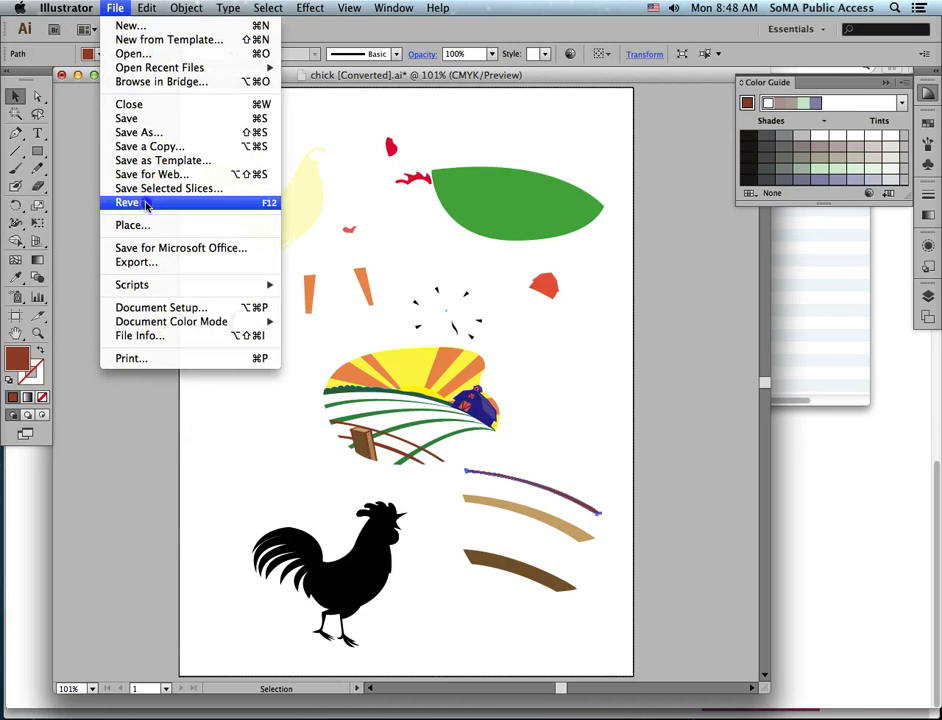
click(145, 203)
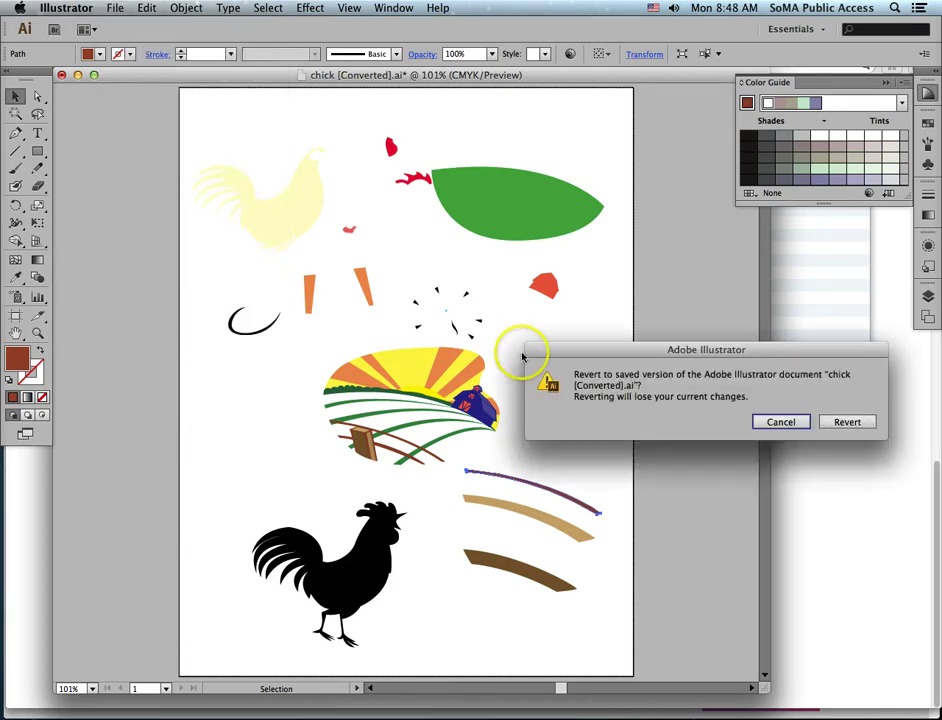
click(846, 422)
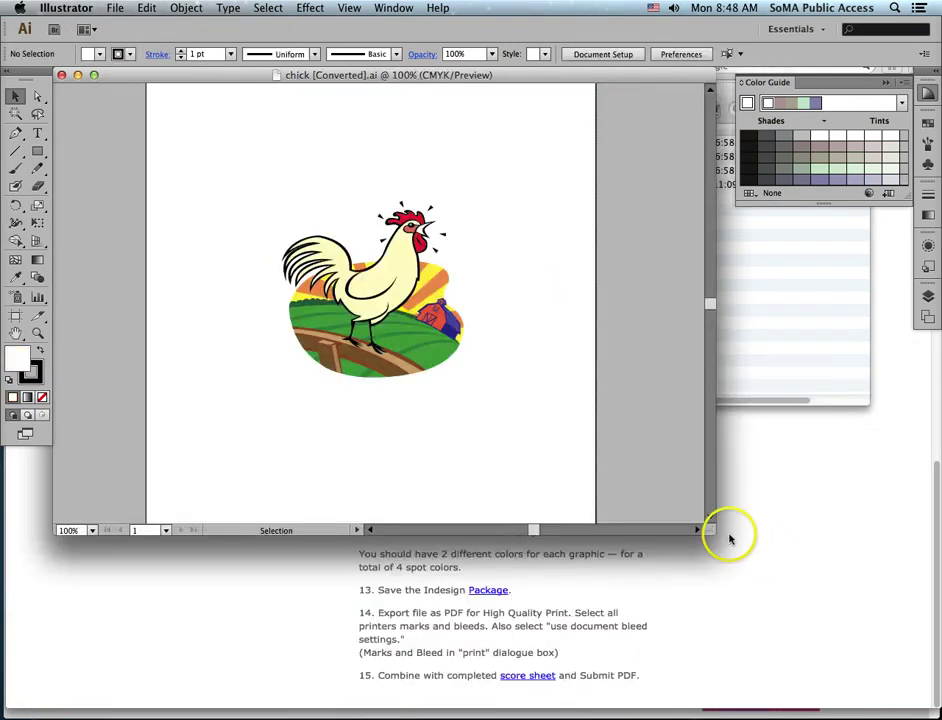
drag(707, 524, 856, 670)
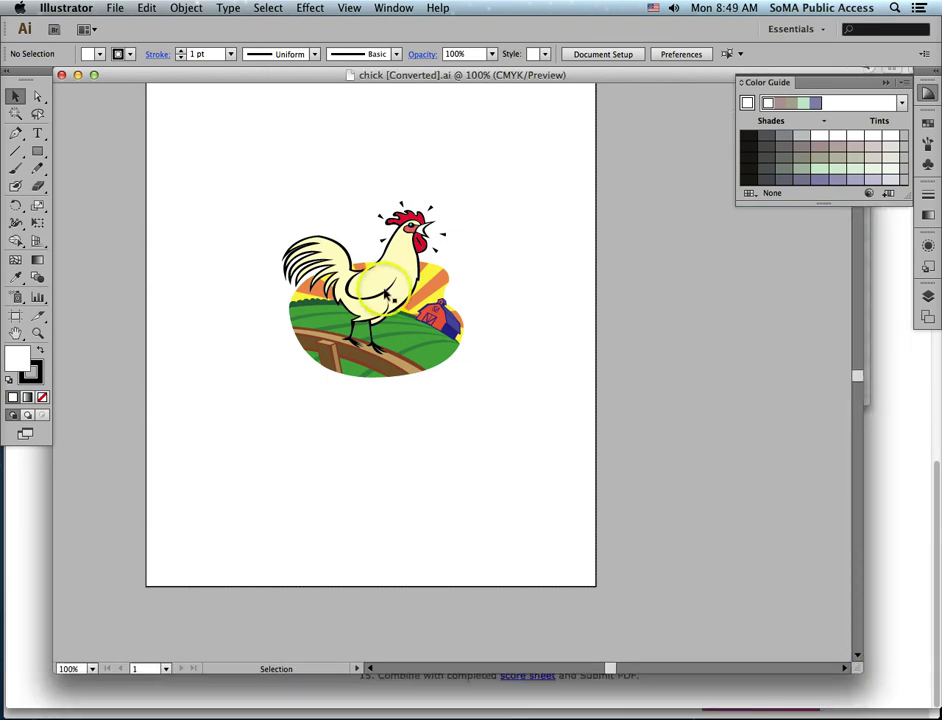
- Ungroup the whole rooster drawing into individual objects and clear the selection
click(385, 292)
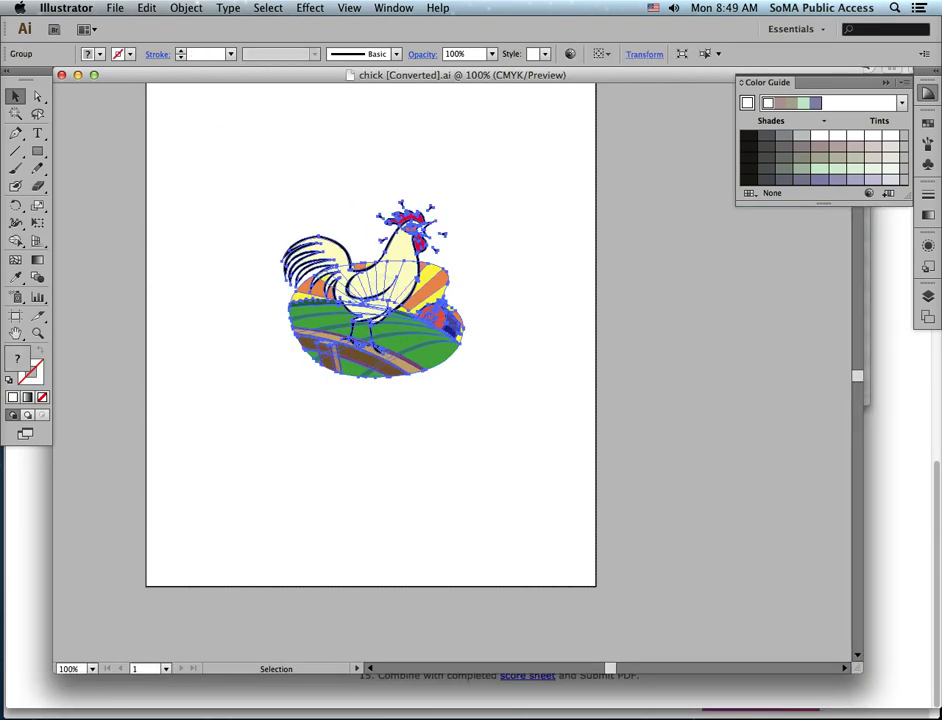
click(186, 7)
click(200, 77)
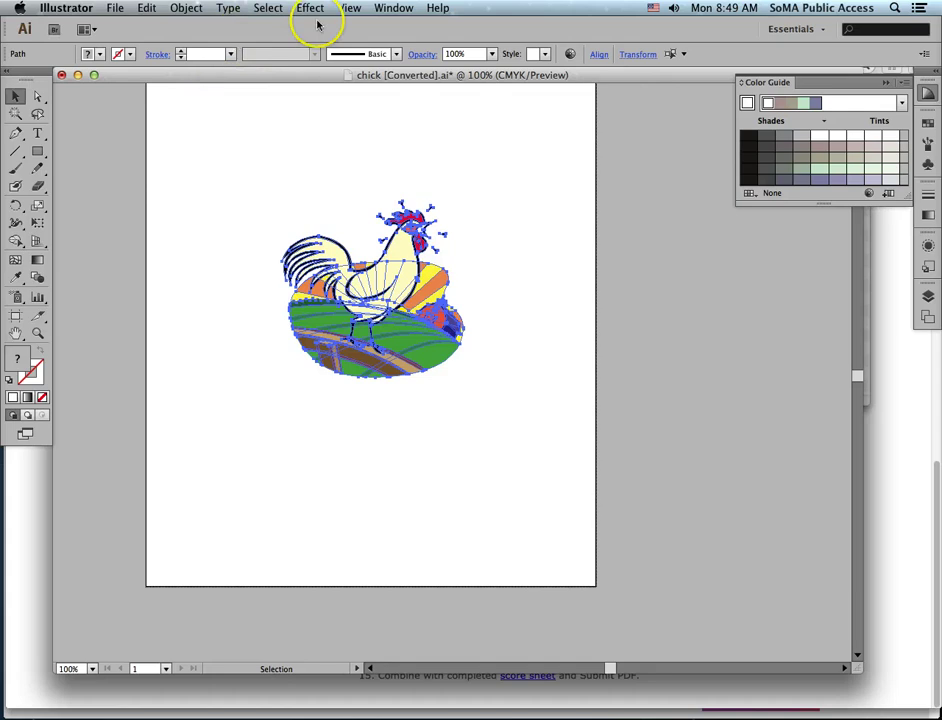
click(404, 122)
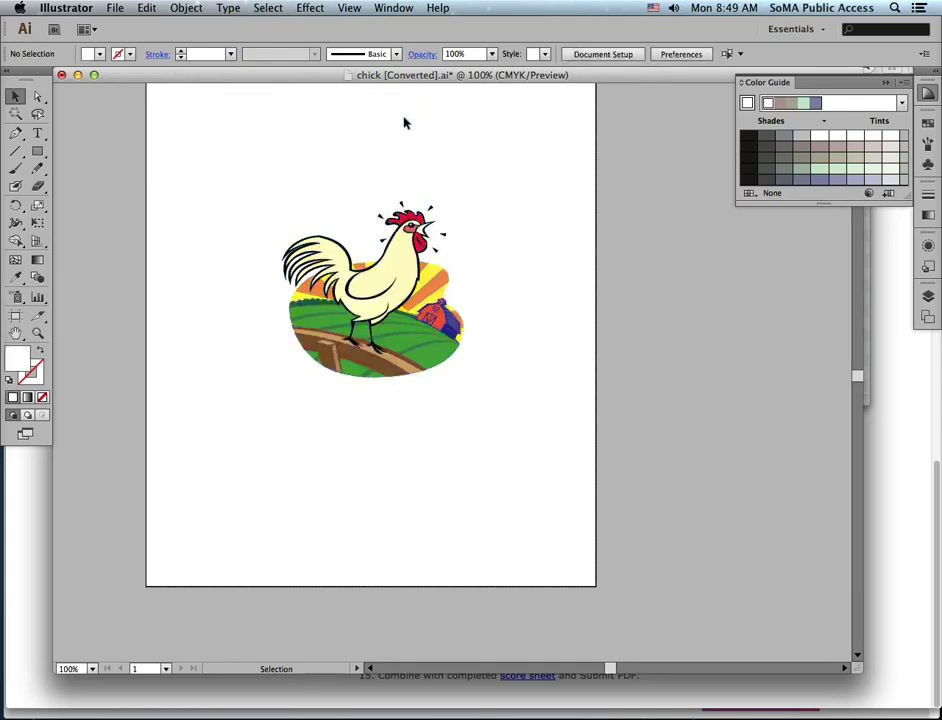
- Show the Separations Preview beside the artboard, select all the rooster artwork, and turn on Overprint Preview
click(394, 7)
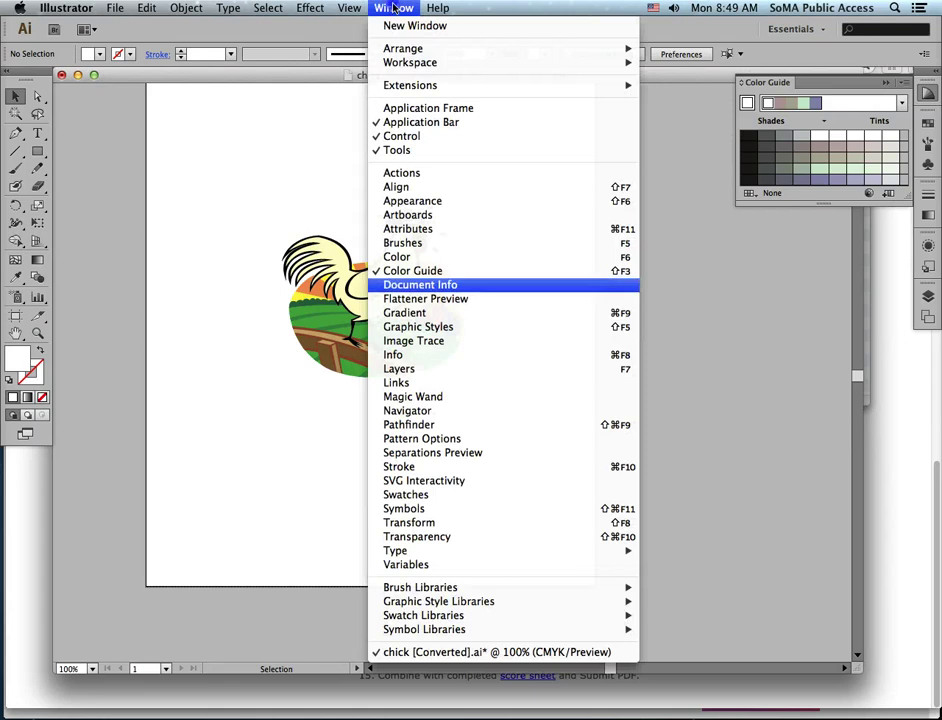
click(476, 452)
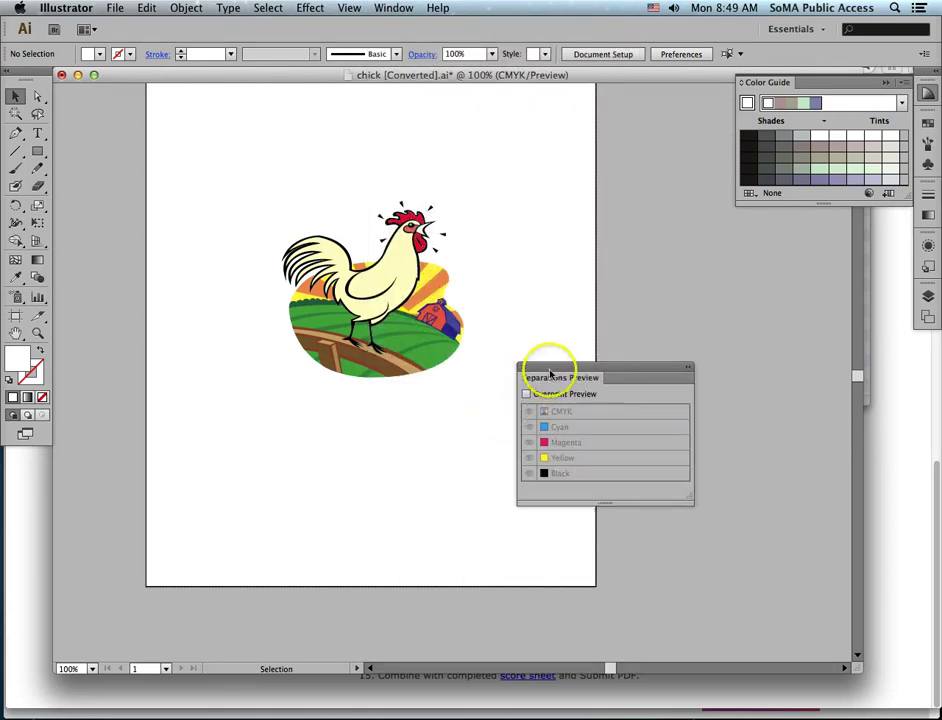
drag(542, 368, 687, 229)
drag(258, 196, 485, 399)
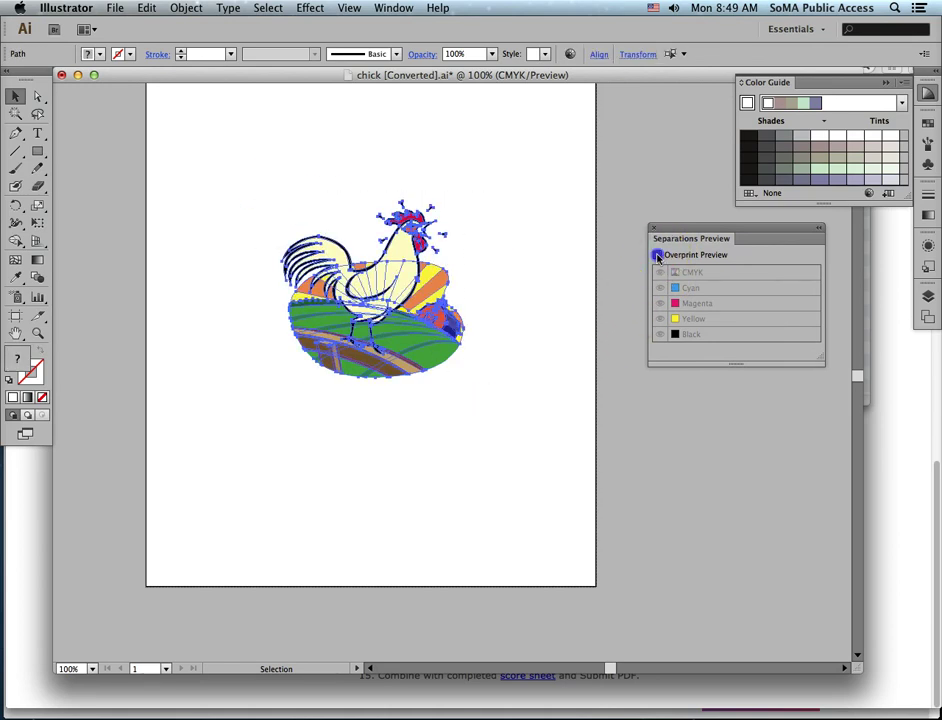
click(657, 254)
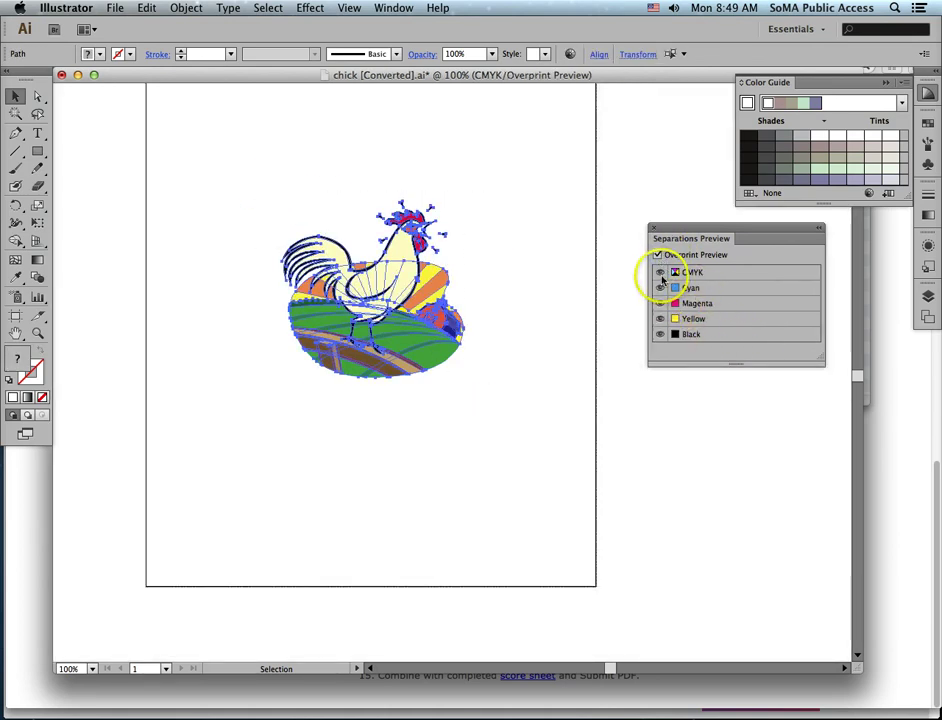
- Hide the cyan, magenta, yellow and black separations one by one to inspect the artwork's inks, and show them again
click(660, 288)
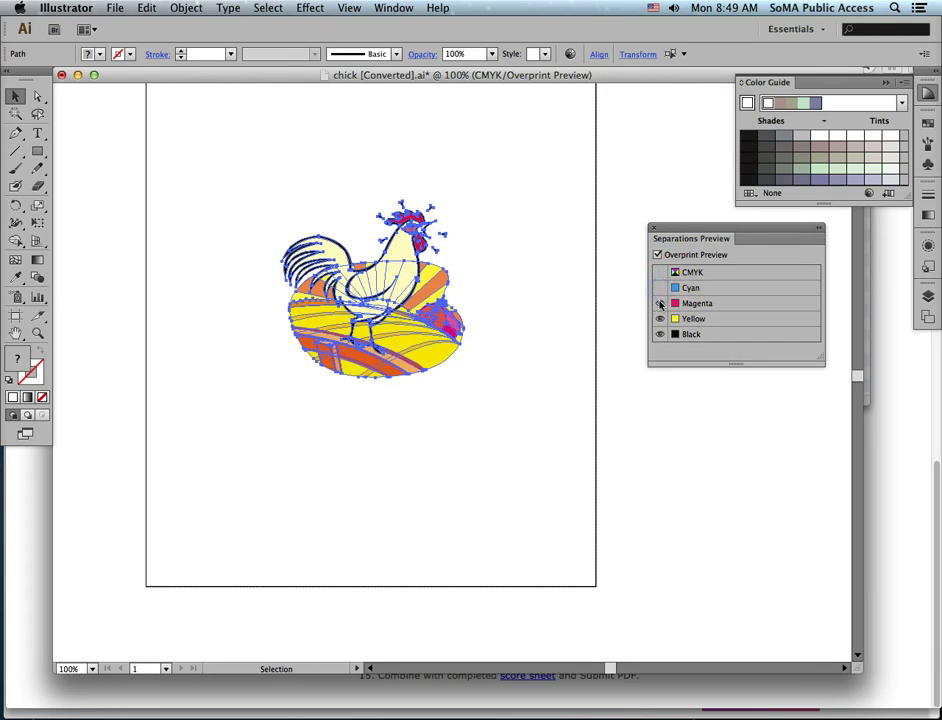
click(659, 303)
click(659, 319)
click(659, 319)
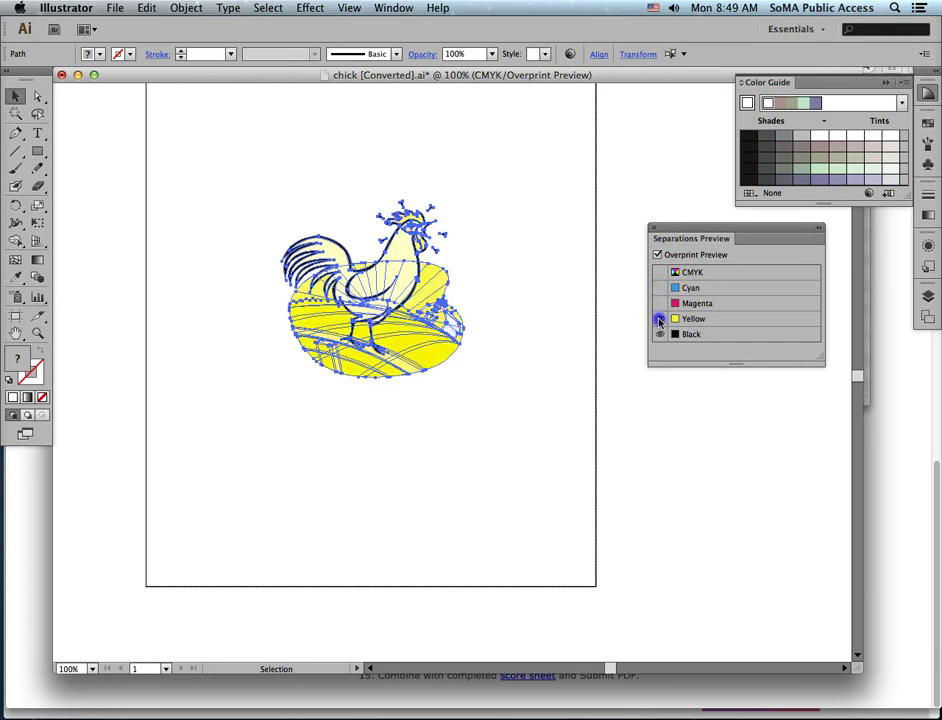
click(659, 319)
click(659, 335)
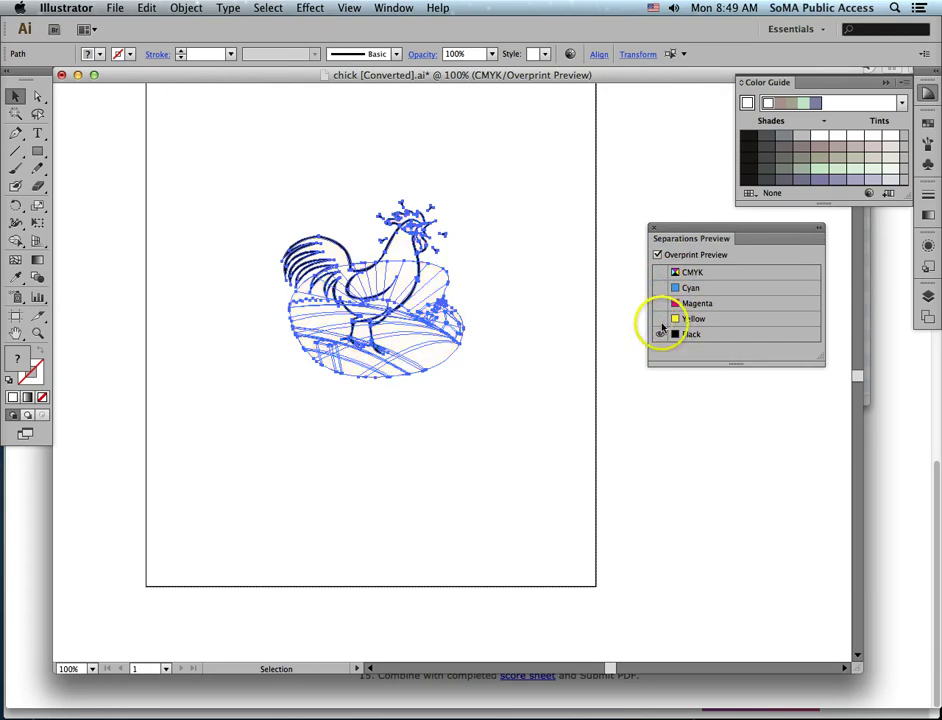
click(659, 335)
click(659, 335)
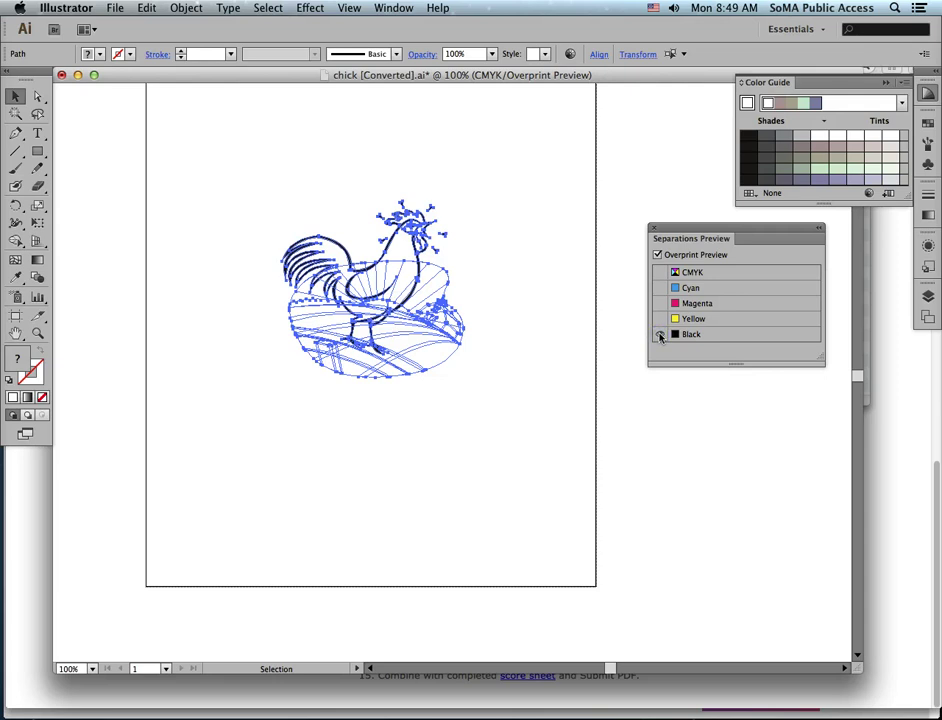
click(659, 319)
click(659, 303)
click(659, 288)
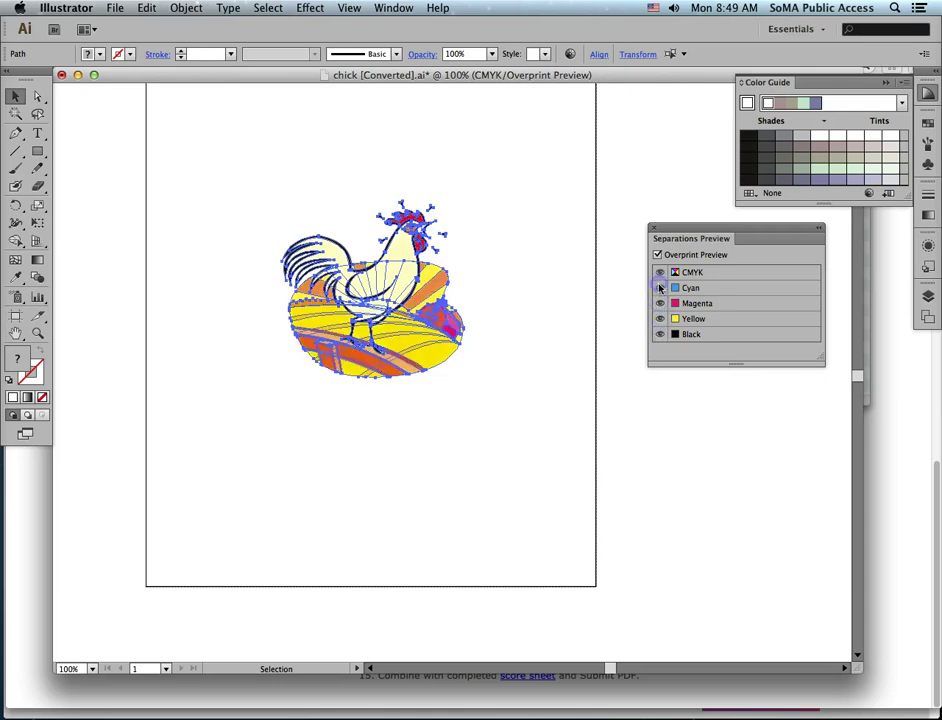
- Isolate the cyan separation by hiding black, yellow and magenta, and restore the full CMYK preview
click(659, 335)
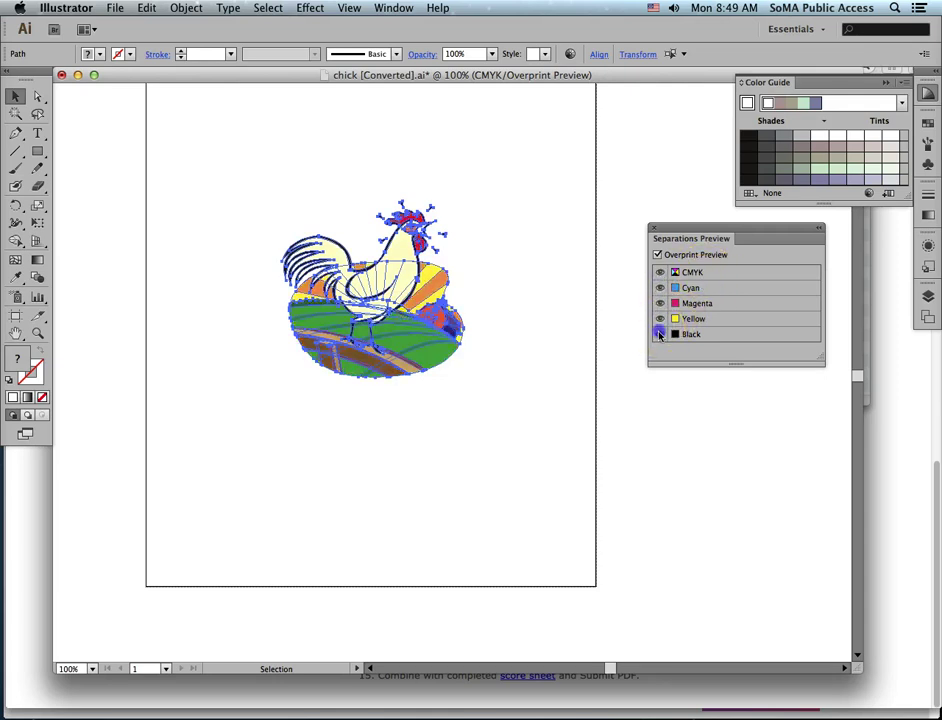
click(659, 319)
click(660, 303)
click(660, 288)
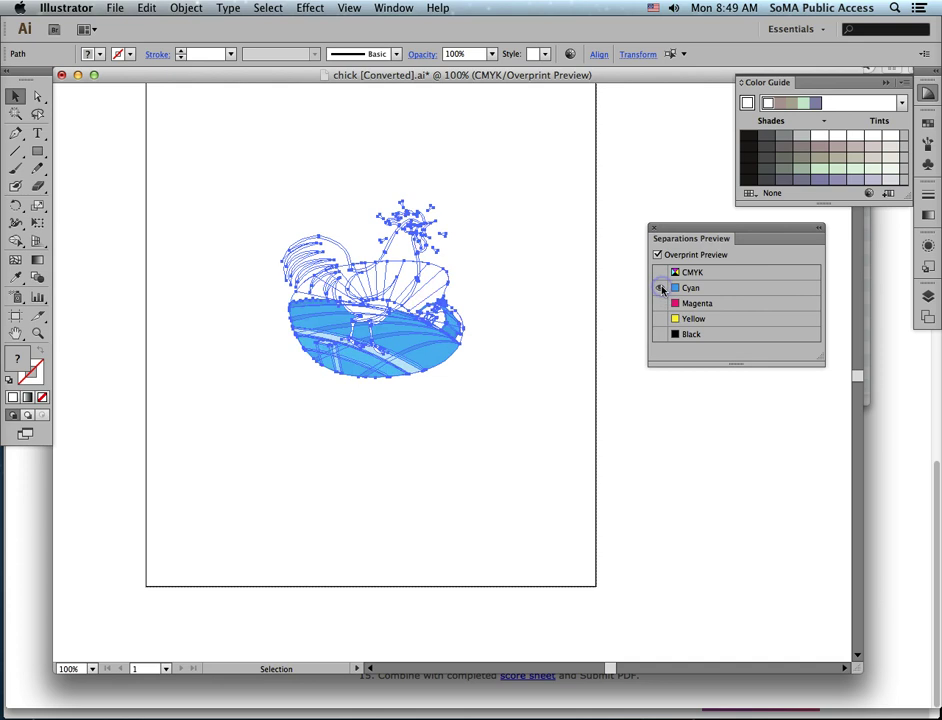
click(660, 272)
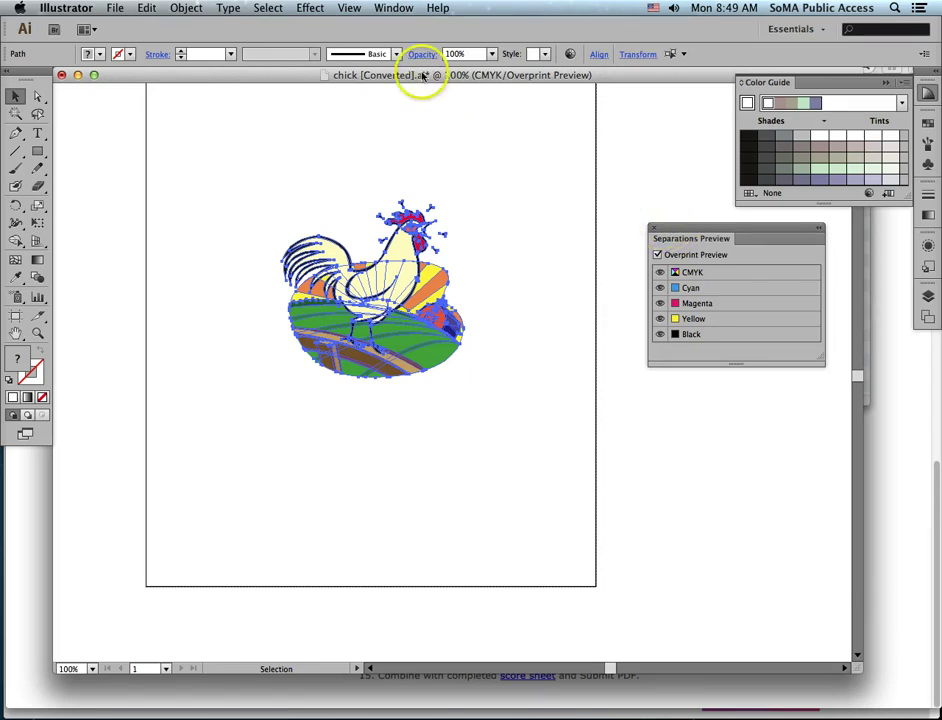
- Open the PANTONE+ Solid Coated color book and enlarge its swatch panel beside the rooster artwork
click(400, 8)
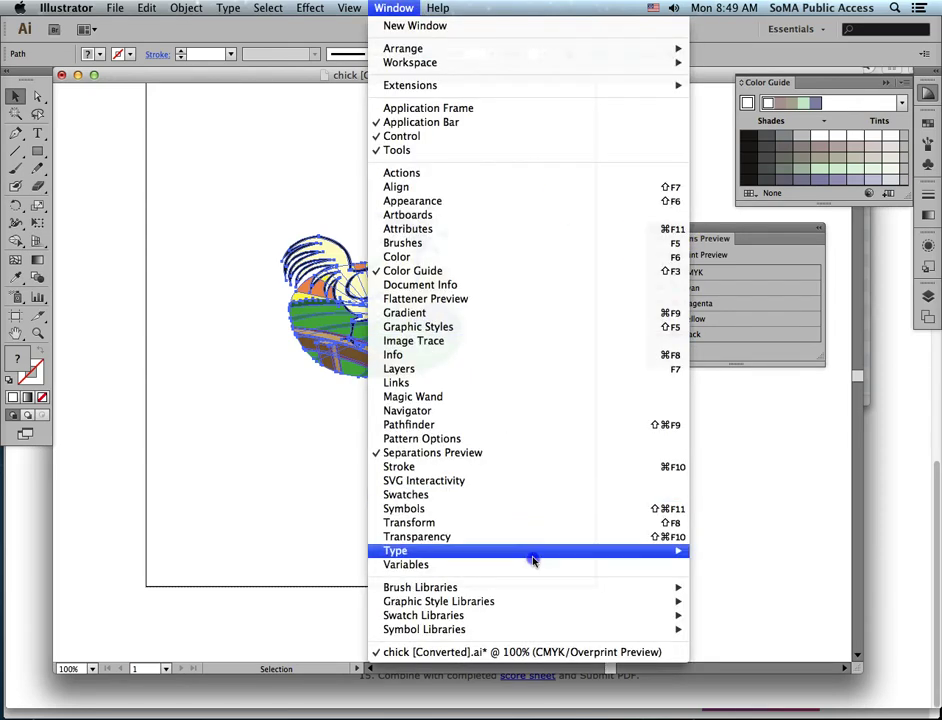
mouse_move(540, 613)
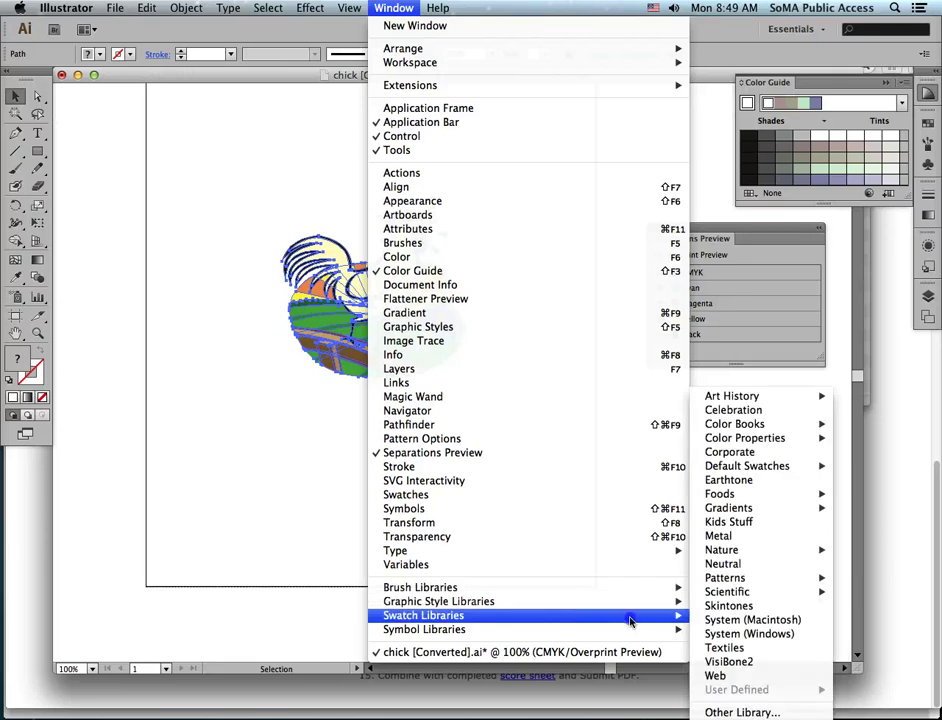
mouse_move(707, 426)
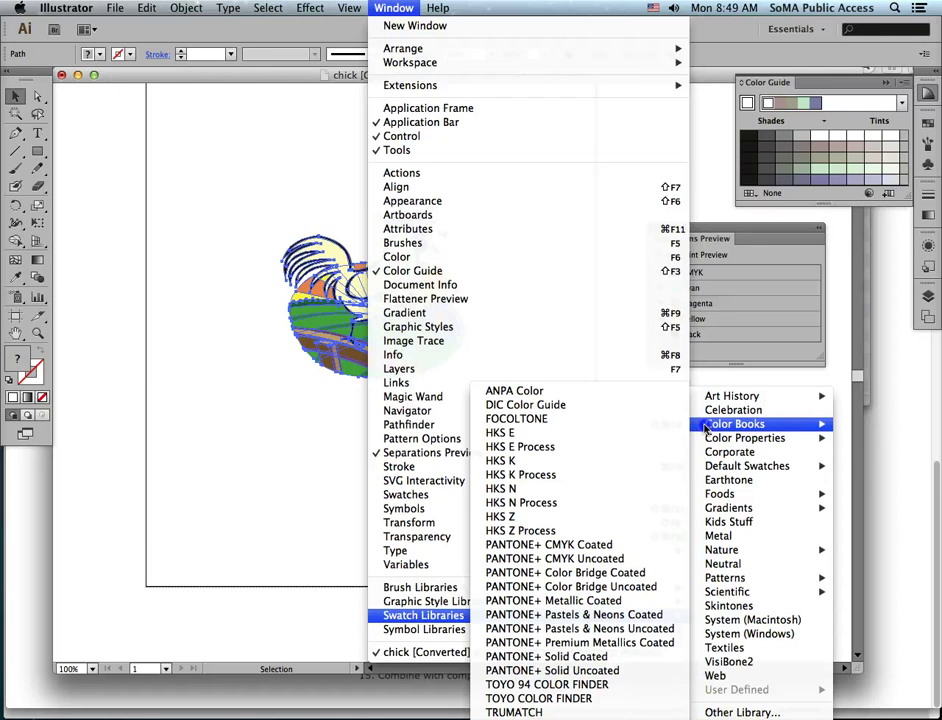
click(640, 657)
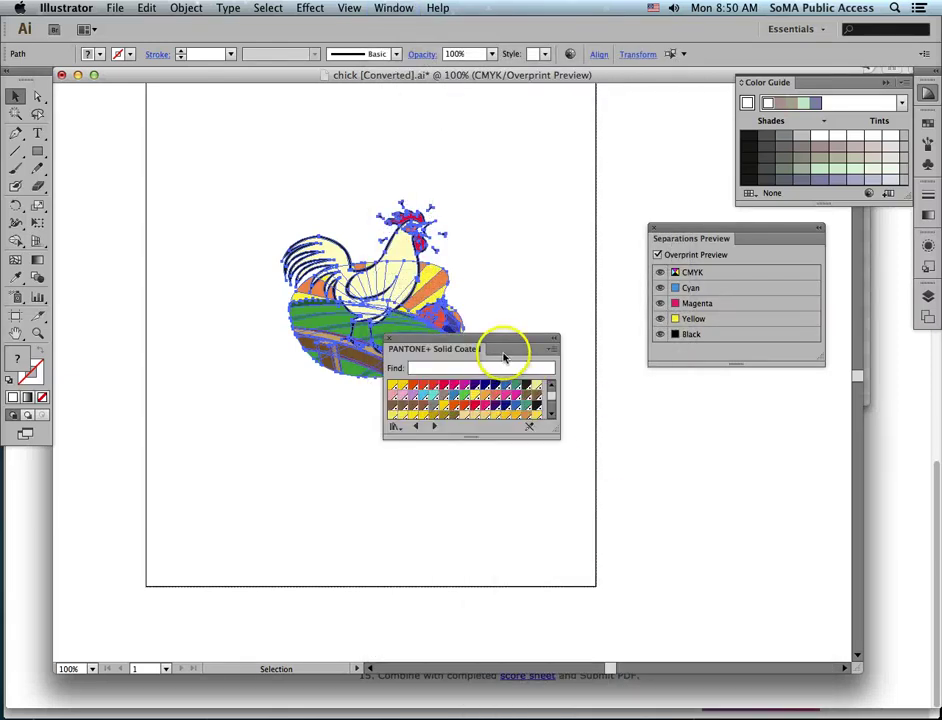
drag(504, 343, 595, 97)
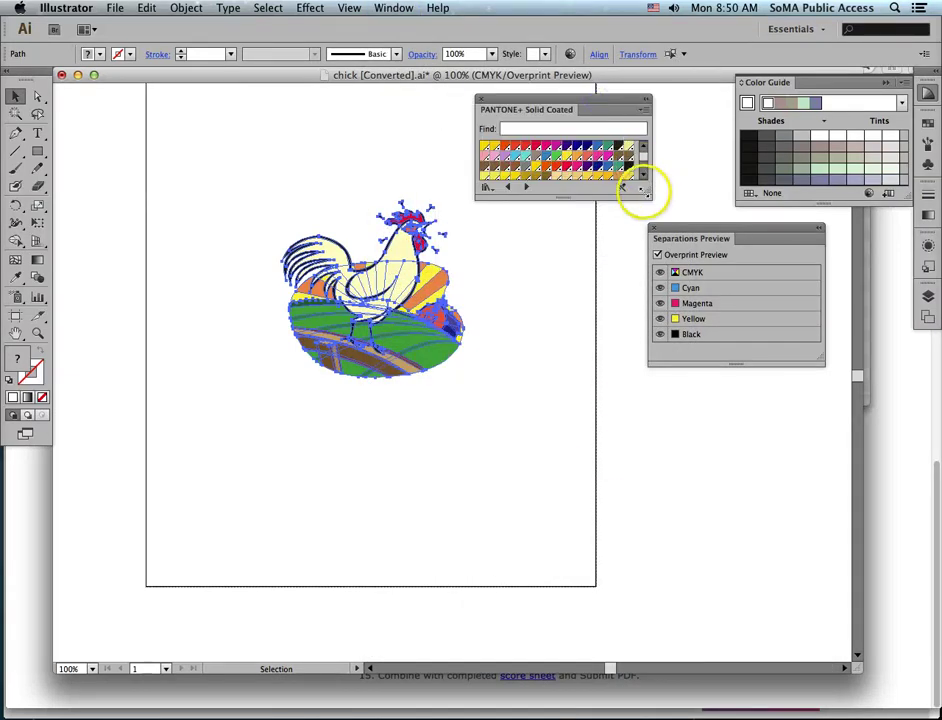
drag(645, 196, 695, 625)
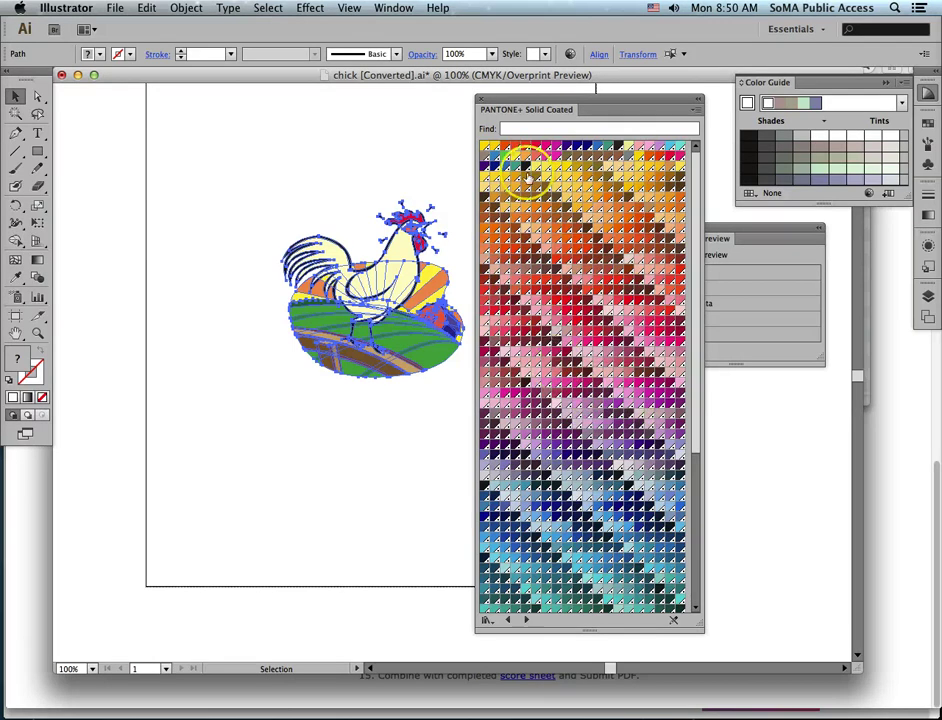
- Find PANTONE 3278 C in the Solid Coated library and show the swatches as a small list
click(534, 129)
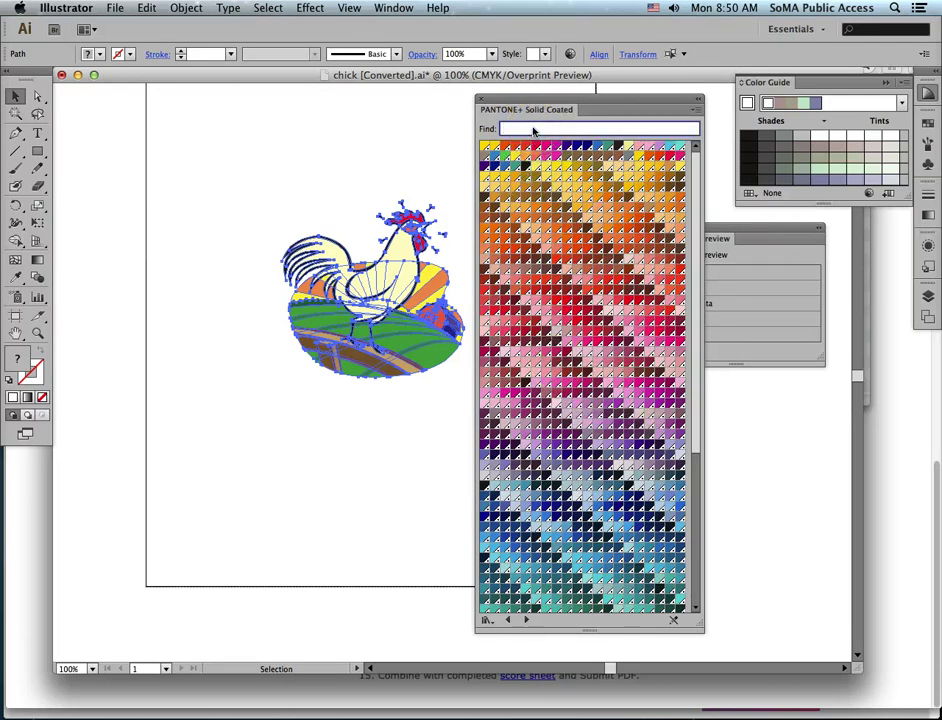
text(3278 C)
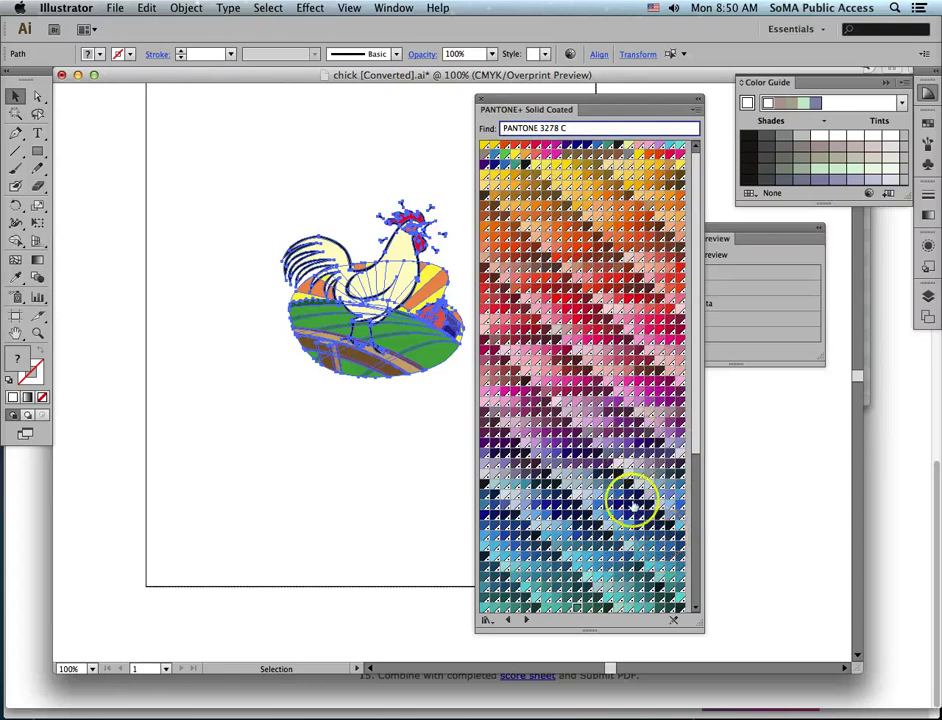
click(697, 109)
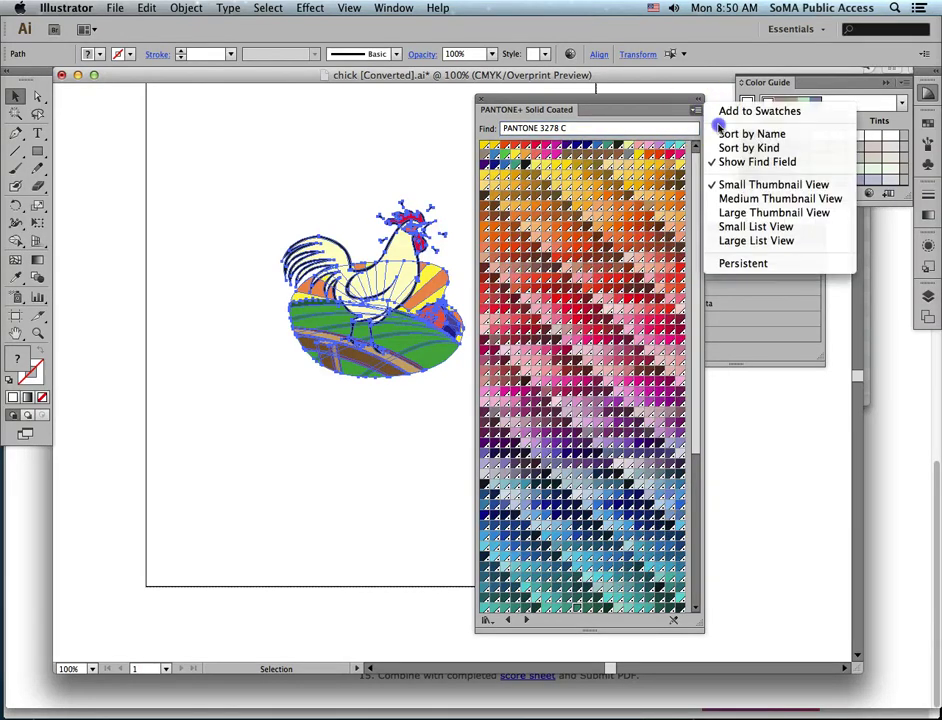
click(757, 227)
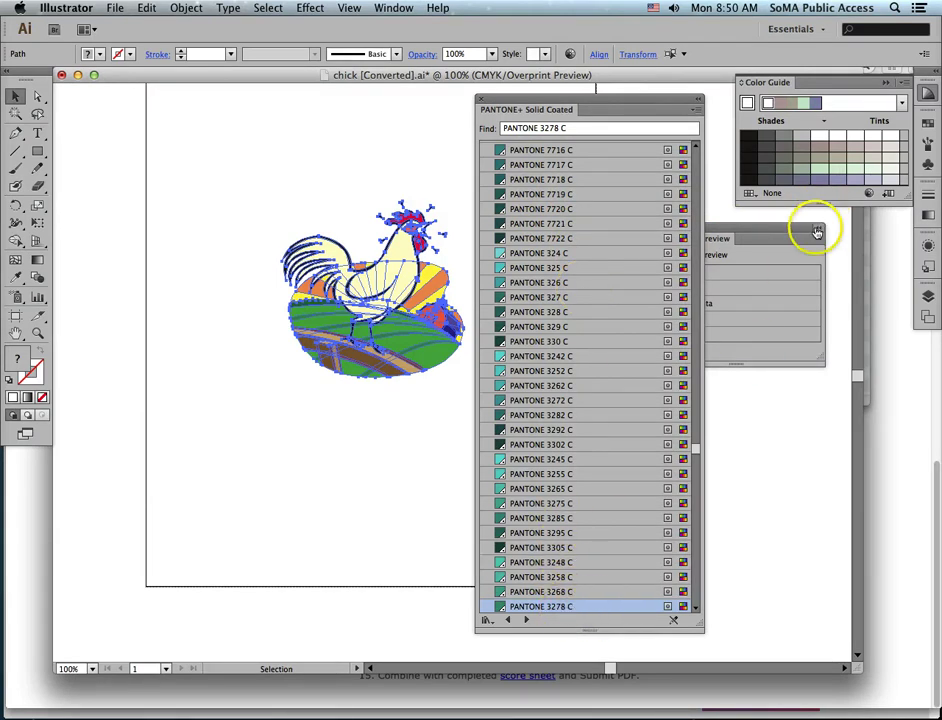
- Show the document's own swatches alongside the PANTONE+ Solid Coated color book
click(928, 122)
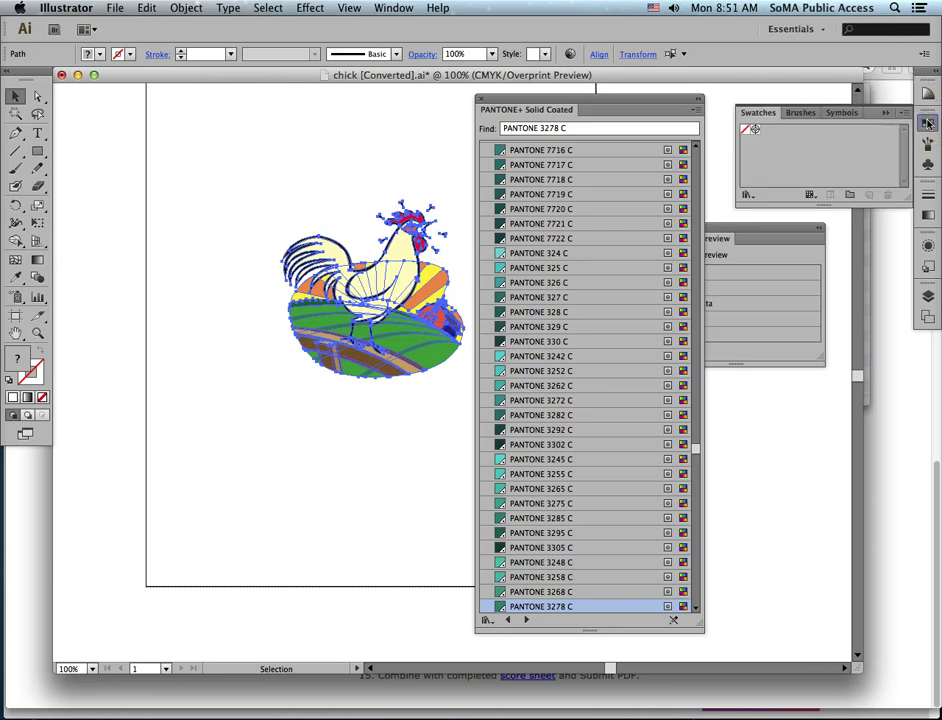
click(560, 607)
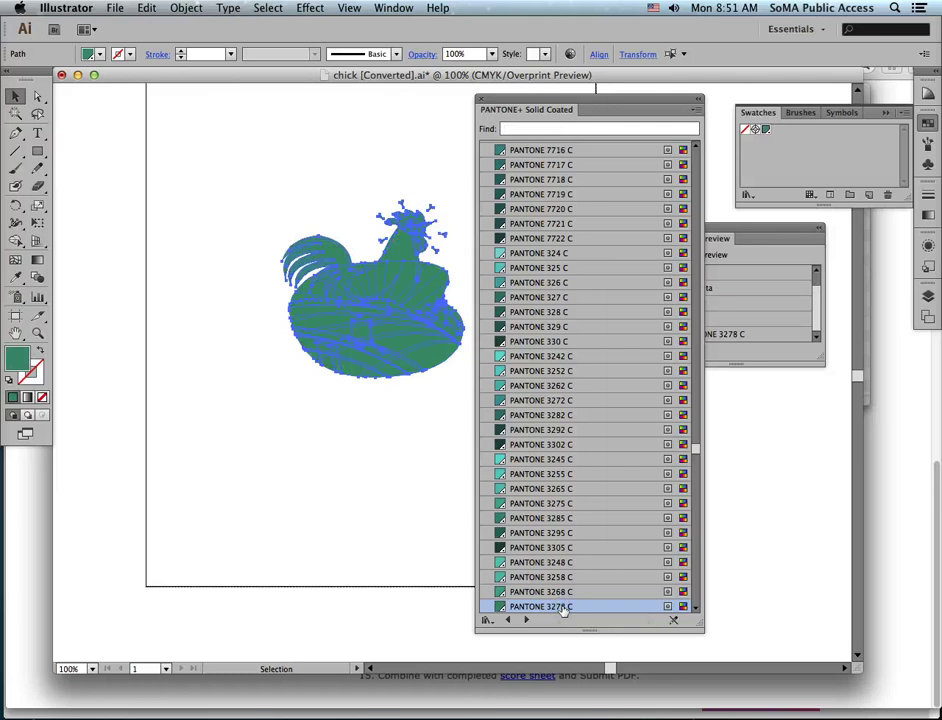
click(770, 140)
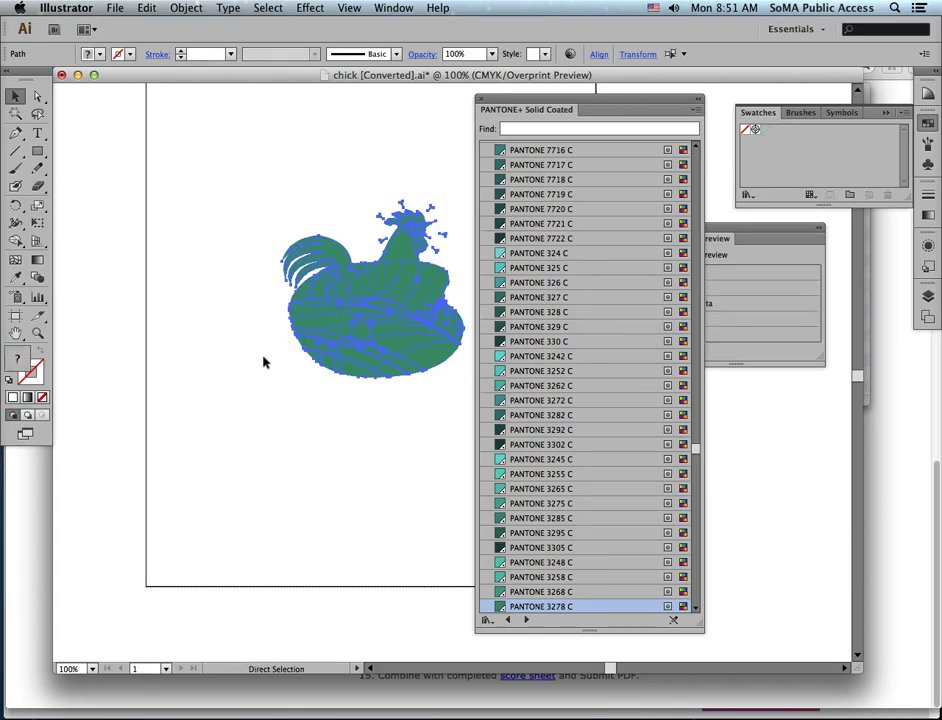
key(super+z)
- Deselect the artwork, add PANTONE 3278 C and PANTONE 193 C to the document's swatches and close the color book
click(264, 361)
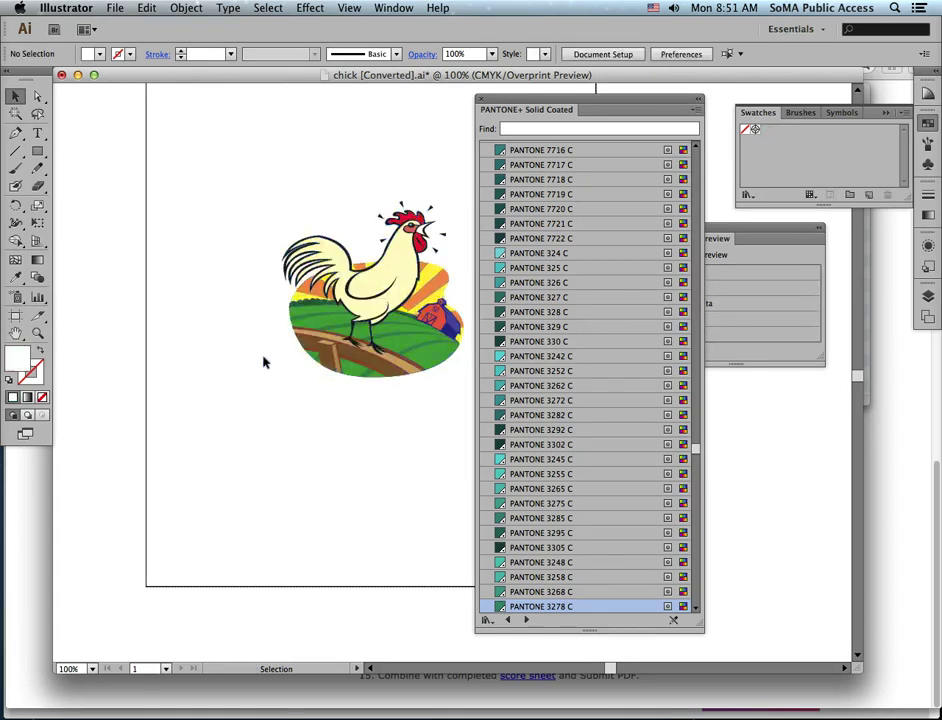
click(530, 608)
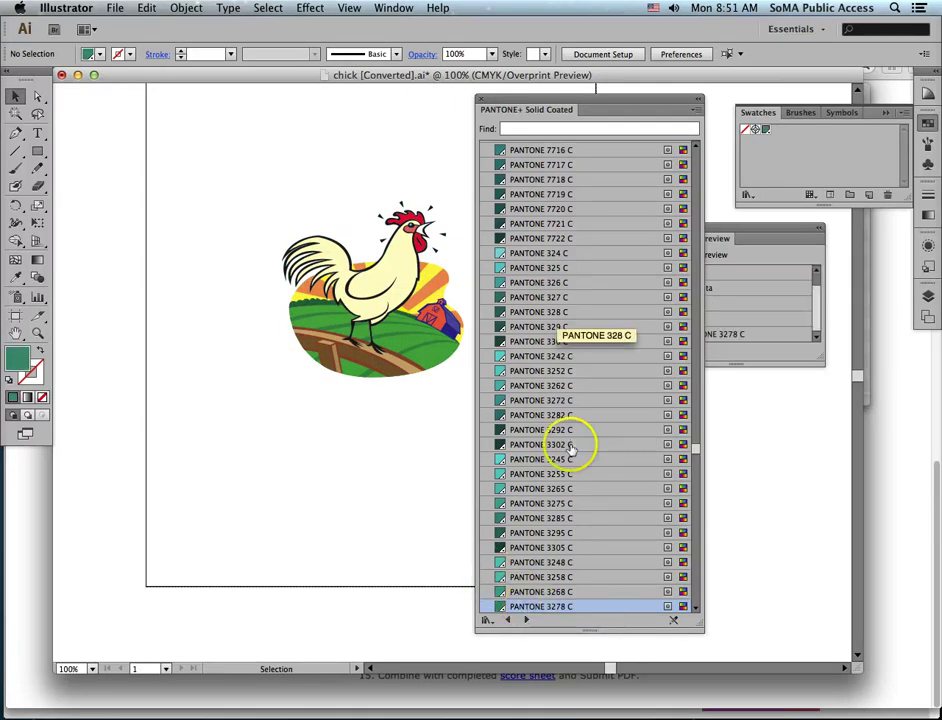
scroll(575, 305, down, 5)
scroll(556, 313, down, 12)
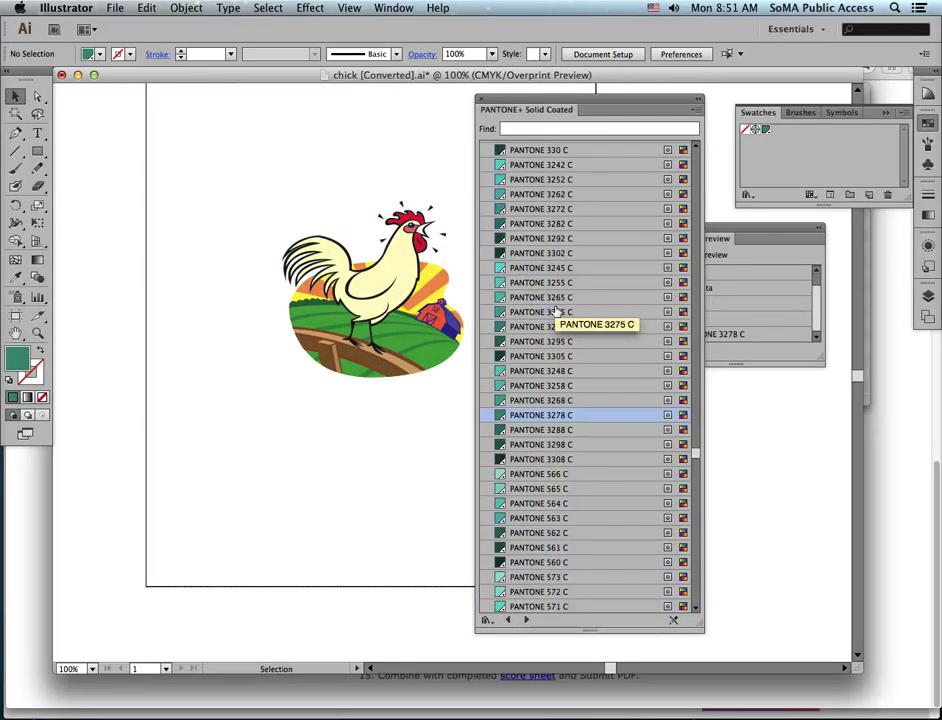
scroll(556, 313, down, 4)
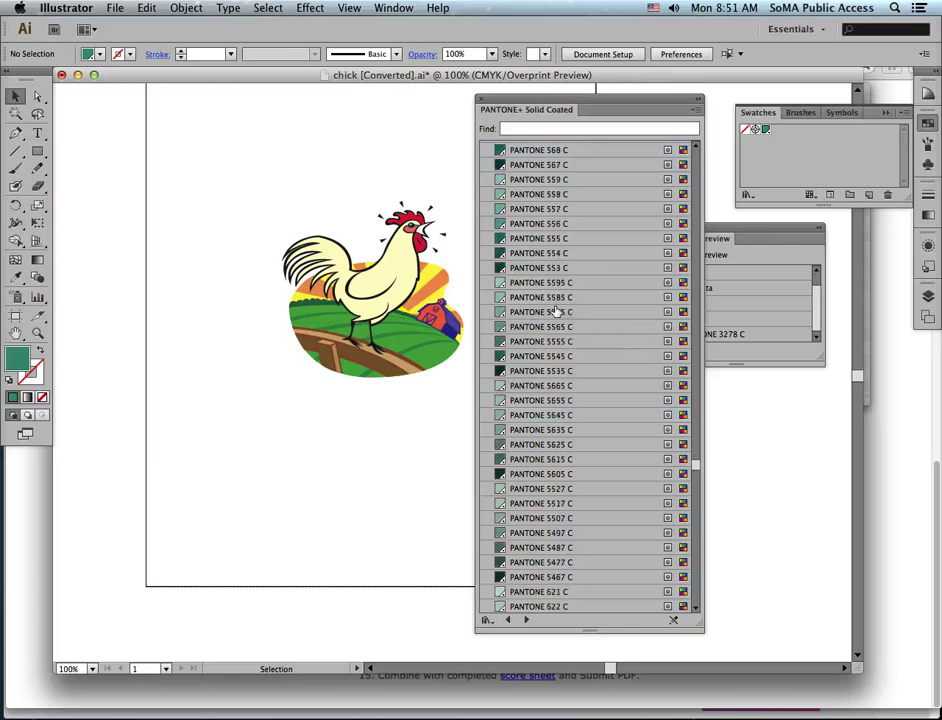
click(698, 472)
drag(697, 472, 706, 262)
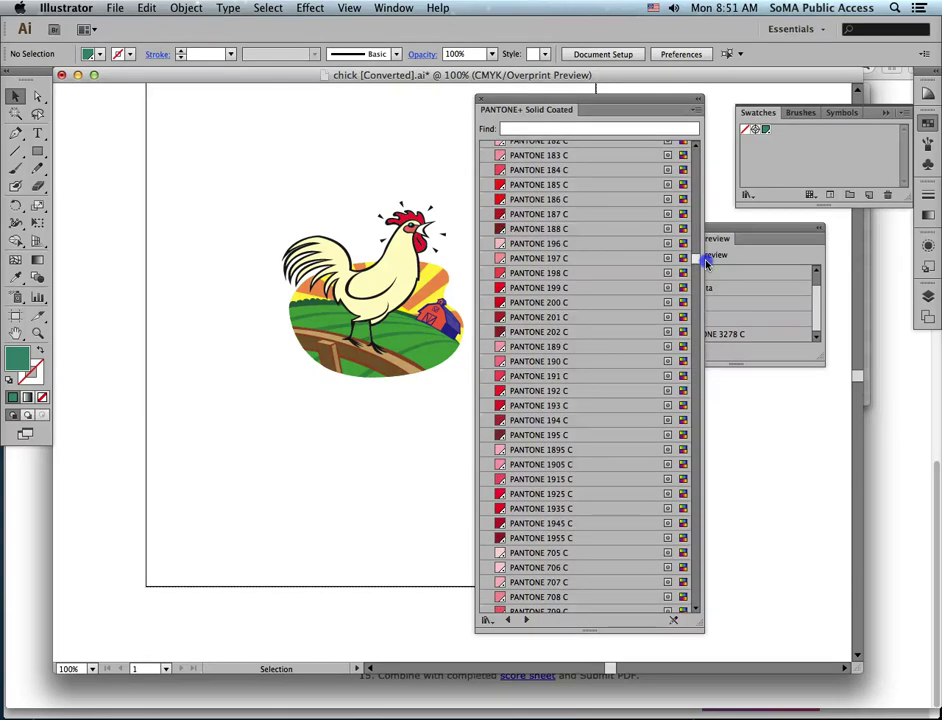
click(568, 405)
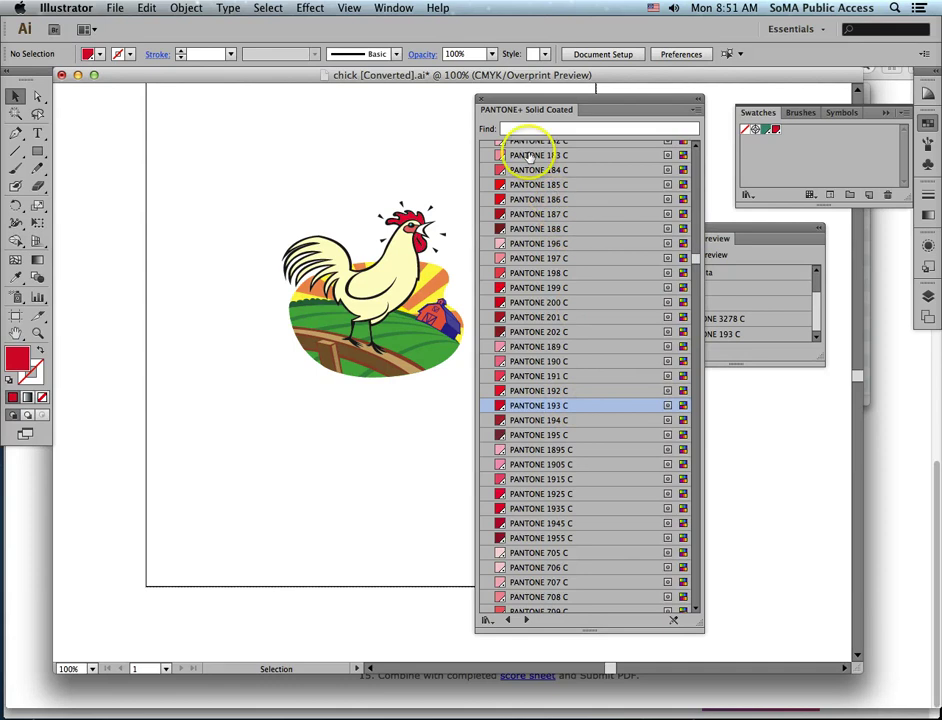
click(480, 101)
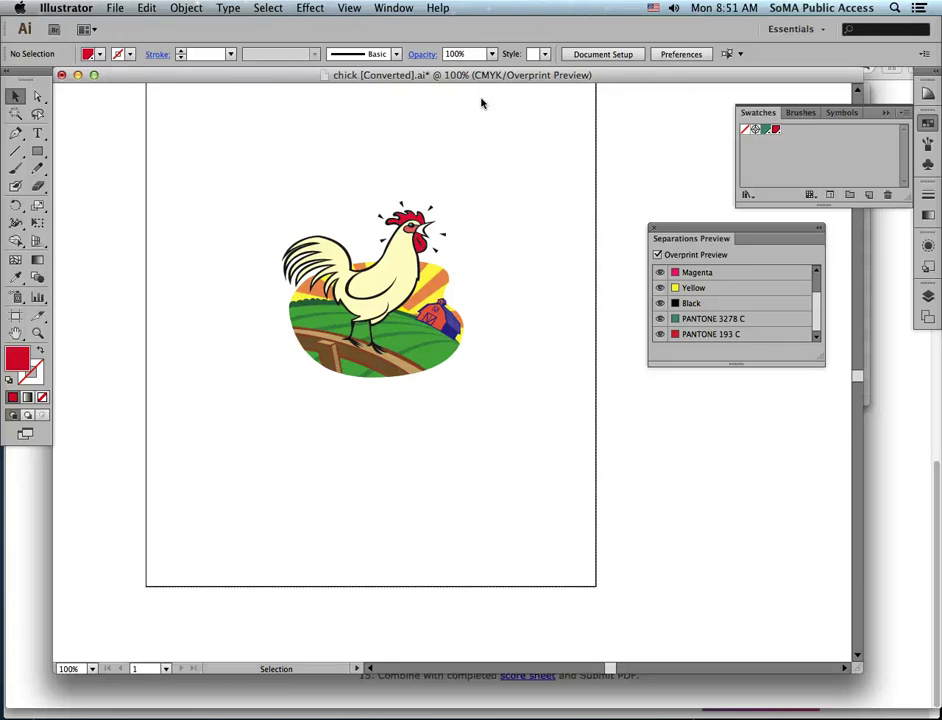
click(117, 9)
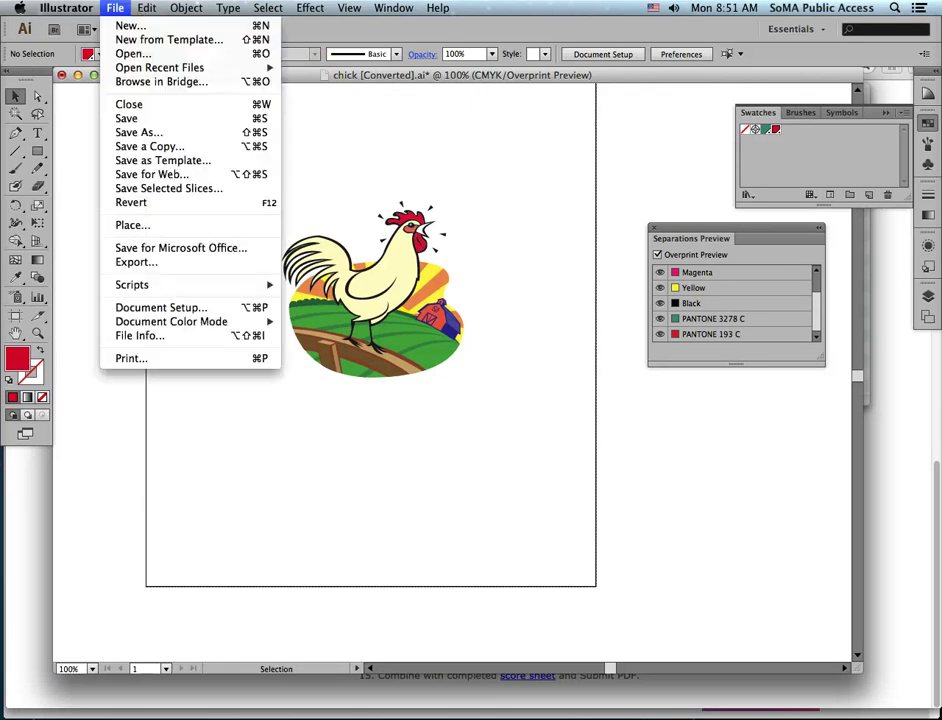
click(130, 132)
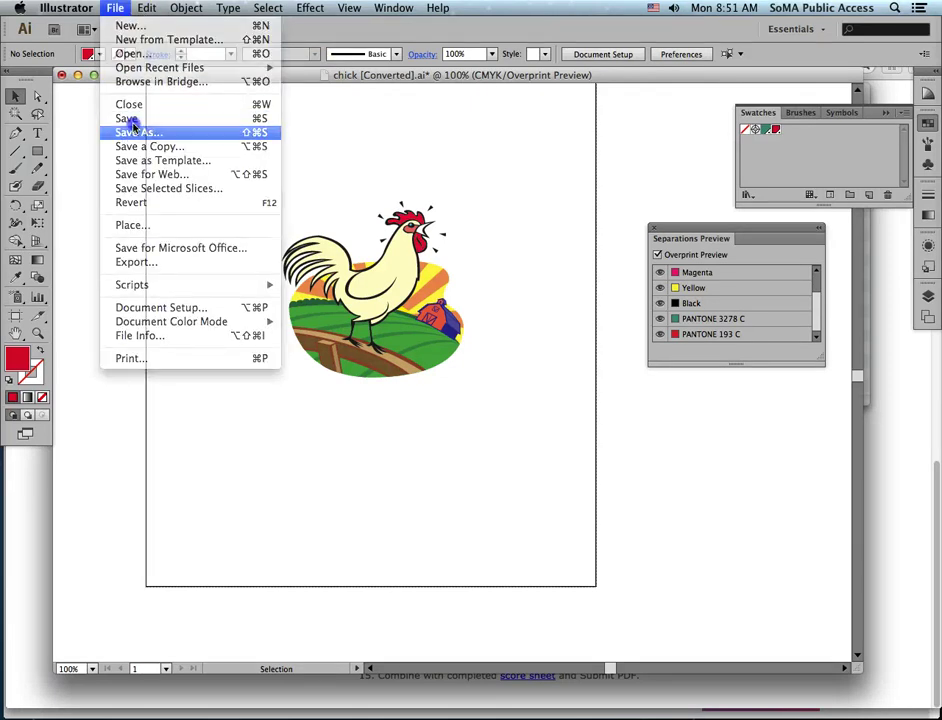
click(399, 151)
drag(409, 151, 462, 155)
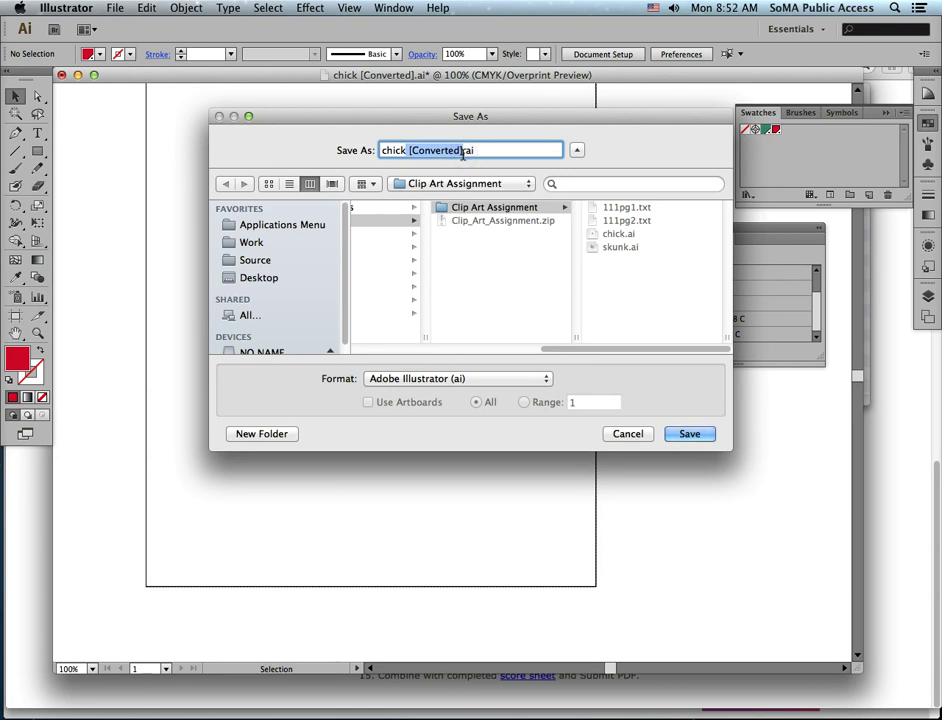
click(628, 434)
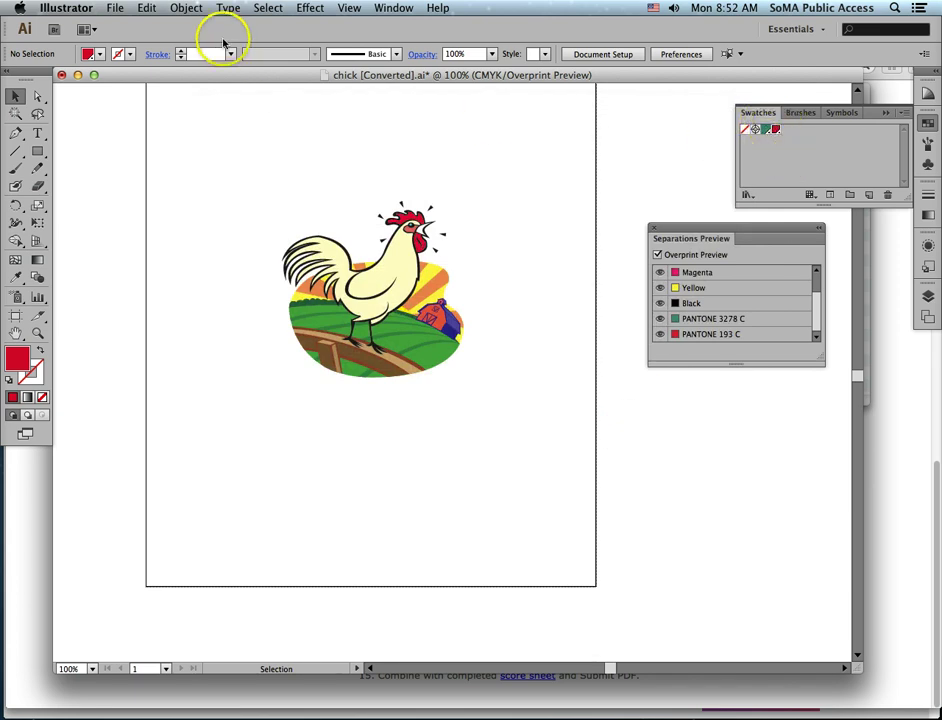
- Save the artwork as chick_3278_193].ai in the Clip Art Assignment folder, in Illustrator CS6 format with the default options
click(115, 8)
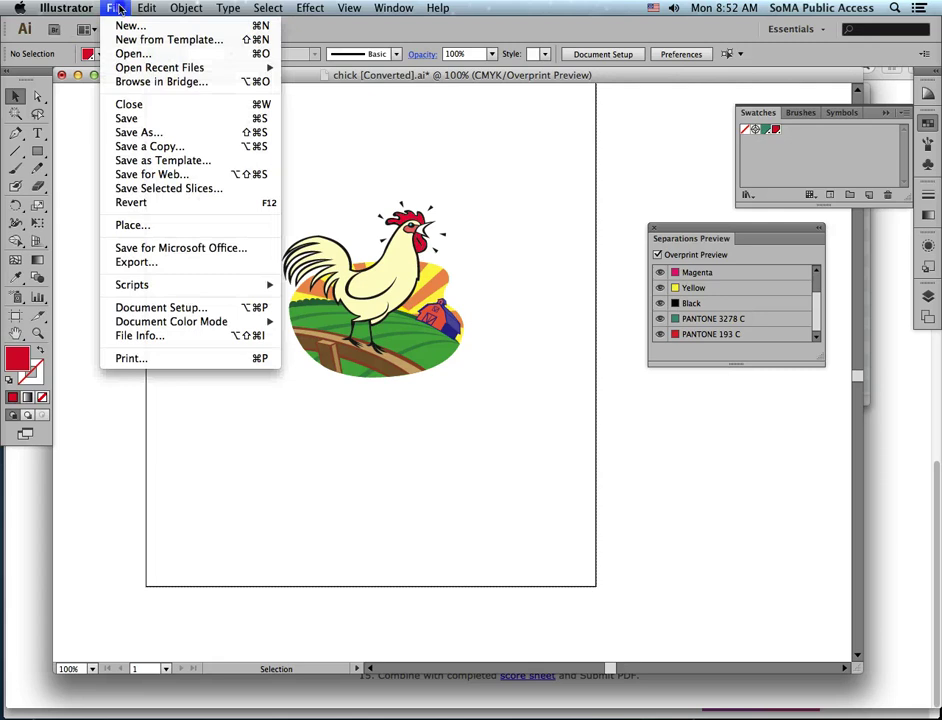
click(150, 133)
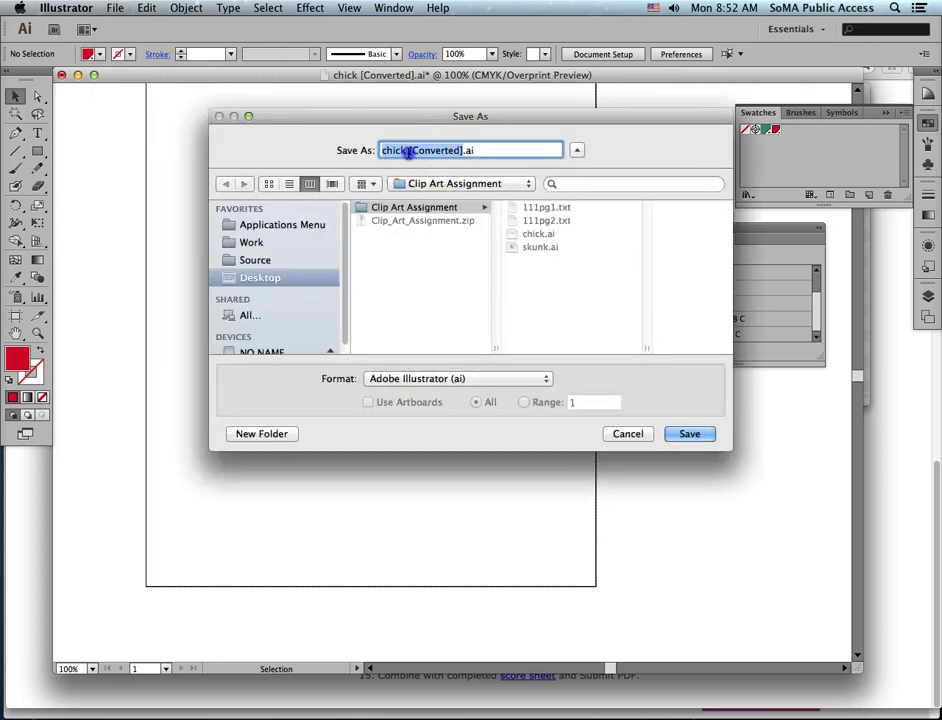
drag(408, 150, 461, 150)
text(32)
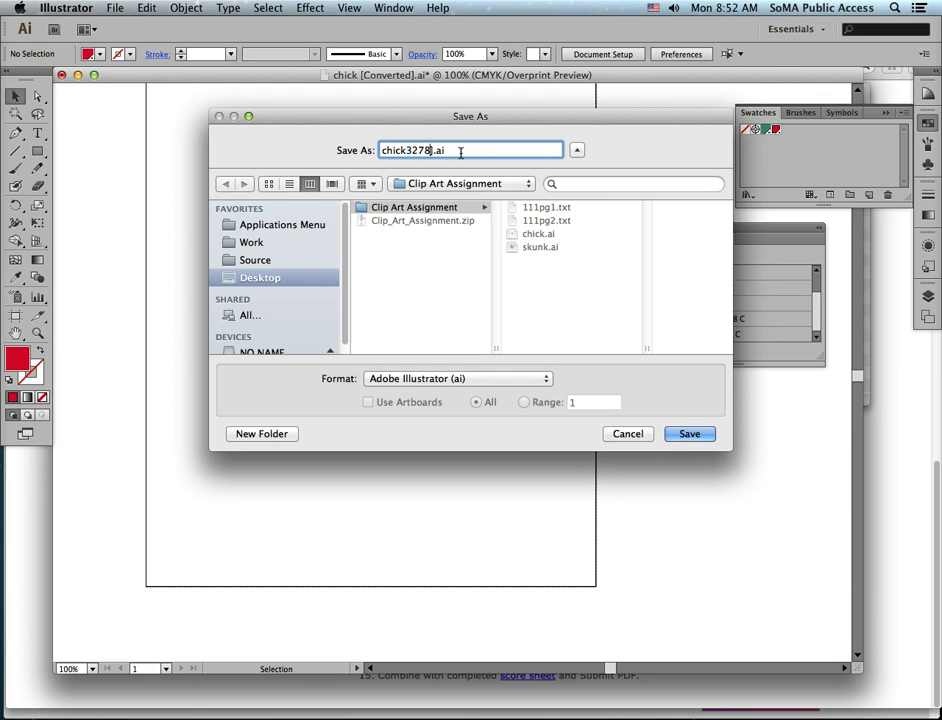
text(78_193)
click(406, 150)
text(_)
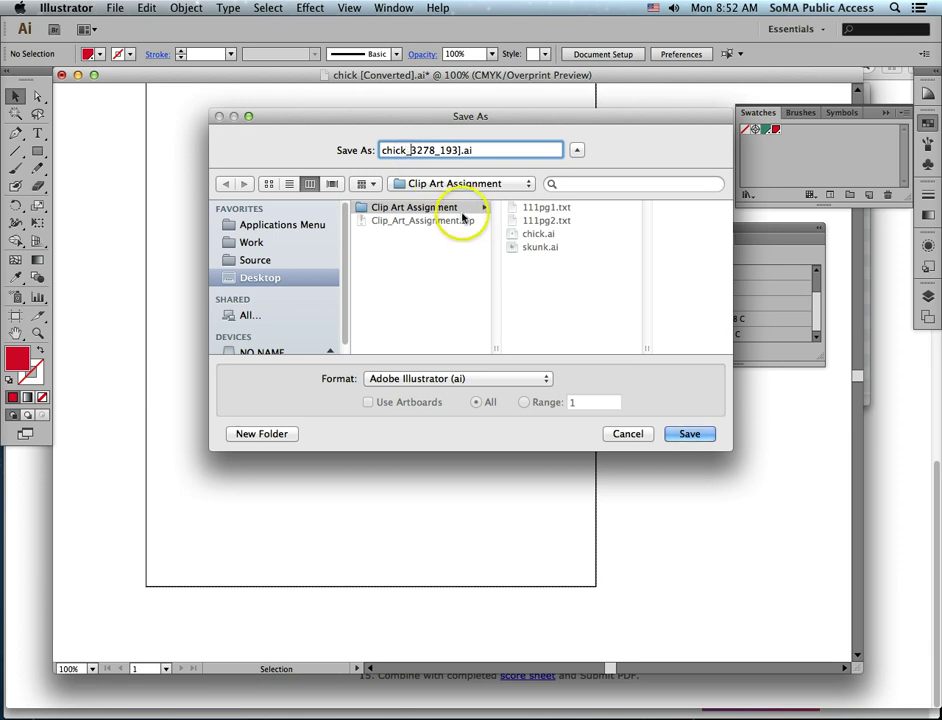
click(693, 435)
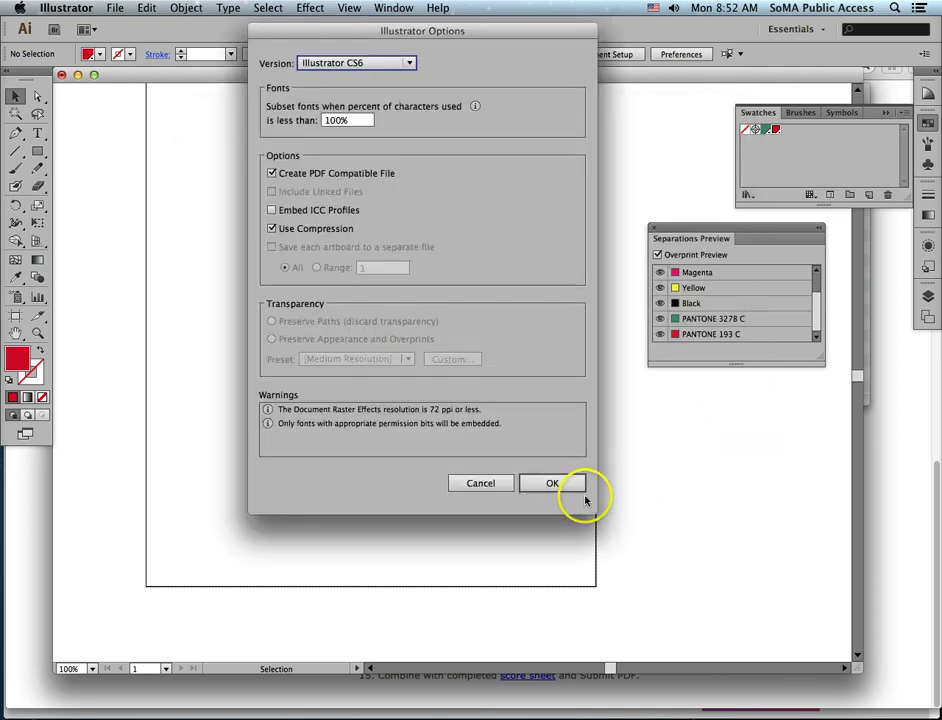
click(575, 487)
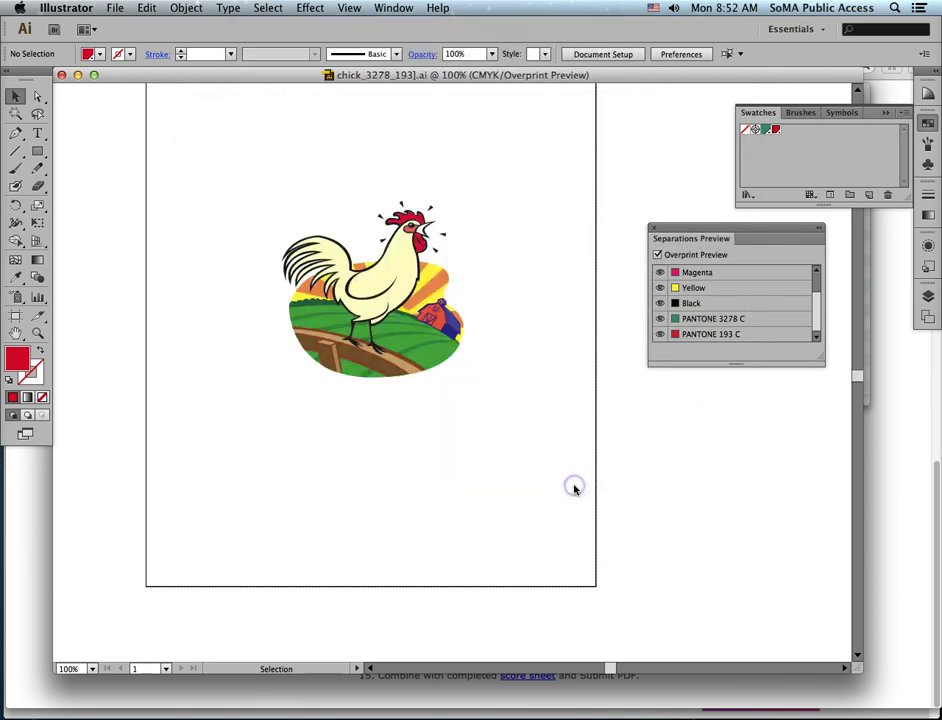
- Look up where the PANTONE+ Solid Coated color book is listed among the swatch libraries, without opening it
click(395, 7)
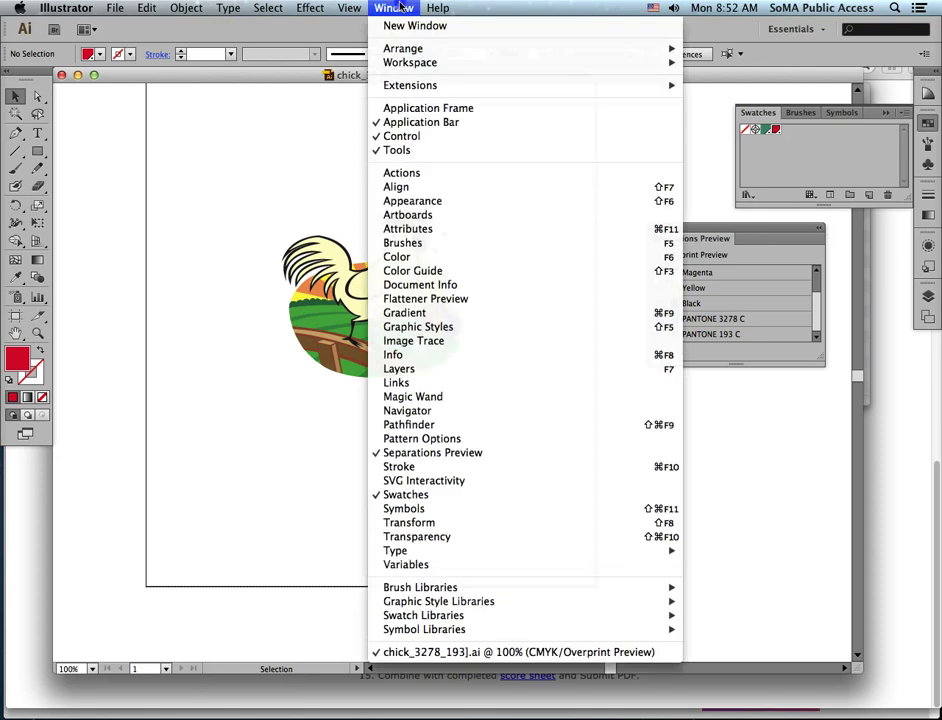
mouse_move(563, 621)
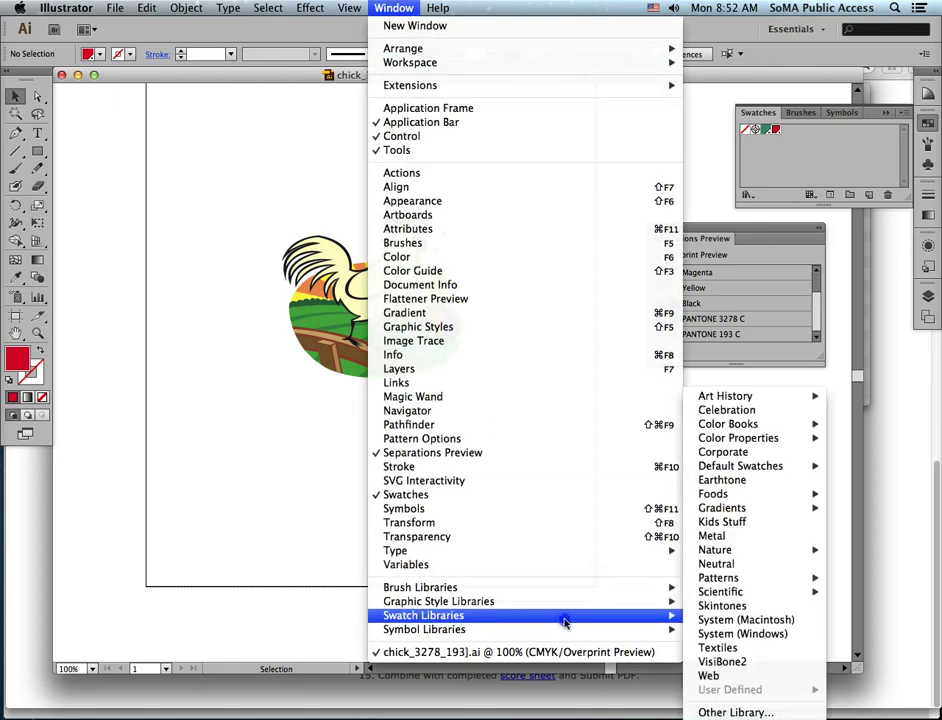
mouse_move(728, 429)
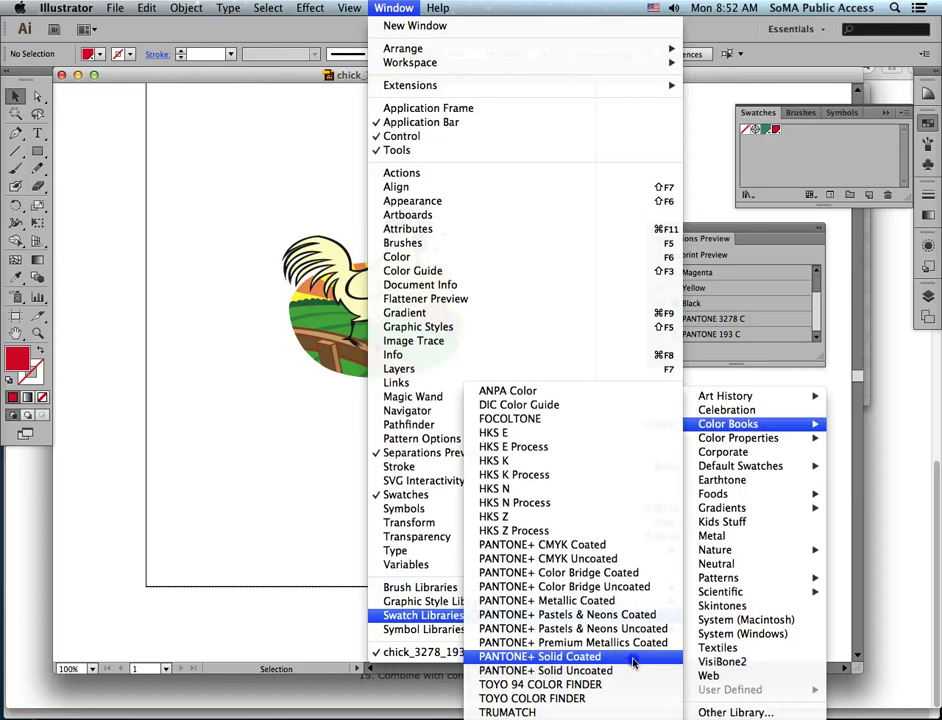
click(803, 231)
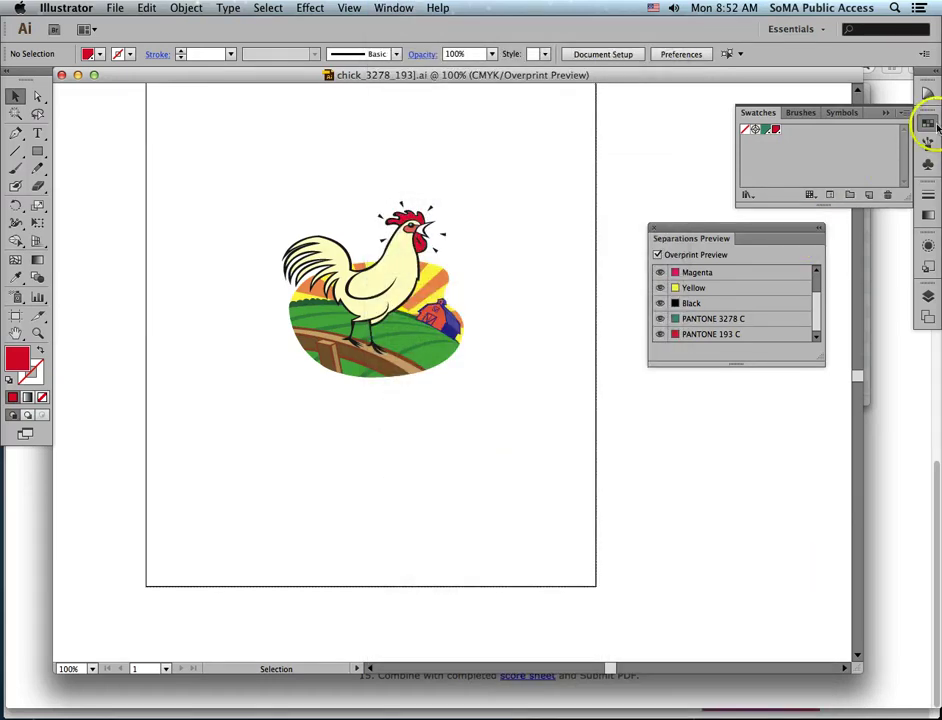
click(905, 113)
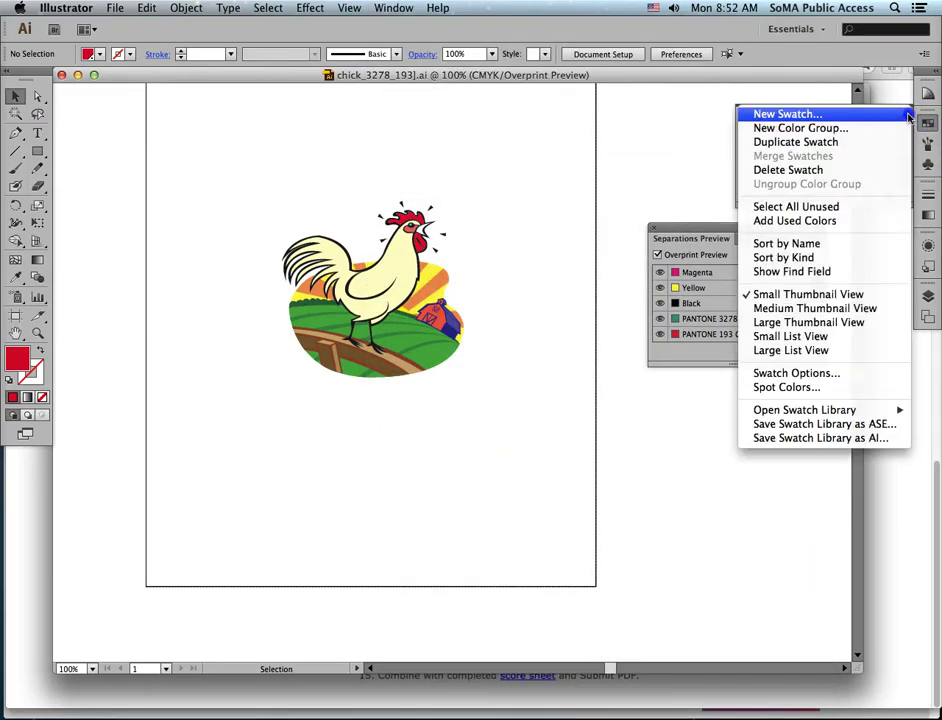
mouse_move(864, 411)
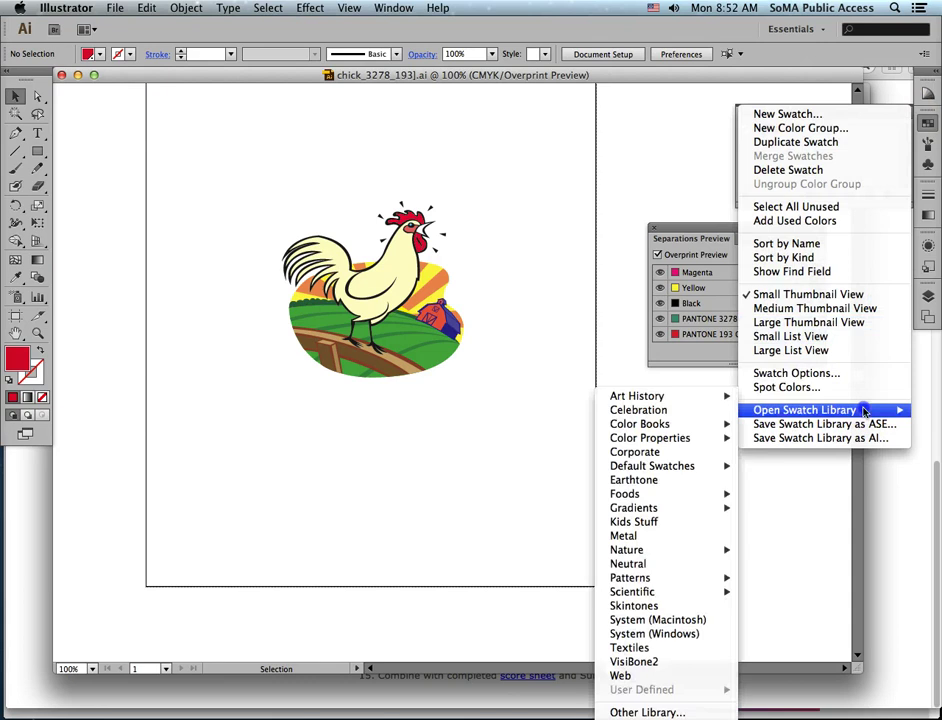
mouse_move(690, 425)
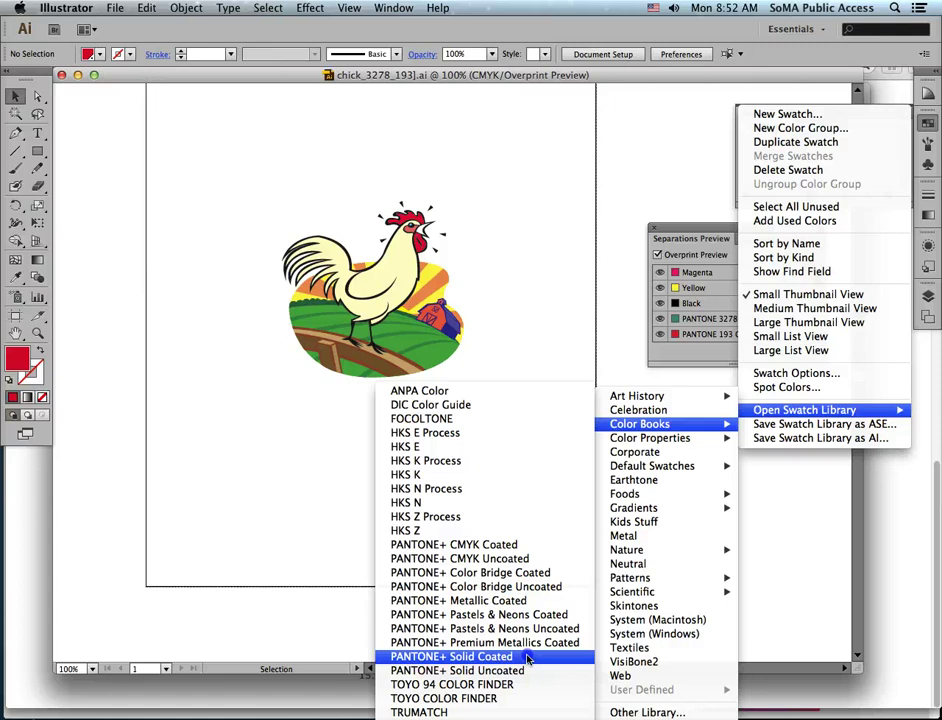
click(244, 606)
click(391, 9)
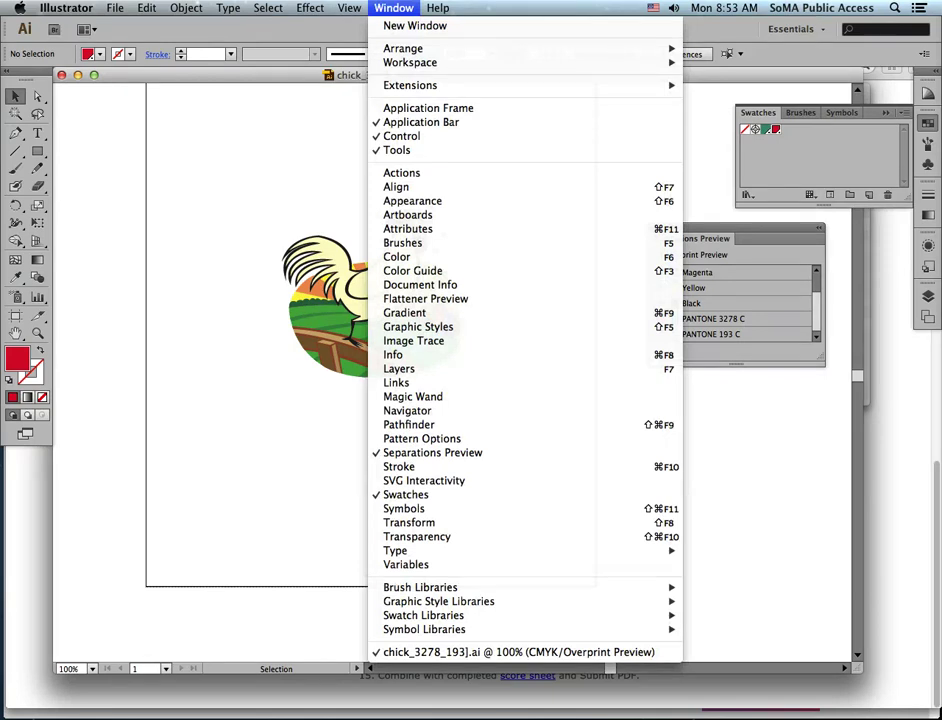
click(254, 130)
- Detach the Swatches panel so it floats near the rooster, and dock Separations Preview with the collapsed panels
mouse_move(777, 104)
mouse_down()
mouse_move(763, 114)
mouse_move(545, 92)
mouse_move(532, 102)
mouse_up()
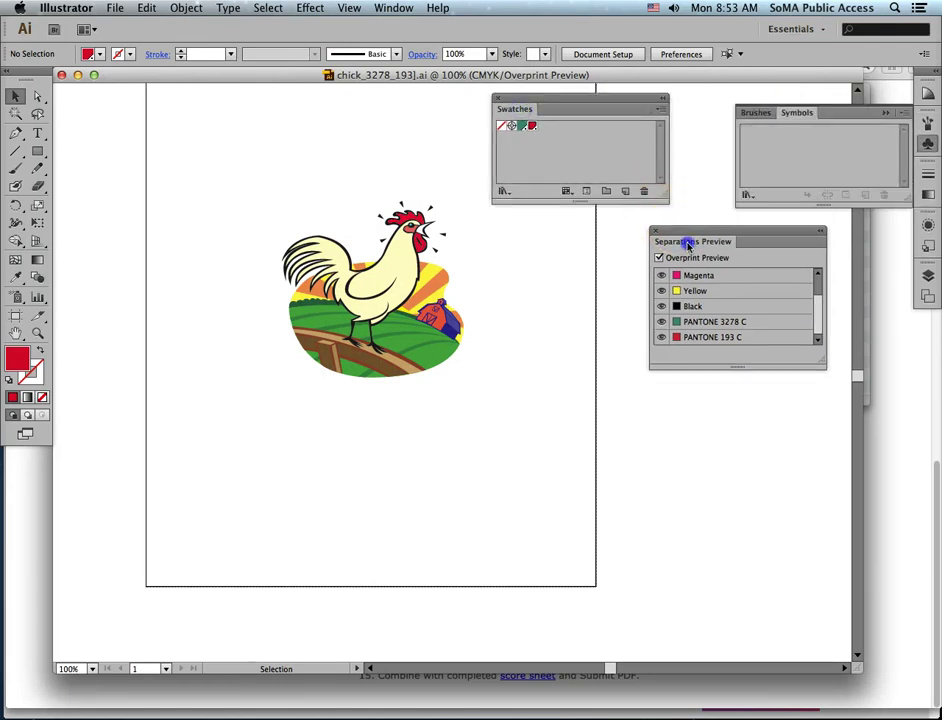
drag(688, 243, 932, 318)
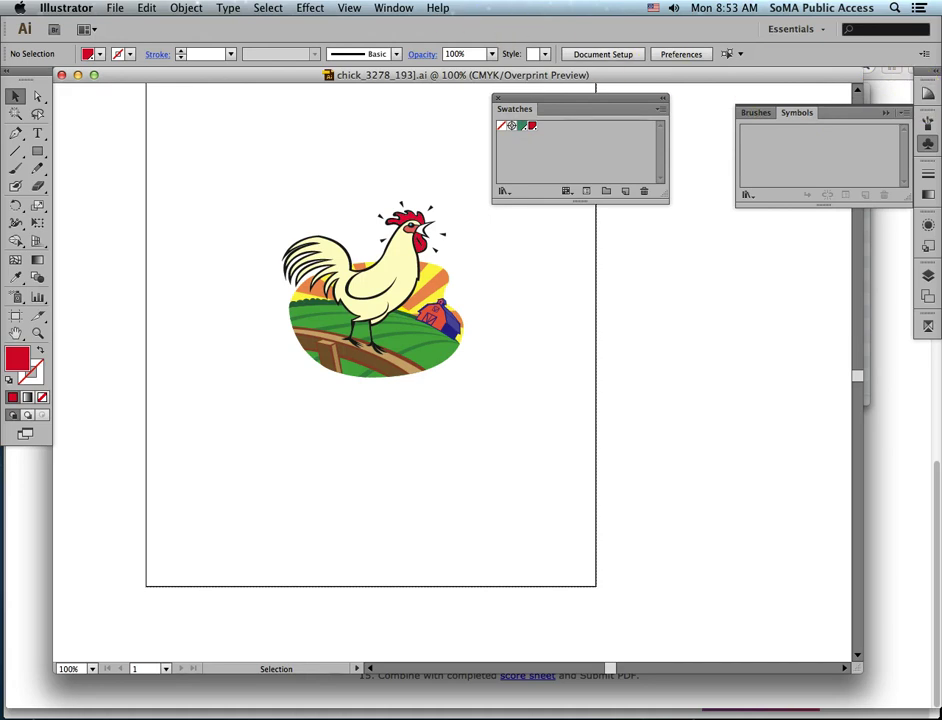
- Open the Color panel below Swatches, mix a 59% tint of PANTONE 193 C and store it as a new swatch
click(392, 8)
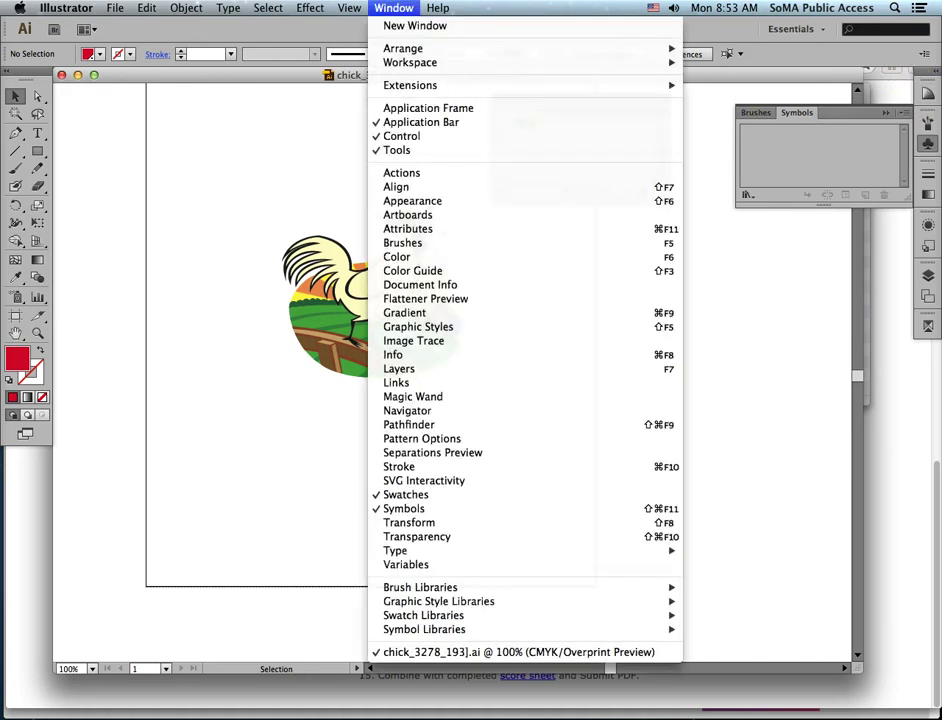
click(438, 260)
drag(620, 100, 648, 268)
drag(734, 298, 697, 303)
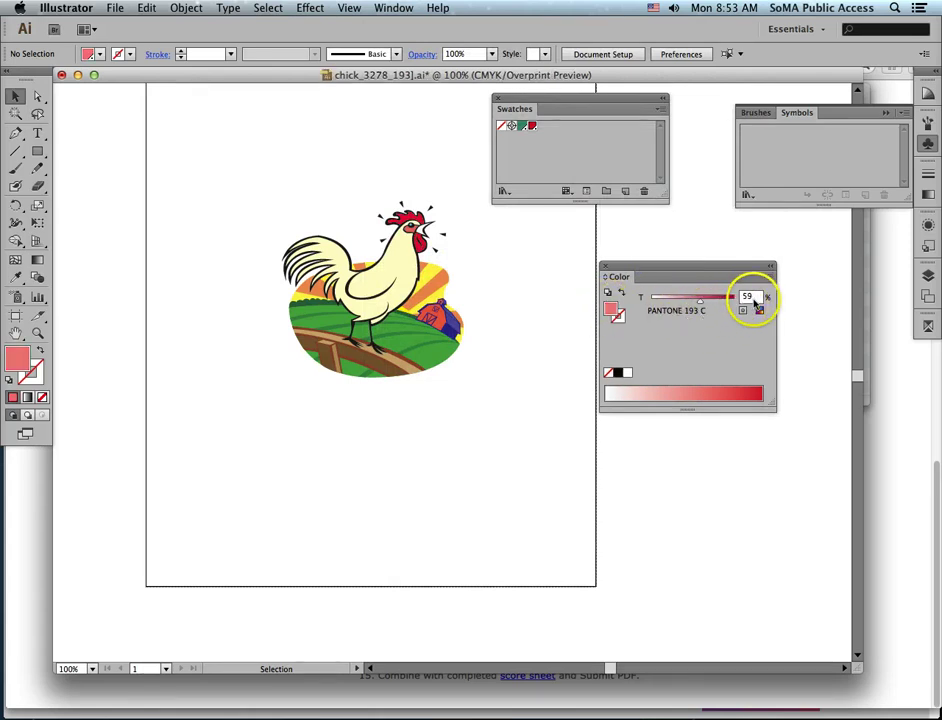
drag(614, 312, 592, 141)
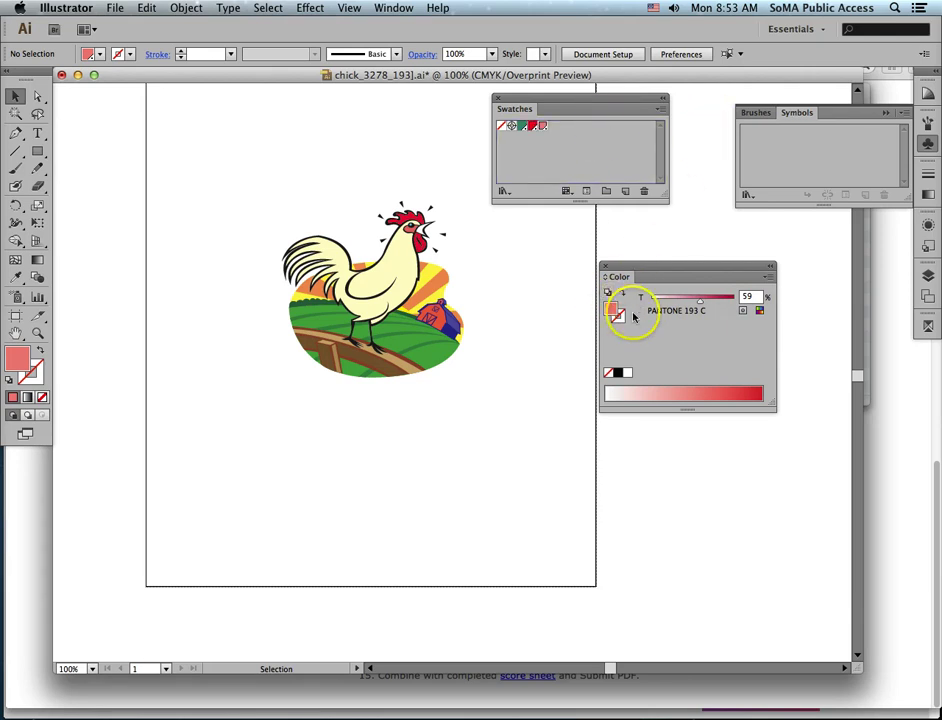
- Make the 100% PANTONE 193 C swatch the current fill and float the Color Guide with its tints beside Swatches
click(531, 127)
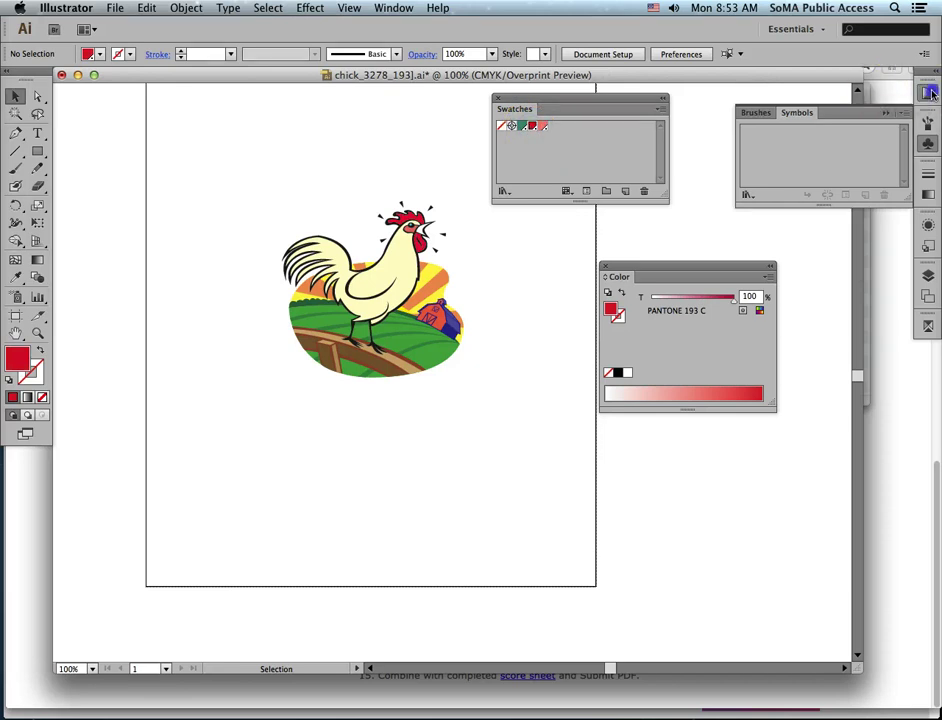
click(928, 92)
drag(780, 88, 676, 128)
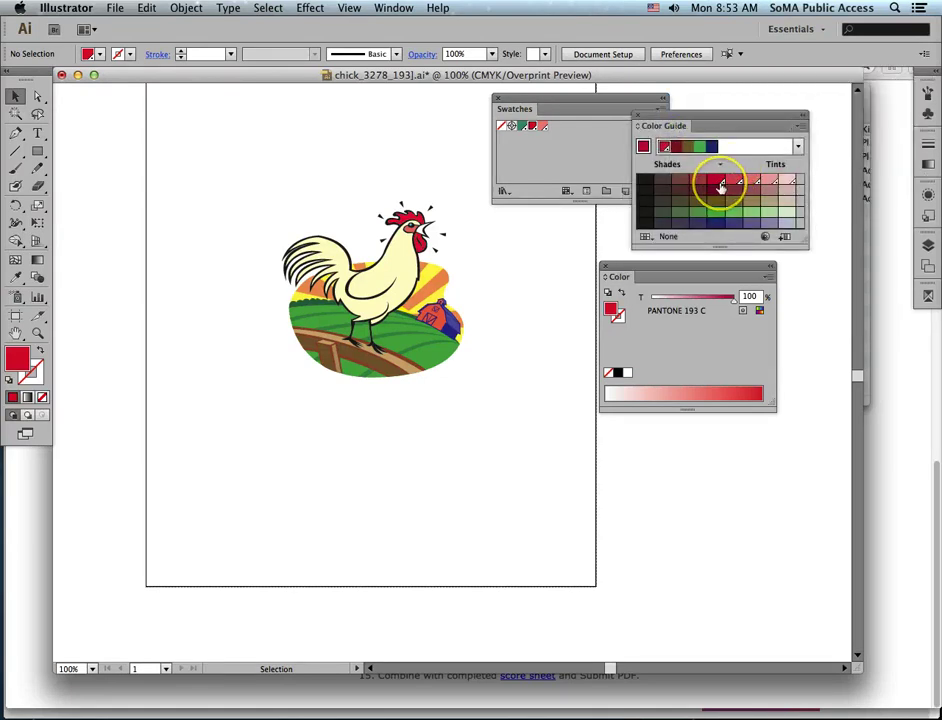
- Add the 80%, 60%, 40% and 20% tints of PANTONE 193 C from the Color Guide to the swatches
click(721, 187)
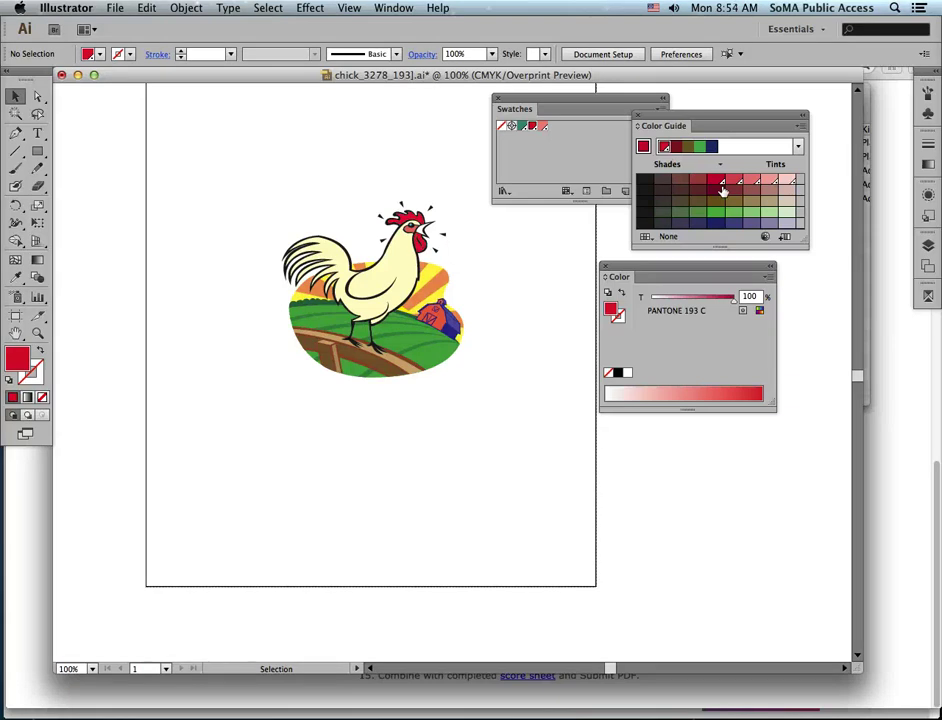
click(736, 183)
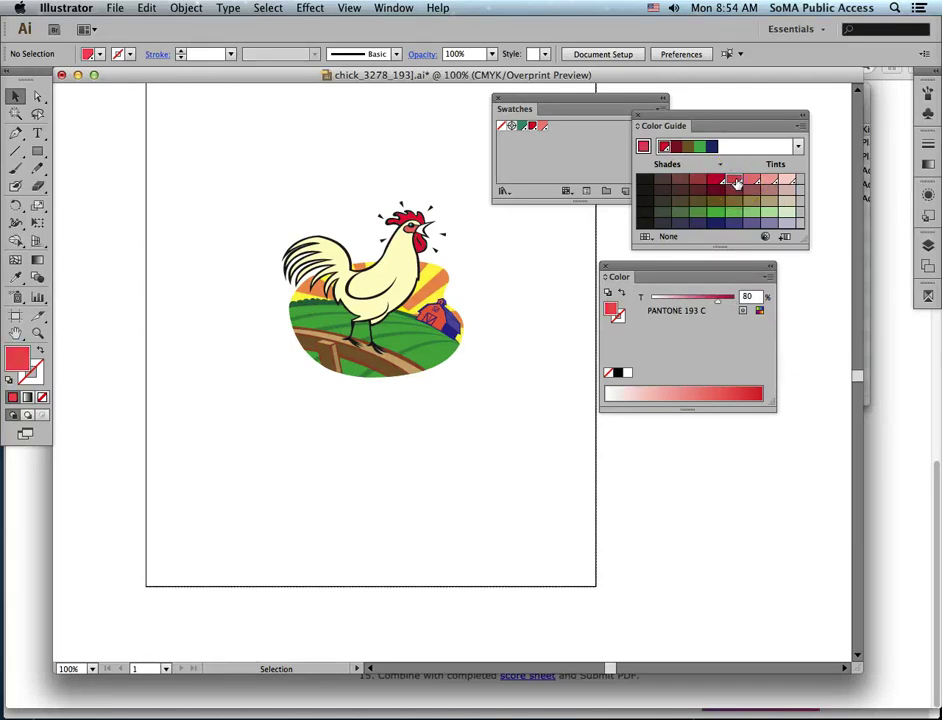
click(752, 183)
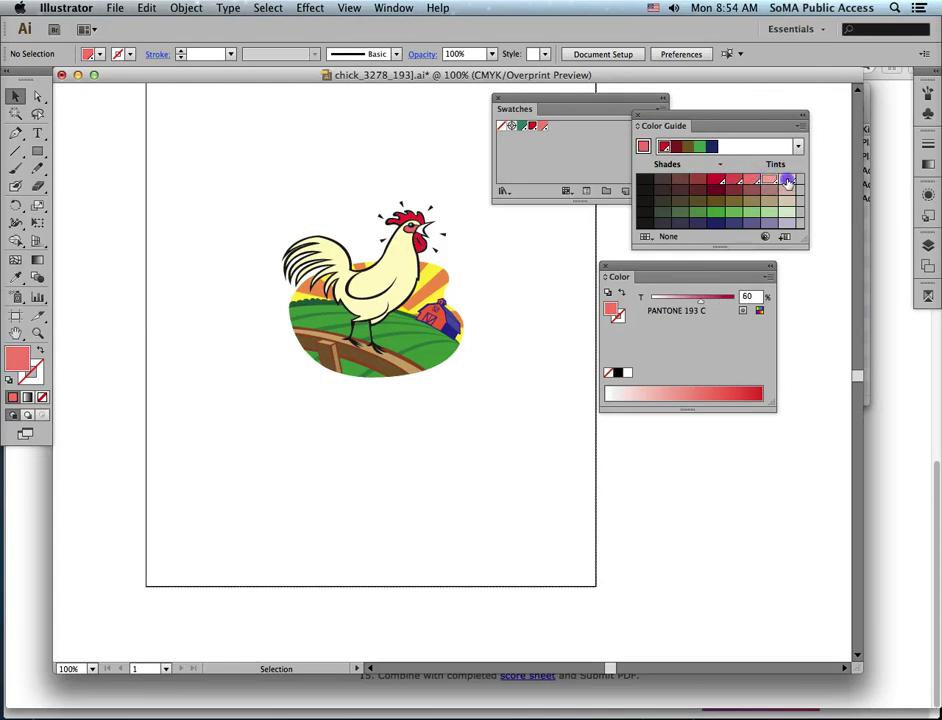
click(788, 182)
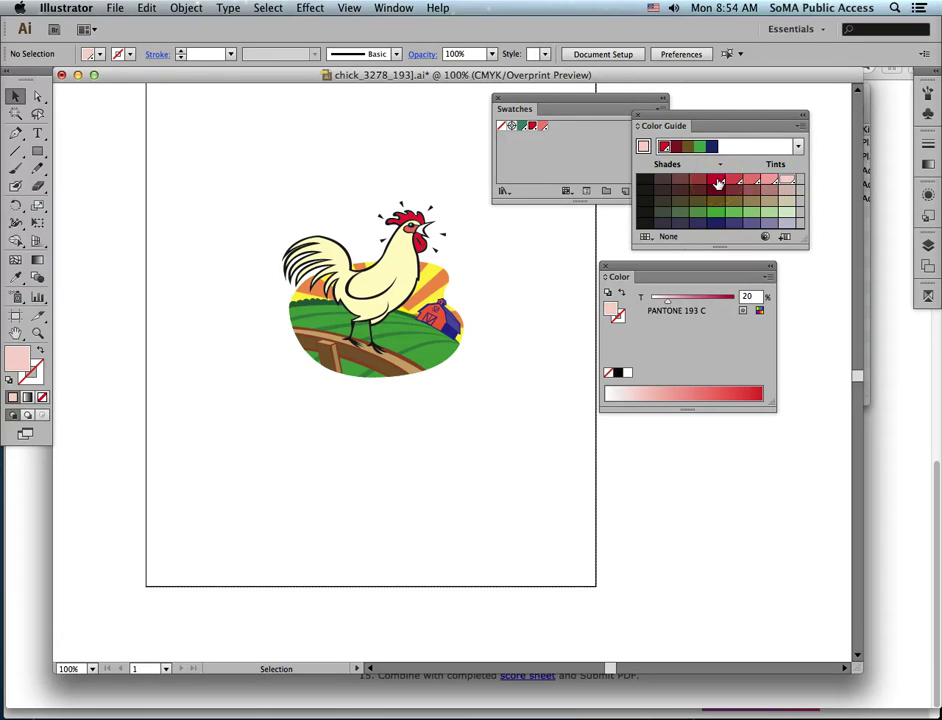
click(735, 182)
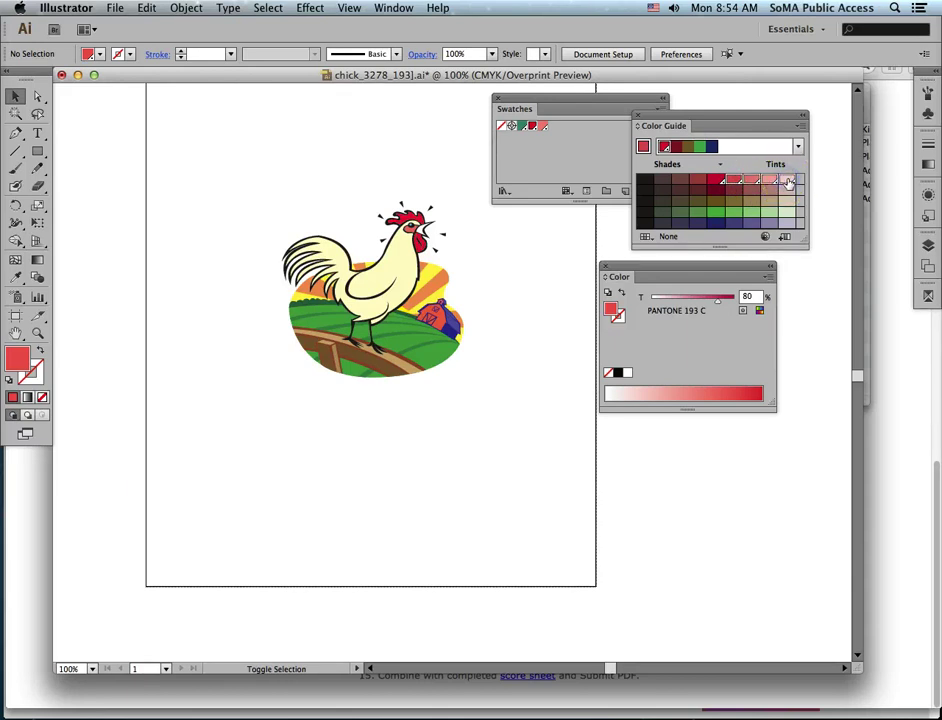
drag(736, 183, 585, 130)
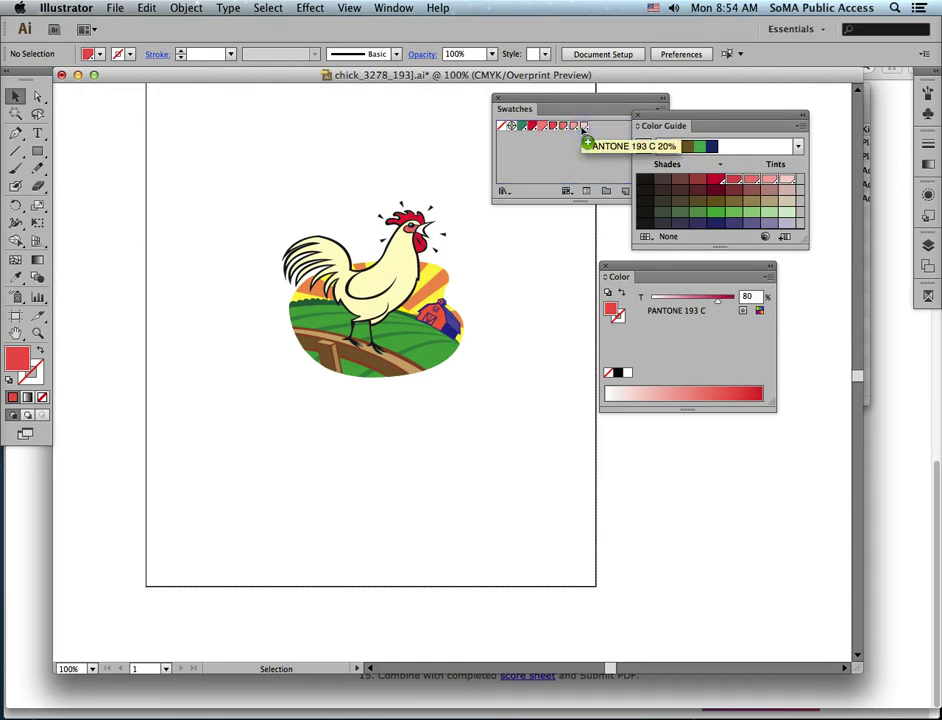
- Add the full-strength PANTONE 193 C from the Color Guide to the swatches and delete that duplicate swatch
click(532, 128)
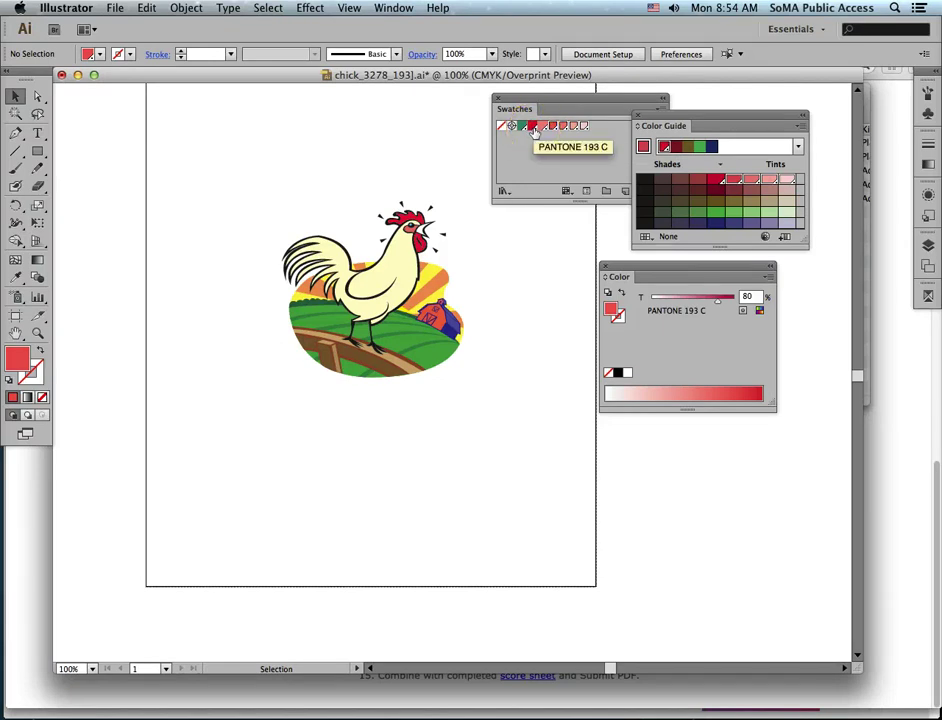
click(608, 140)
drag(717, 180, 602, 130)
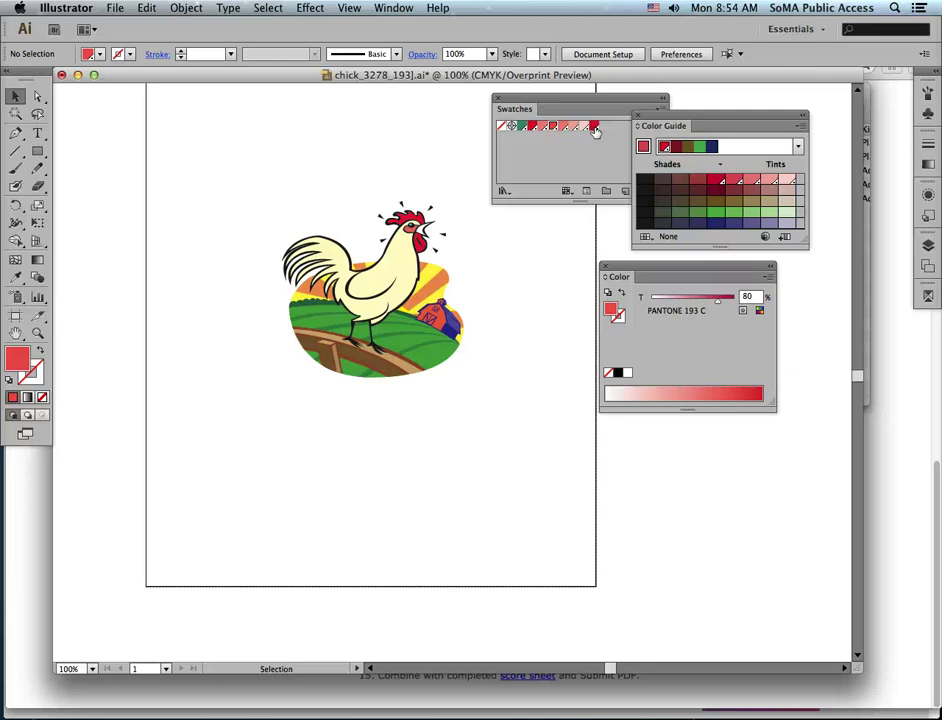
drag(595, 131, 532, 134)
click(595, 122)
click(595, 128)
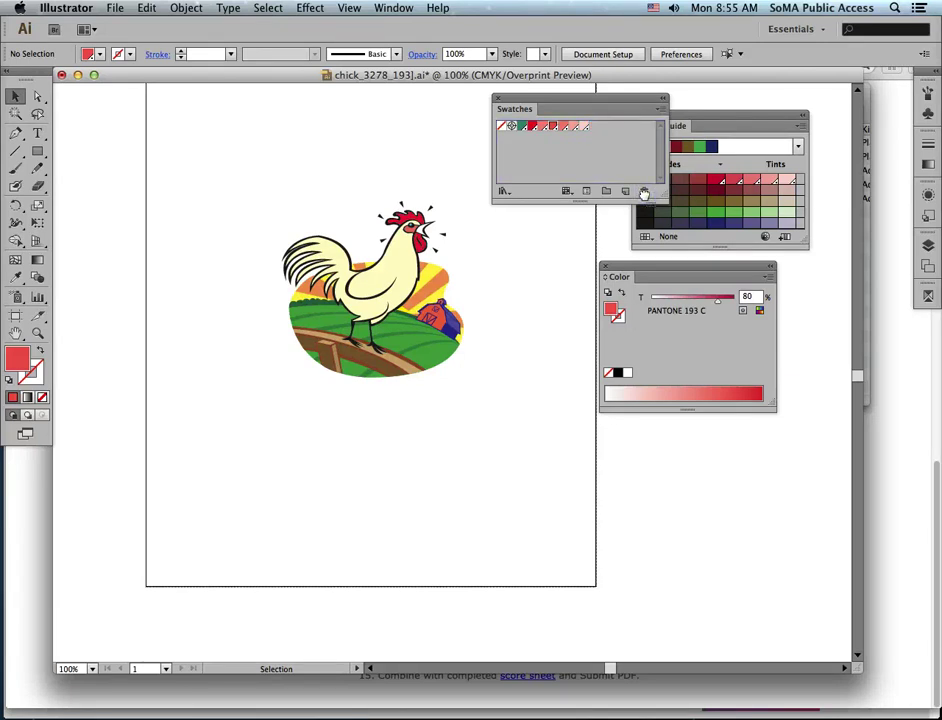
- Add four graded tints of PANTONE 3278 C from the Color Guide, plus a mixed 9.96% tint, to the swatches
click(521, 127)
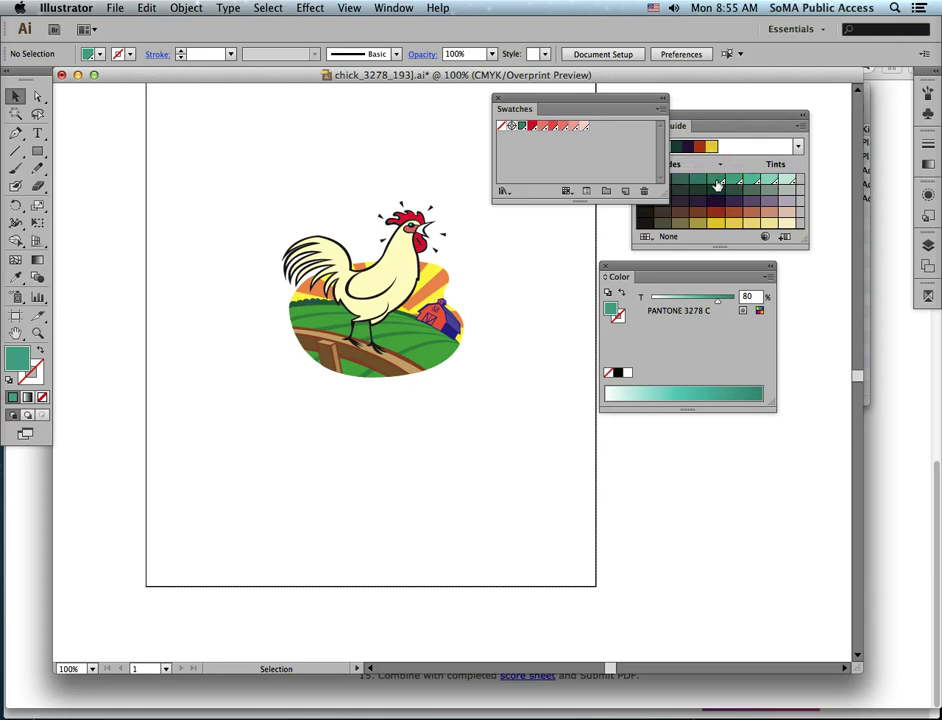
click(730, 183)
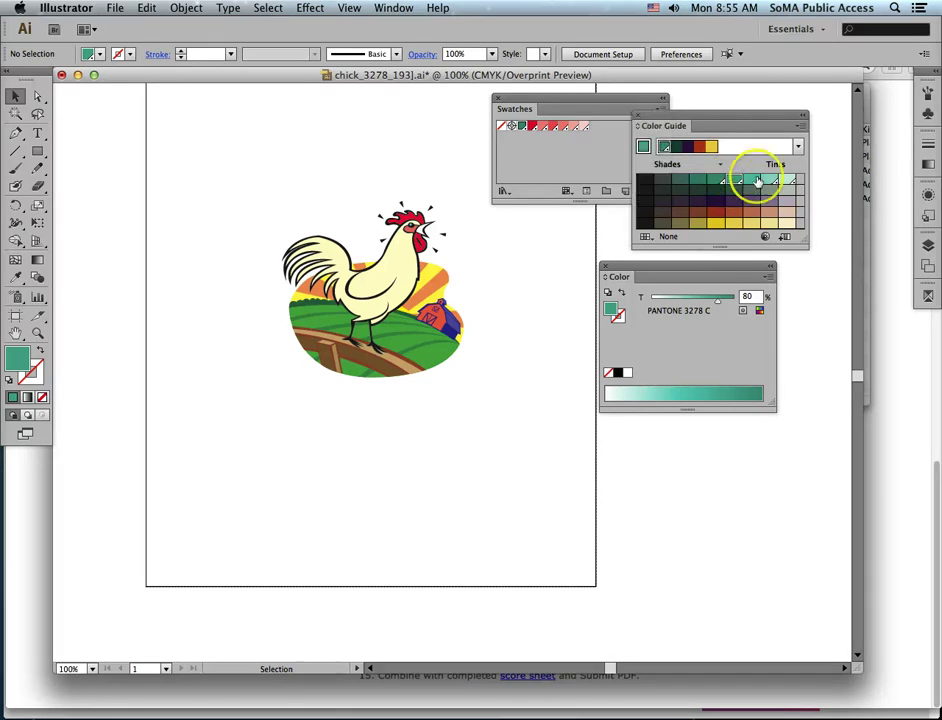
shift+click(761, 180)
shift+click(782, 183)
drag(740, 185, 574, 141)
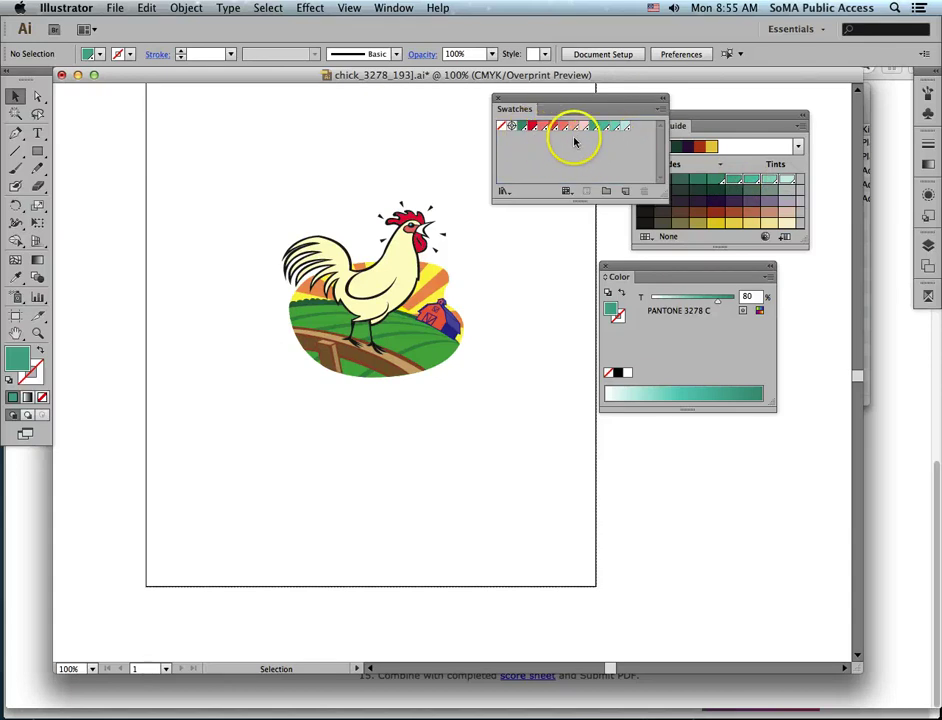
click(619, 391)
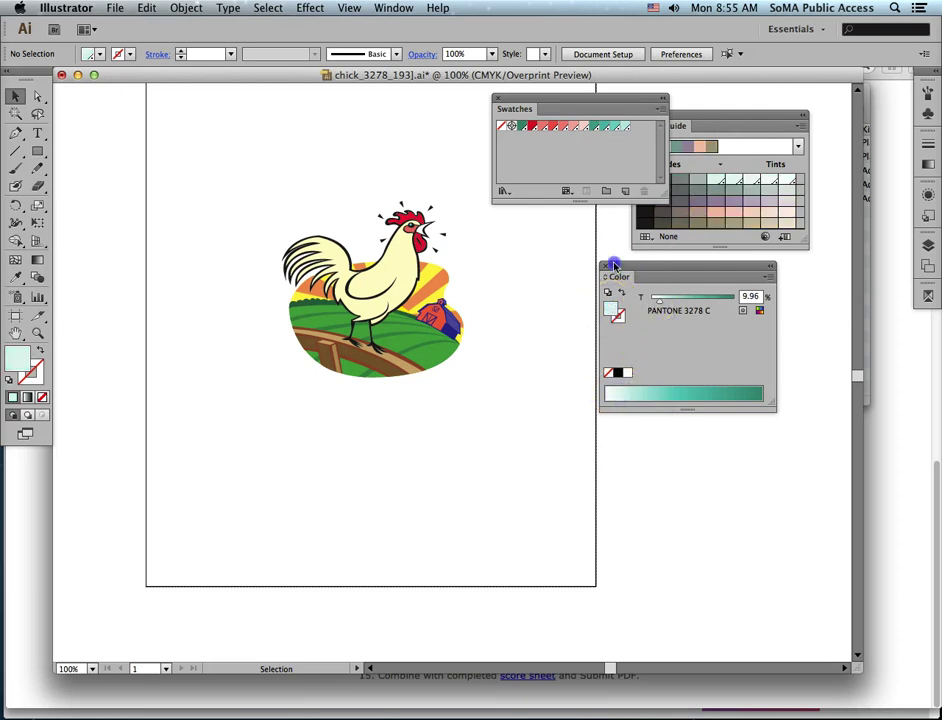
drag(614, 265, 634, 147)
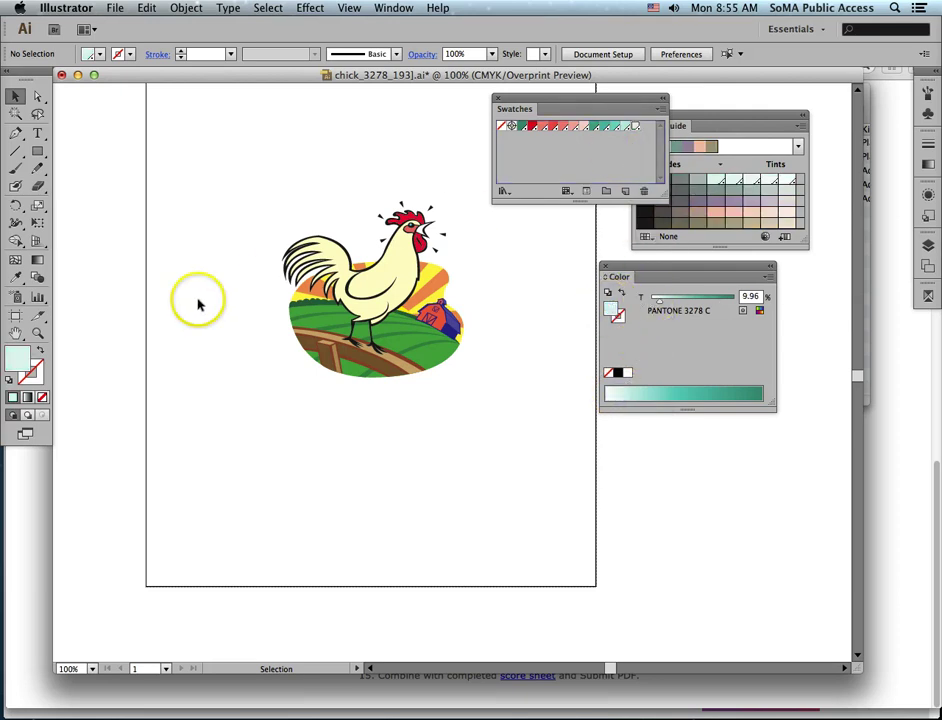
- Open the Gradient panel and float it beside the rooster, separate from the Stroke panel
click(37, 259)
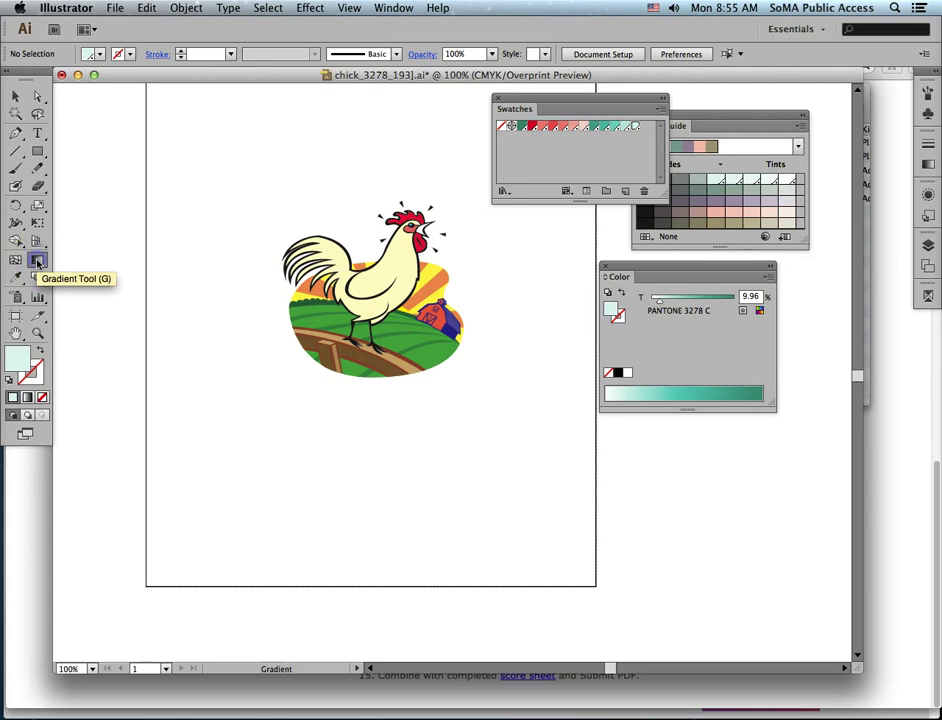
double_click(37, 259)
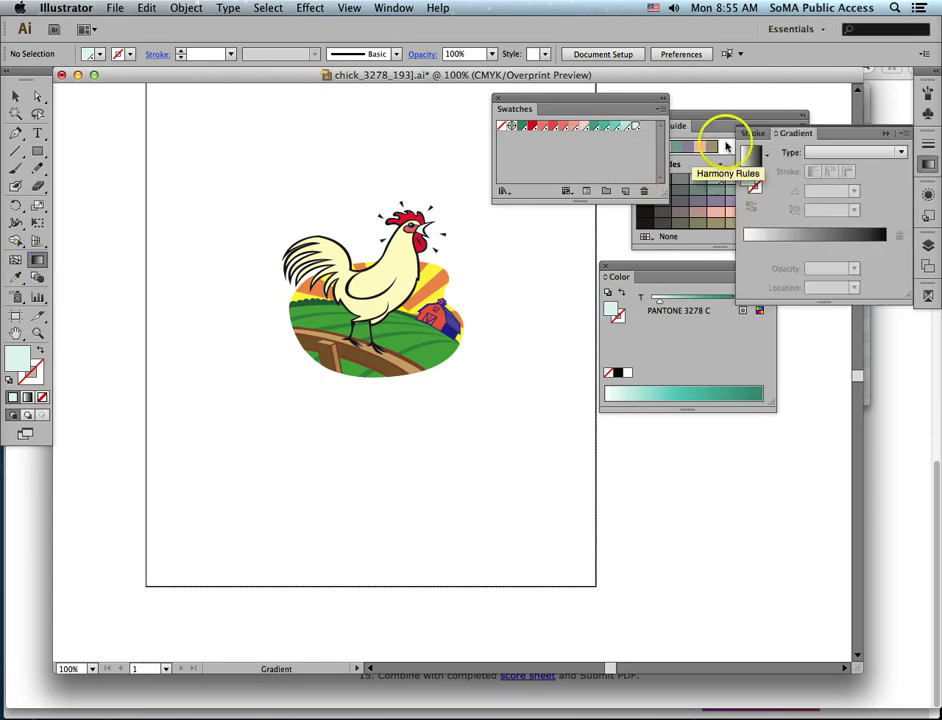
drag(480, 110, 95, 99)
- Build a linear gradient from a PANTONE 3278 C tint through white to 40% PANTONE 193 C, remove its black stop and store it as a swatch
drag(530, 128, 216, 213)
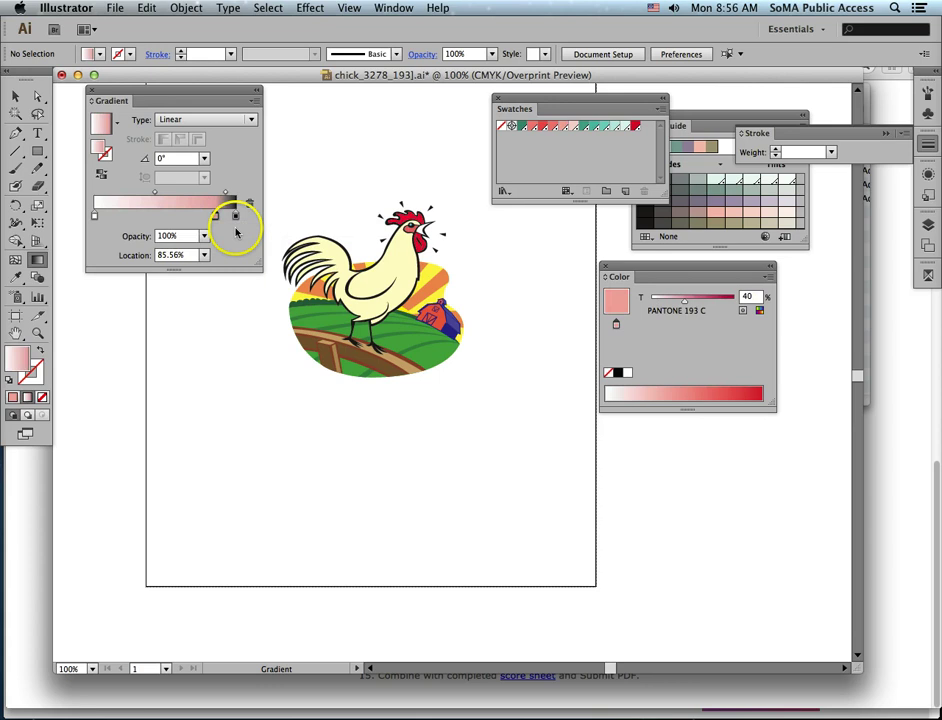
drag(606, 128, 171, 220)
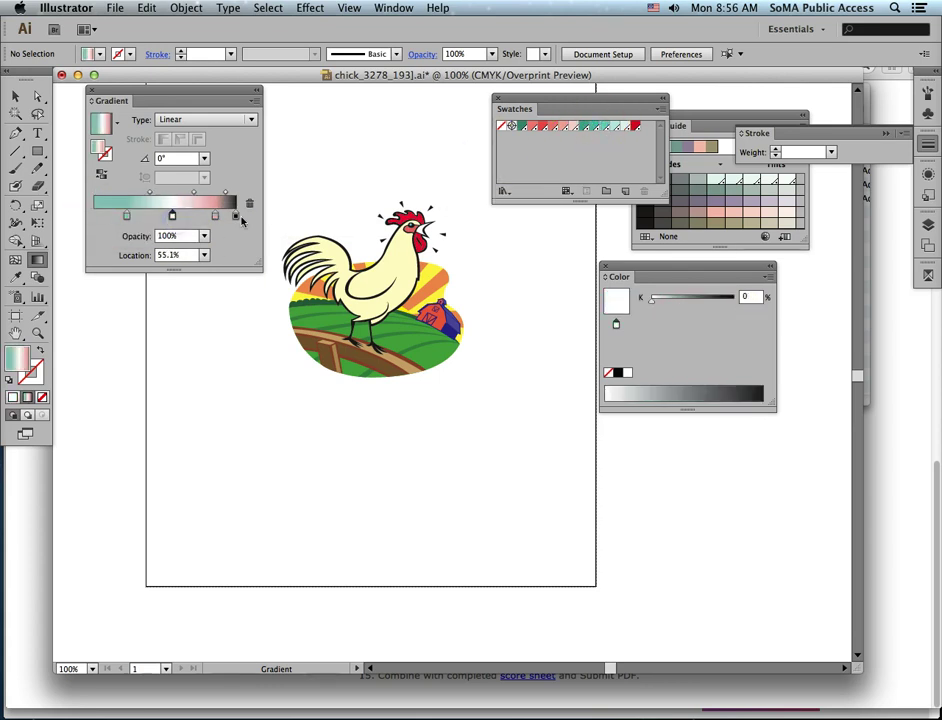
click(236, 216)
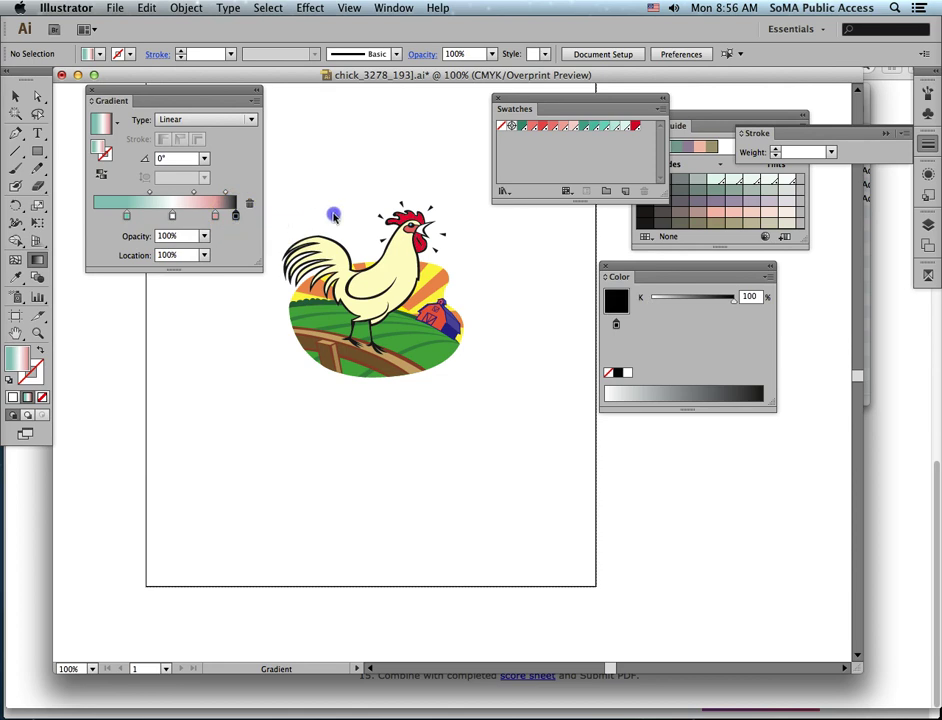
drag(236, 216, 230, 340)
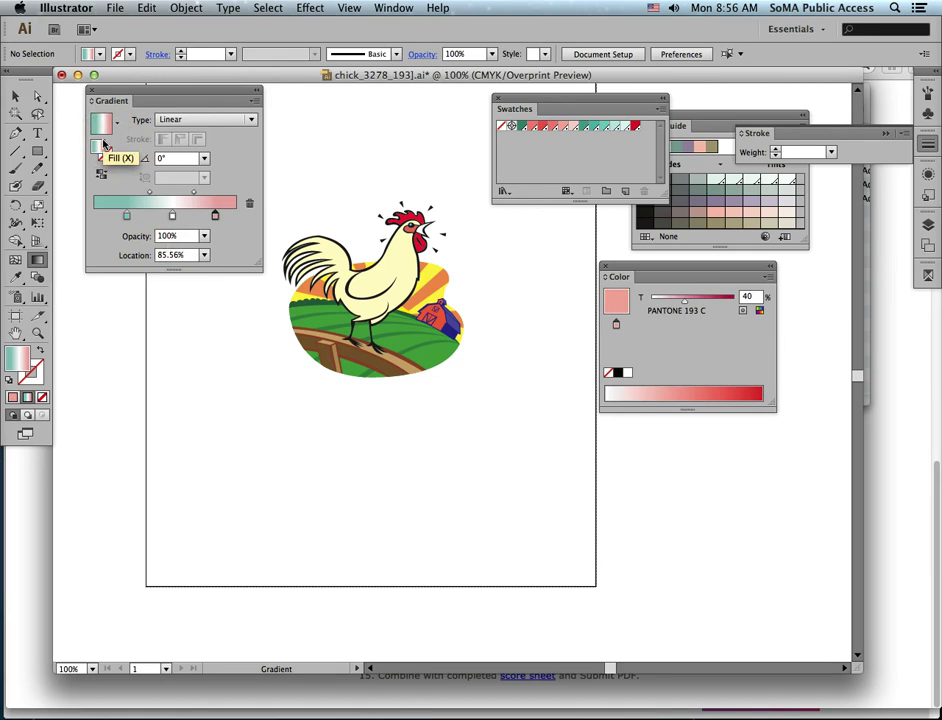
drag(100, 122, 543, 146)
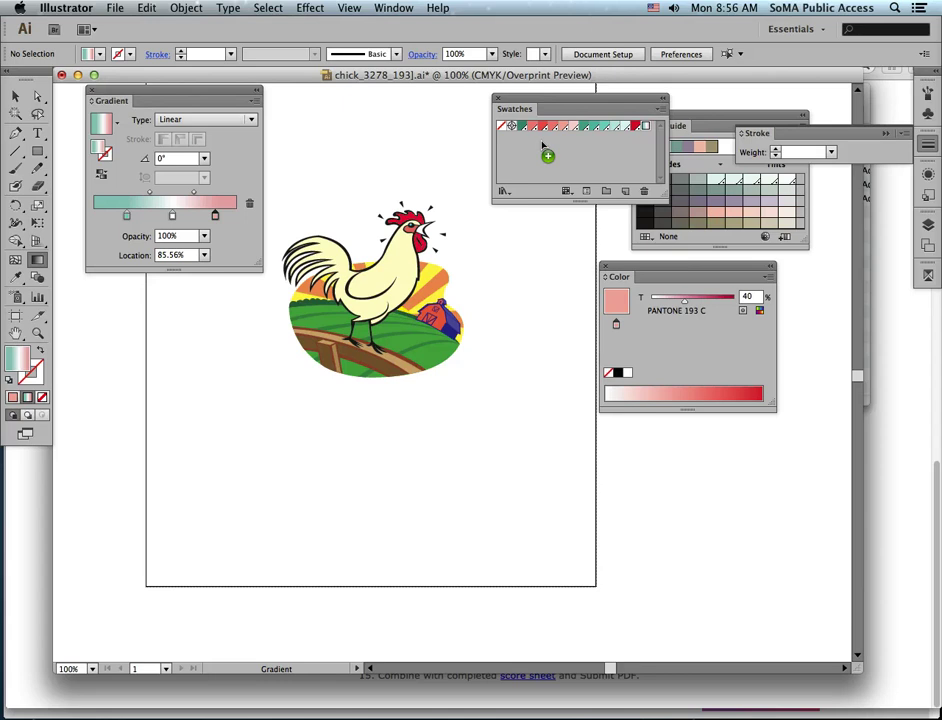
- Change the gradient type to Radial and store this version as another swatch
click(204, 120)
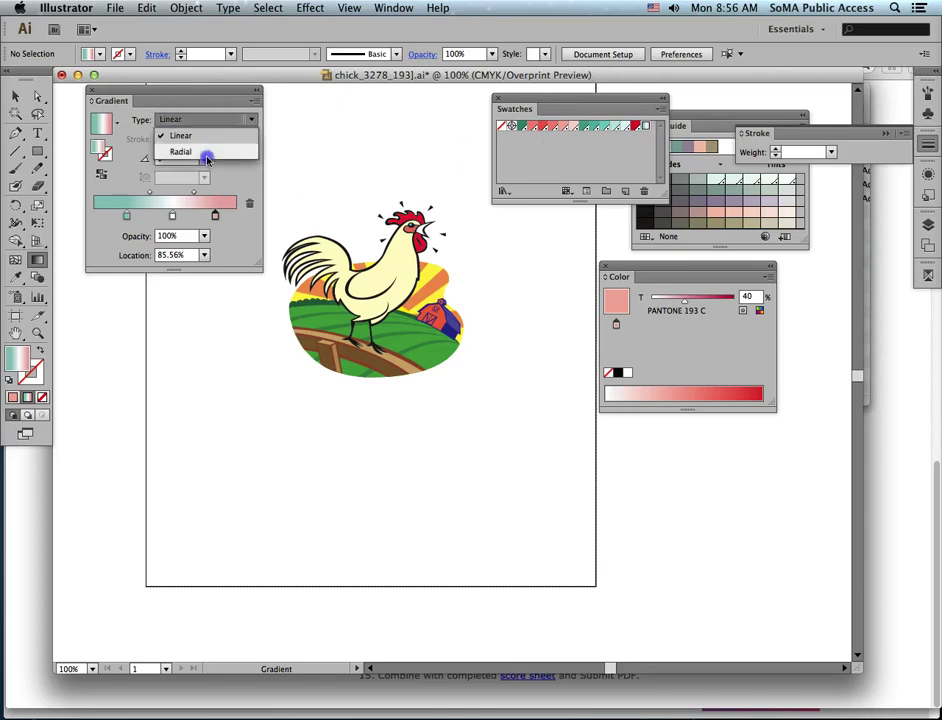
click(206, 156)
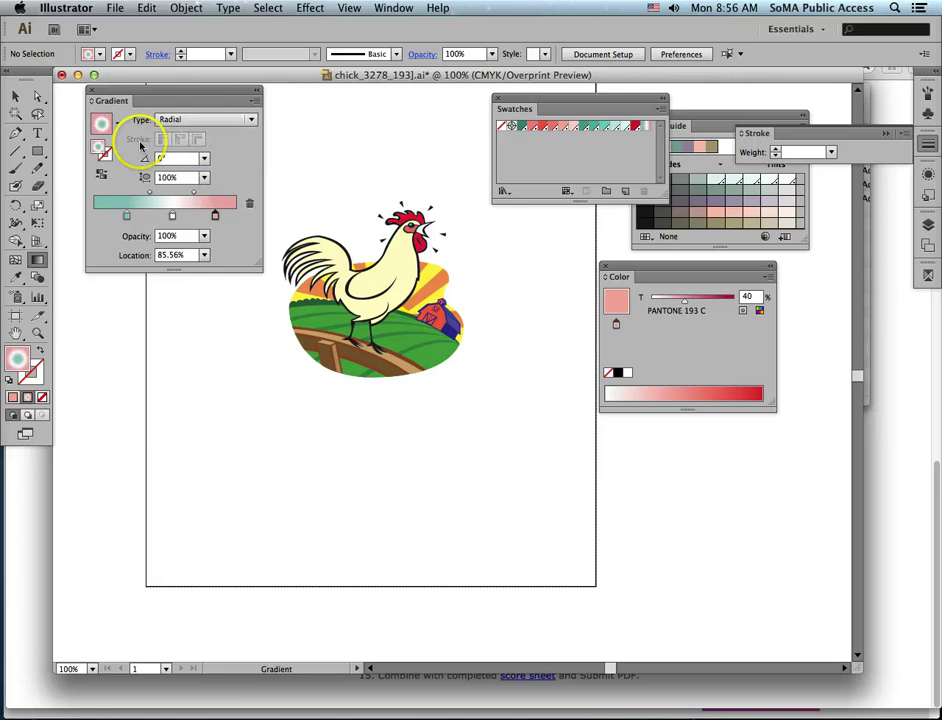
drag(101, 123, 536, 154)
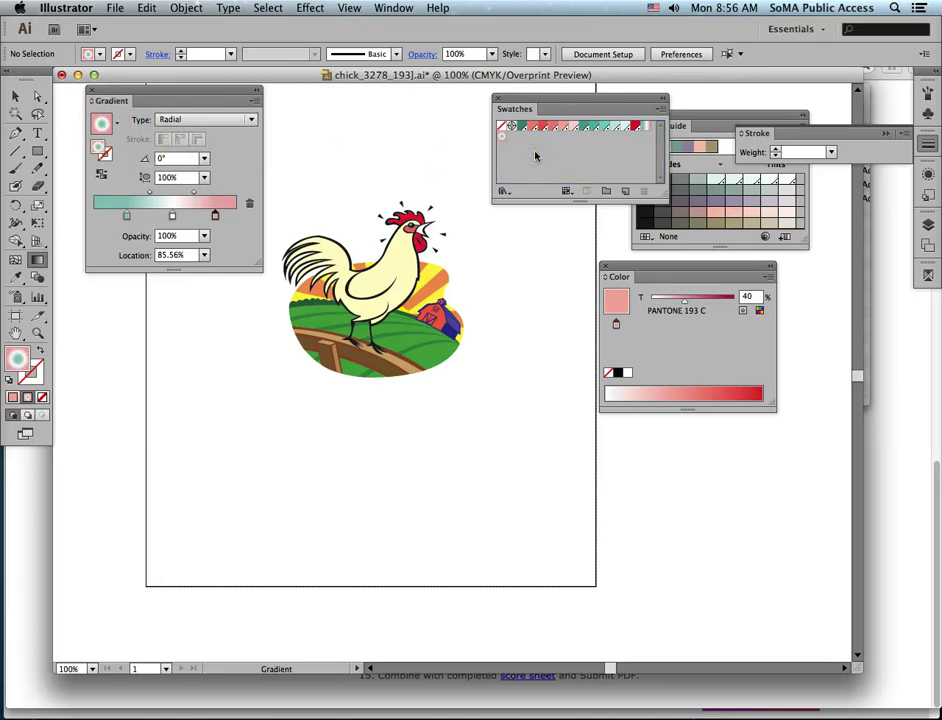
- Load the linear gradient swatch again, set its angle to 90° and store this version as an additional swatch
double_click(646, 128)
click(524, 401)
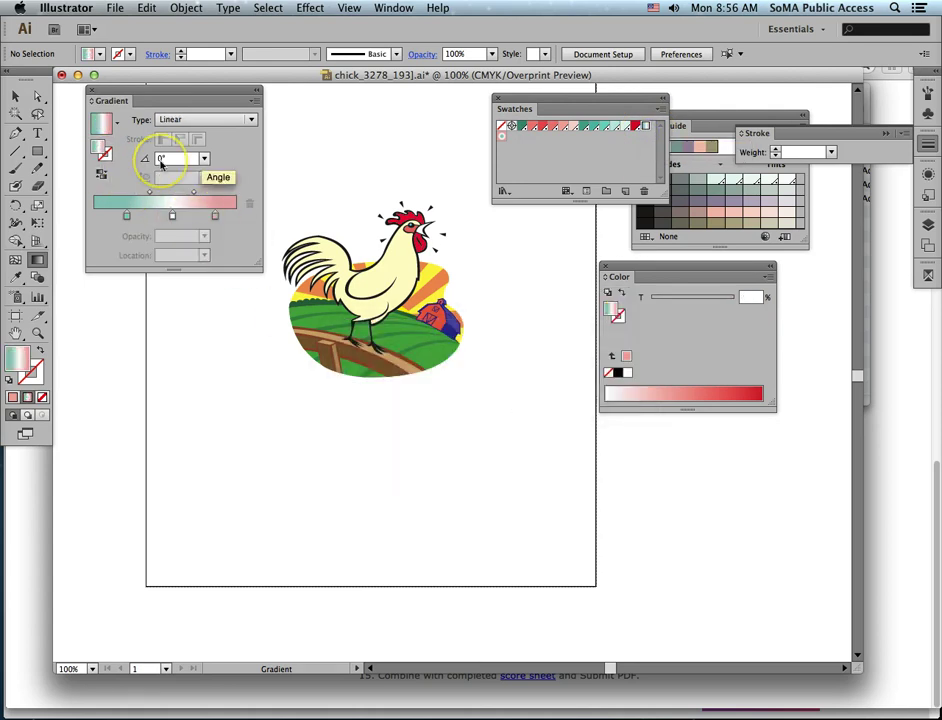
click(204, 158)
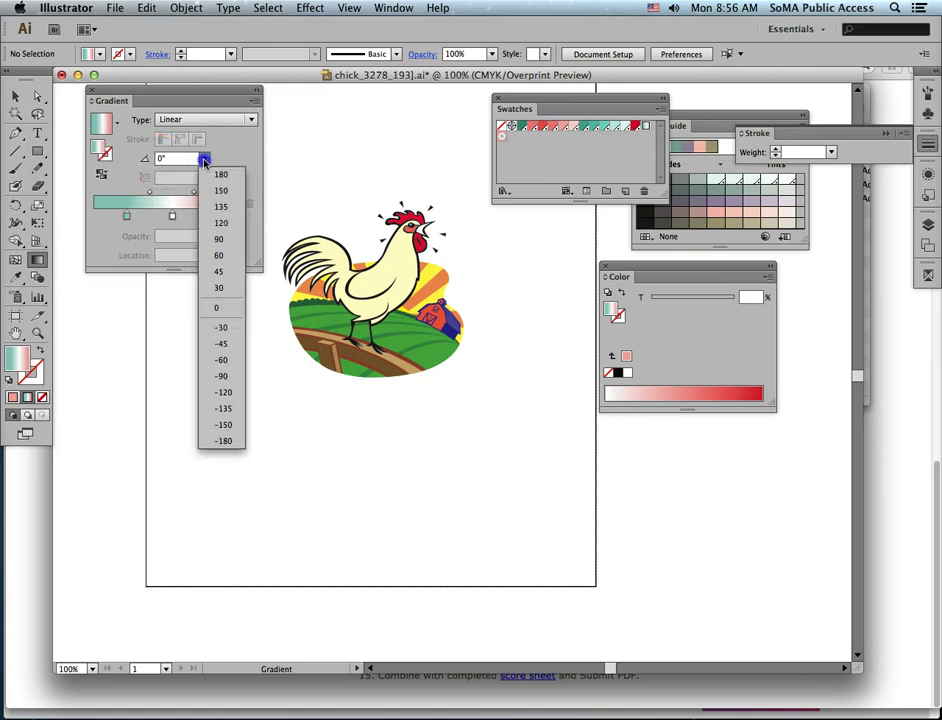
click(219, 241)
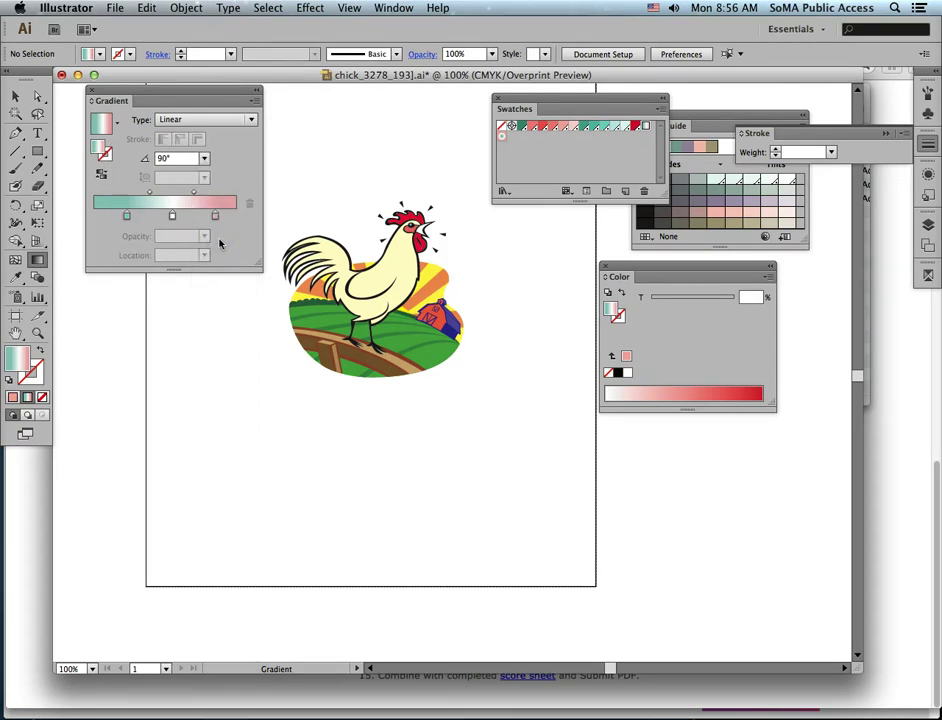
click(187, 158)
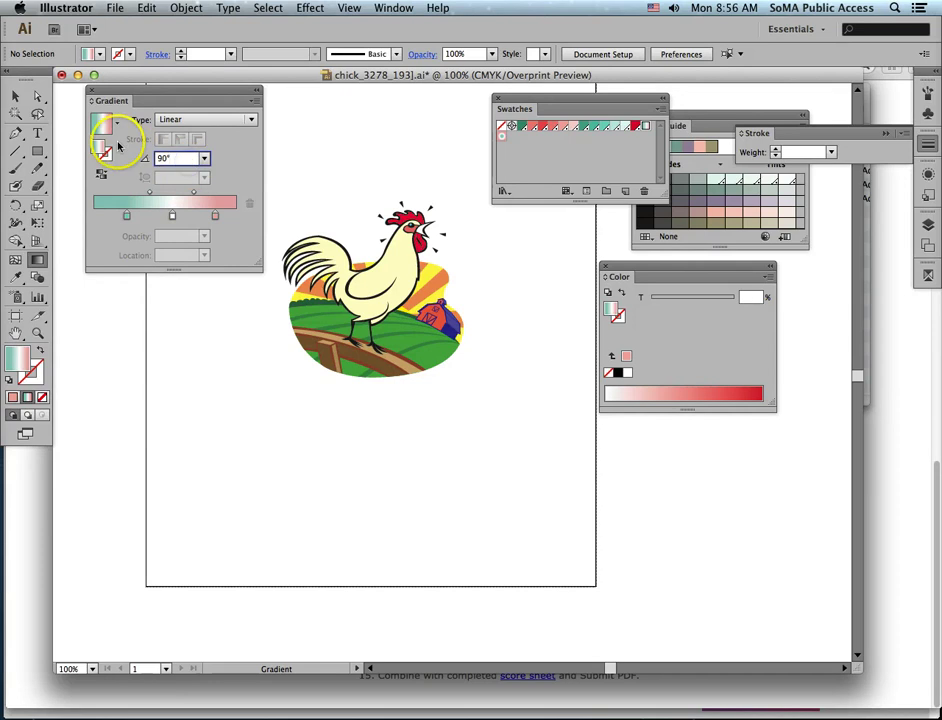
drag(100, 124, 525, 145)
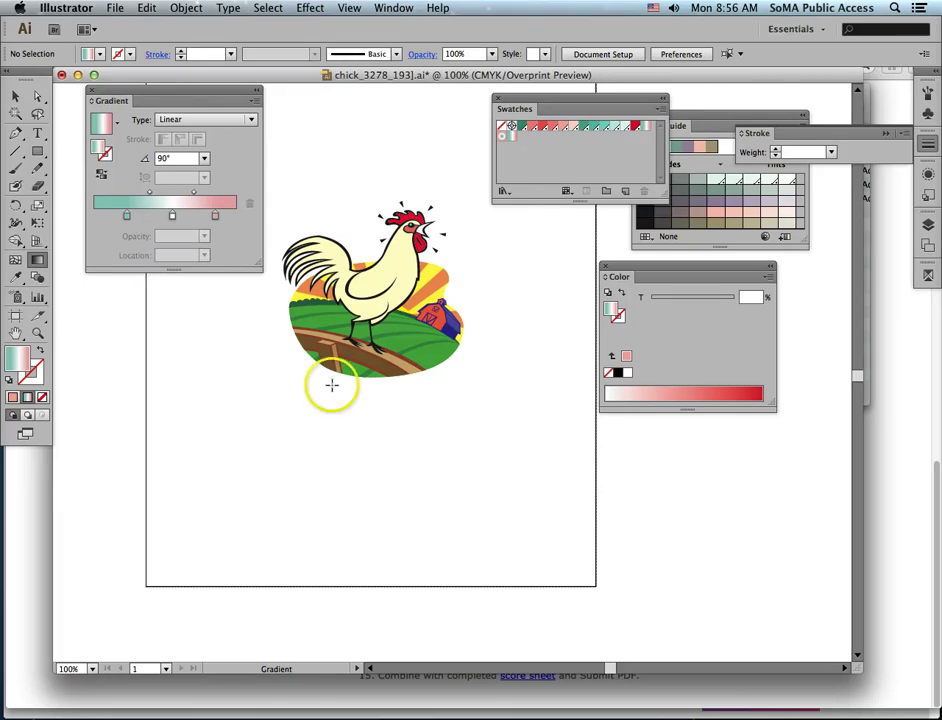
- Close the Gradient panel and save the chick document
click(92, 89)
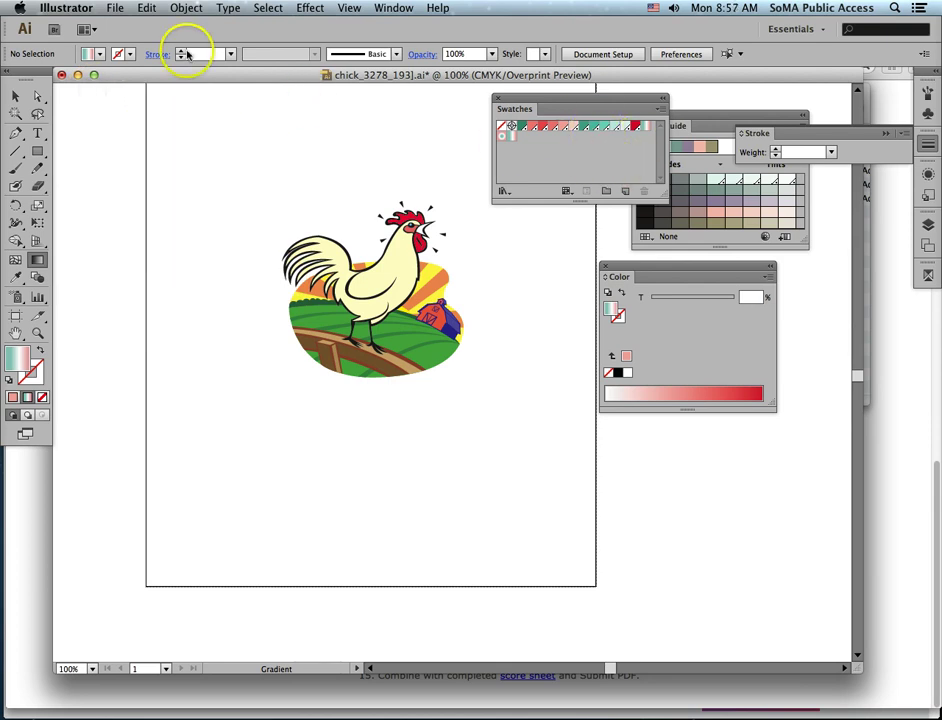
click(113, 8)
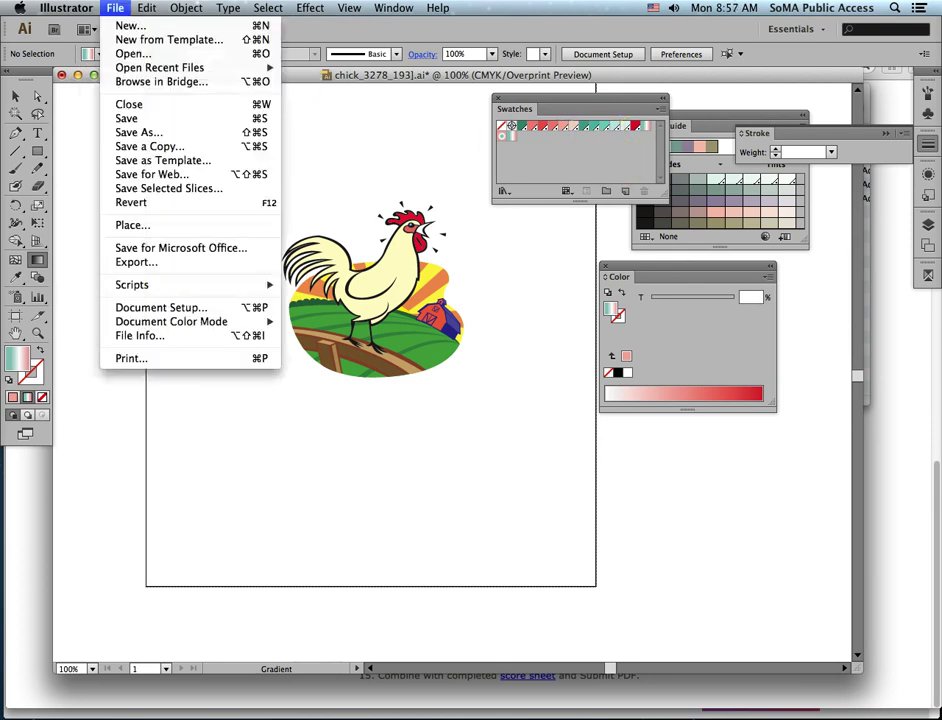
click(158, 119)
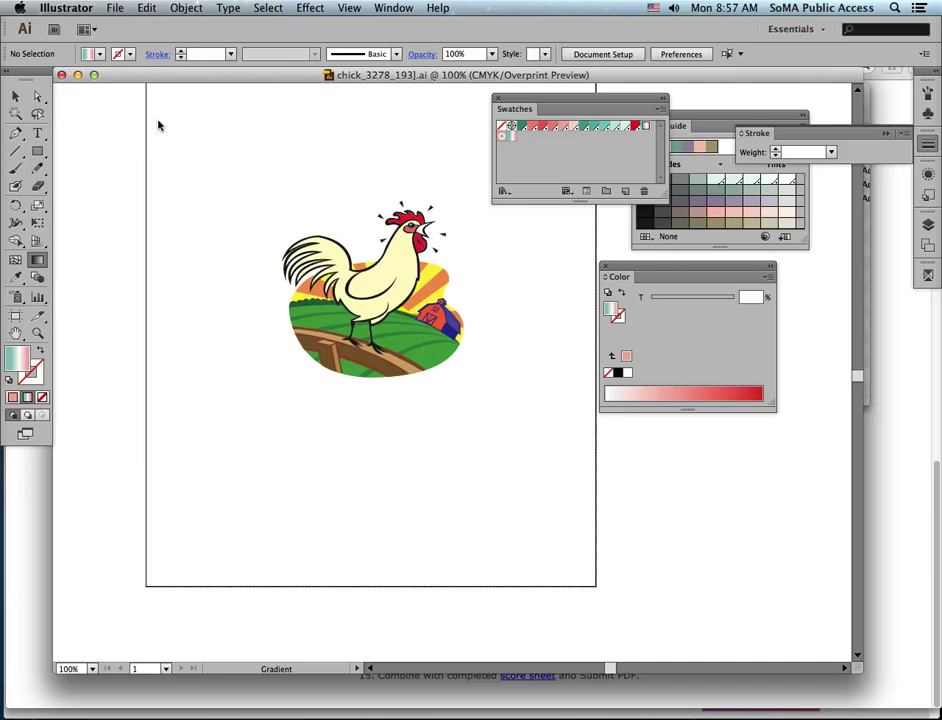
- Select the rooster's cream body path and move the Swatches panel below the Color panel, clear of the rooster's head
click(15, 95)
click(366, 287)
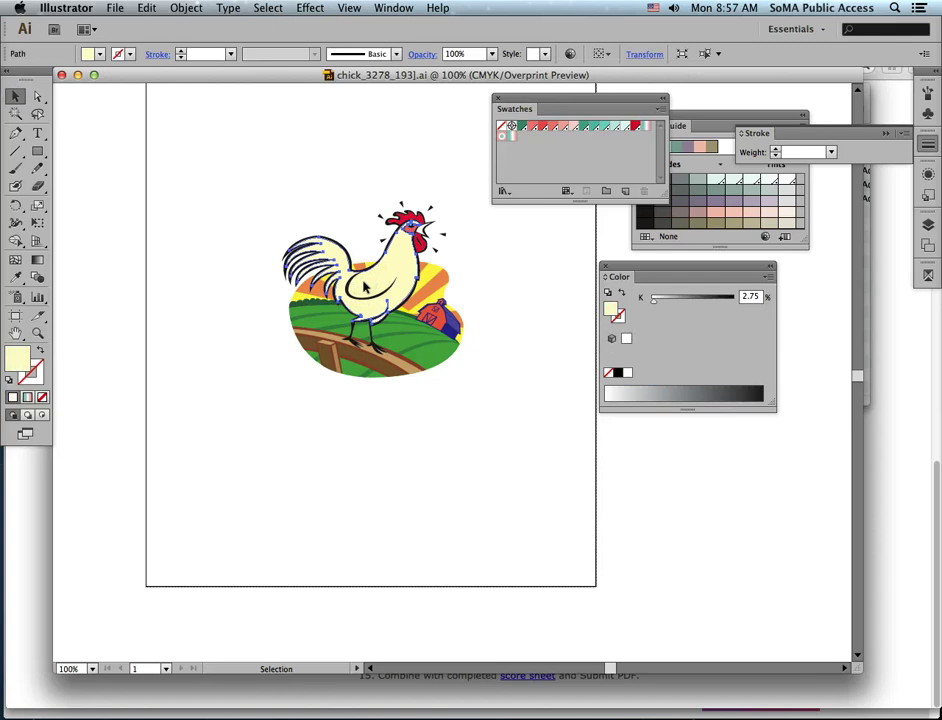
click(37, 333)
drag(252, 198, 530, 431)
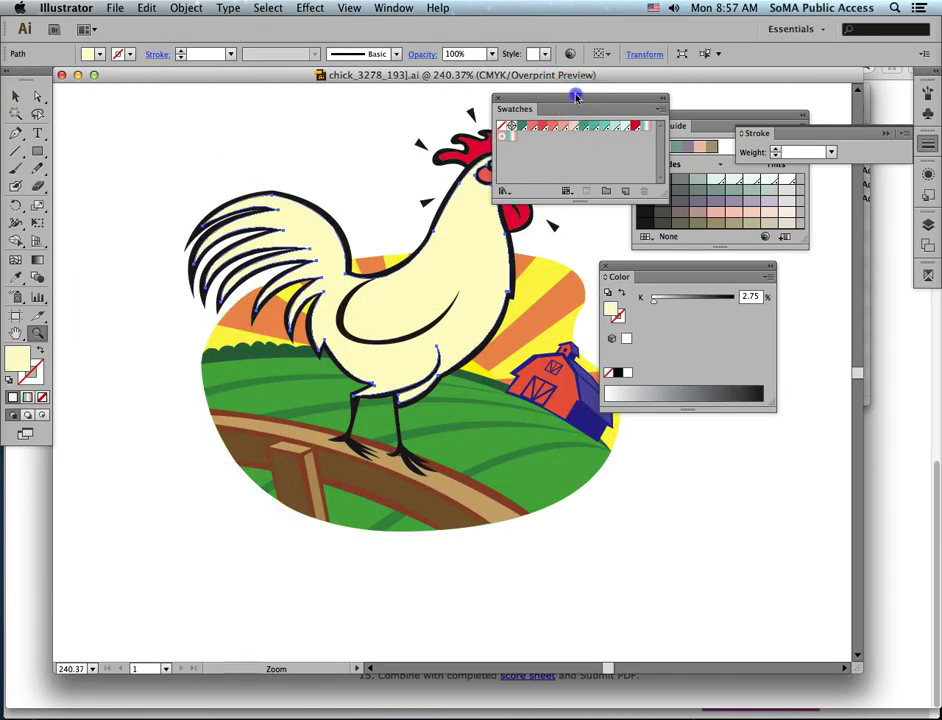
drag(578, 94, 709, 448)
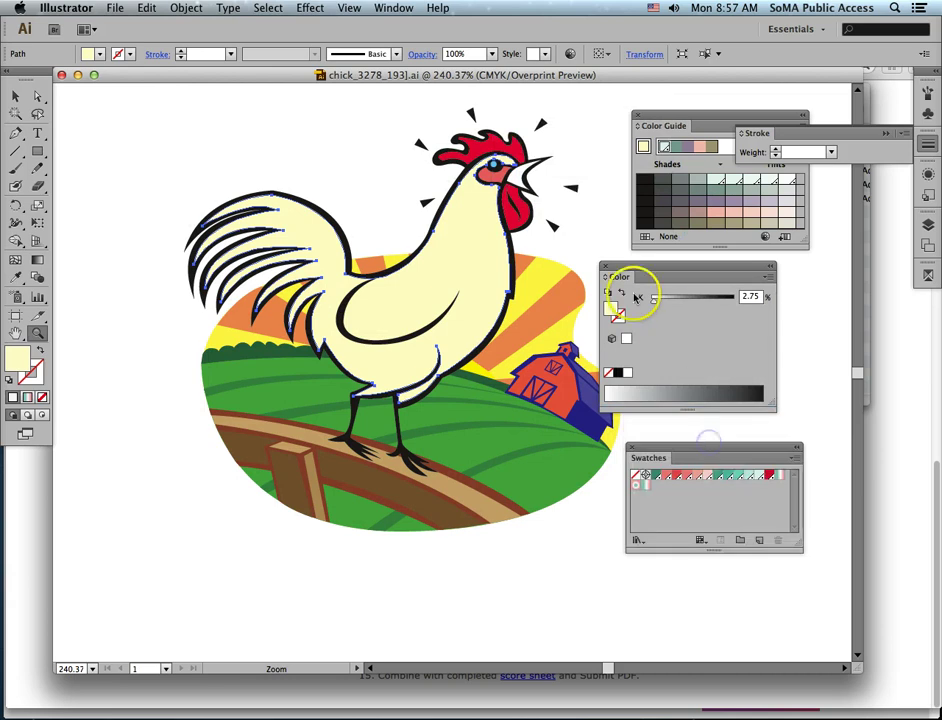
- Close the Color and Color Guide panels and move the Swatches panel up beside the rooster's head
click(606, 270)
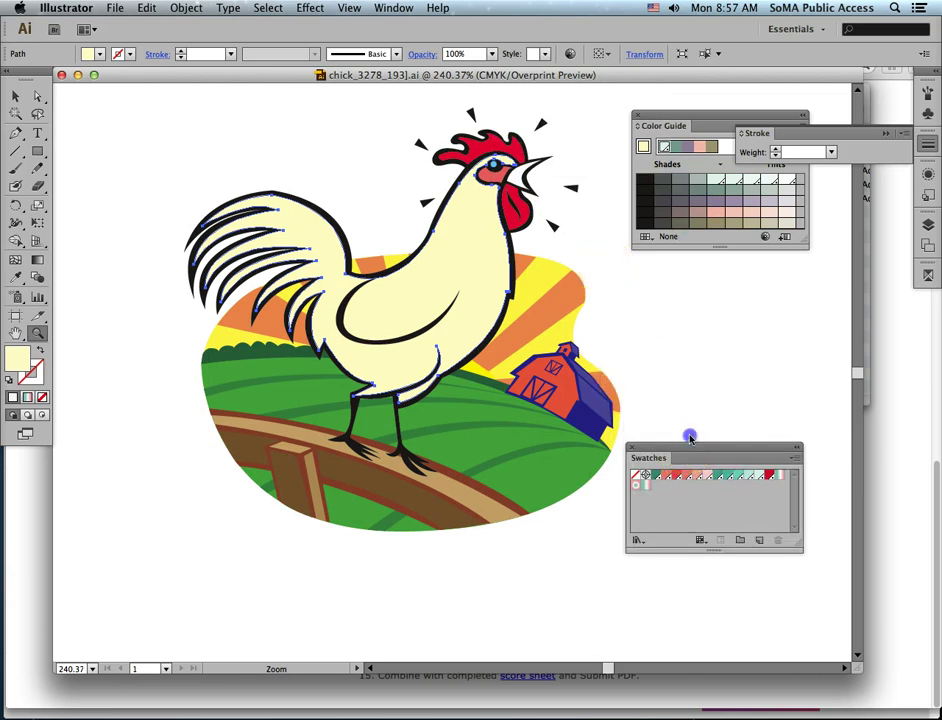
drag(689, 435, 706, 338)
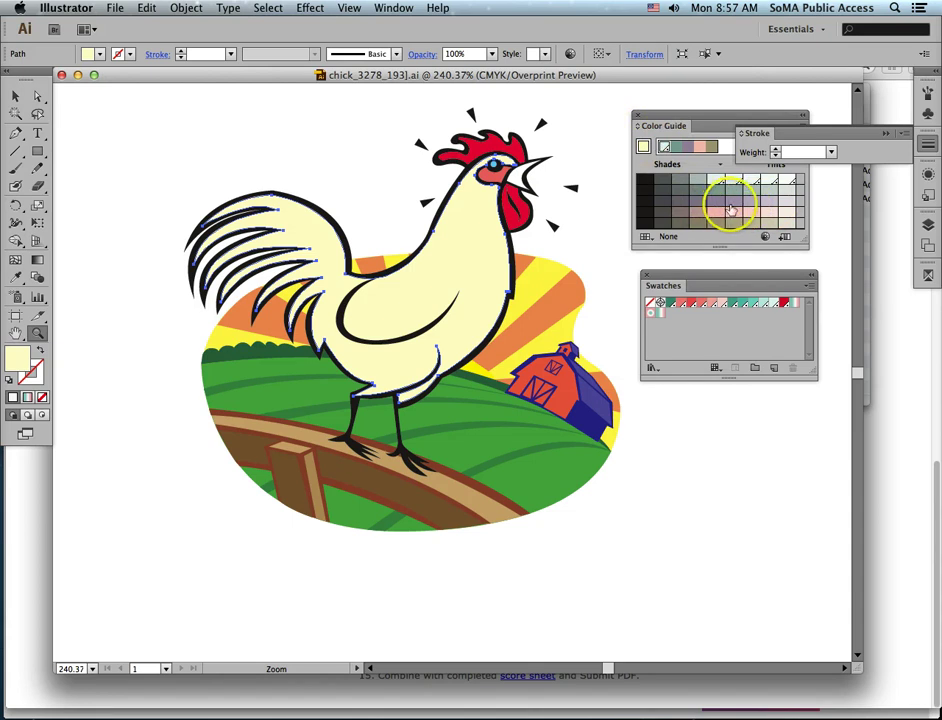
click(637, 118)
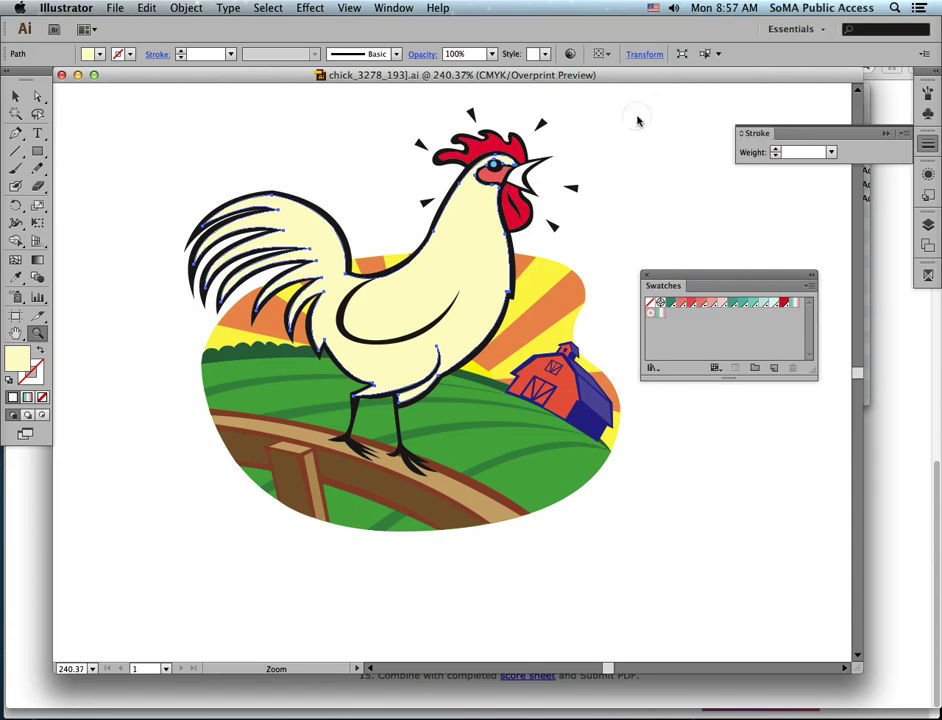
drag(737, 282, 716, 195)
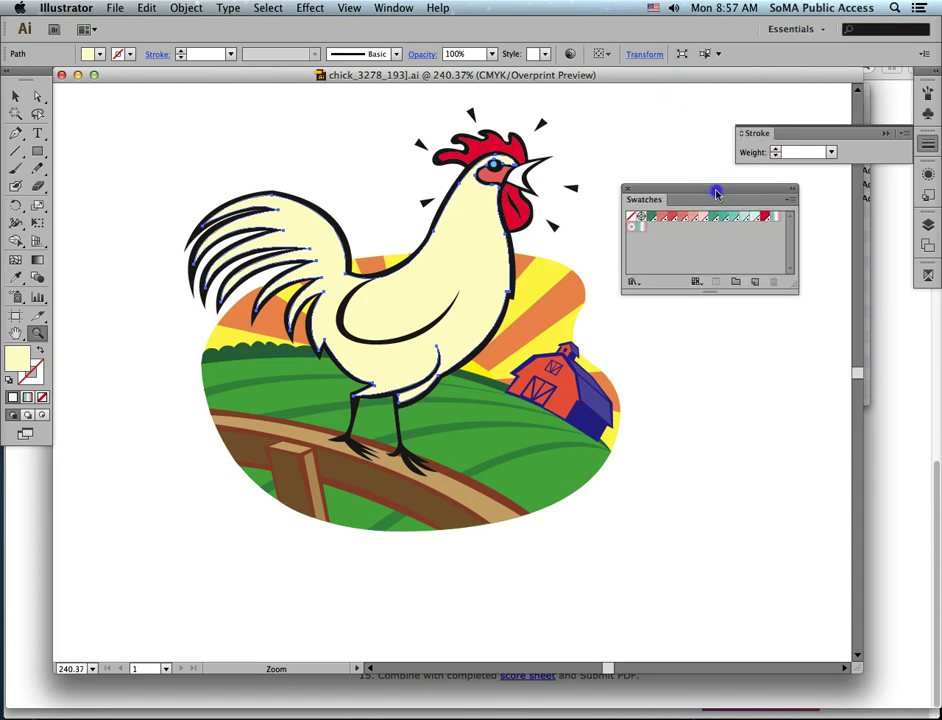
- Fill the yellow sky shape with a medium red tint swatch and the rooster's cream body with a lighter red tint swatch
click(15, 95)
click(551, 267)
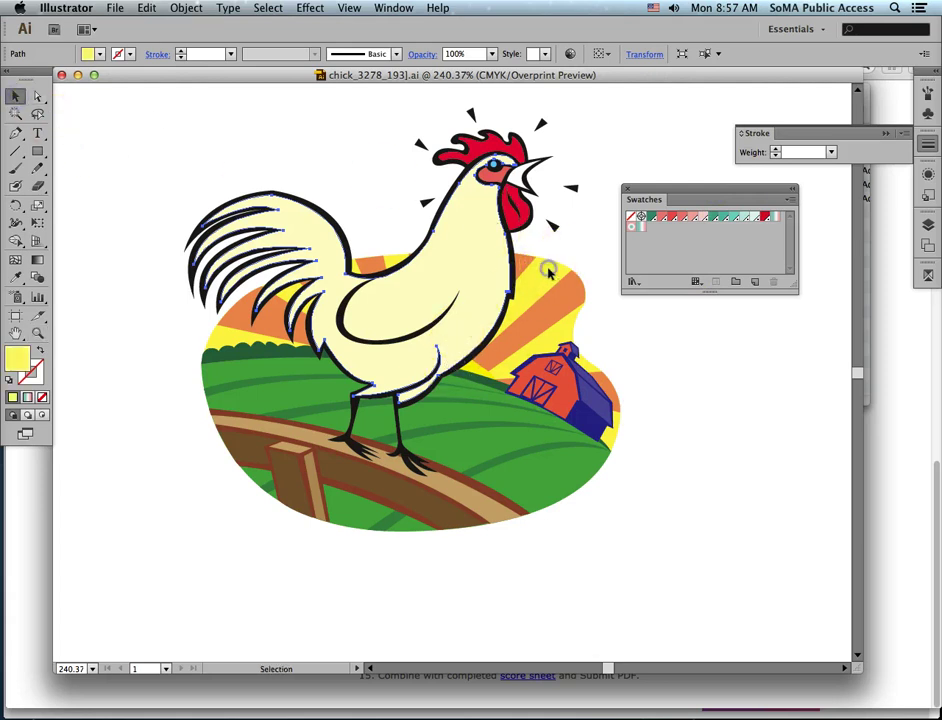
click(664, 220)
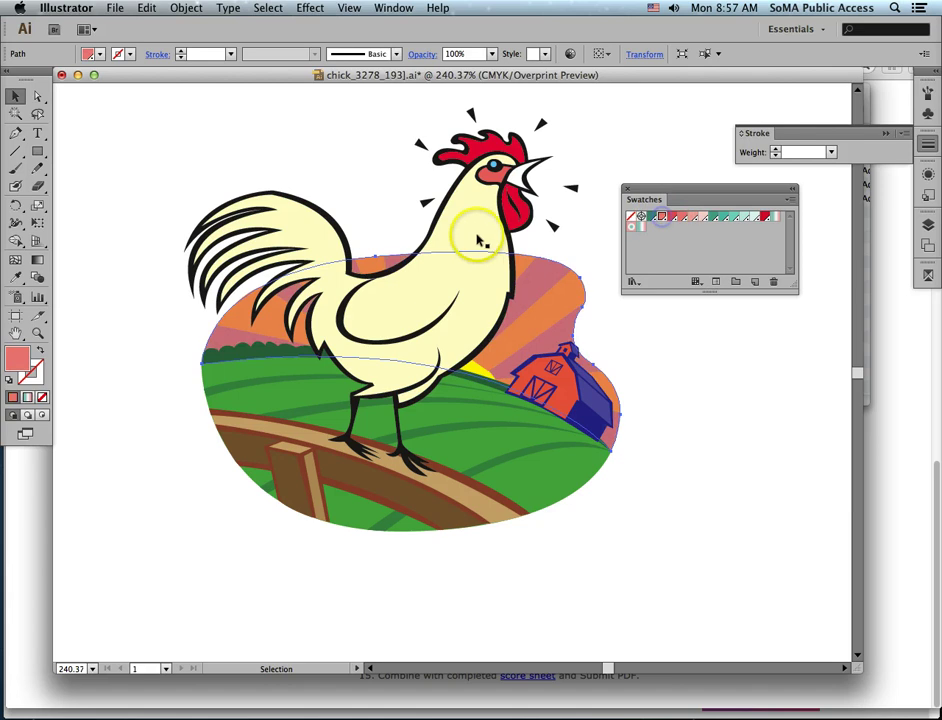
click(478, 240)
click(698, 220)
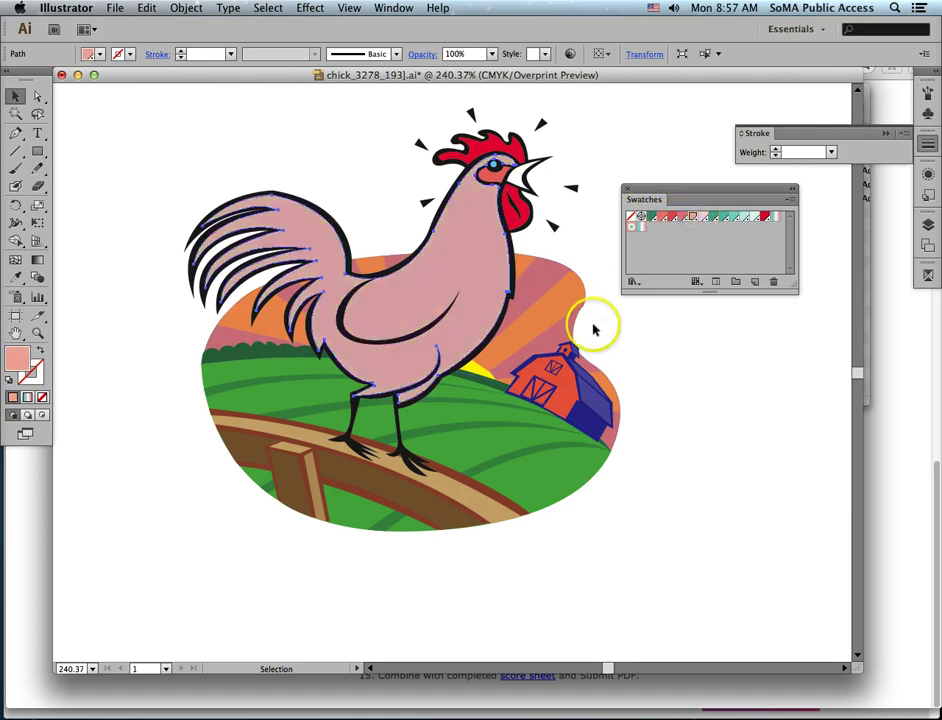
- Fill the barn's orange front with a PANTONE 3278 C tint swatch and the green field with the solid red swatch
click(740, 215)
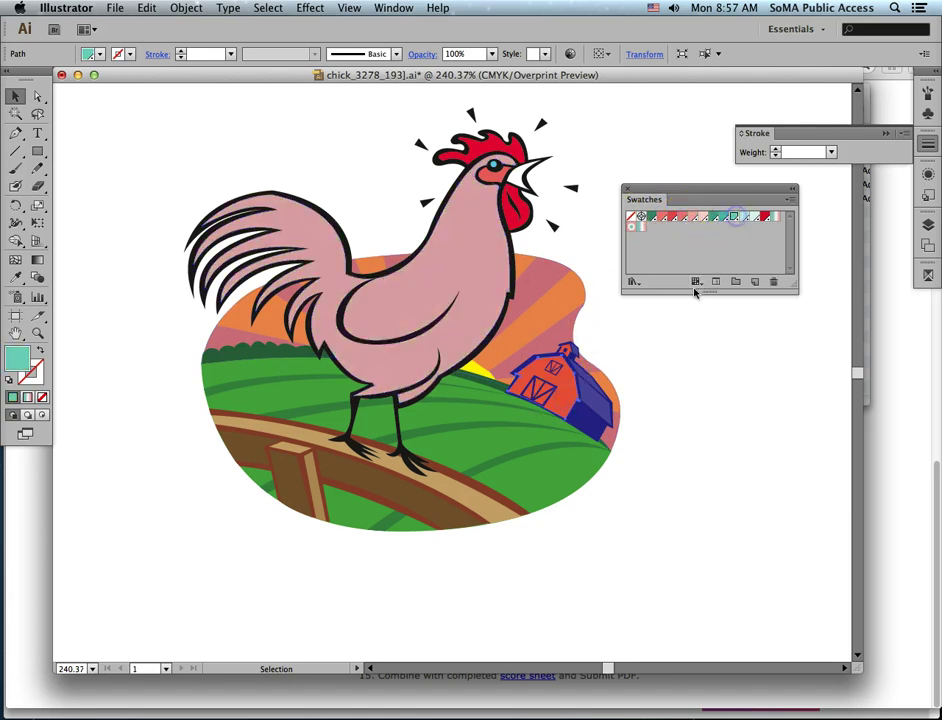
click(560, 470)
click(745, 218)
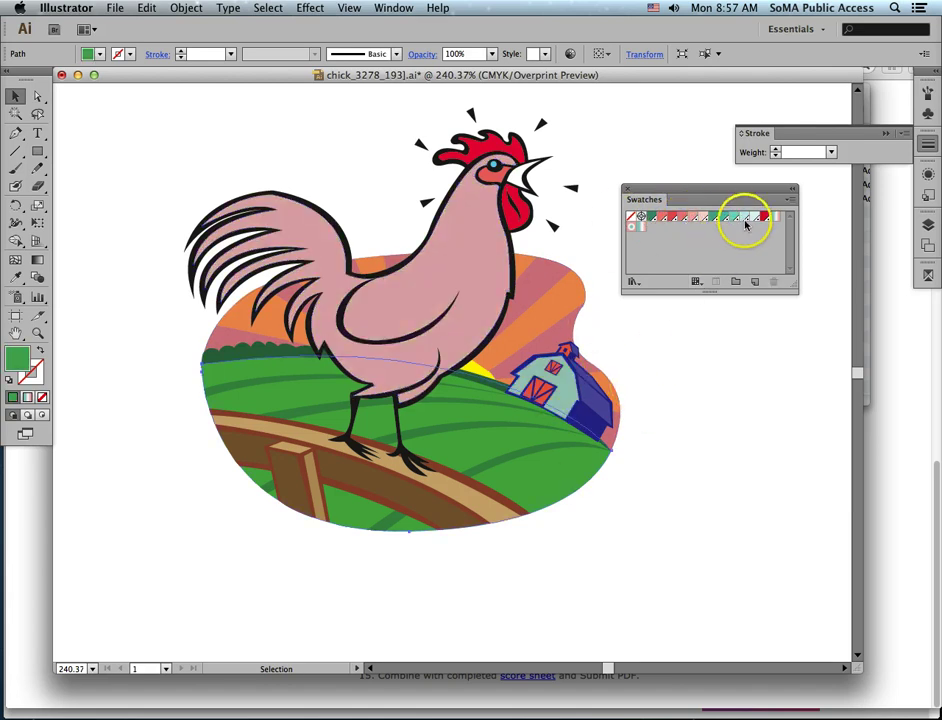
click(765, 217)
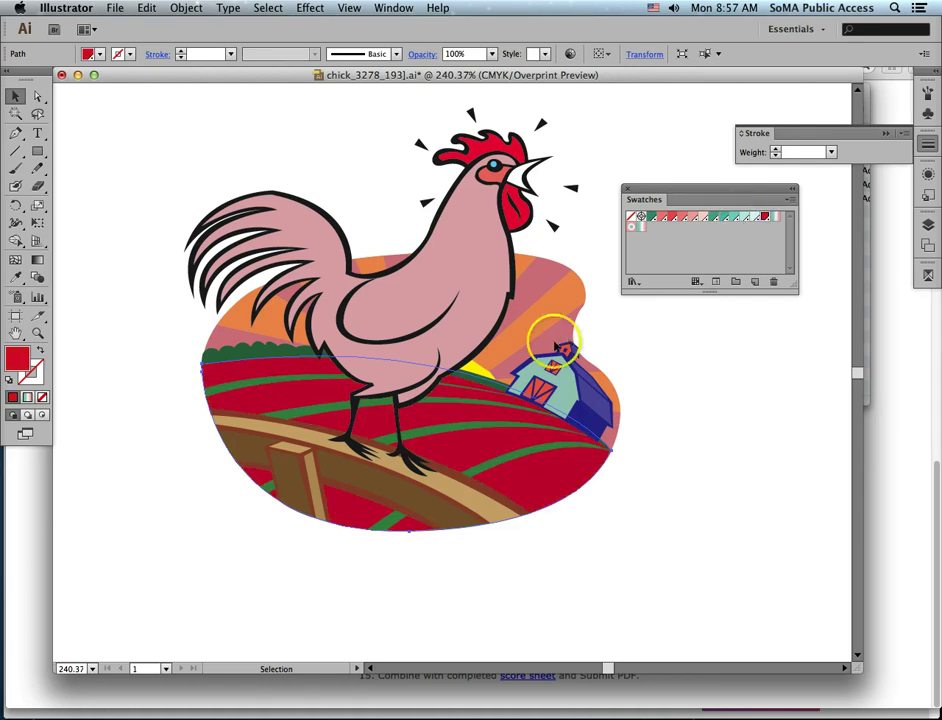
- Select all the green stripes across the field, fill them with white using the Color panel, and move that panel clear of the artwork
click(463, 428)
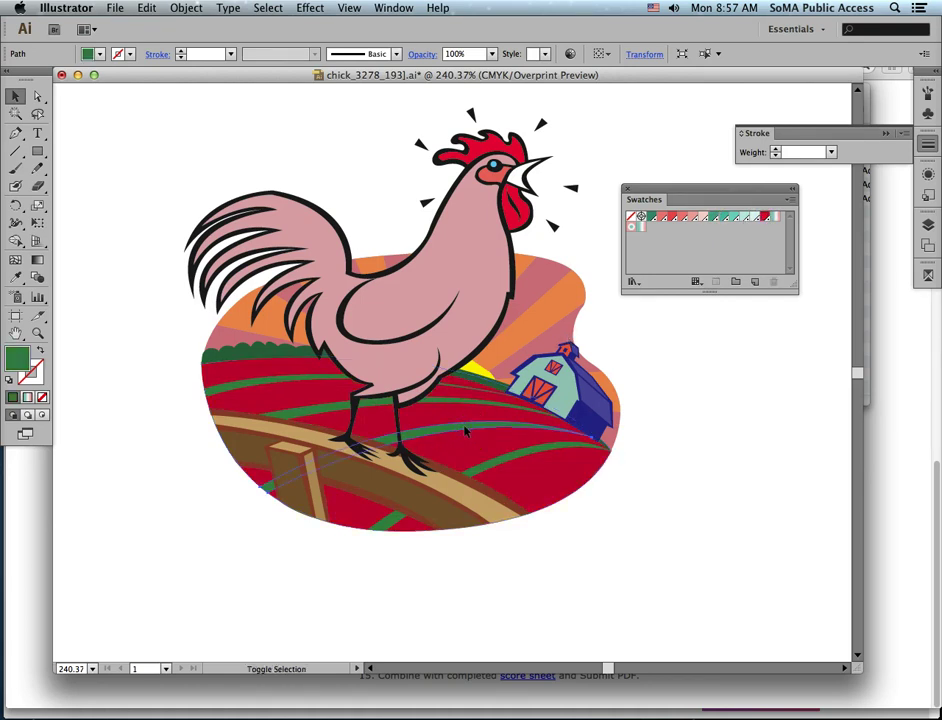
click(492, 466)
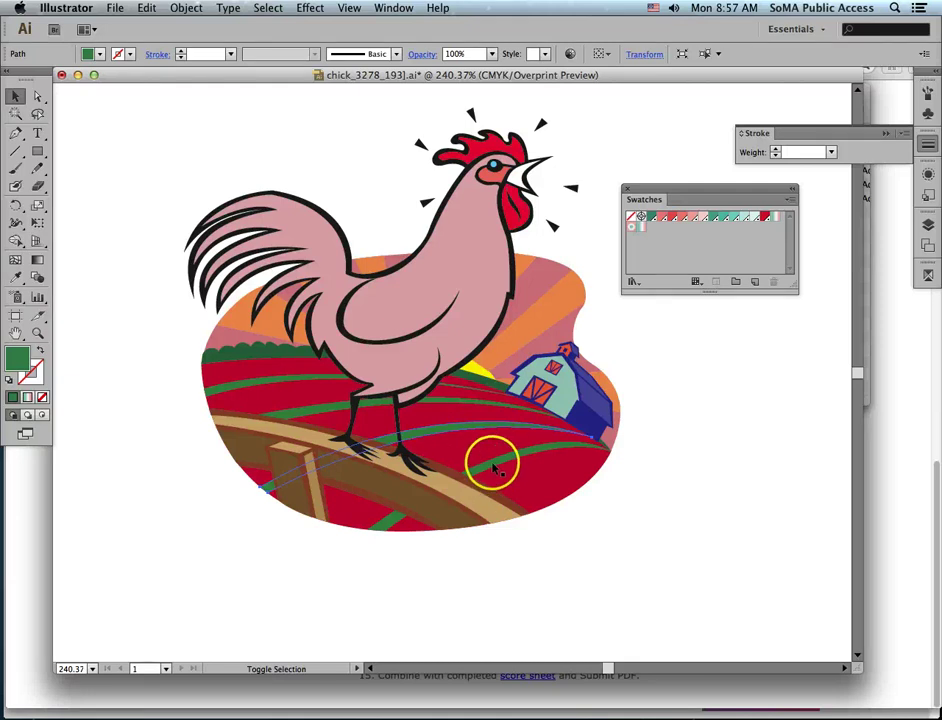
click(290, 400)
click(283, 380)
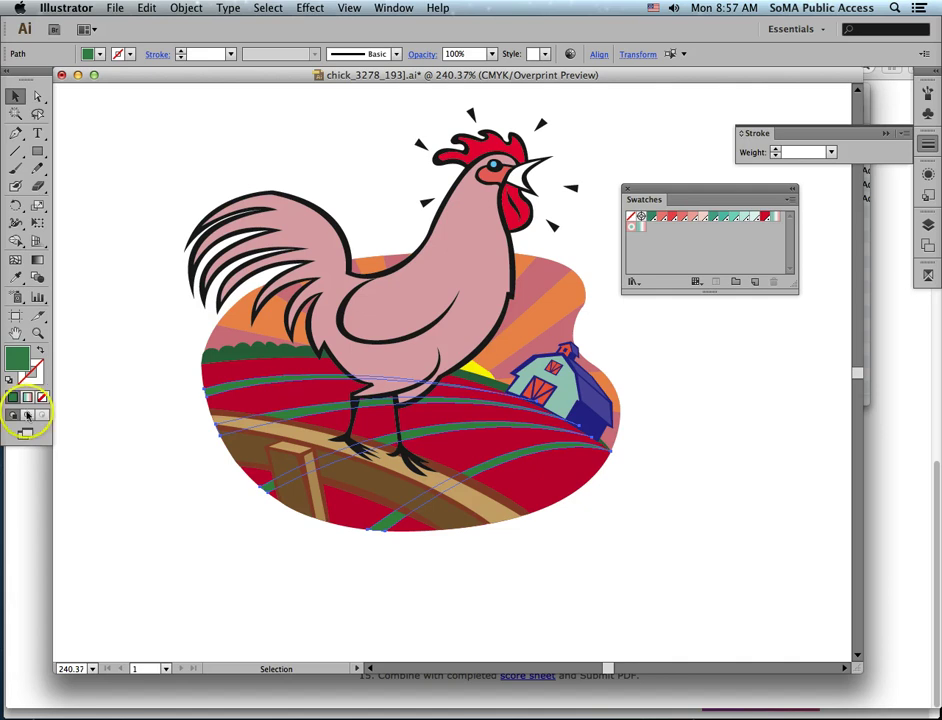
click(218, 388)
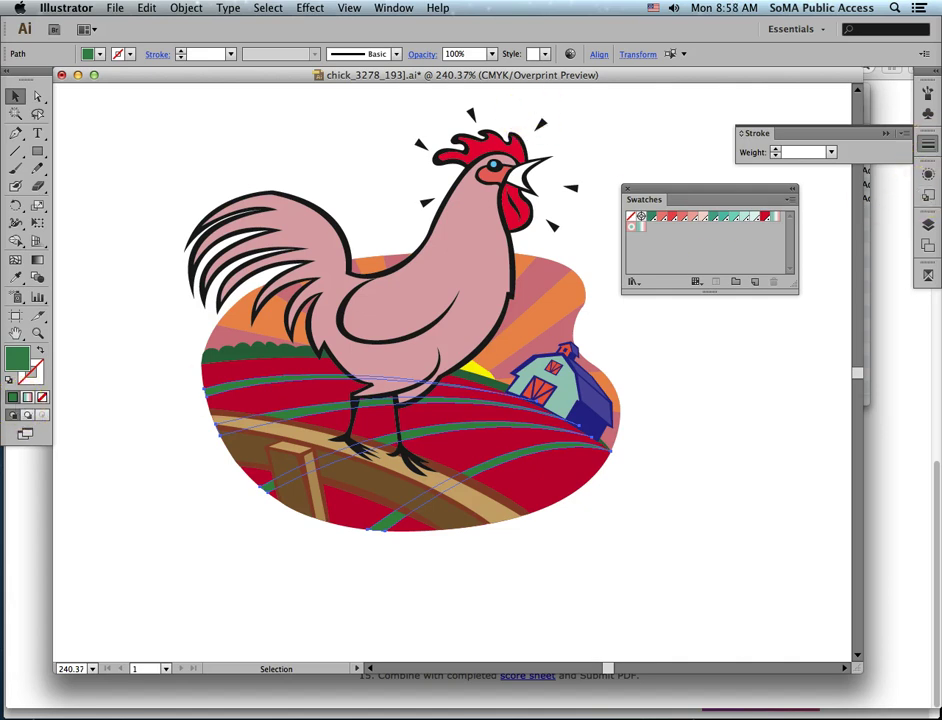
click(393, 7)
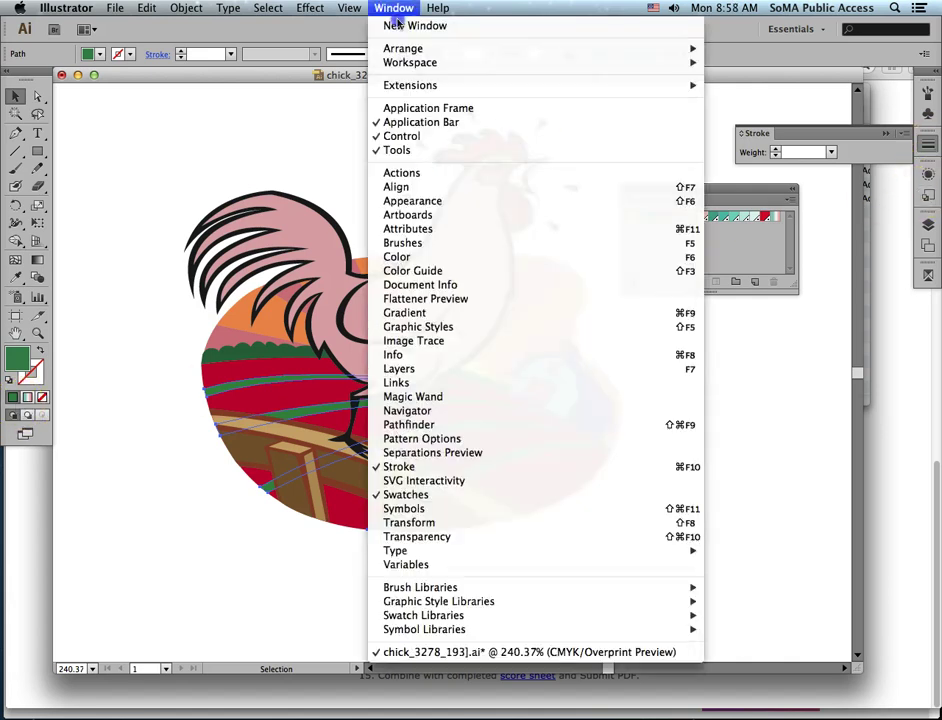
click(433, 257)
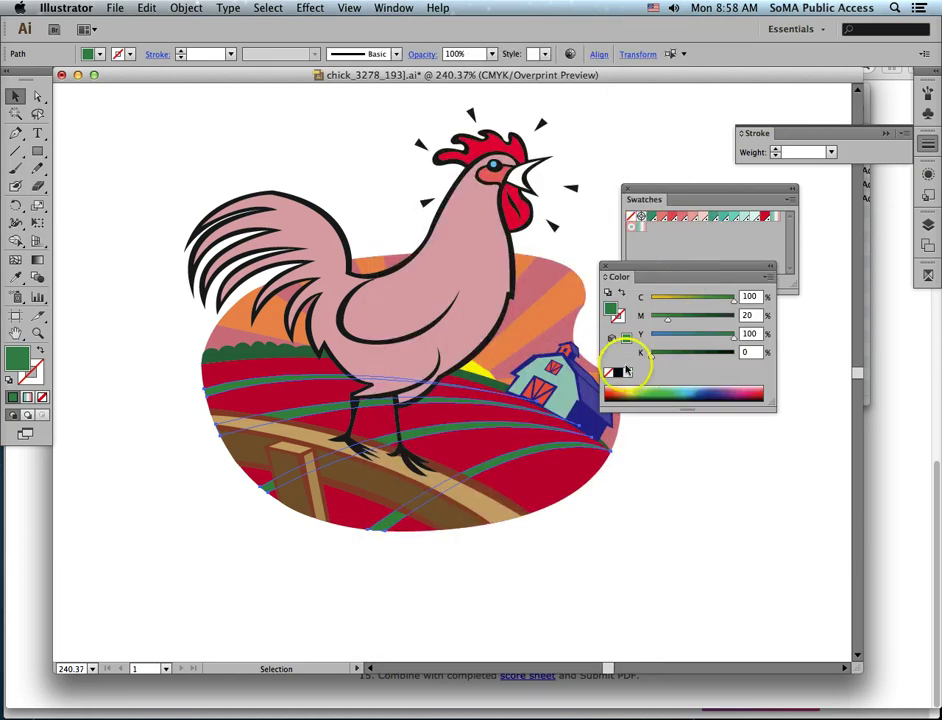
click(627, 372)
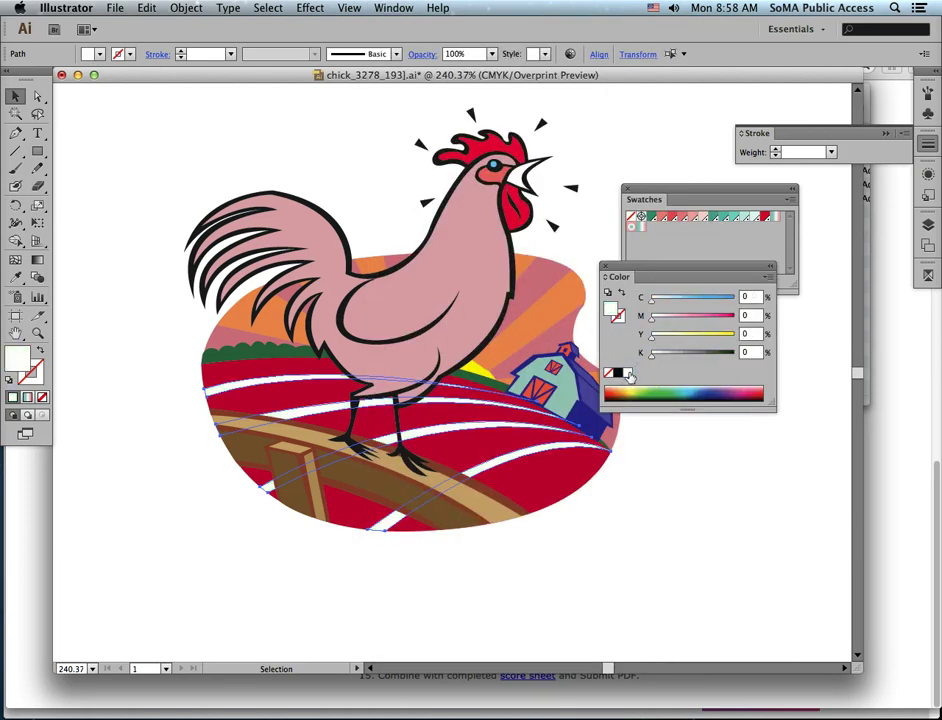
drag(641, 267, 711, 318)
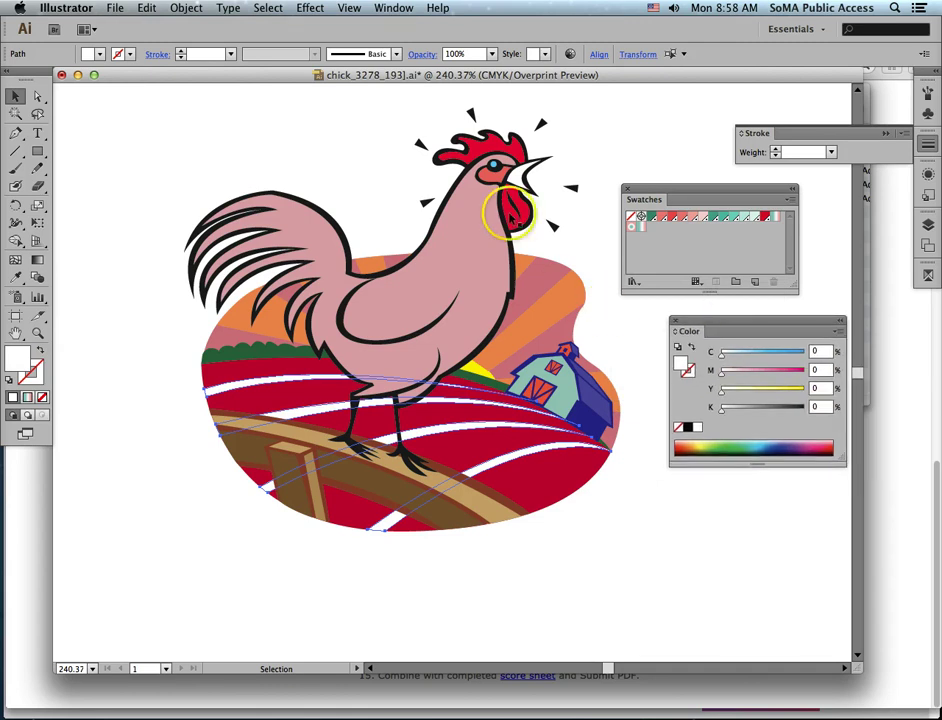
click(586, 125)
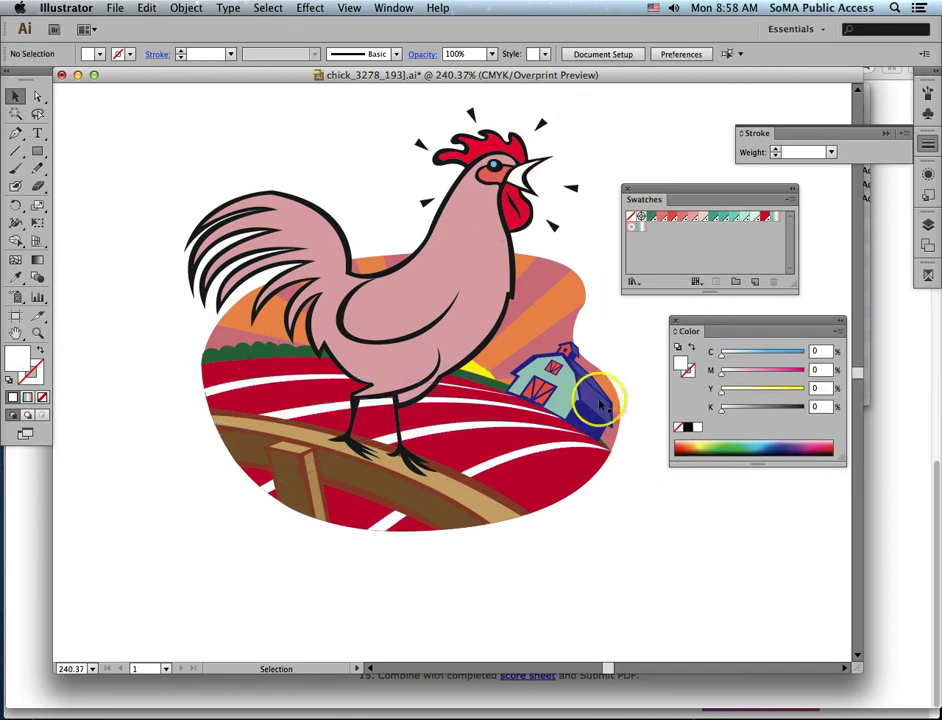
- Select all barn parts sharing the dark blue fill color and fill them with the 9.96% tint of PANTONE 3278 C
click(586, 425)
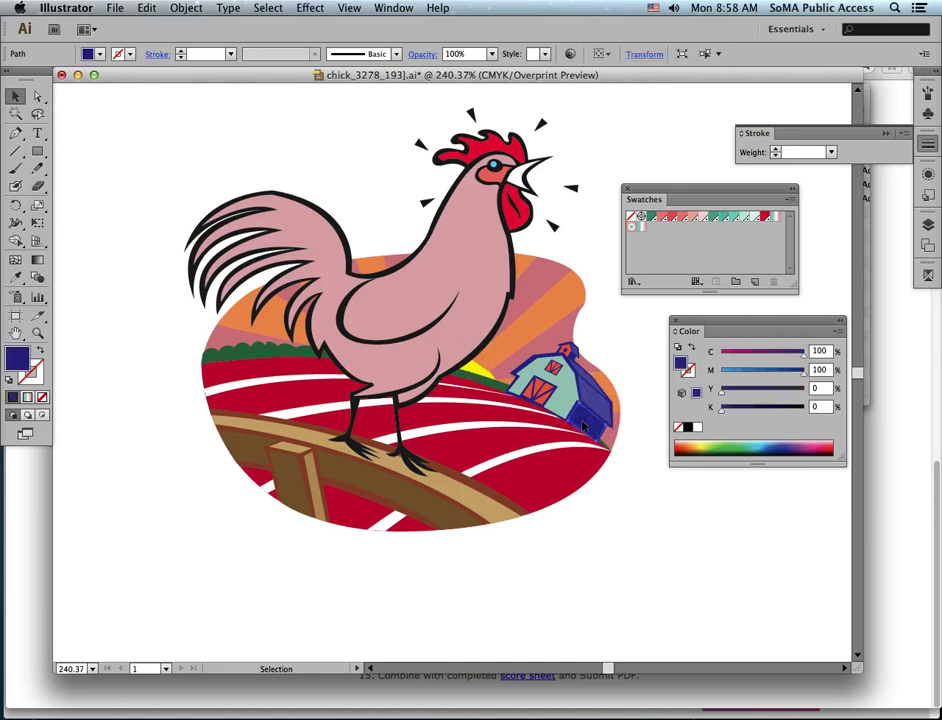
click(268, 8)
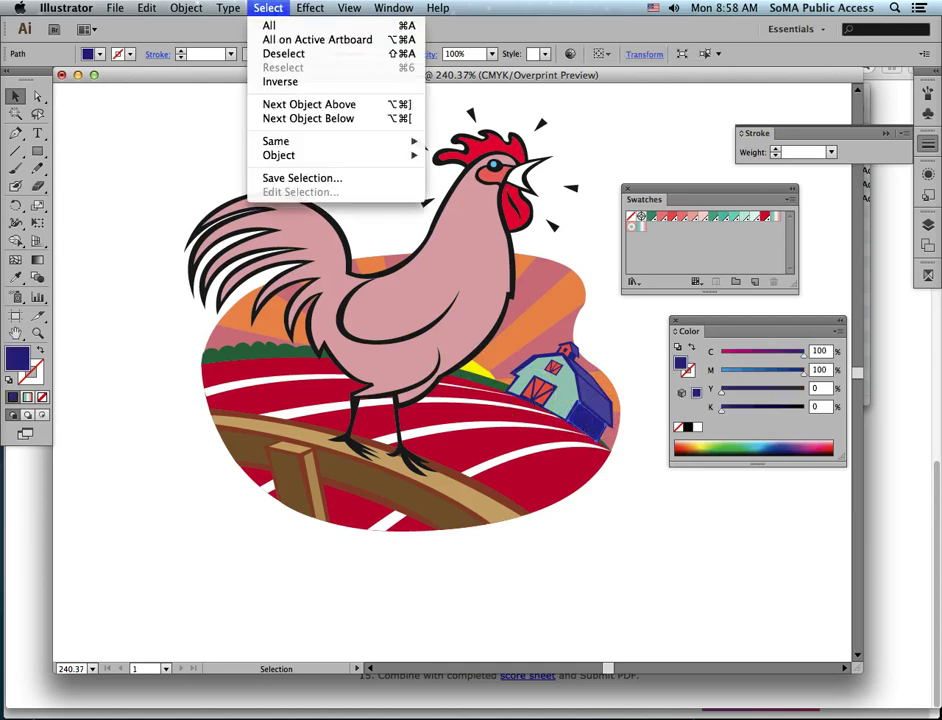
mouse_move(297, 163)
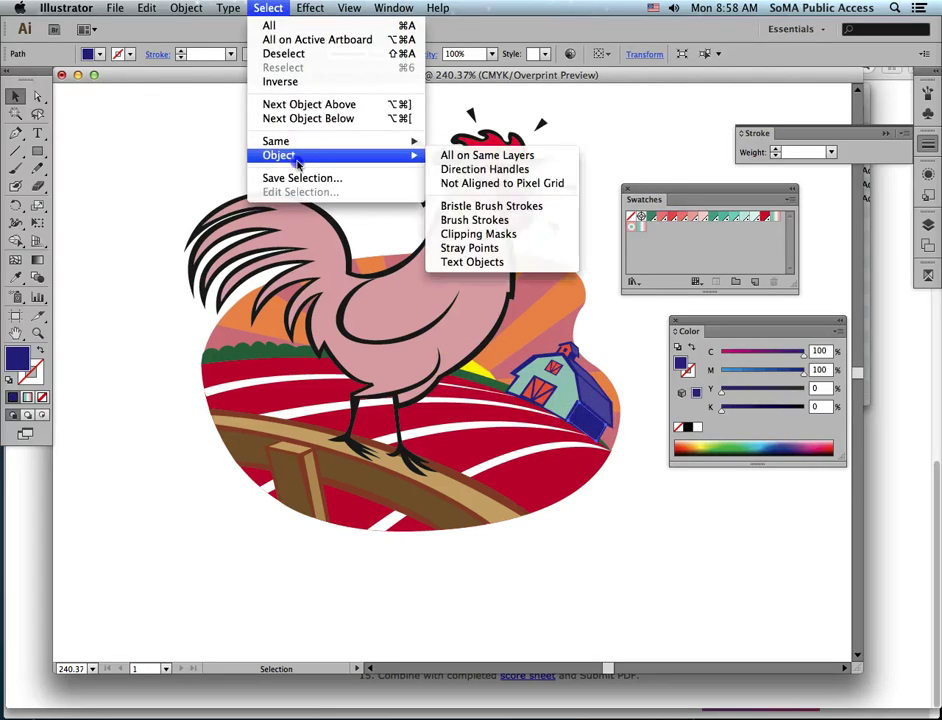
mouse_move(308, 142)
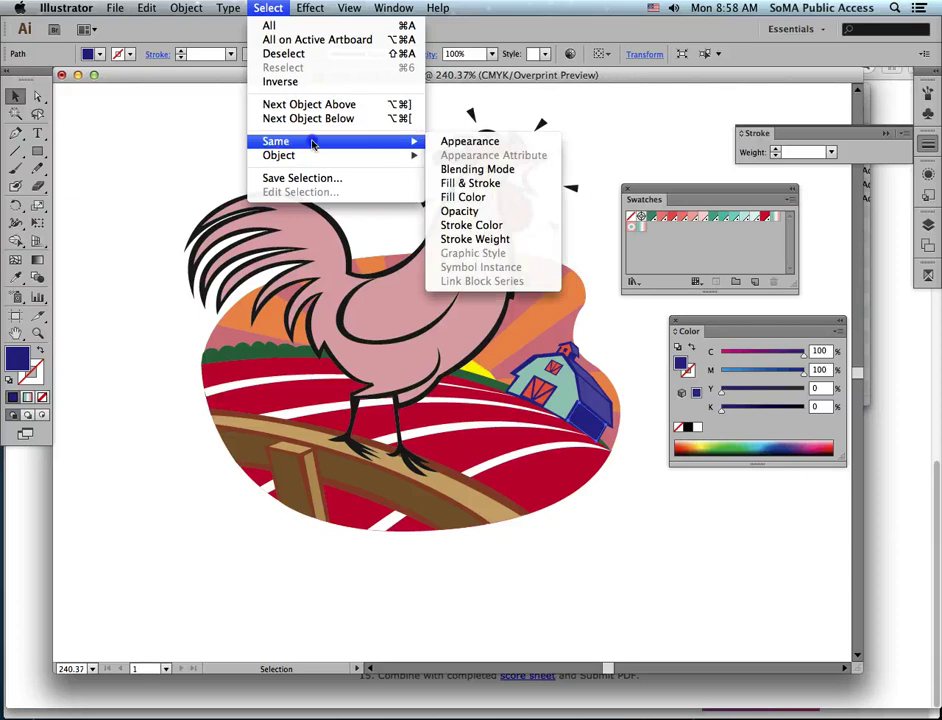
click(503, 198)
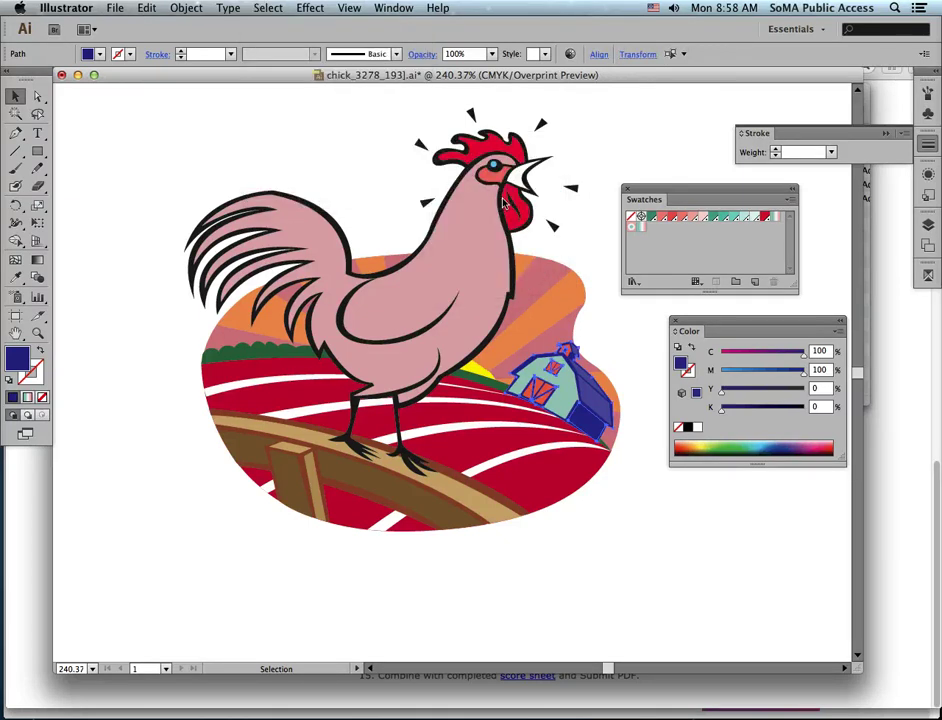
click(751, 219)
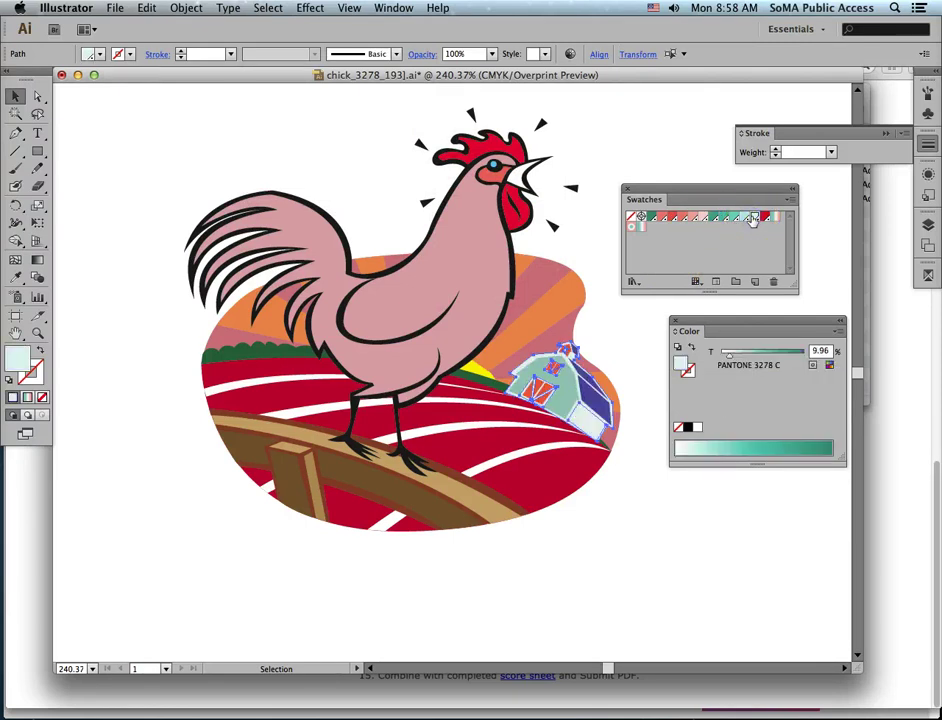
- Select all objects with the same orange fill as the barn door and fill them with PANTONE 3278 C at 100%
click(545, 393)
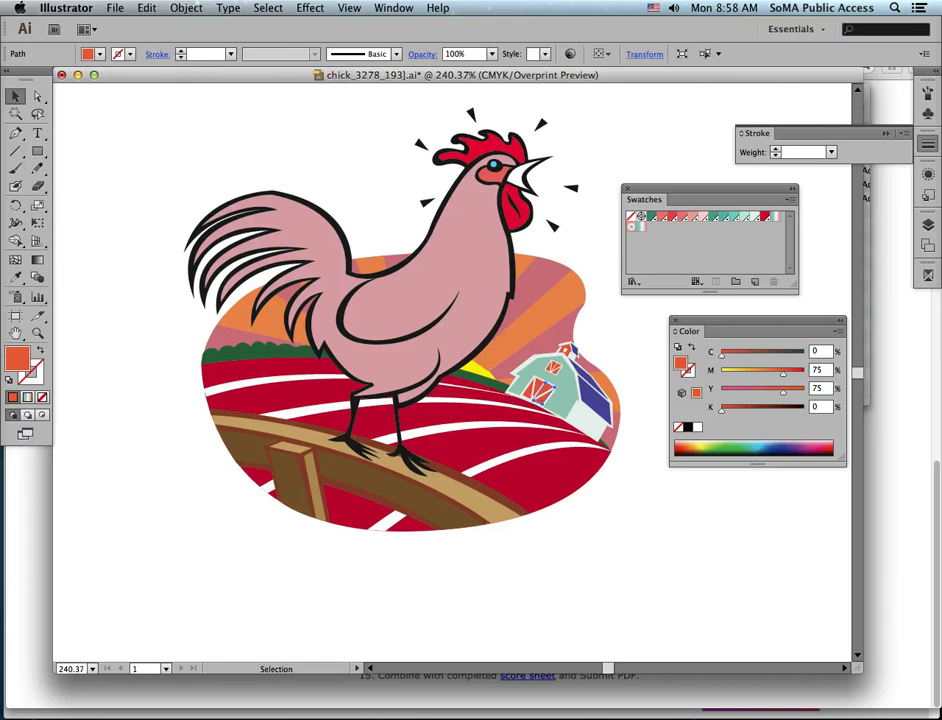
click(267, 8)
mouse_move(285, 141)
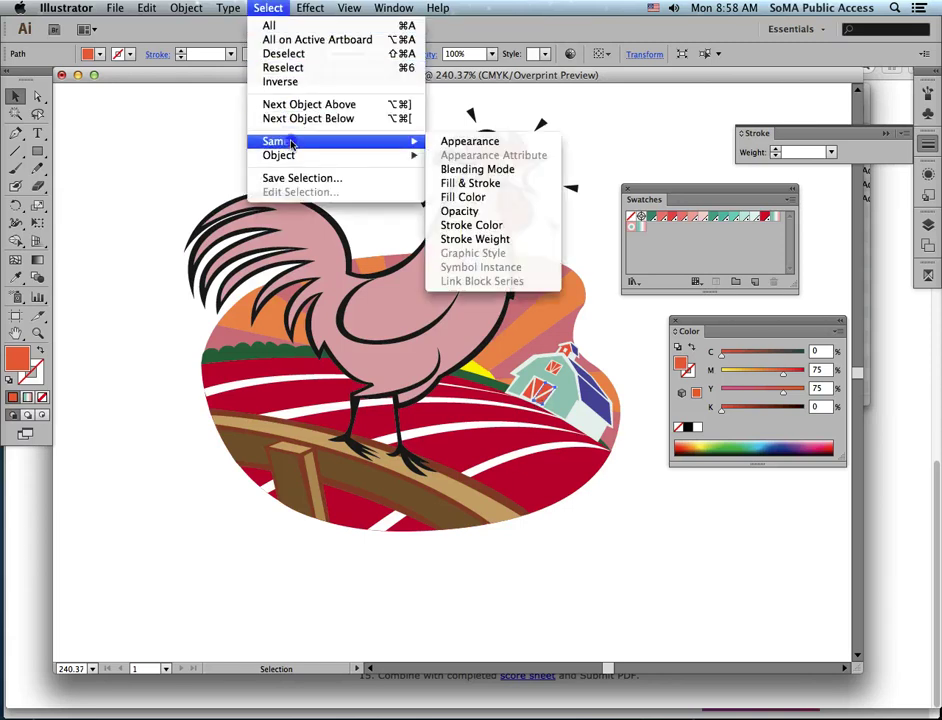
click(492, 196)
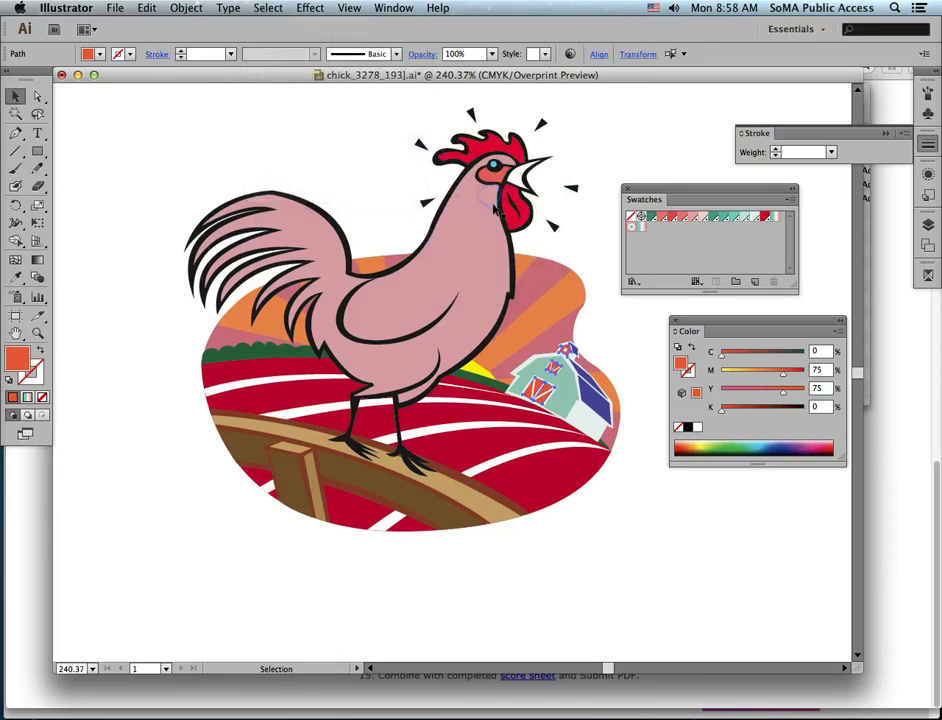
click(650, 218)
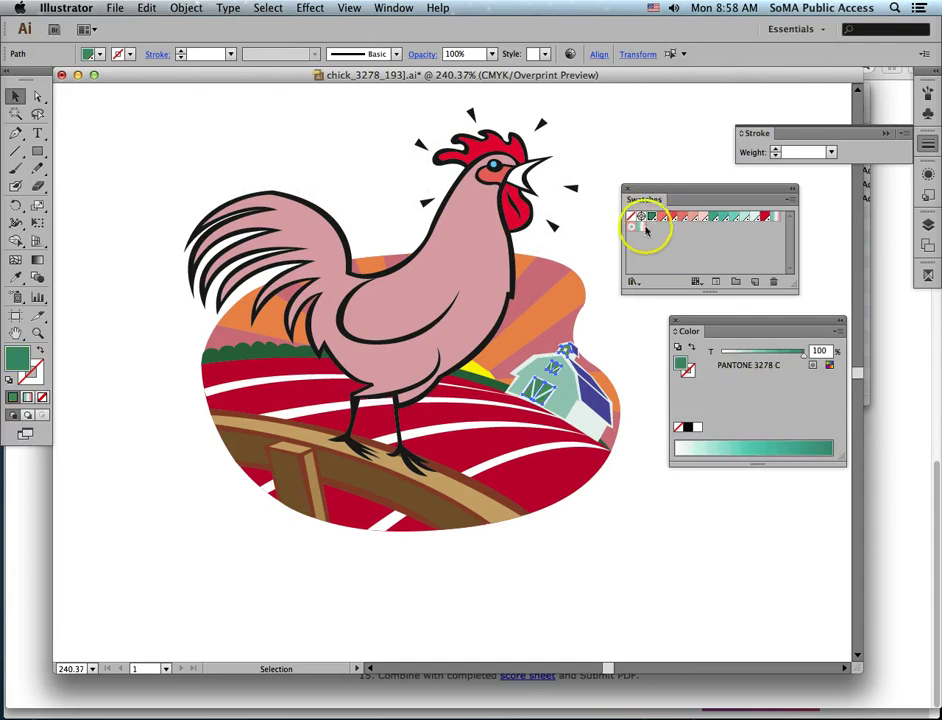
- Fill the barn's blue lower roof face with the 20% tint of PANTONE 3278 C and its upper roof strip with the 9.96% tint
click(598, 407)
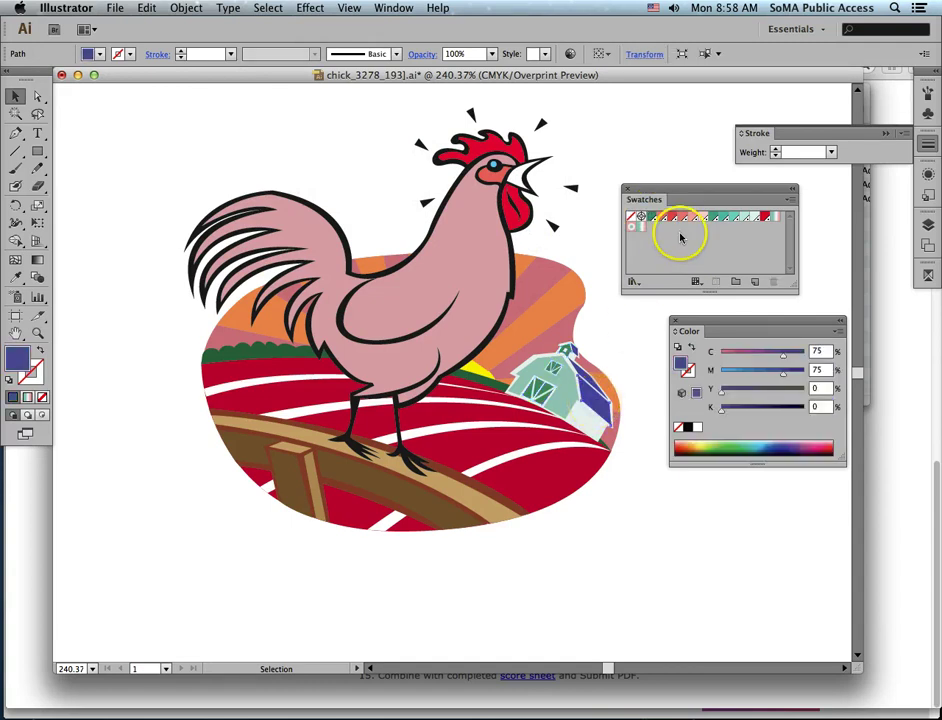
click(743, 217)
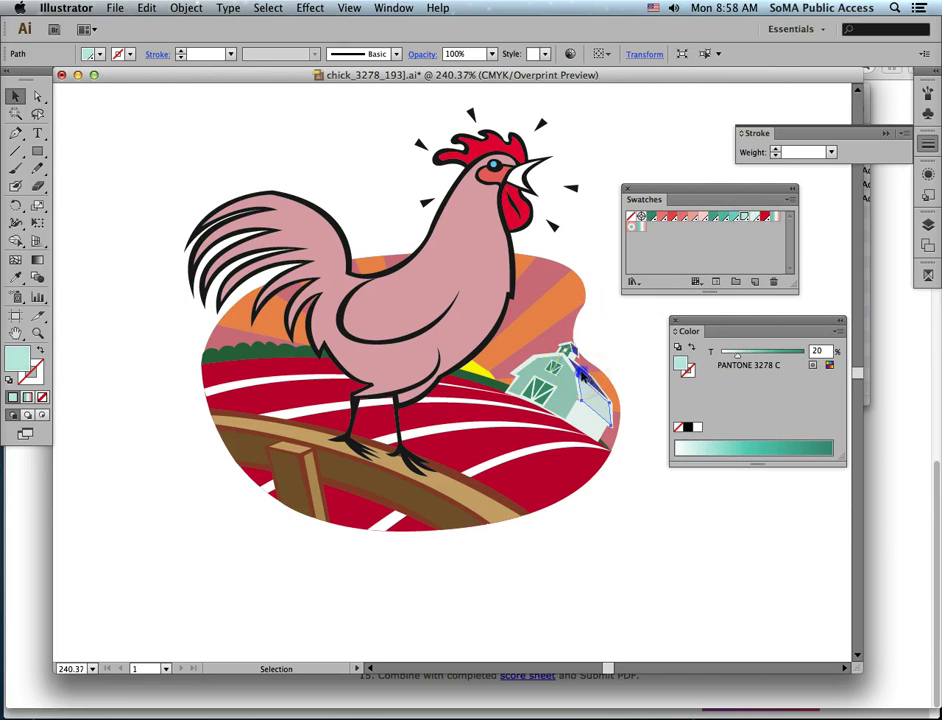
key(super+z)
click(764, 217)
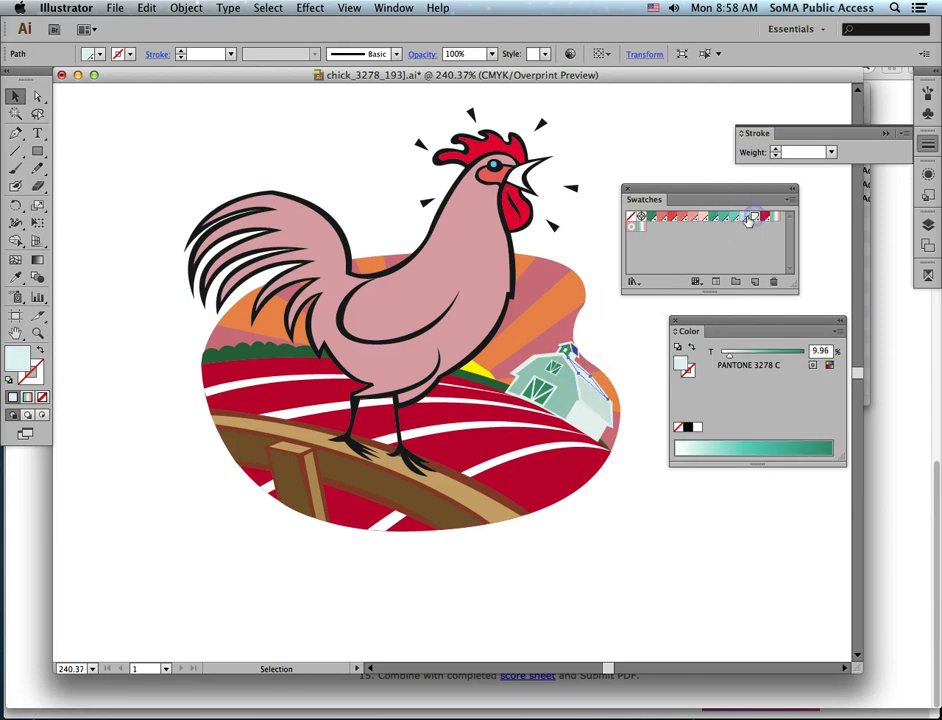
- Select all objects sharing the rooster comb's red fill and apply the linear green-white-red gradient swatch to them
click(497, 148)
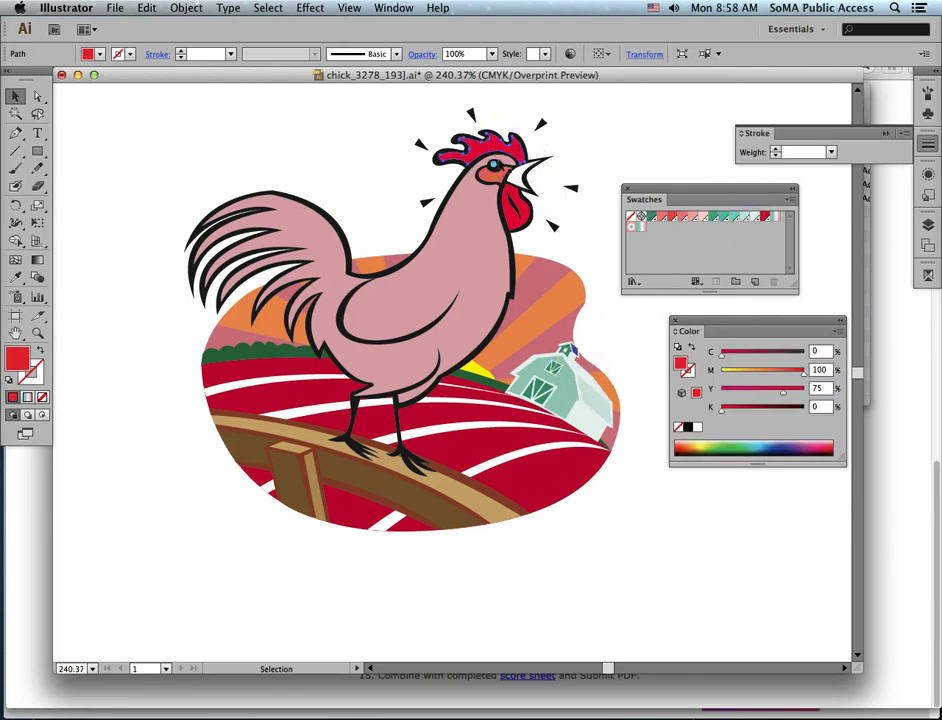
click(627, 160)
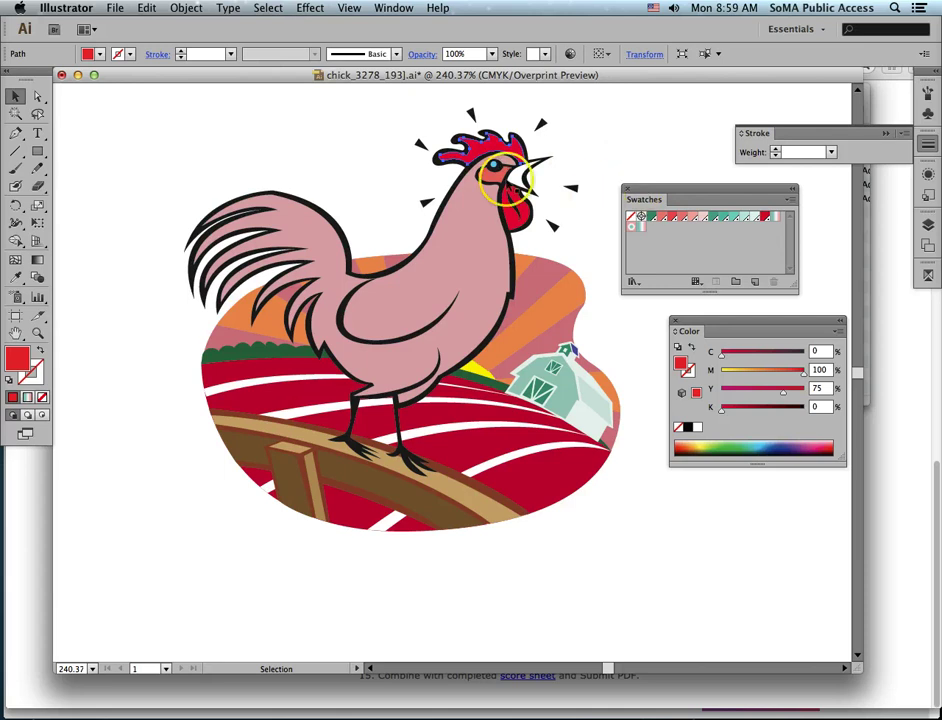
click(451, 165)
click(268, 7)
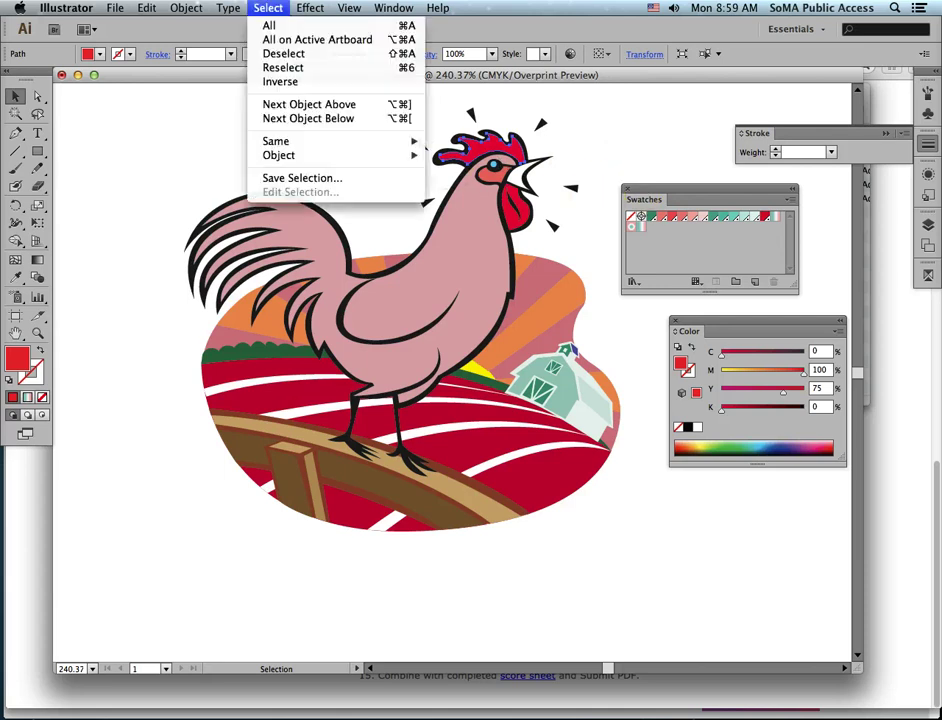
mouse_move(290, 141)
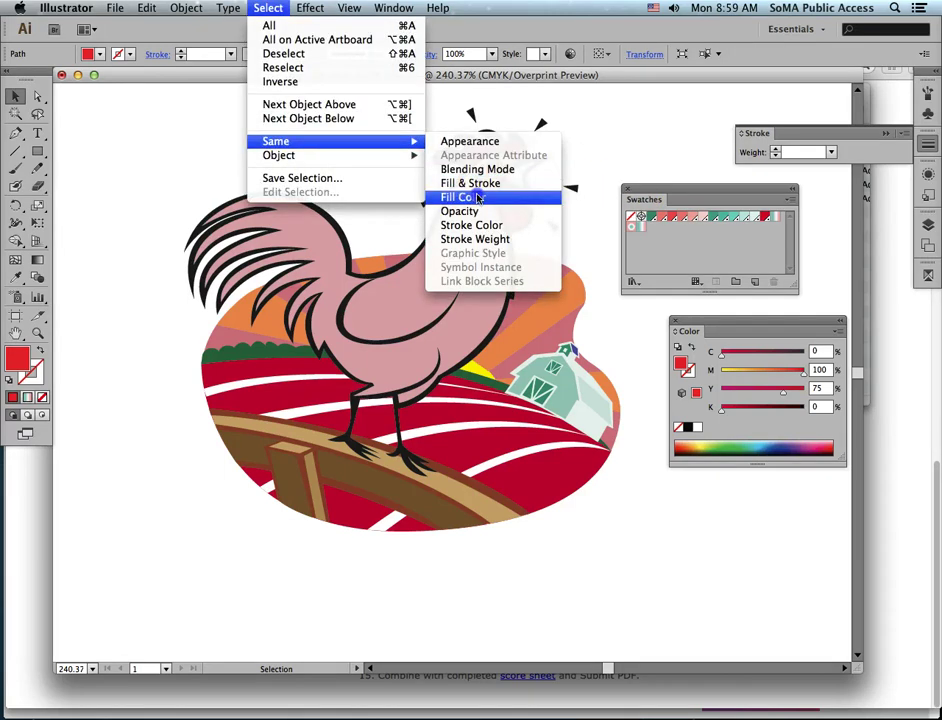
click(458, 196)
click(769, 222)
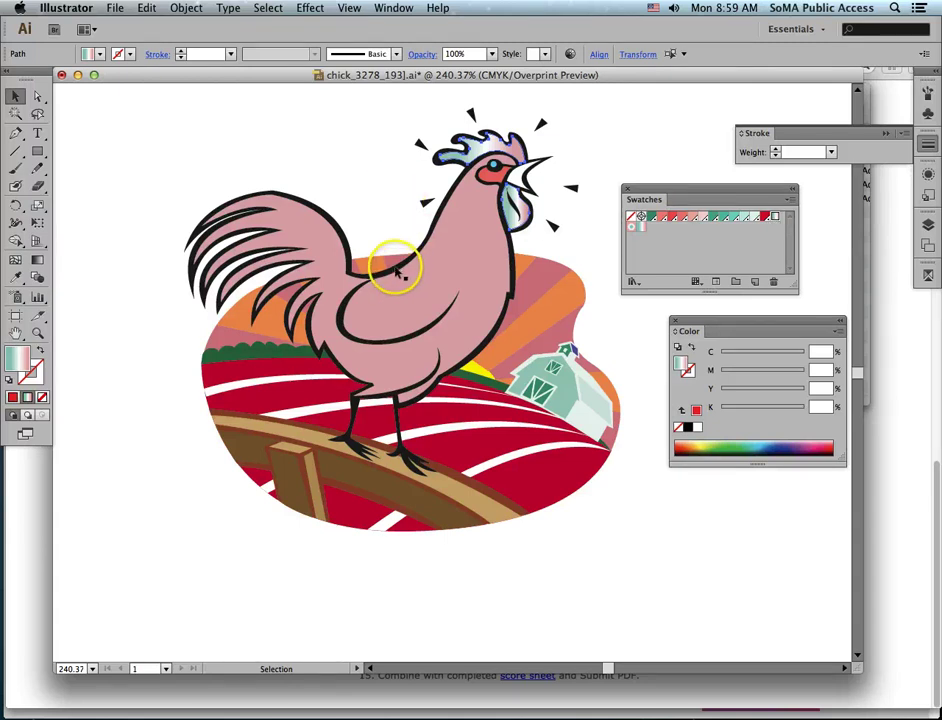
- Select every object that shares the black fill of the accent mark above the rooster's comb
drag(397, 268, 229, 455)
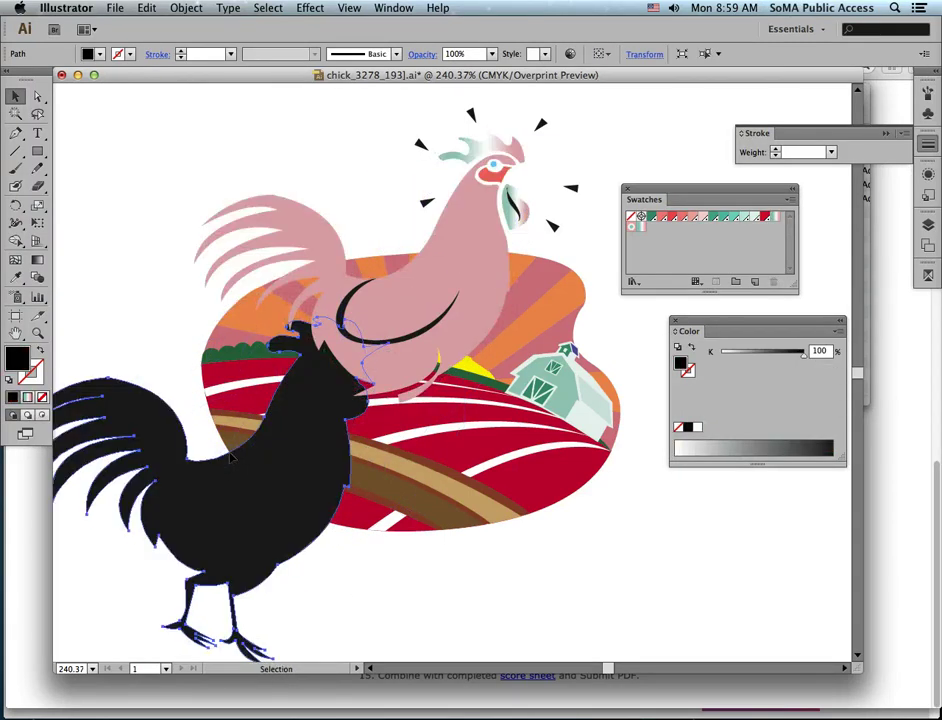
key(super+z)
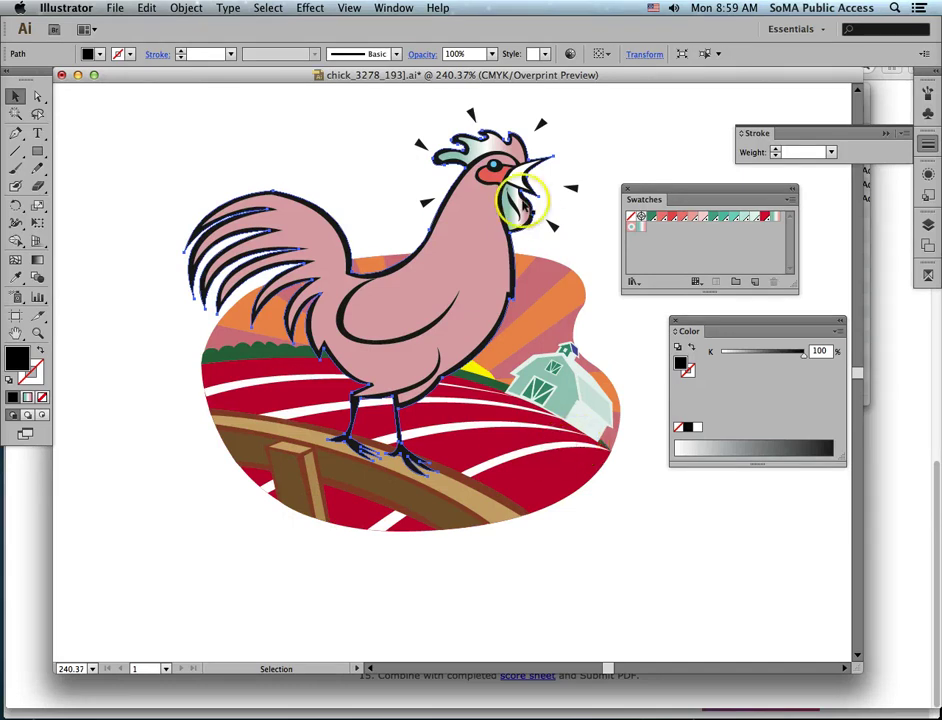
click(474, 115)
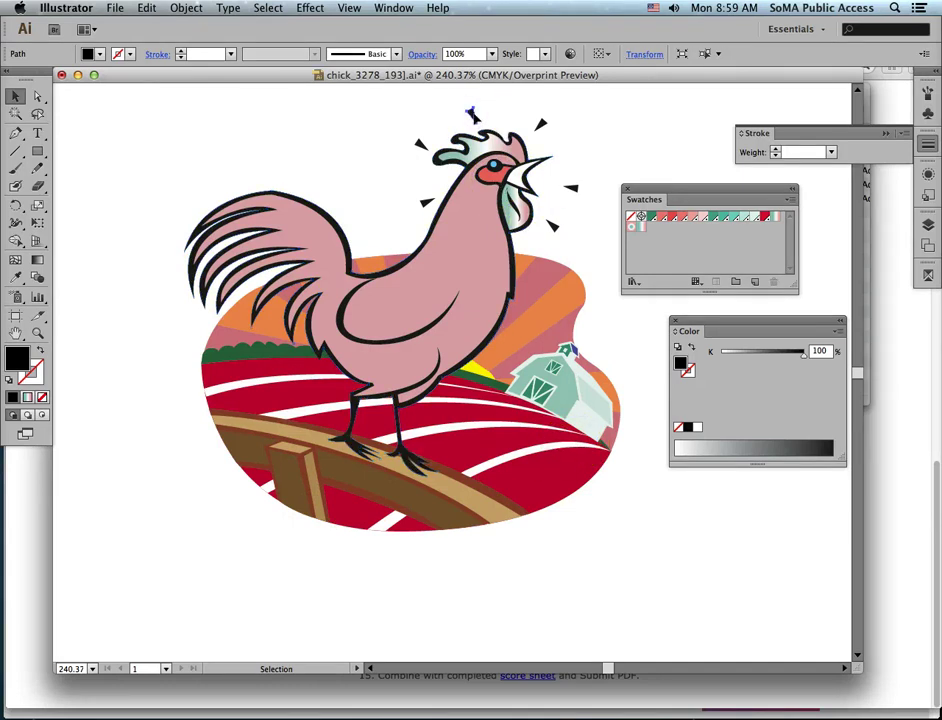
click(268, 8)
mouse_move(318, 146)
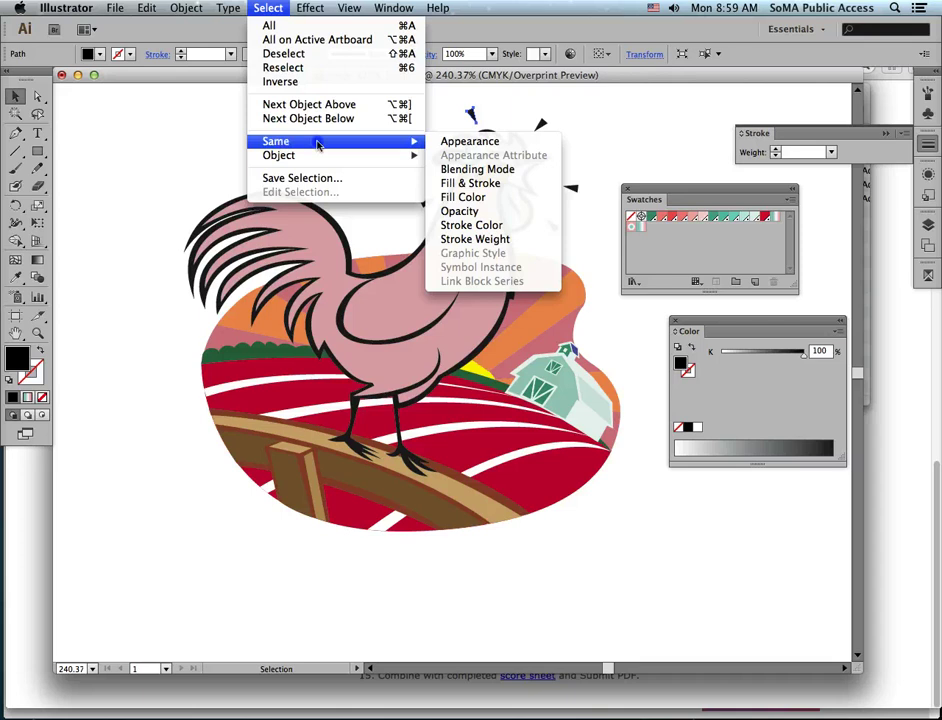
click(464, 198)
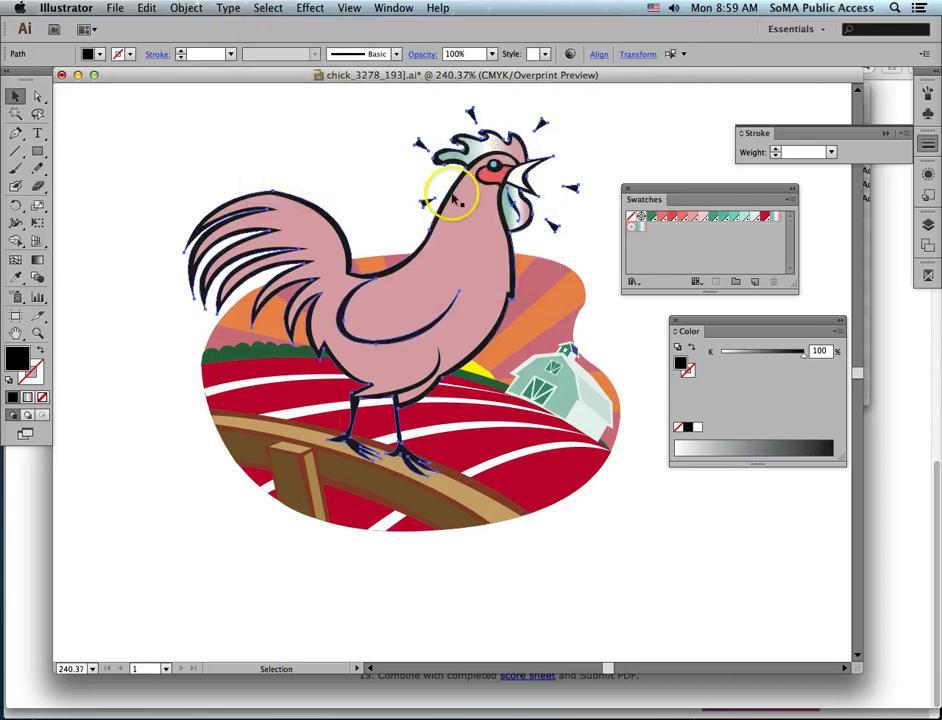
- Try grouping the selected black objects and undo the grouping
click(186, 8)
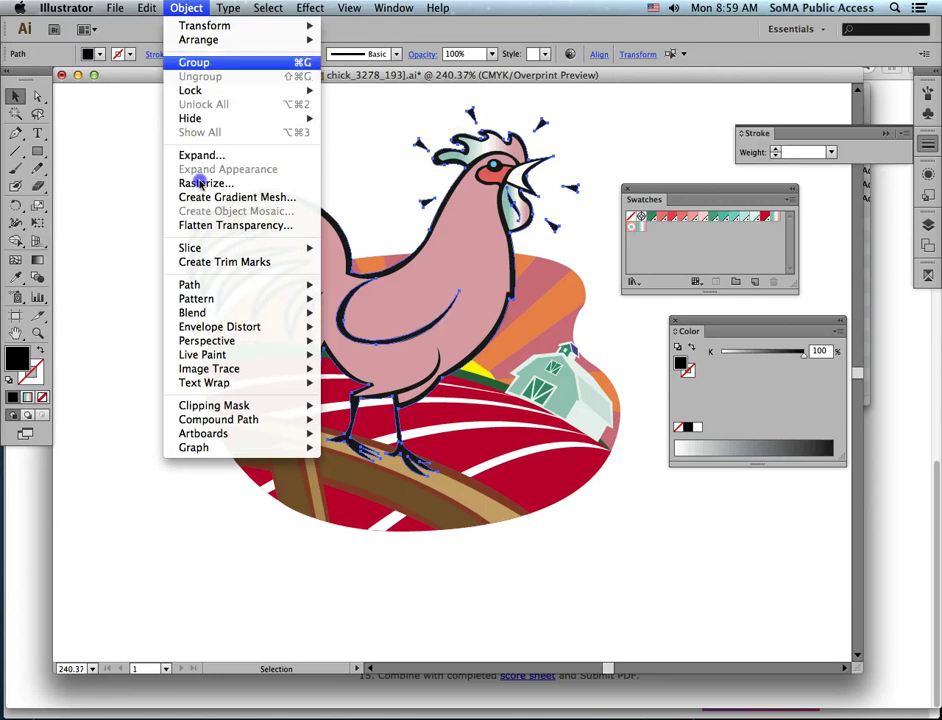
click(195, 62)
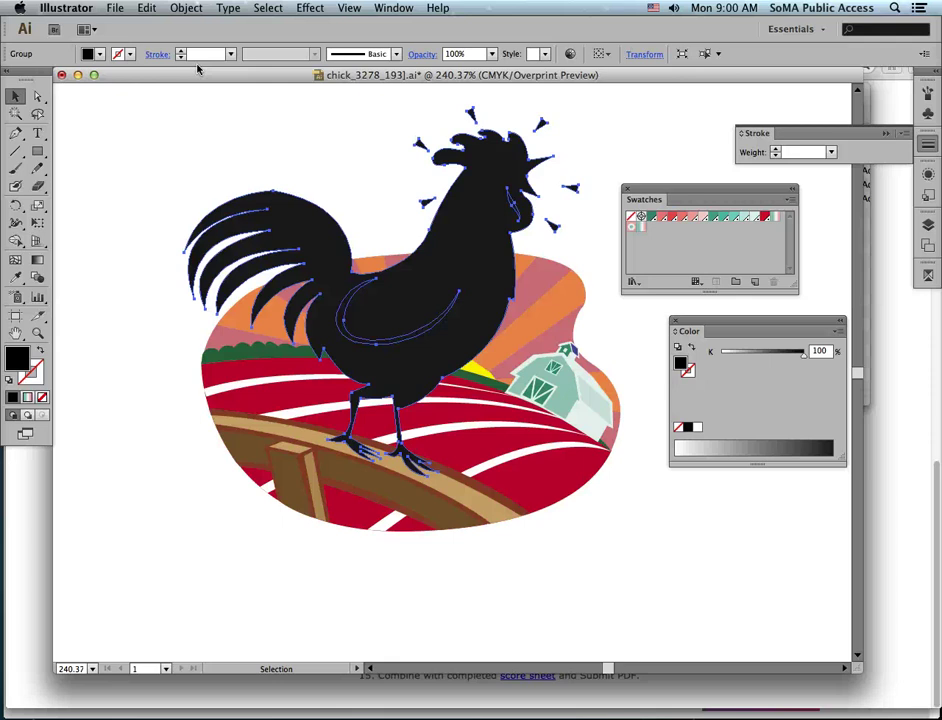
key(super+z)
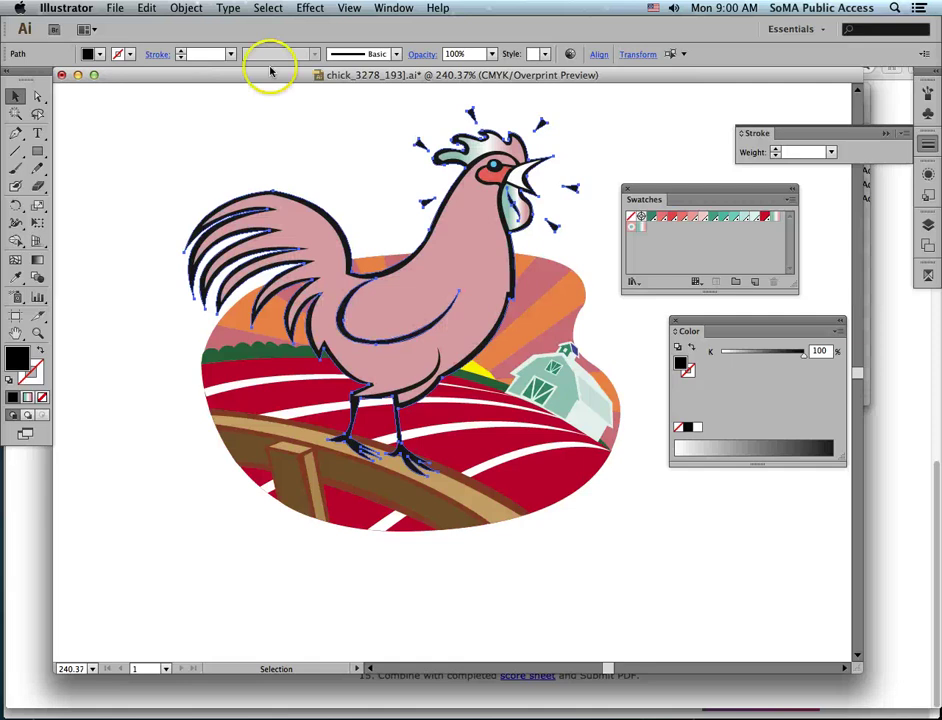
- Fill the selected rooster outlines and accent marks with PANTONE 3278 C at 100% and deselect them
double_click(651, 216)
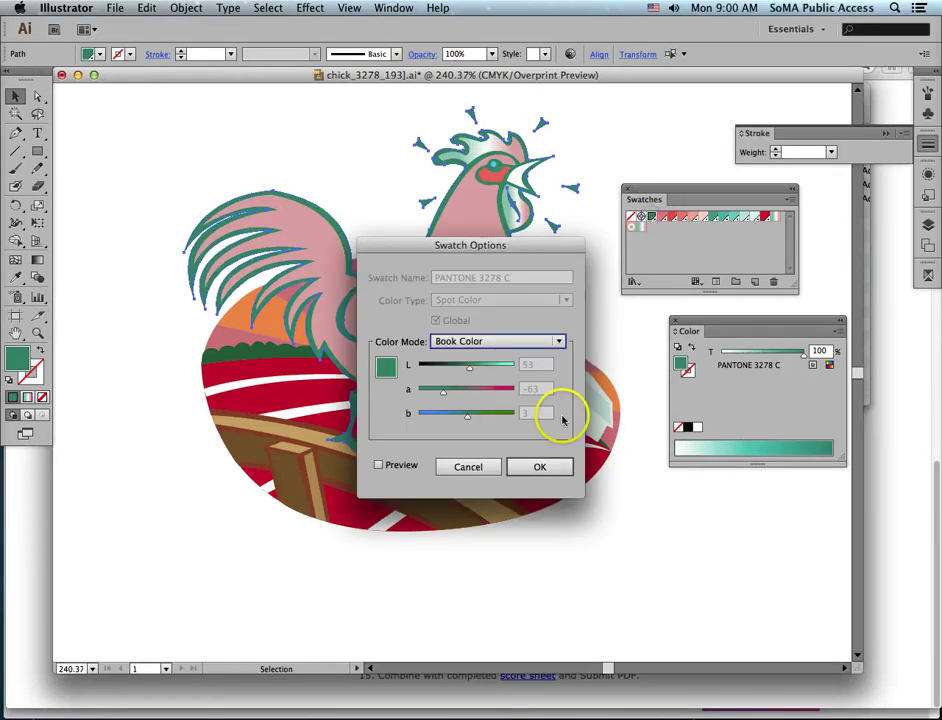
click(532, 466)
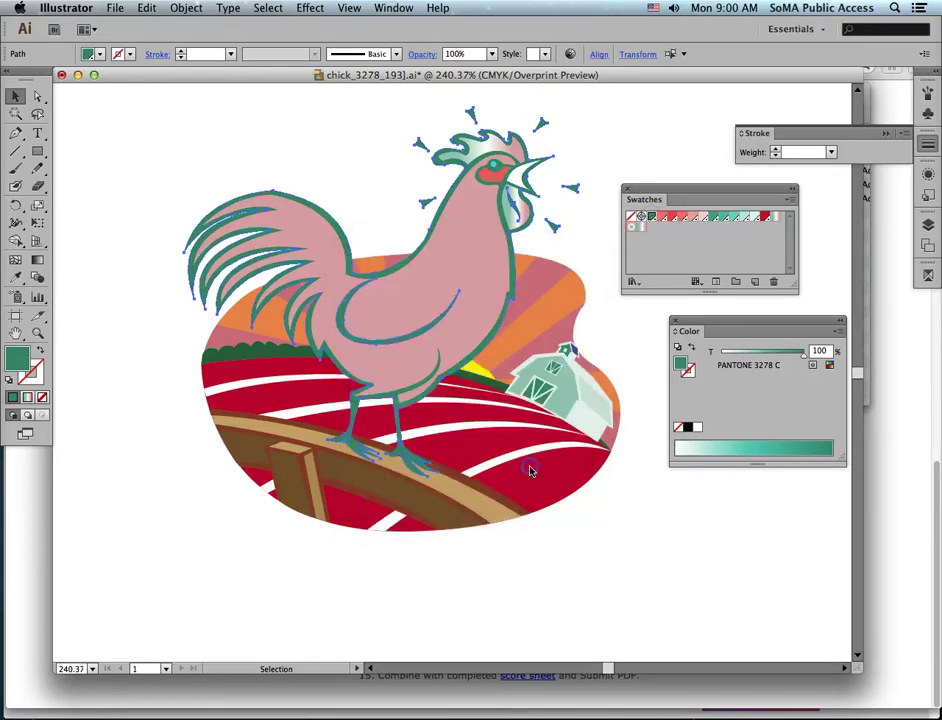
click(360, 141)
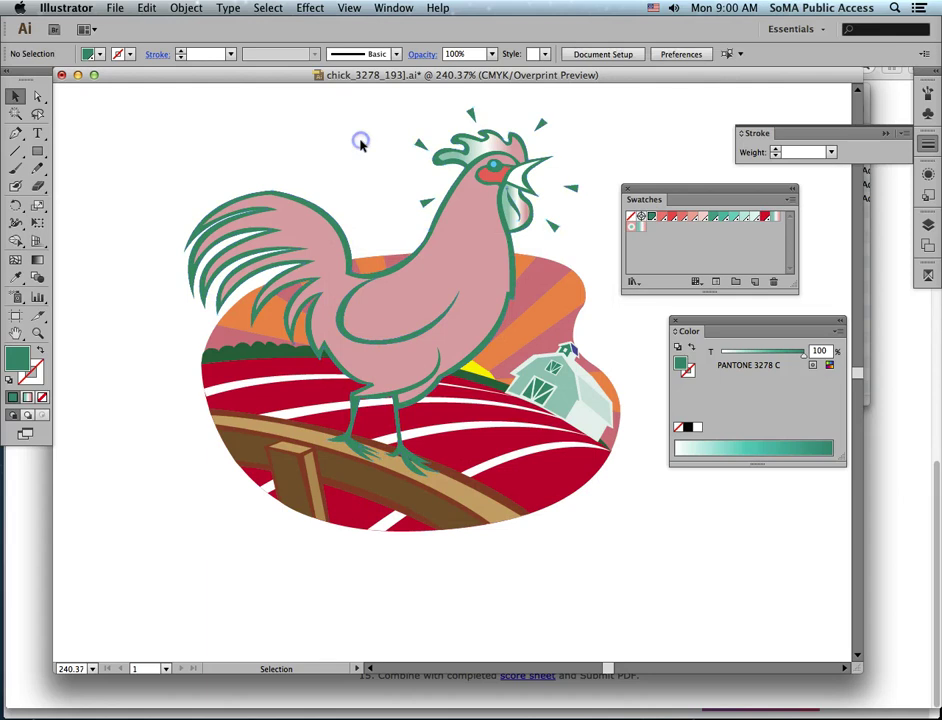
- Open the enlarged Separations Preview and hide the PANTONE 193 C and PANTONE 3278 C inks
click(927, 276)
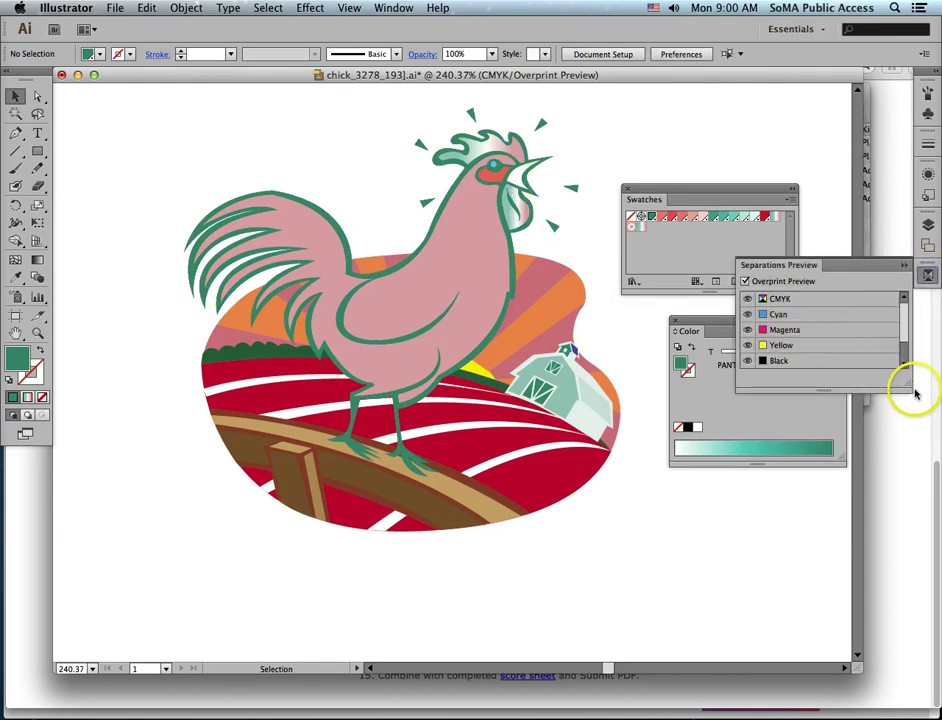
drag(906, 389, 896, 517)
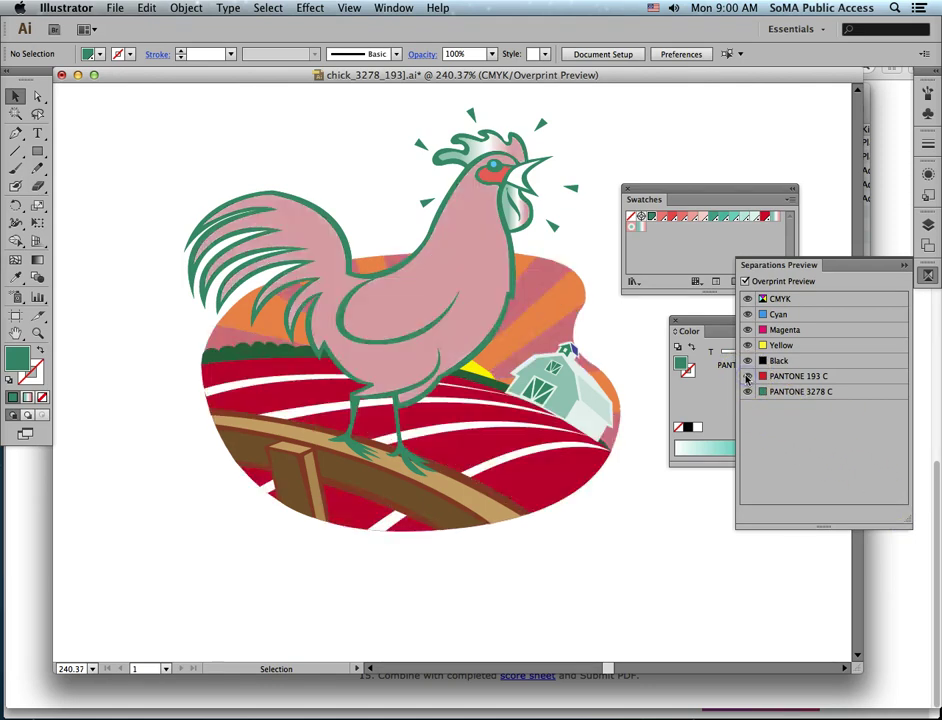
click(746, 377)
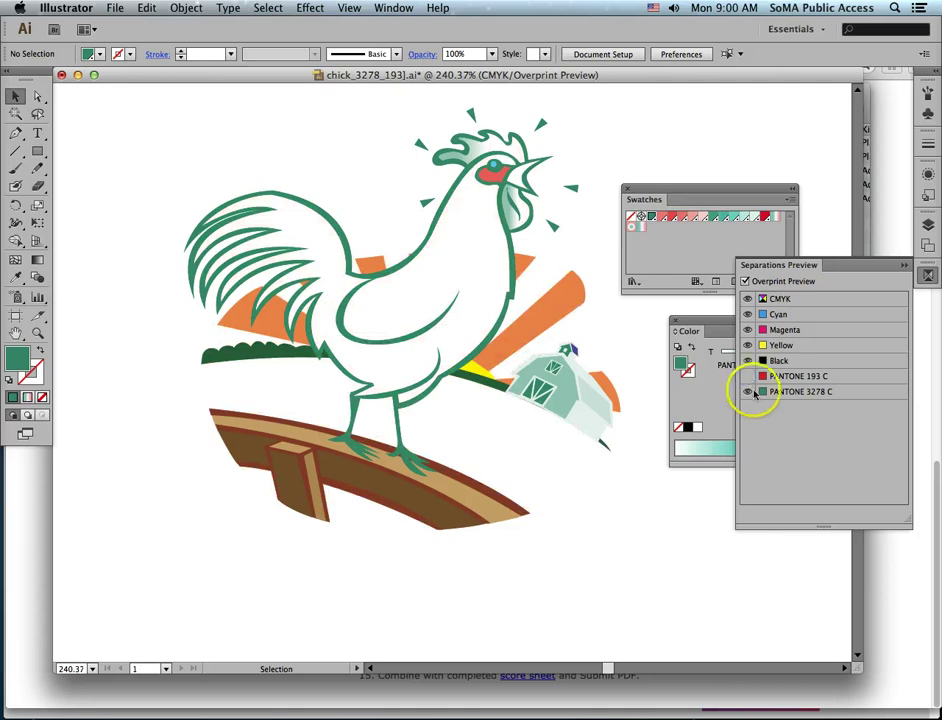
click(747, 393)
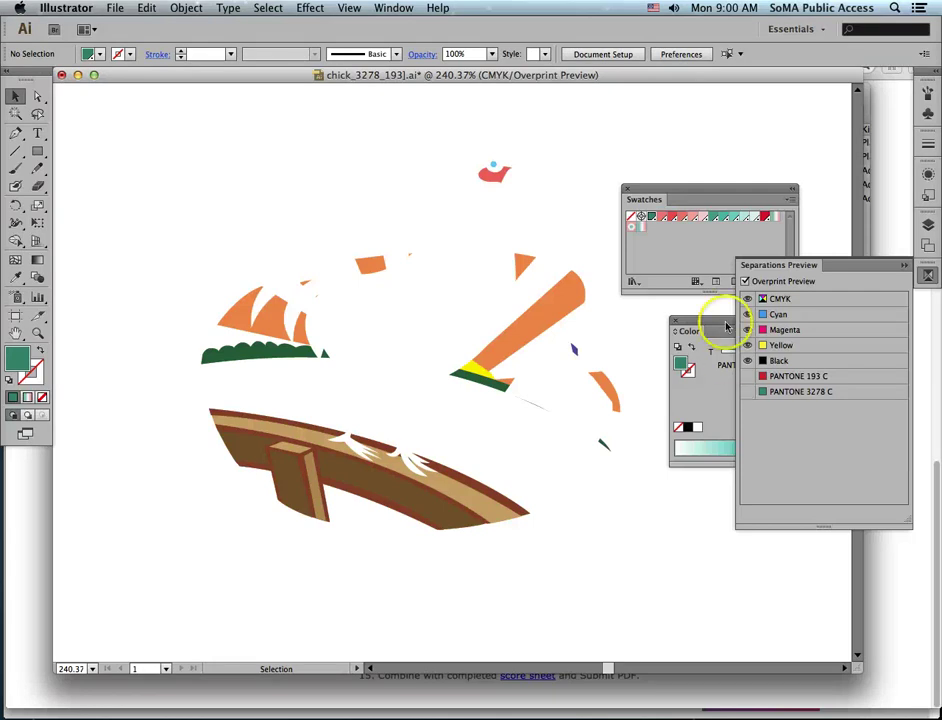
- Show both PANTONE inks again and hide them once more to compare the artwork with its remaining process-color parts
click(574, 310)
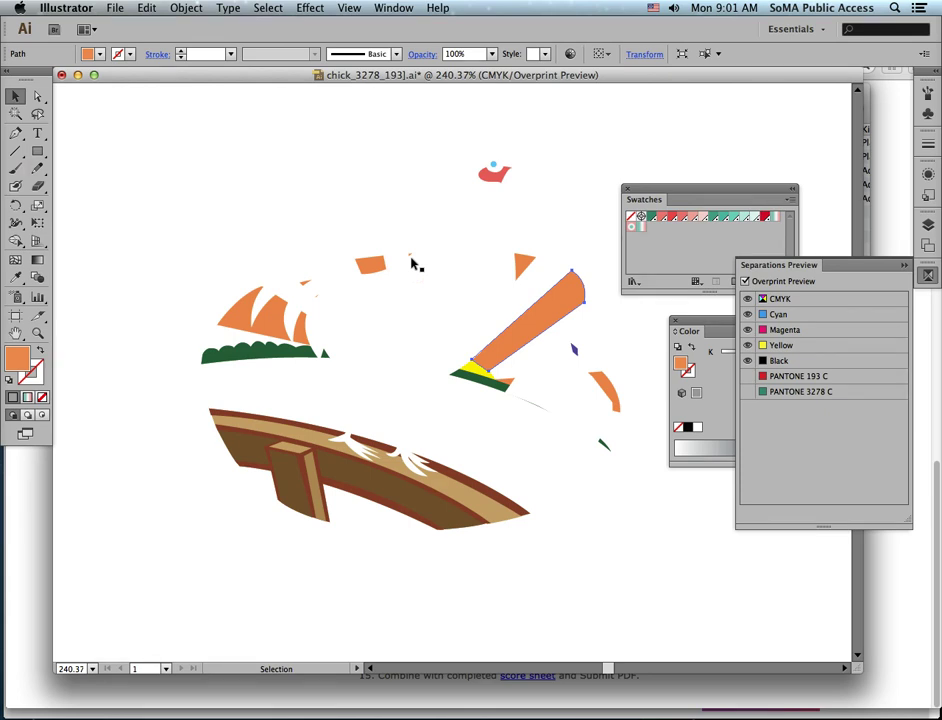
click(747, 376)
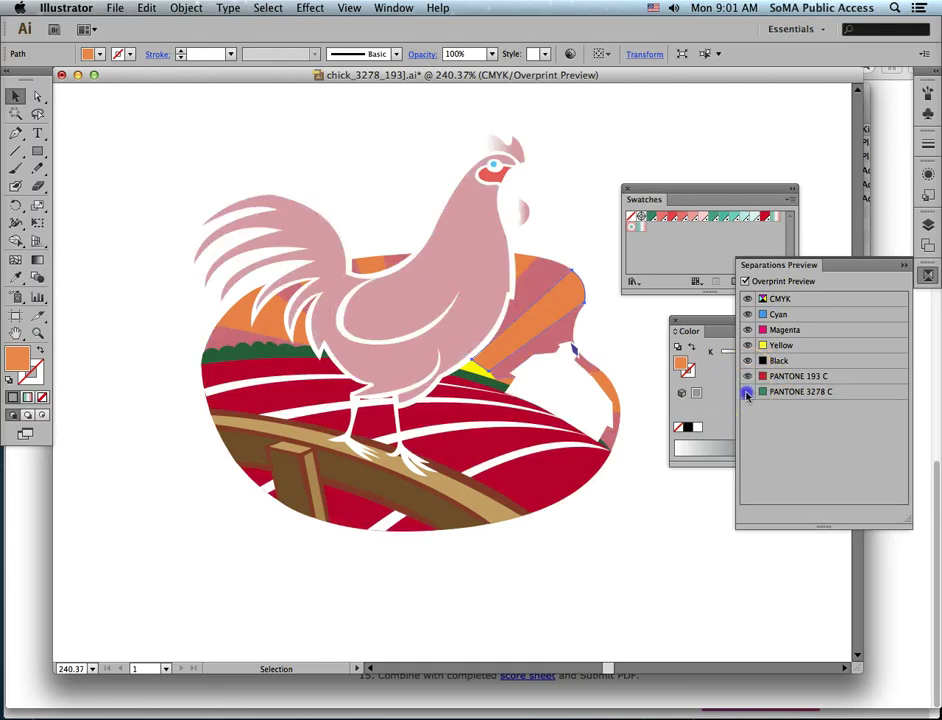
click(747, 392)
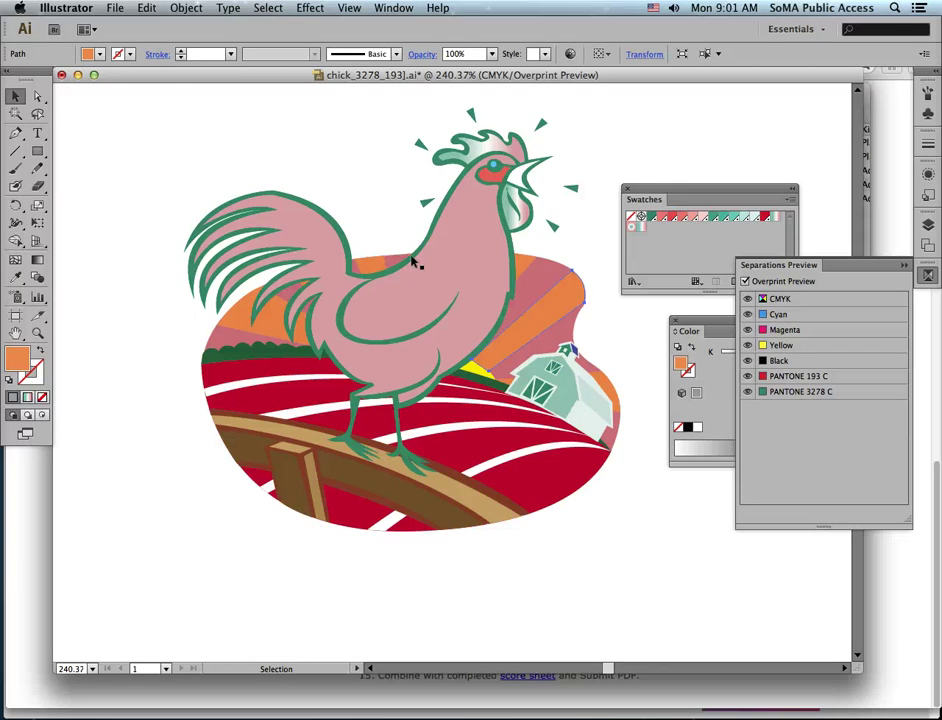
click(747, 377)
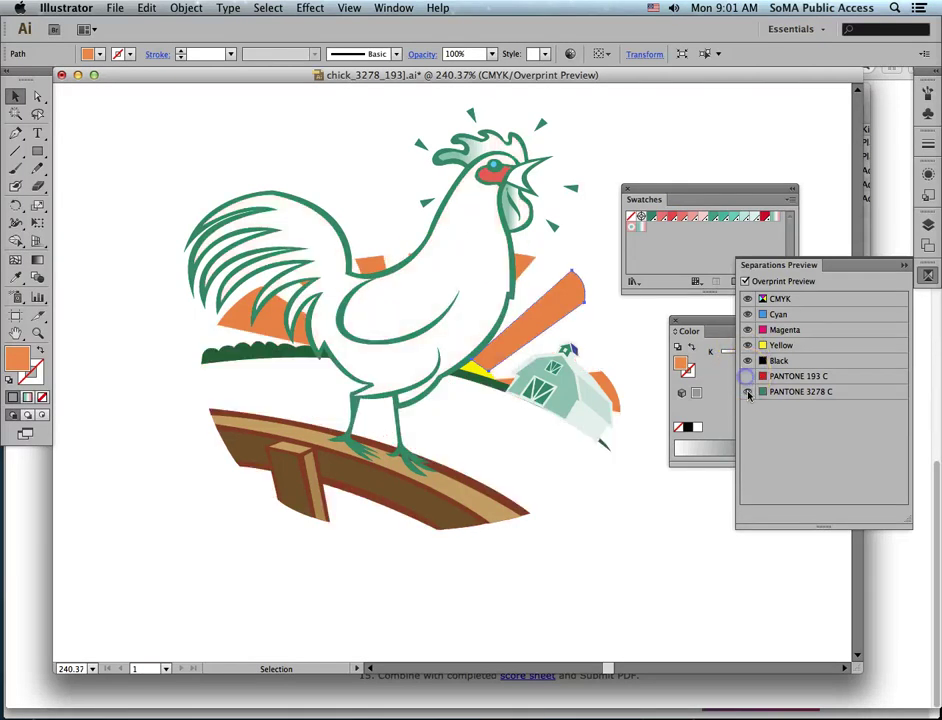
click(747, 392)
- Select all the orange sun rays by their shared fill color and apply the second-lightest PANTONE 3278 C tint
click(410, 258)
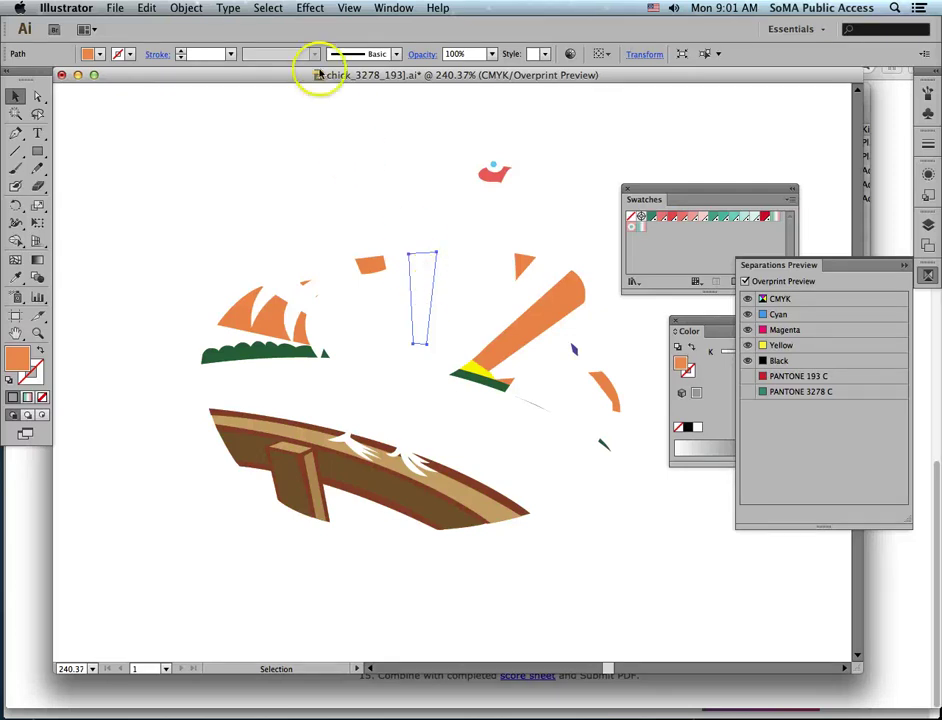
click(268, 8)
mouse_move(330, 141)
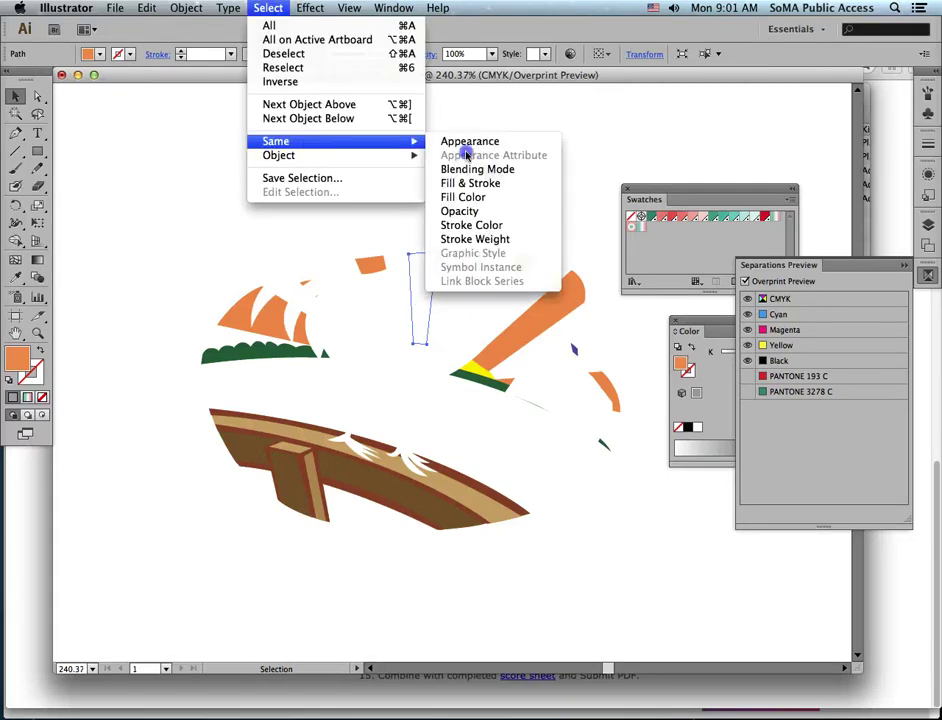
click(507, 203)
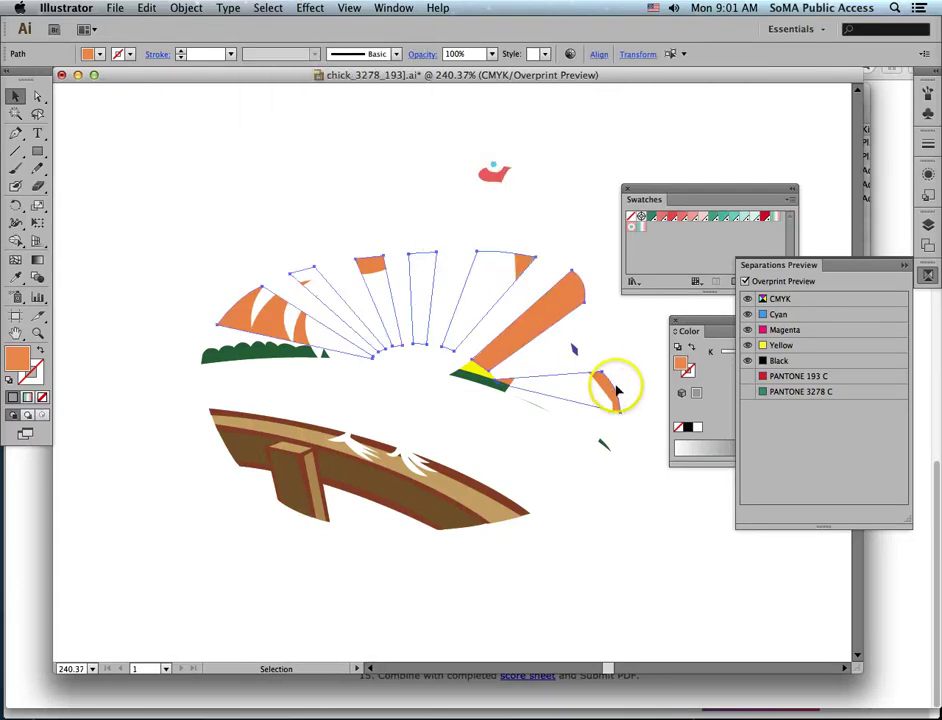
click(743, 216)
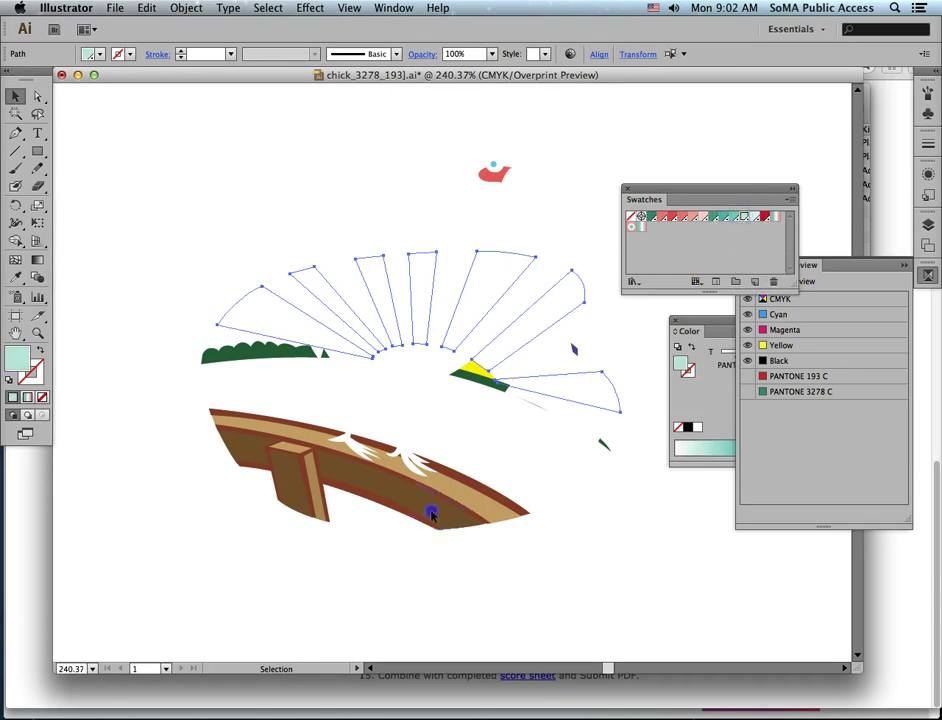
- Select the fence parts sharing the dark brown fill and apply the second-lightest PANTONE 3278 C tint
click(431, 509)
click(268, 8)
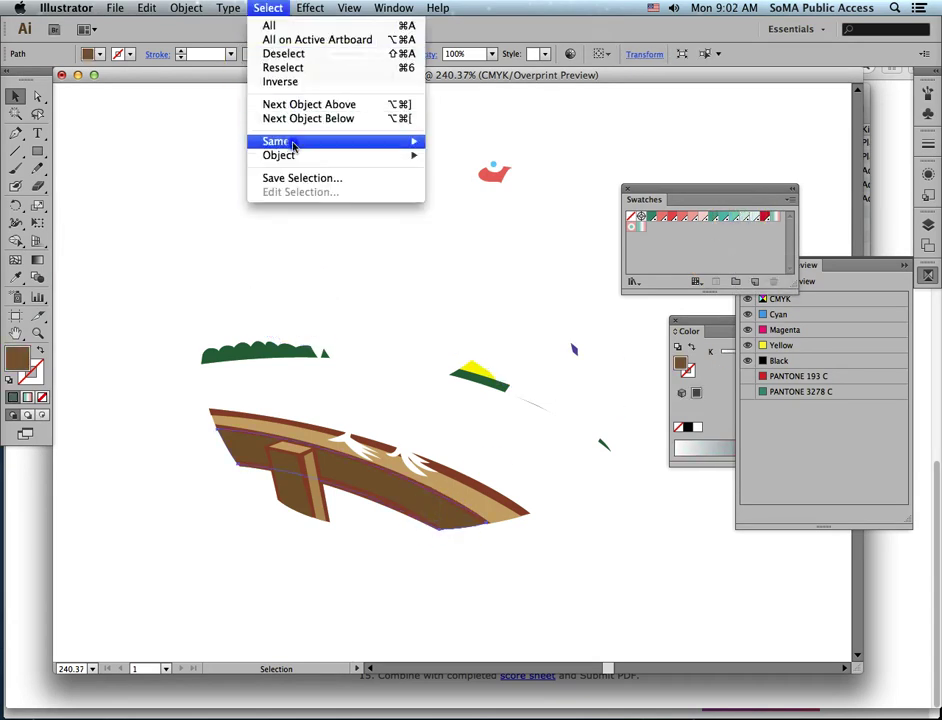
mouse_move(340, 141)
click(465, 198)
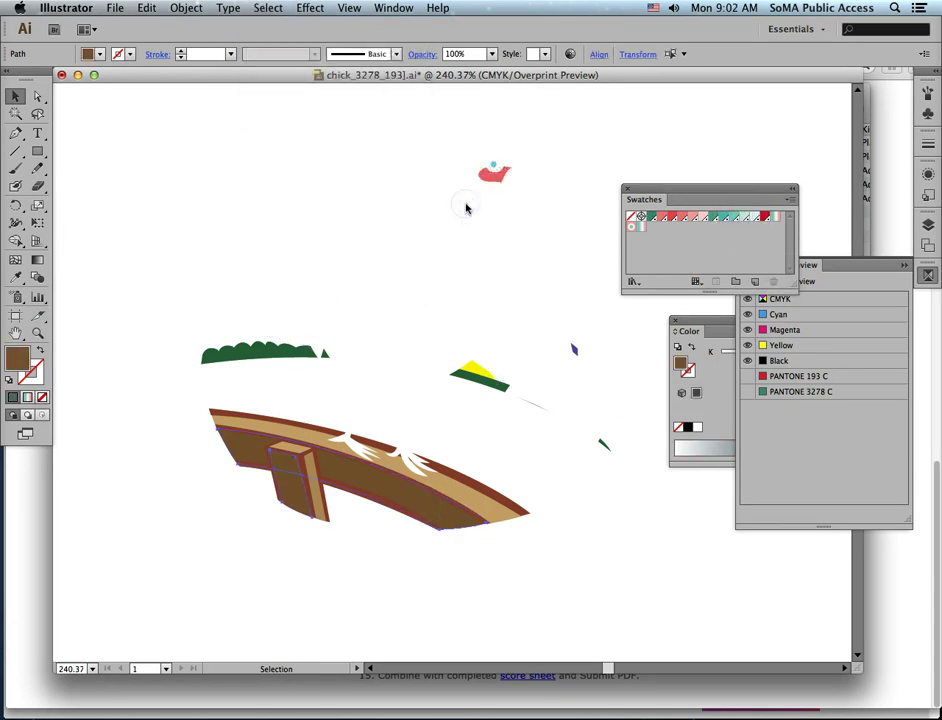
click(268, 8)
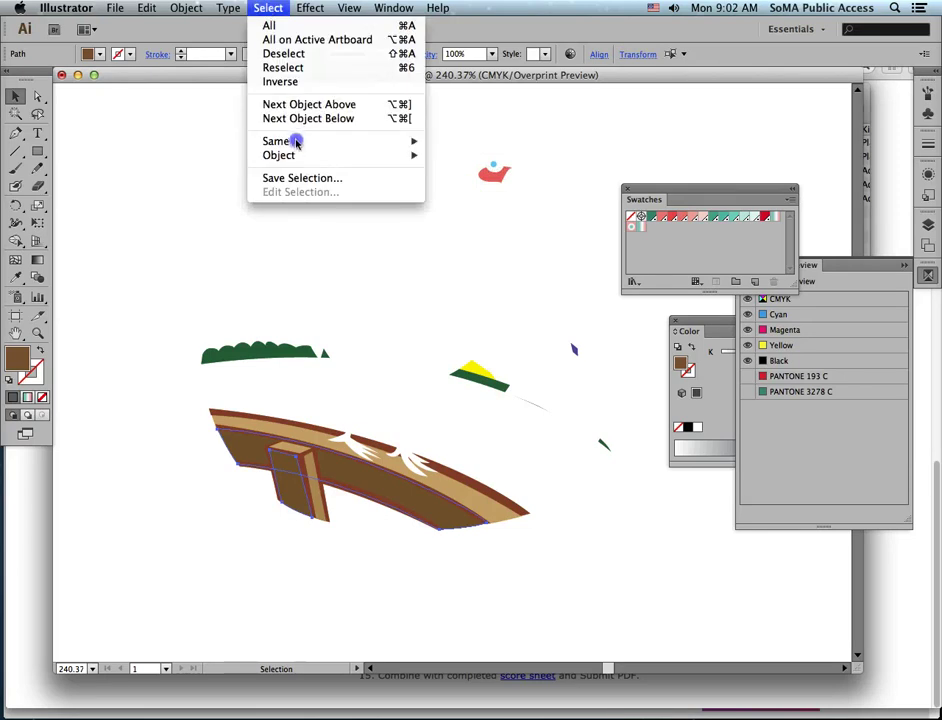
mouse_move(297, 146)
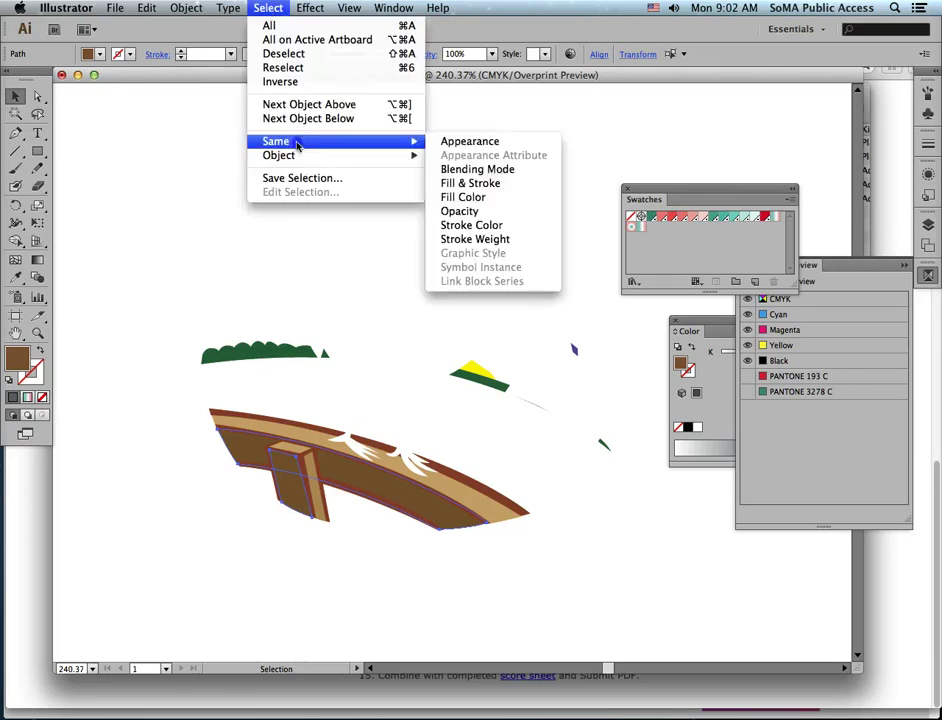
click(463, 197)
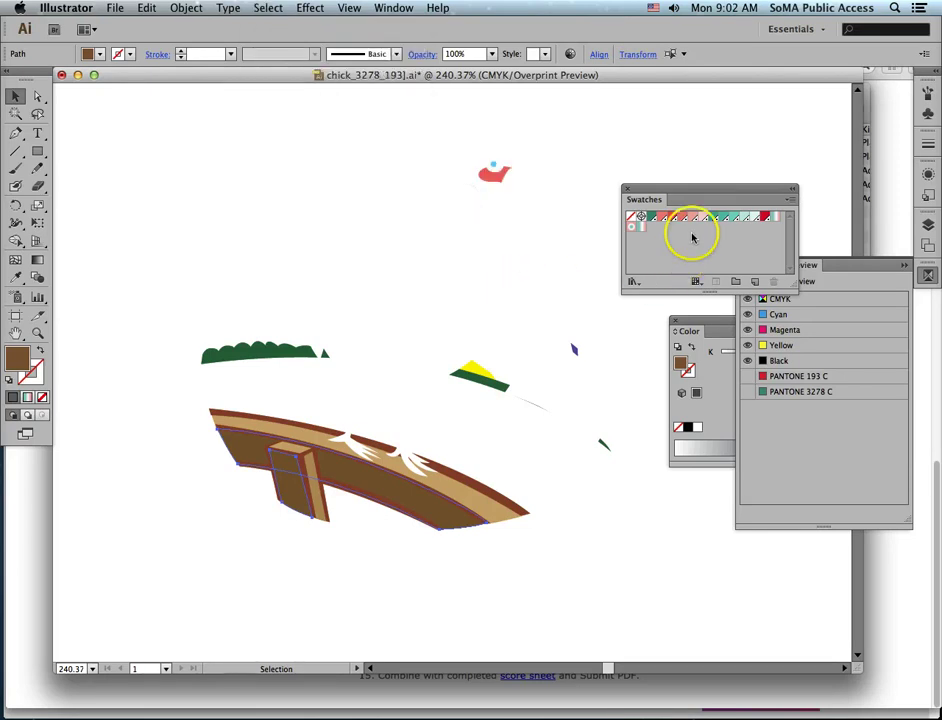
click(744, 221)
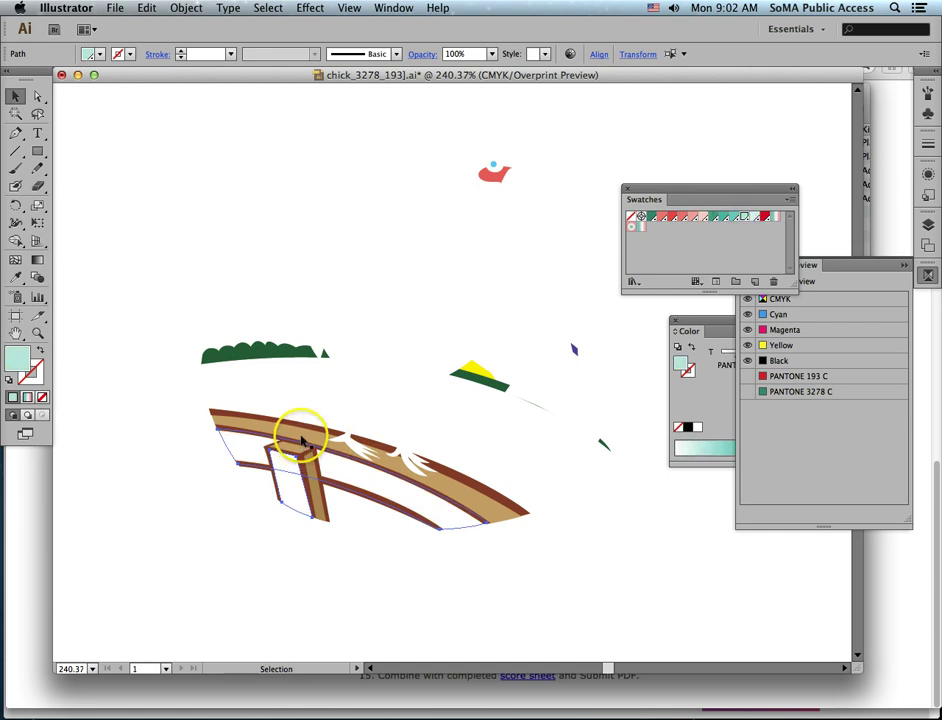
- Undo the shared fence tint, filling the upper rail's top edge with the darkest PANTONE 193 C tint and its underside with the darkest PANTONE 3278 C tint
key(super+z)
click(673, 217)
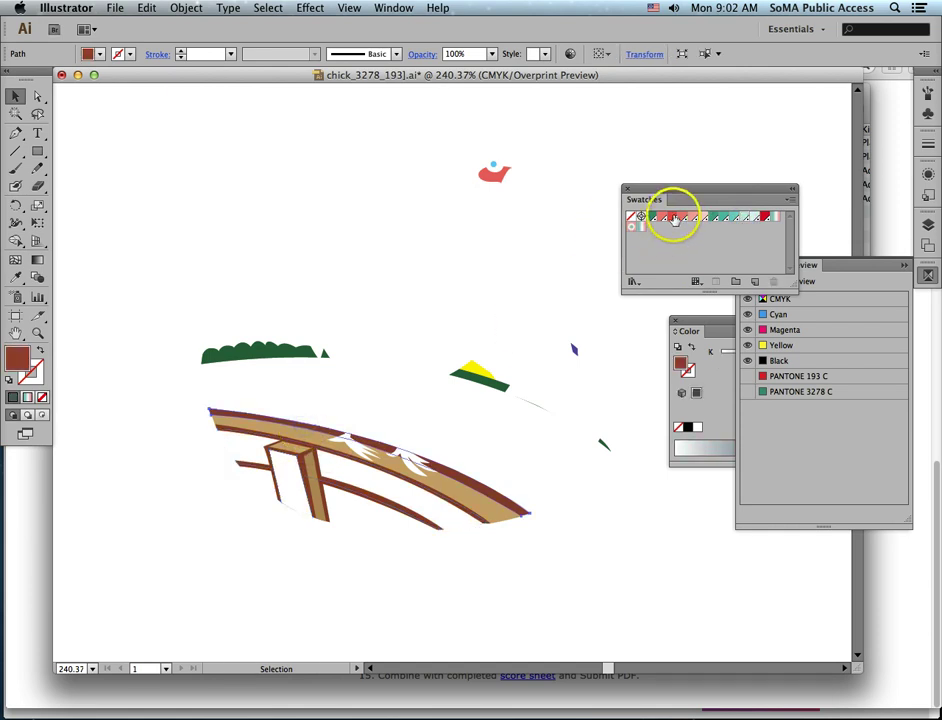
click(431, 456)
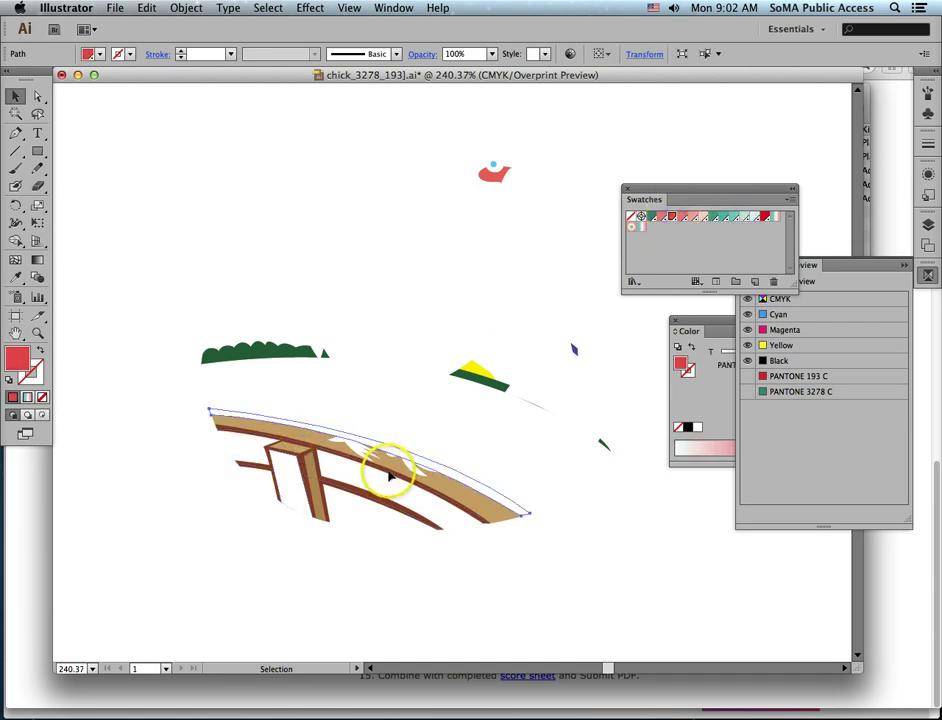
click(712, 217)
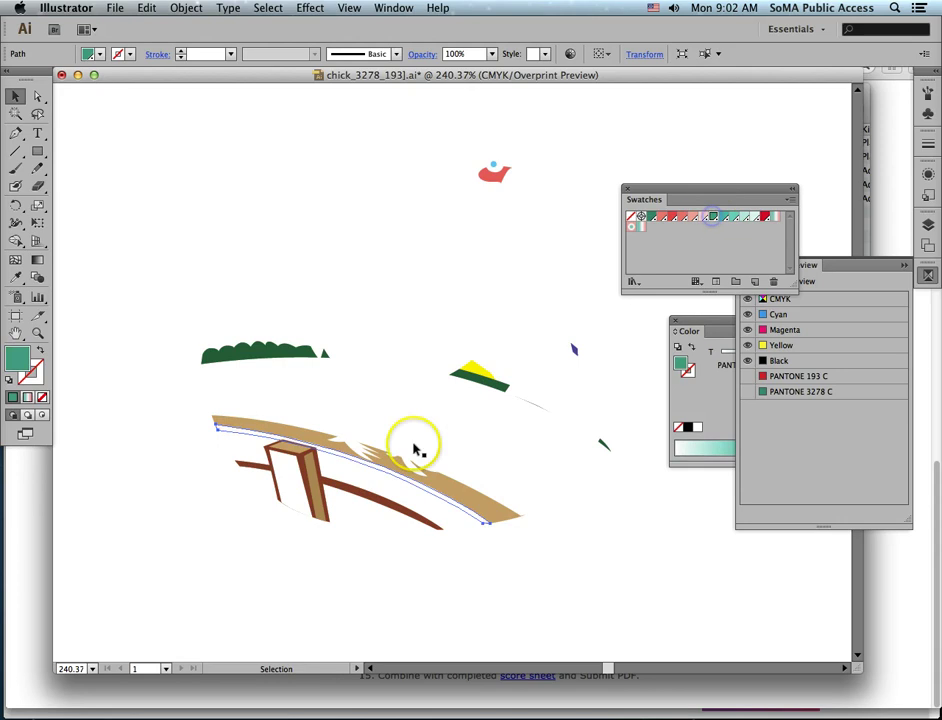
- Fill the dark brown lower fence rail and the post's outline shape with solid PANTONE 193 C
click(340, 489)
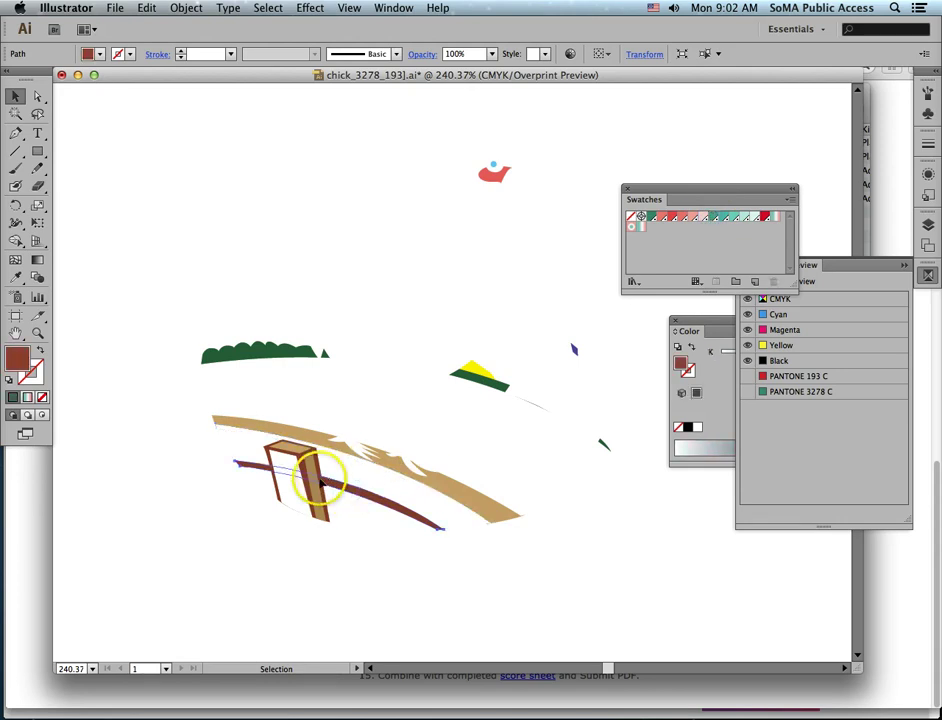
shift+click(325, 518)
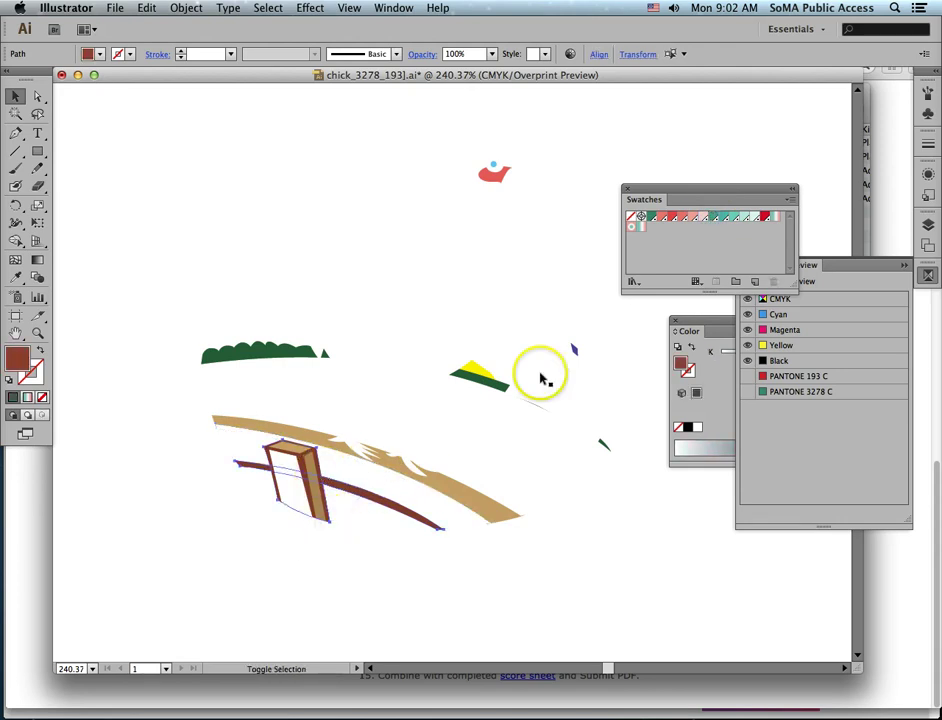
click(764, 216)
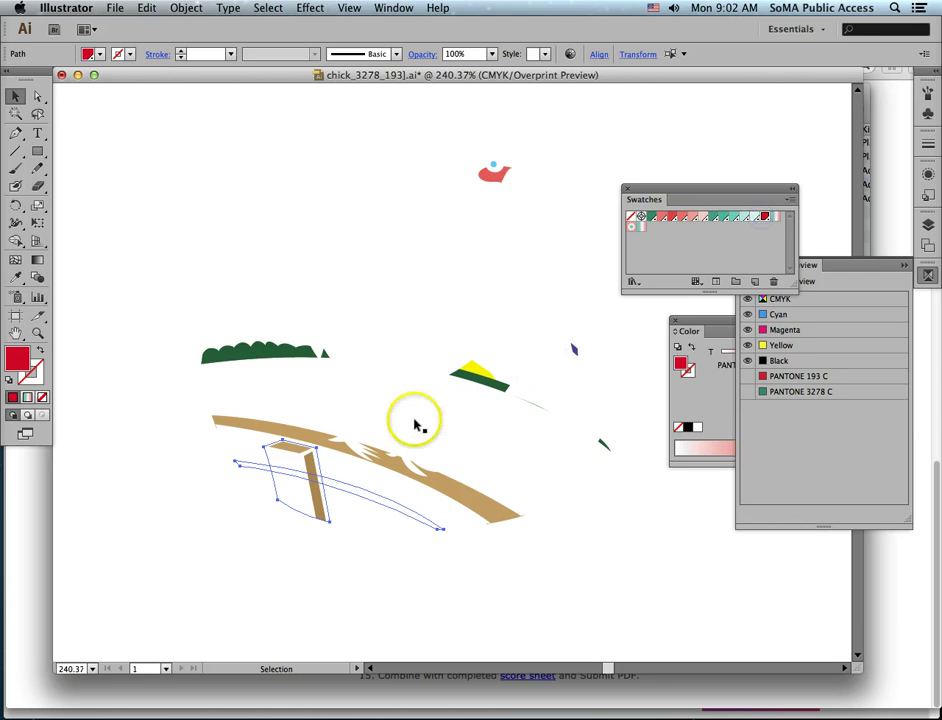
- Fill the tan faces of the fence post and the wide tan upper rail with the 40% PANTONE 3278 C tint
shift+click(311, 467)
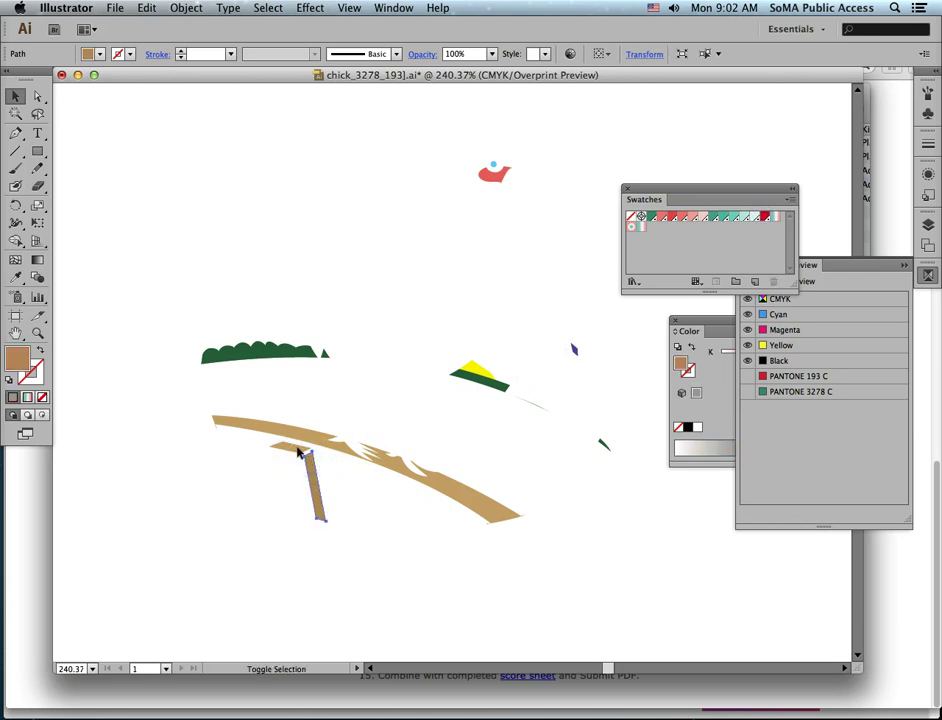
shift+click(298, 449)
shift+click(306, 436)
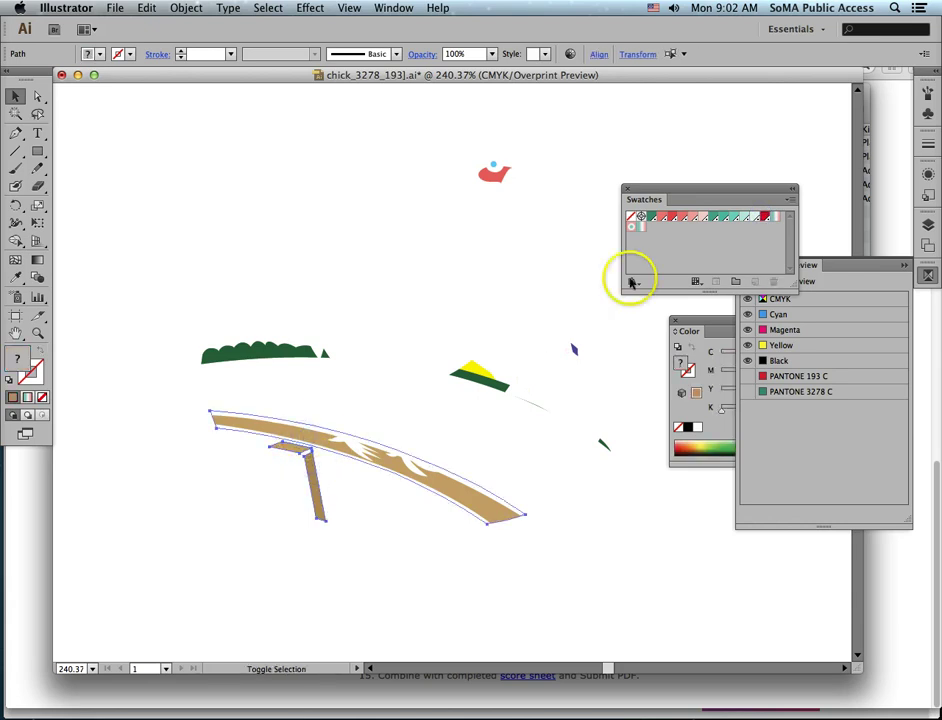
click(733, 217)
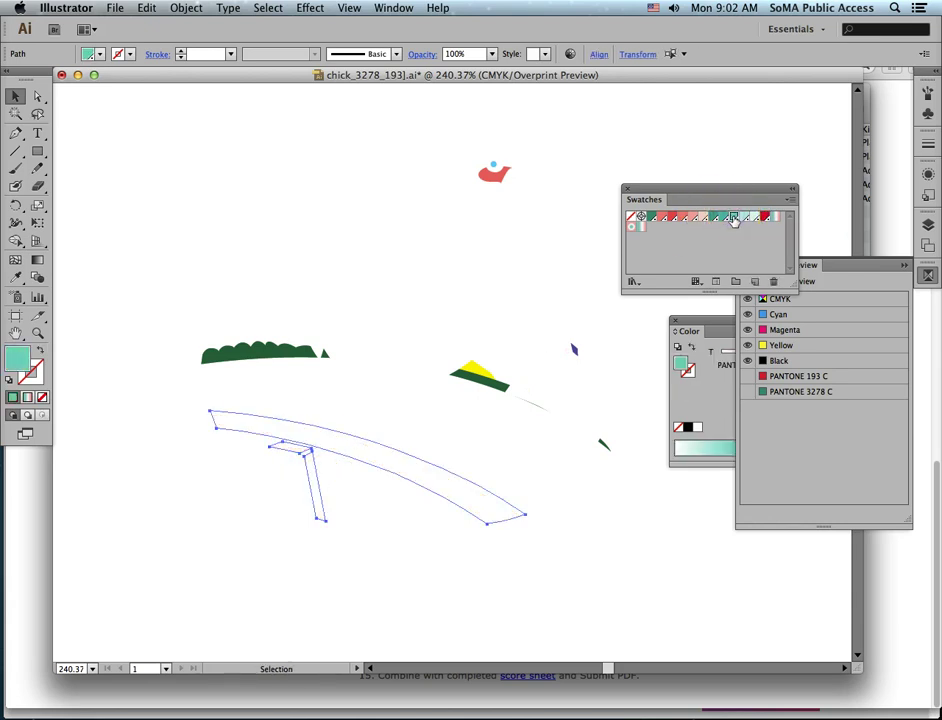
- Fill the dark green hill with a medium PANTONE 193 C tint and the yellow shape above it with white
click(497, 387)
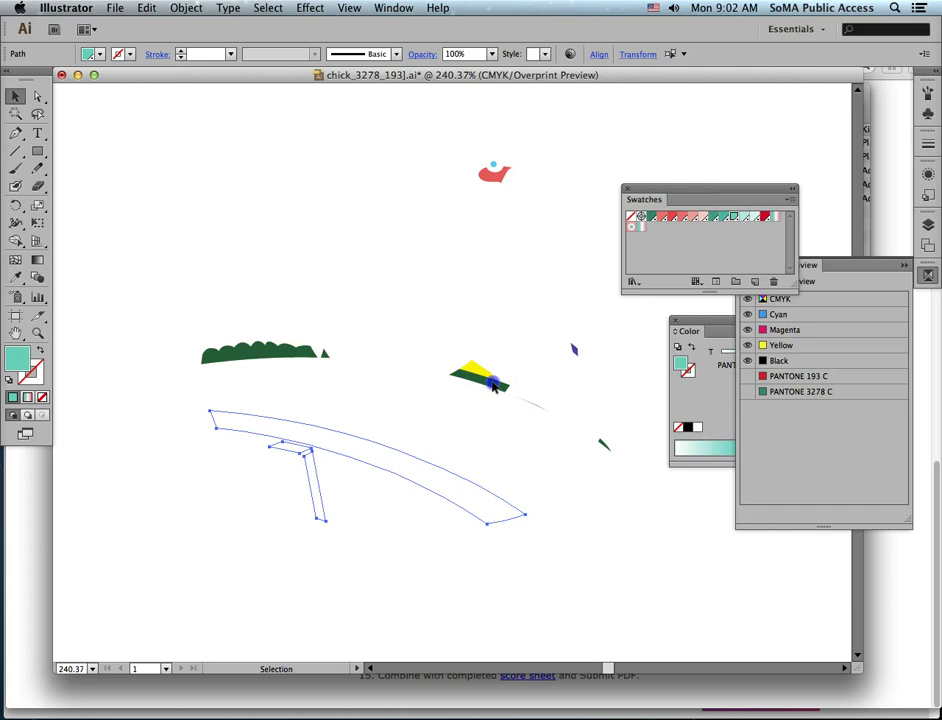
click(660, 221)
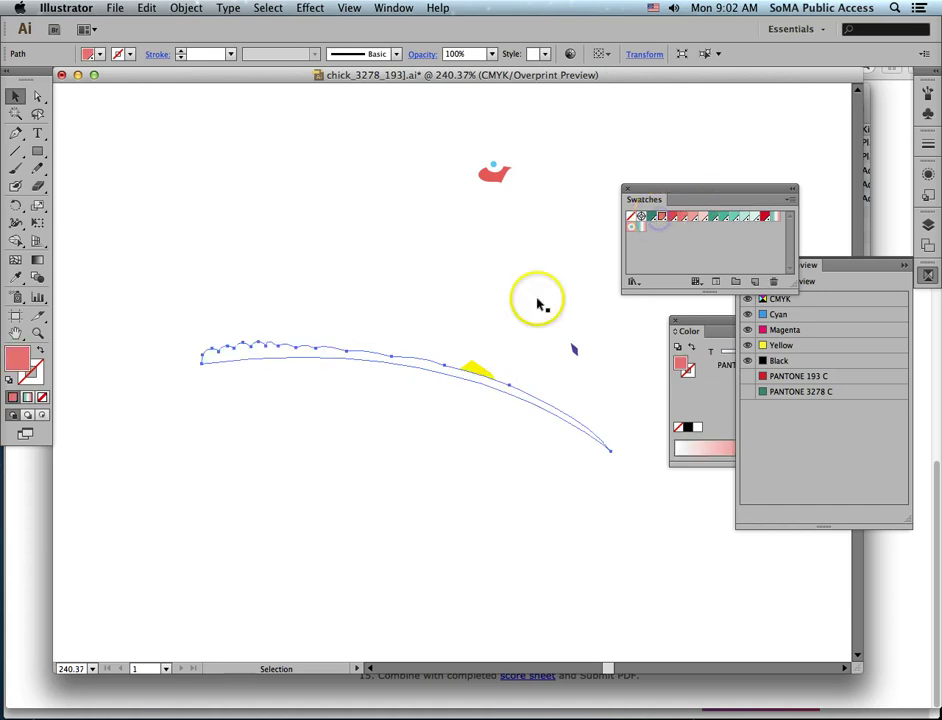
click(477, 372)
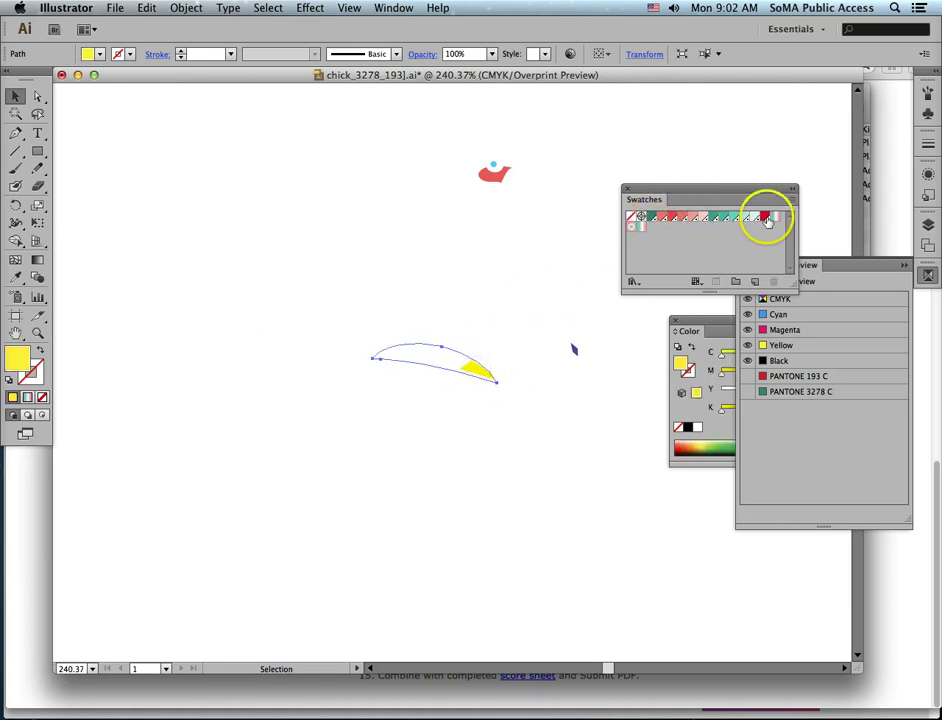
click(706, 428)
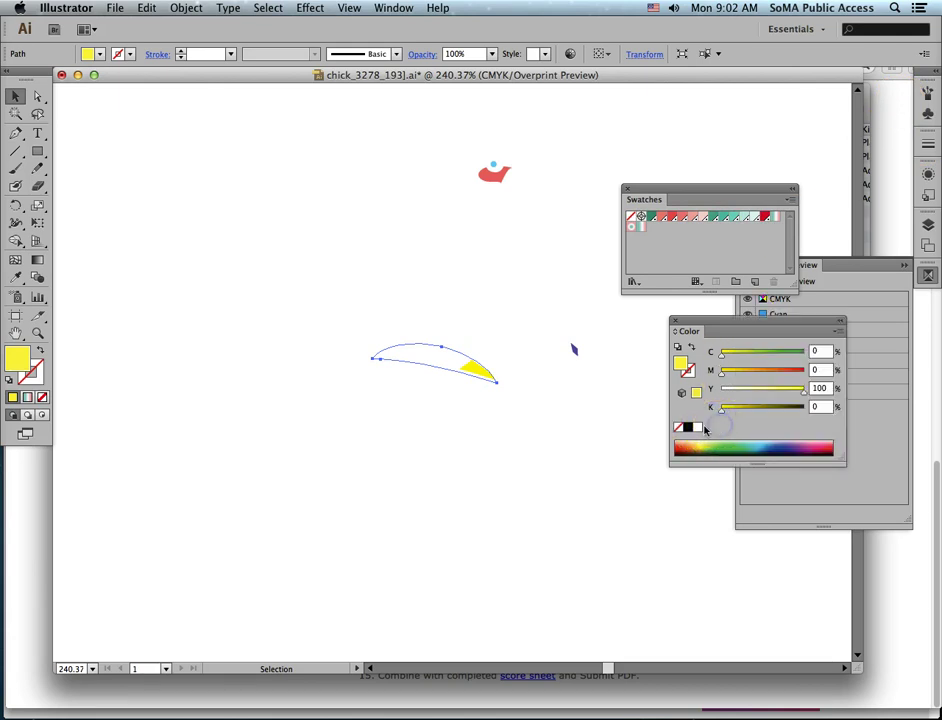
click(698, 428)
- Fill the red face patch around the bird's eye with the 40% PANTONE 3278 C tint
click(523, 175)
click(491, 176)
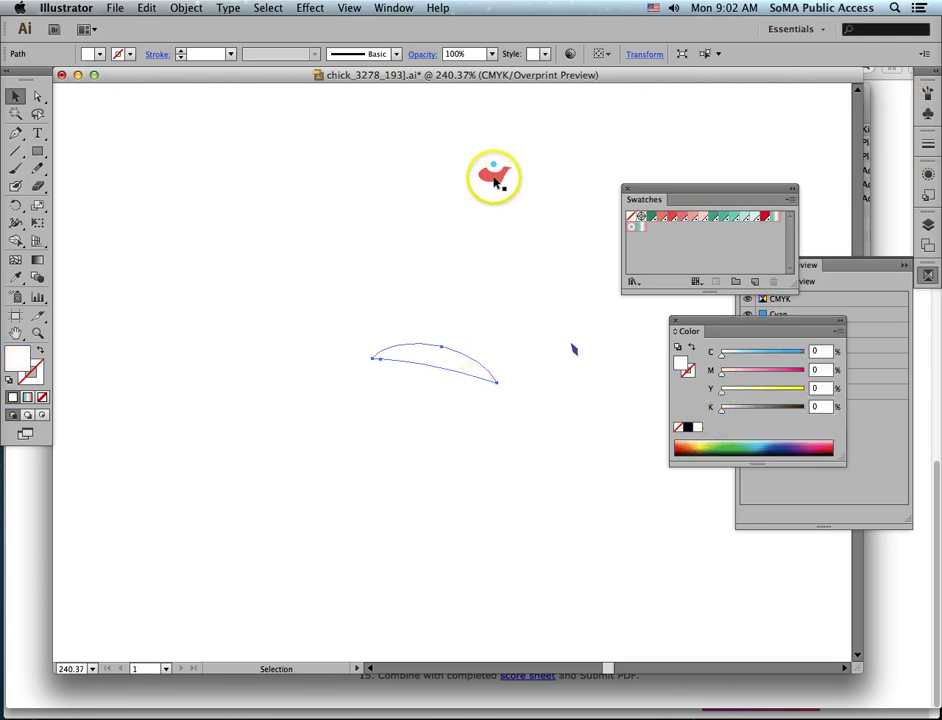
click(732, 221)
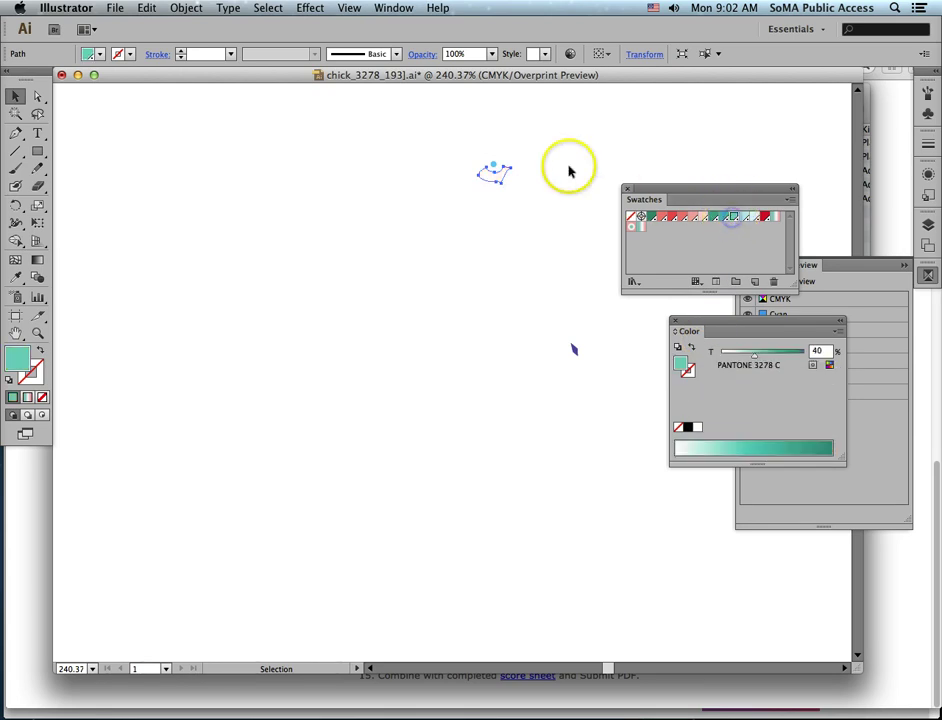
- Fill the blue eye with solid PANTONE 193 C and the small purple piece by the barn's cupola with PANTONE 3278 C 60%
click(496, 168)
click(765, 216)
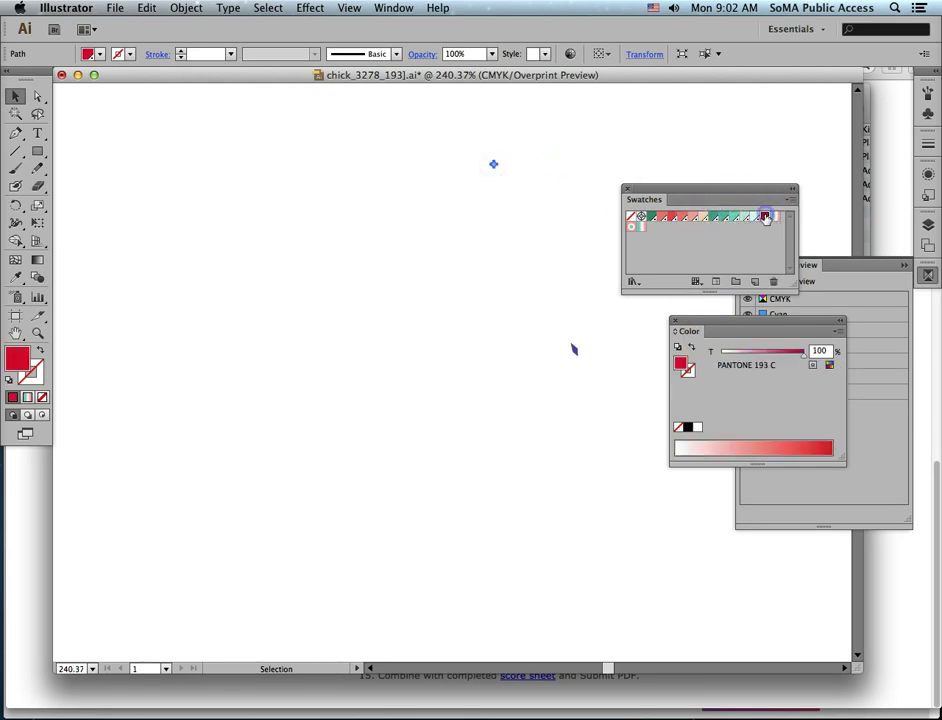
click(576, 351)
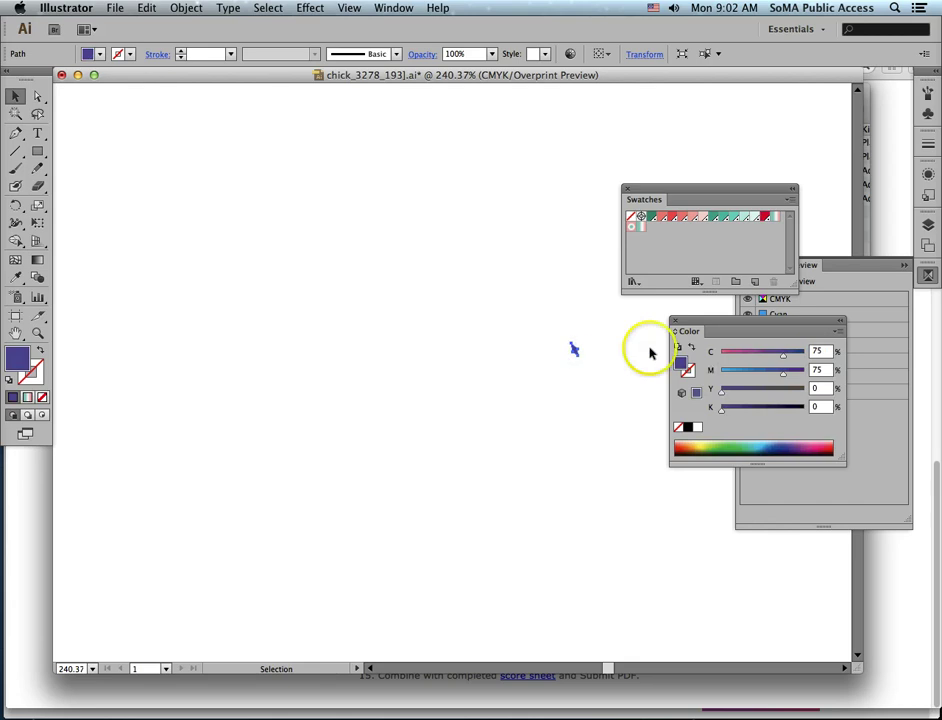
click(722, 216)
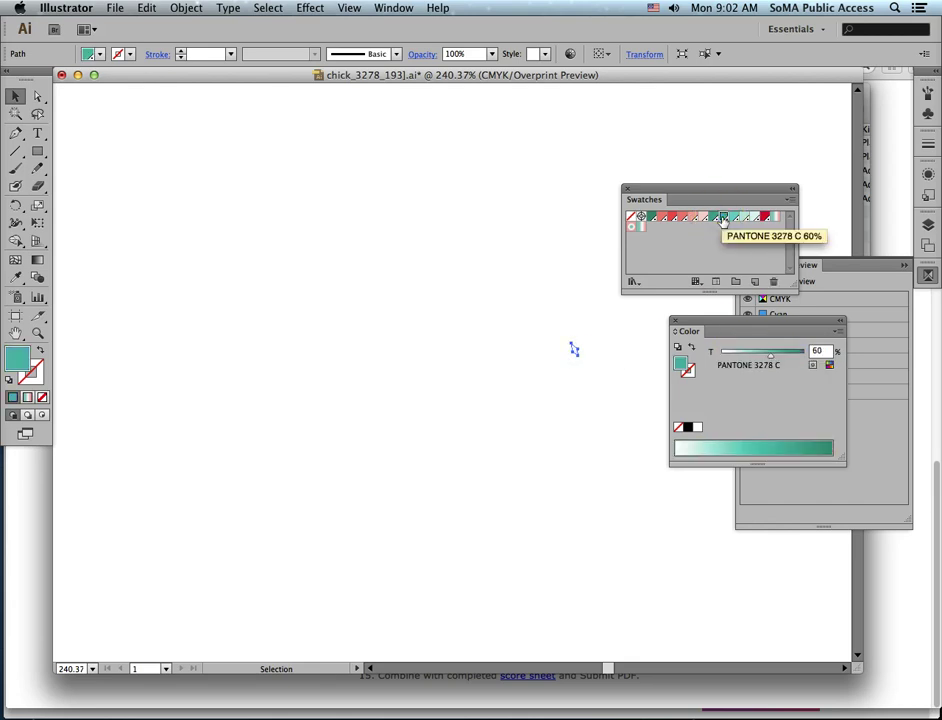
- Move the Swatches and Color panels off the artwork and show the PANTONE 193 C and PANTONE 3278 C inks again
drag(648, 193, 763, 111)
drag(686, 322, 762, 145)
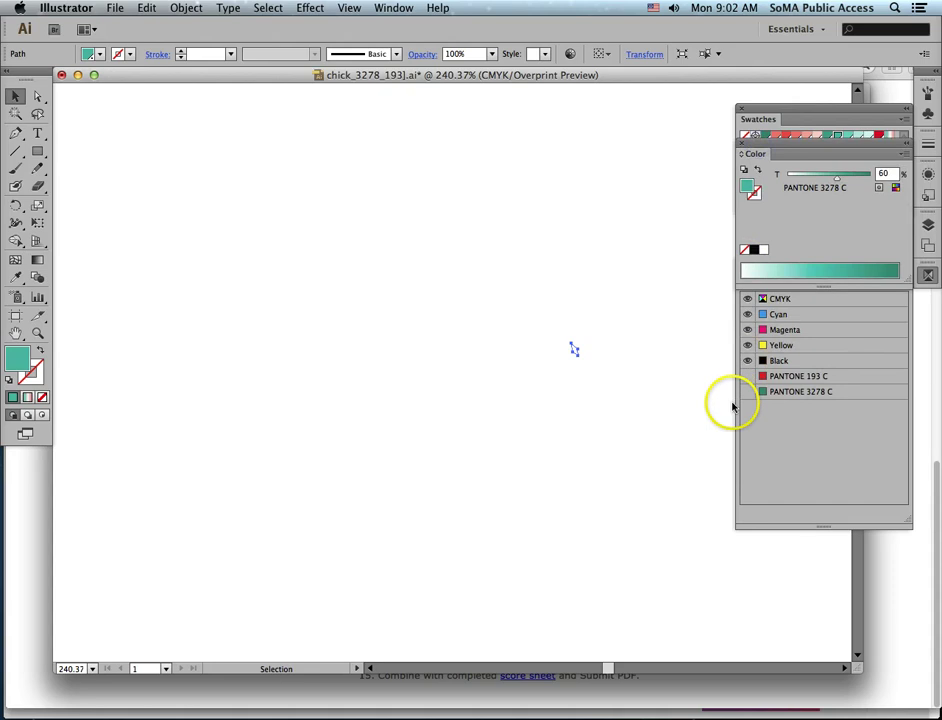
click(746, 377)
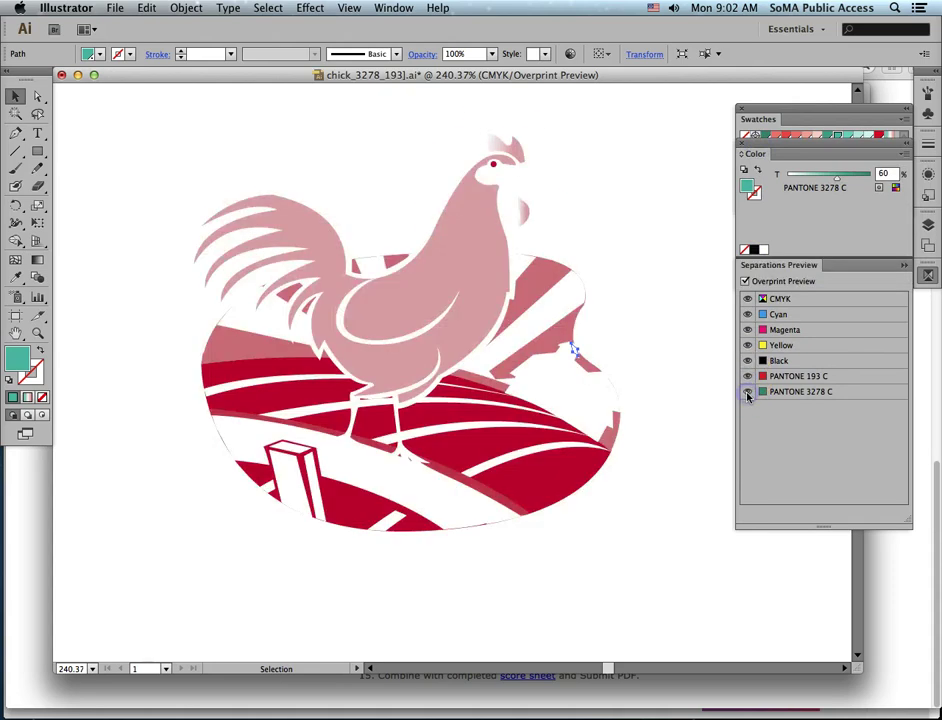
click(747, 392)
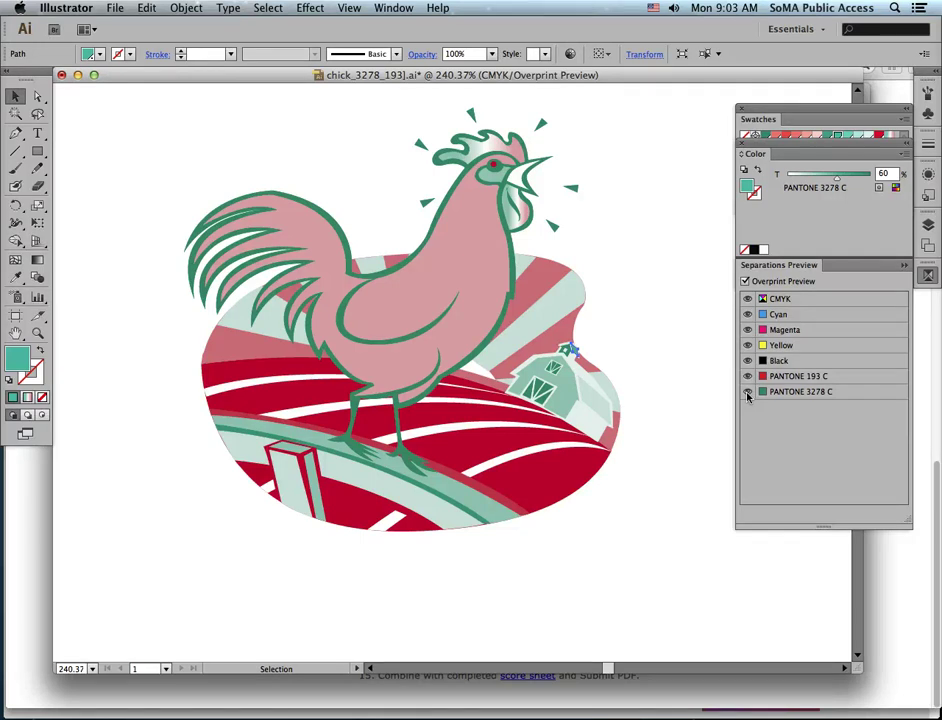
- Save the Illustrator document and save it again in Illustrator EPS format as chick_3278_193].eps in the Clip Art Assignment folder
click(115, 8)
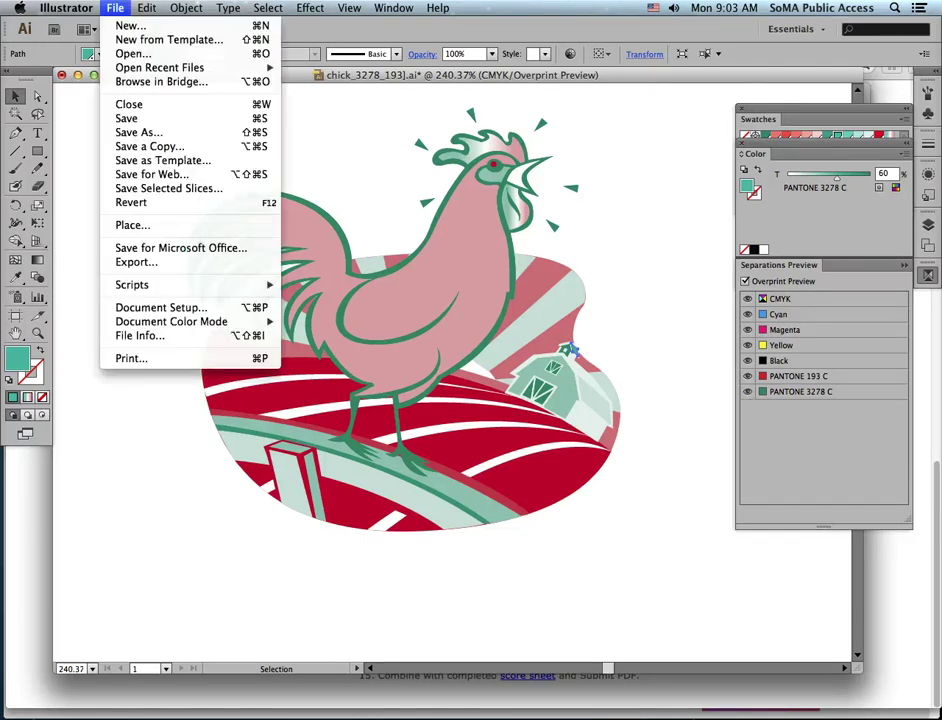
click(136, 123)
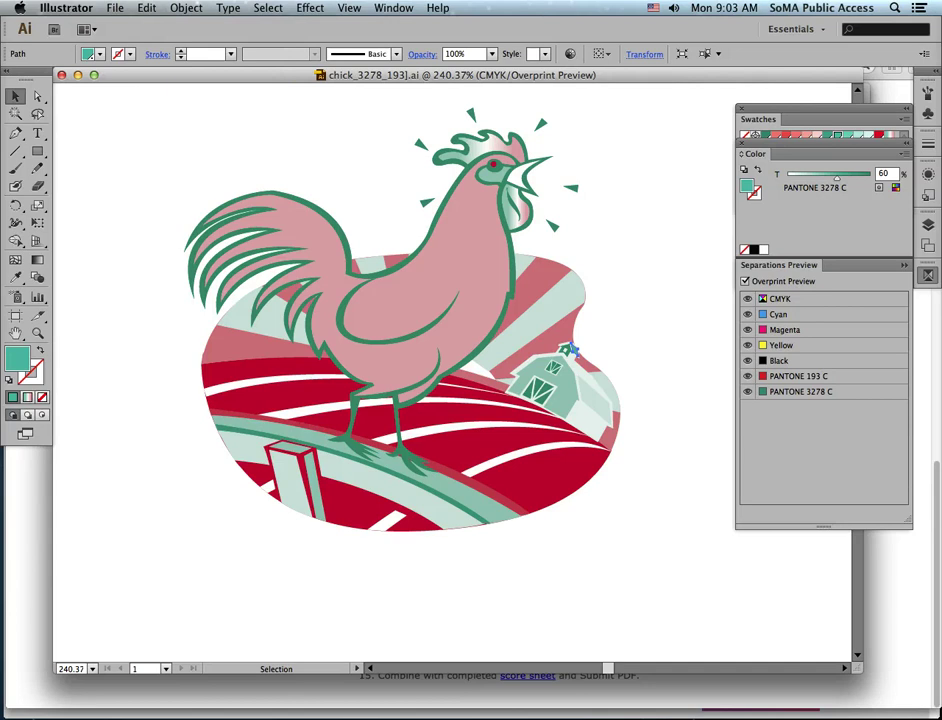
click(115, 8)
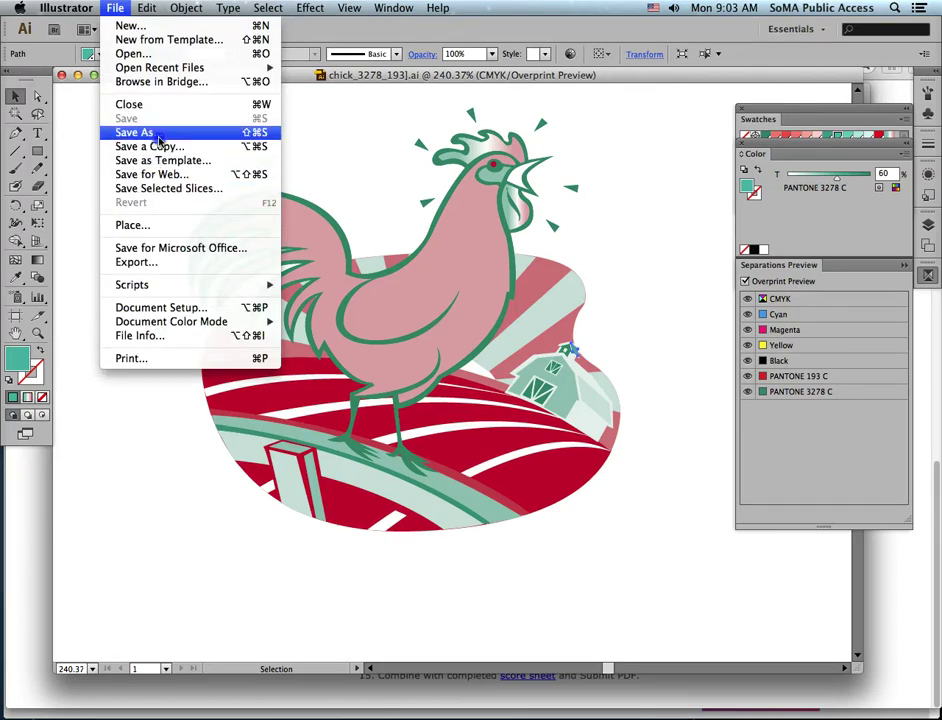
click(140, 132)
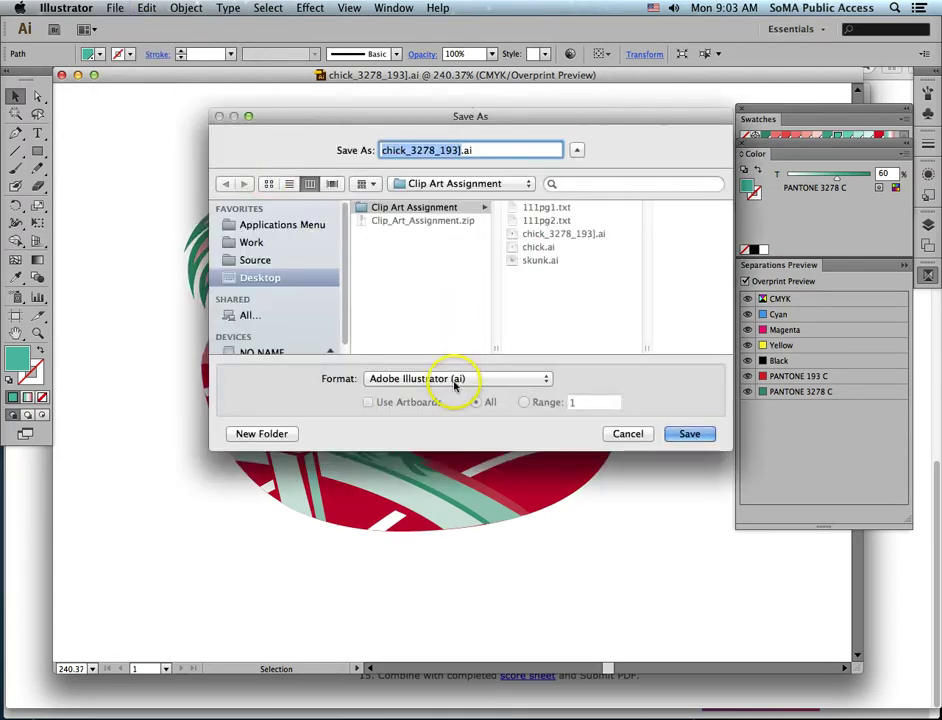
click(461, 383)
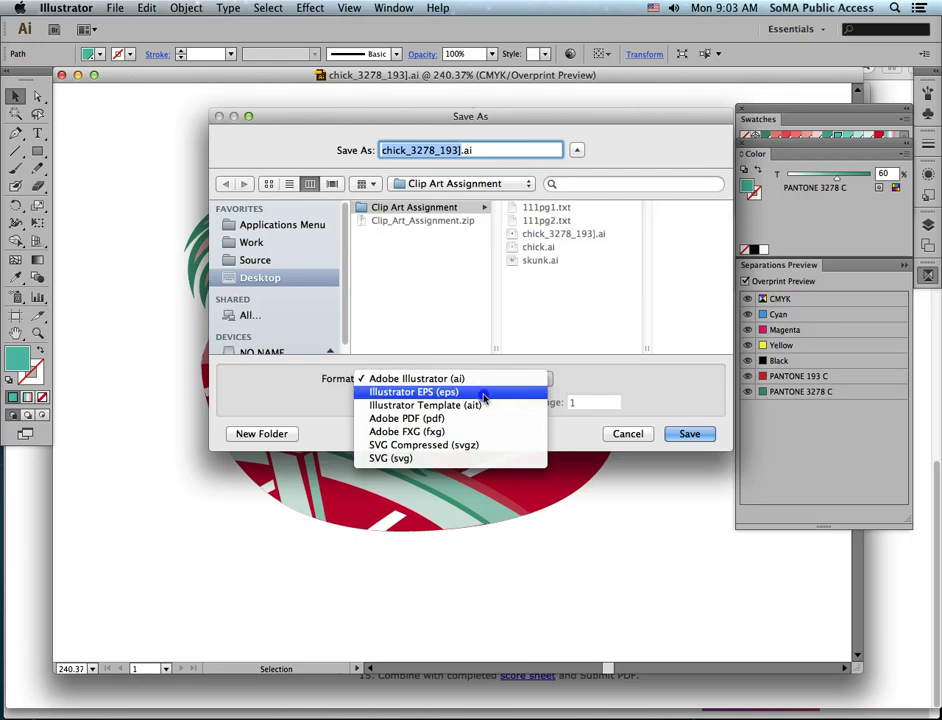
click(485, 393)
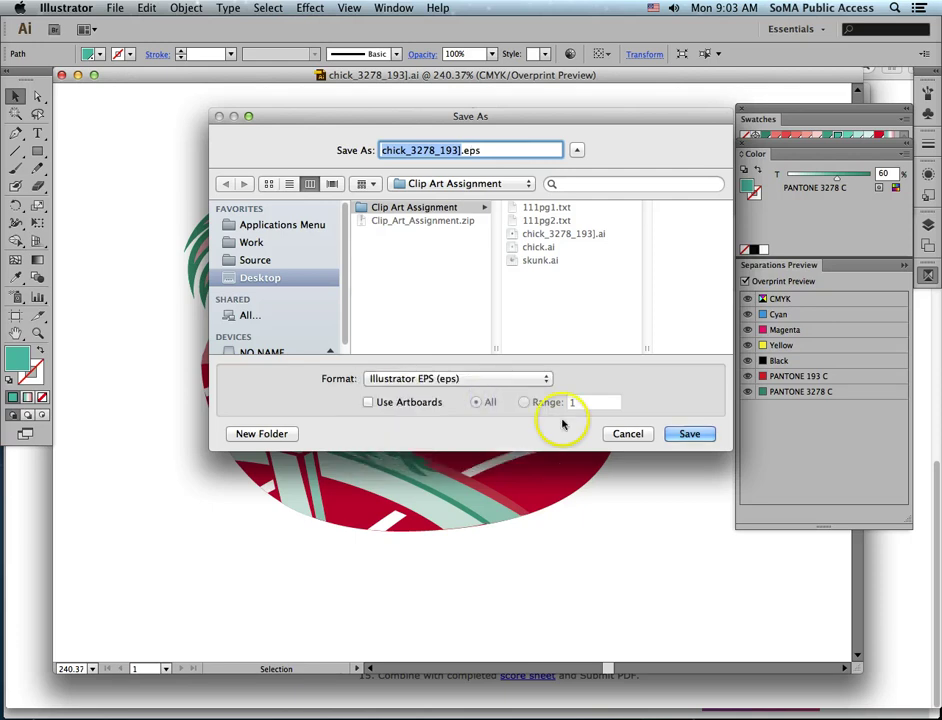
click(685, 437)
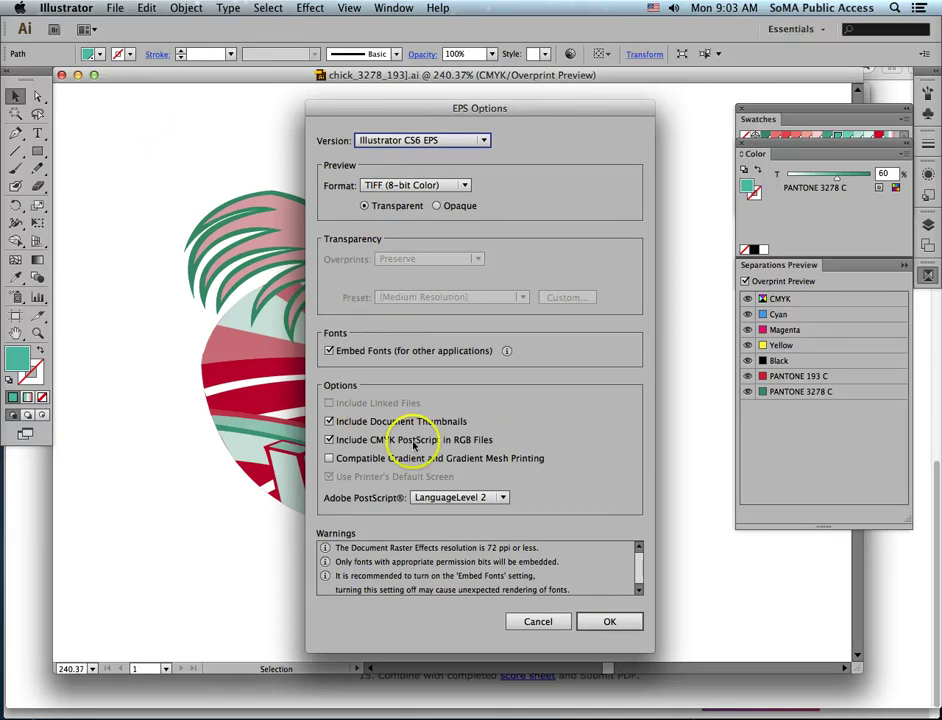
- Save the rooster artwork as an Illustrator CS6 EPS with the current EPS options
click(605, 620)
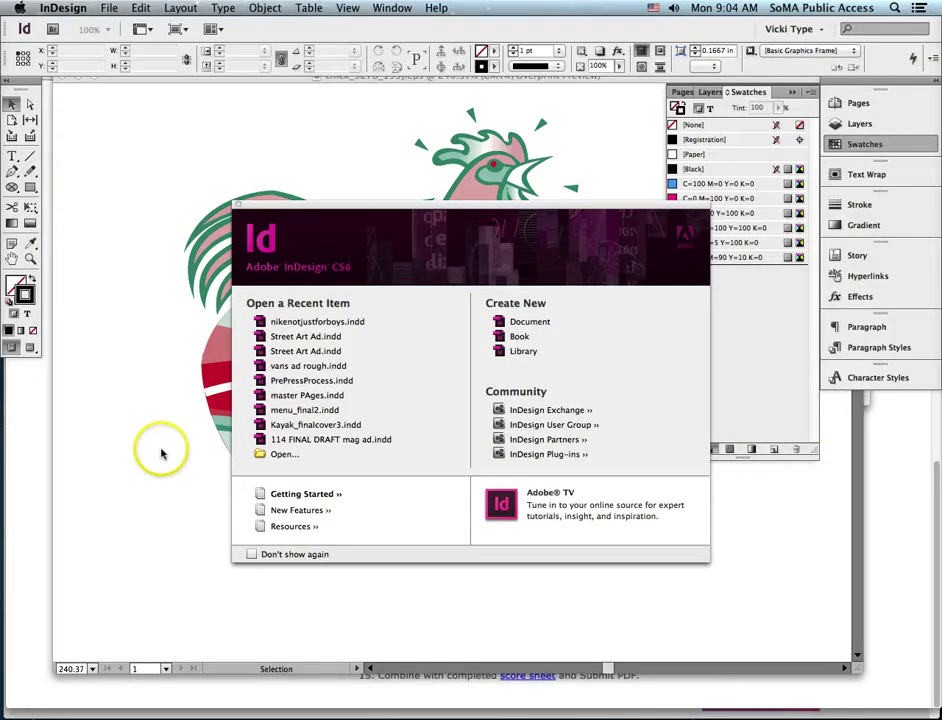
- In InDesign, start a new one-page Letter document without facing pages and with a 0.125 in bleed on all sides
key(super+n)
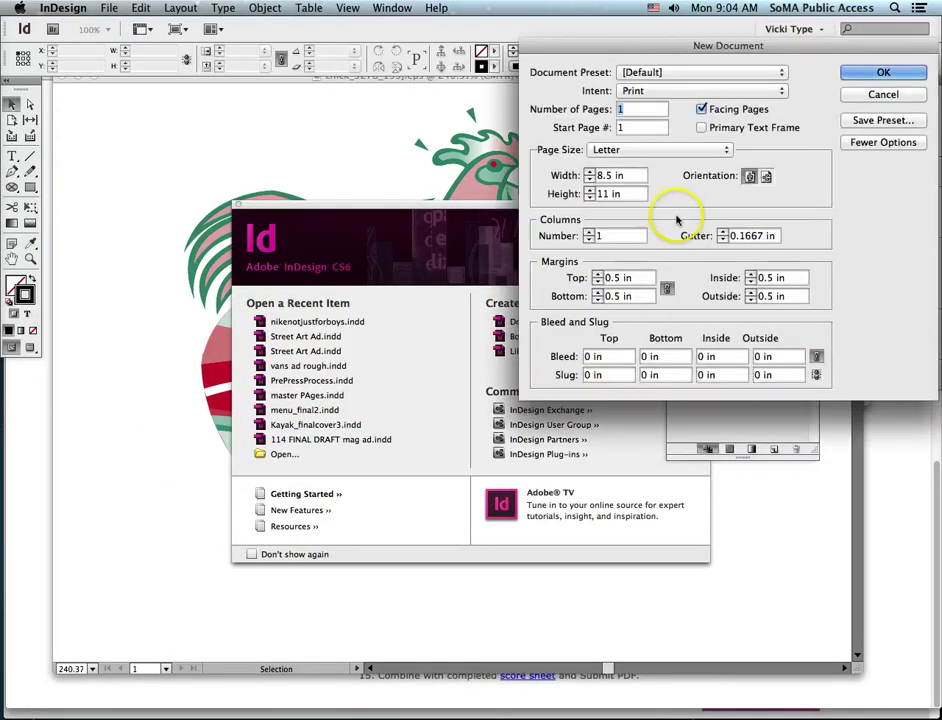
click(703, 109)
click(650, 118)
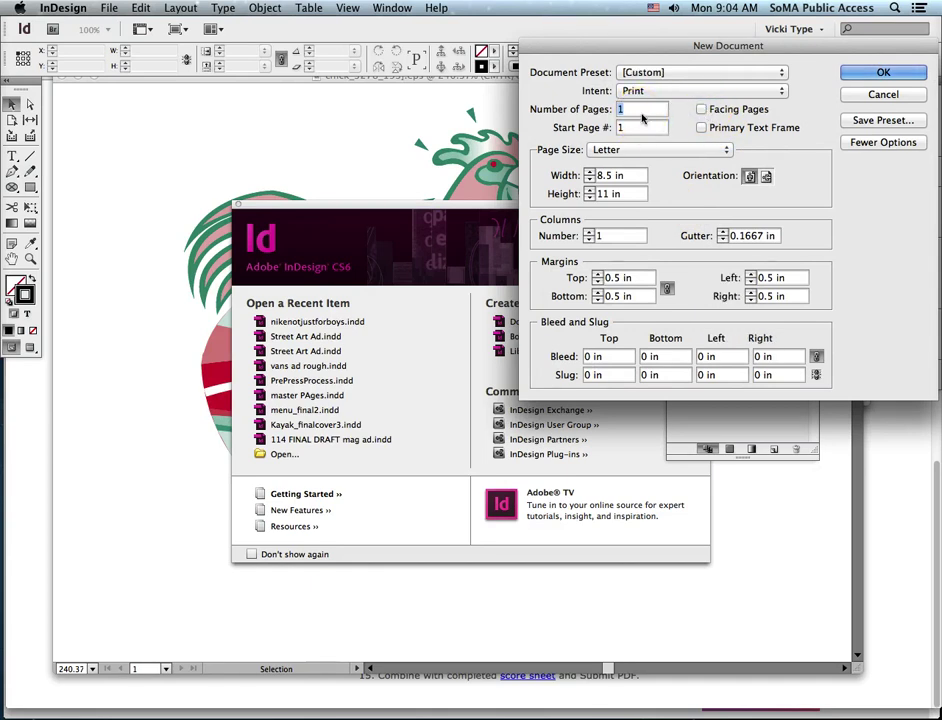
click(601, 355)
text(.125)
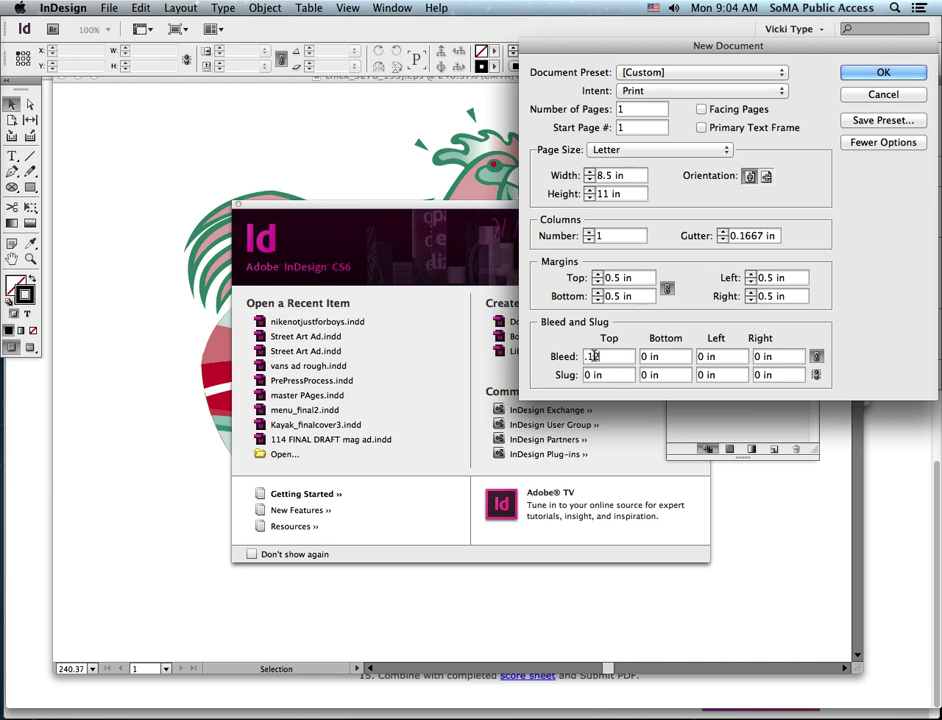
click(737, 385)
click(775, 358)
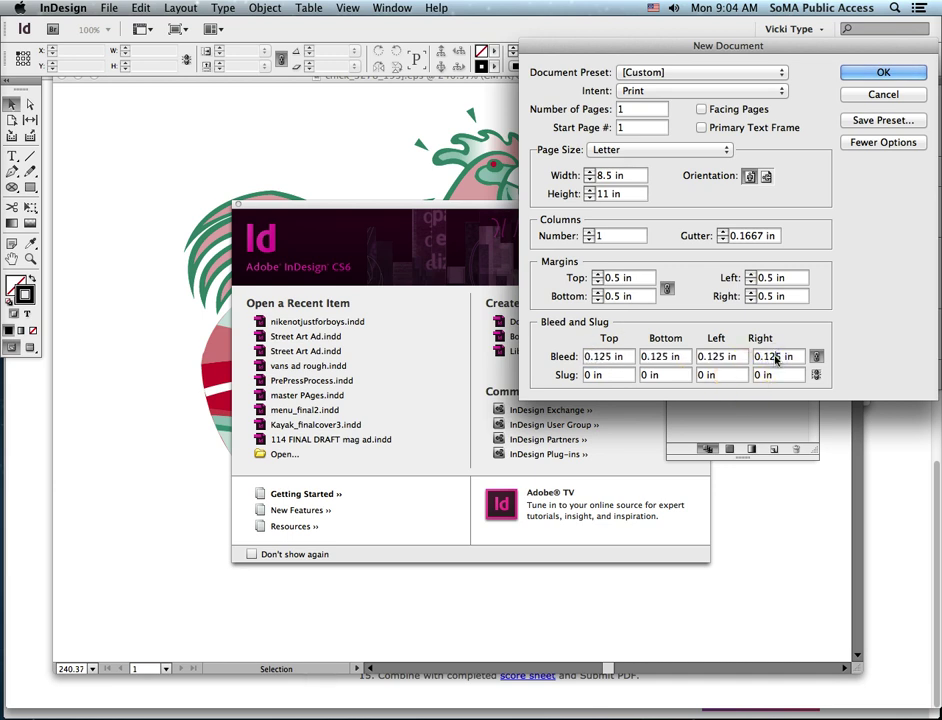
- Set all four margins of the new document to 0.75 in
click(617, 285)
click(597, 274)
click(597, 274)
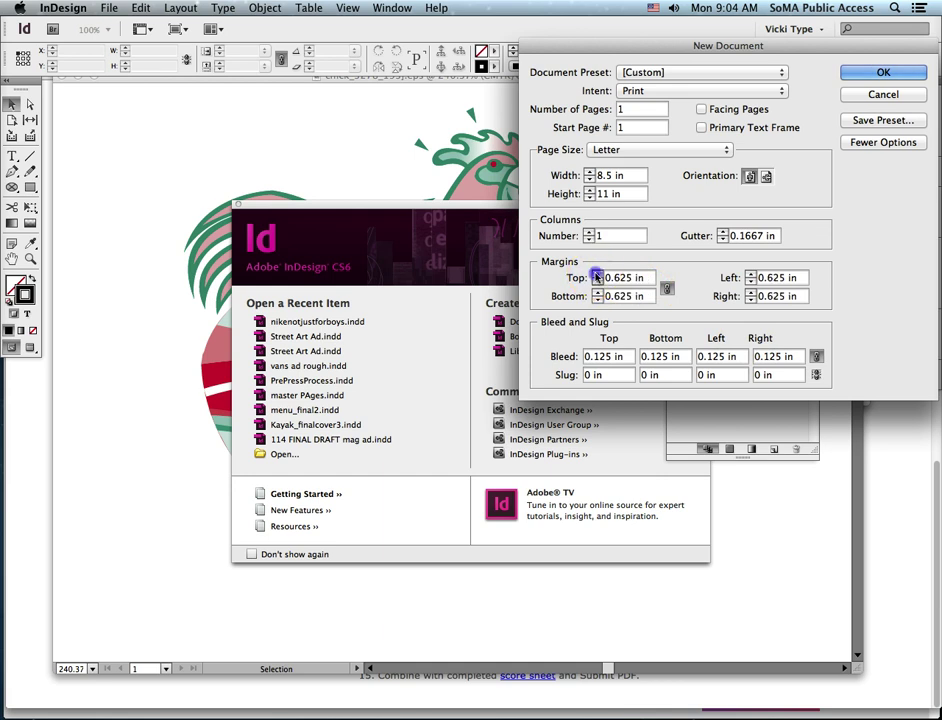
click(597, 274)
click(597, 274)
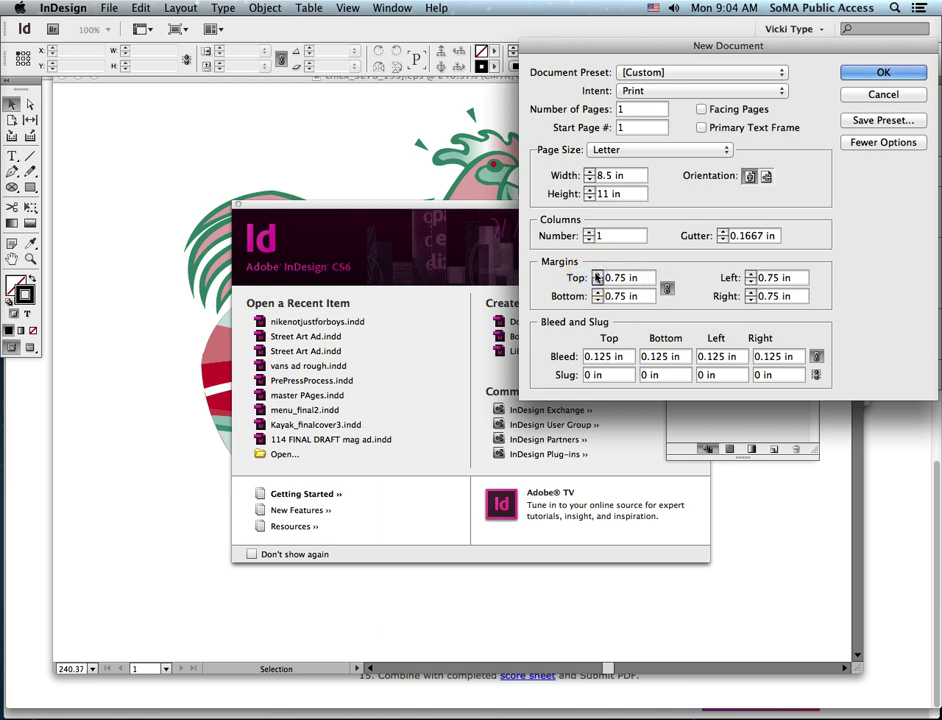
- Give the page 2 columns with a 0.3125 in gutter and create the document
click(590, 237)
click(590, 231)
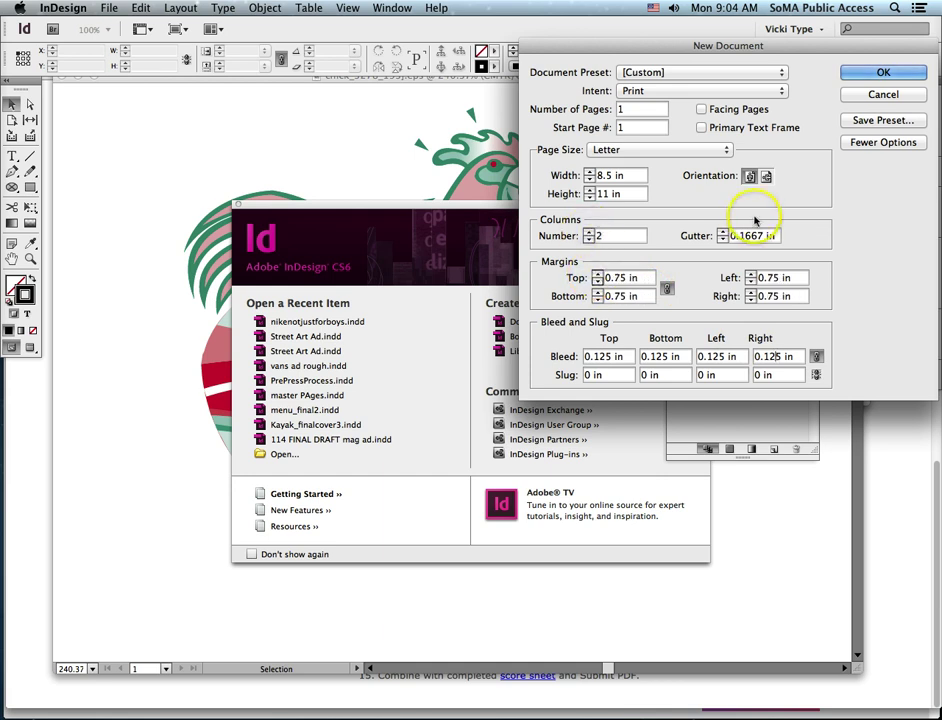
click(722, 231)
click(722, 231)
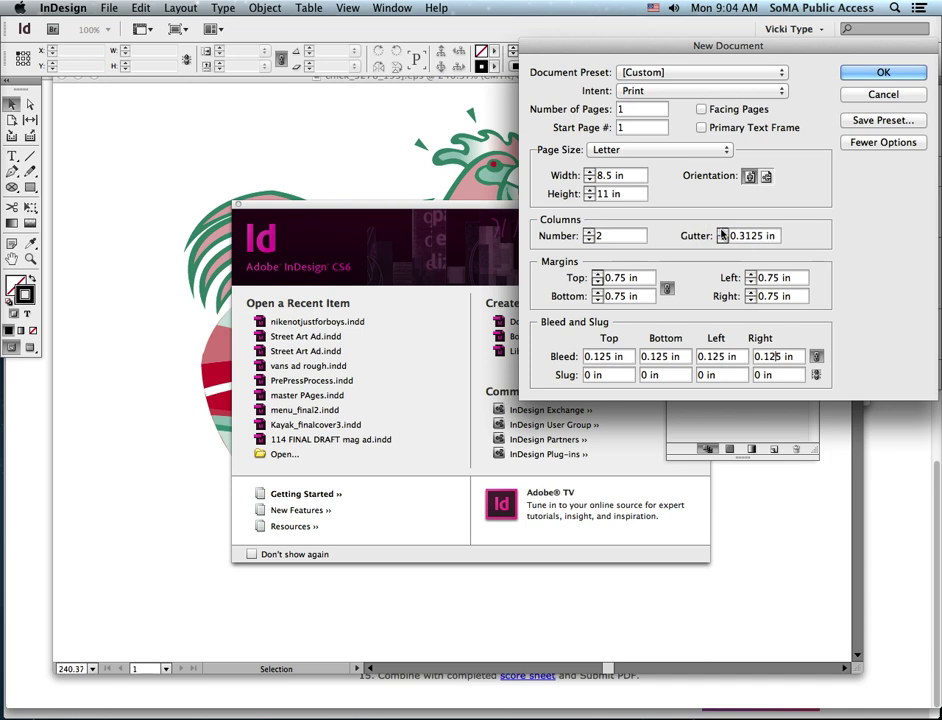
click(880, 73)
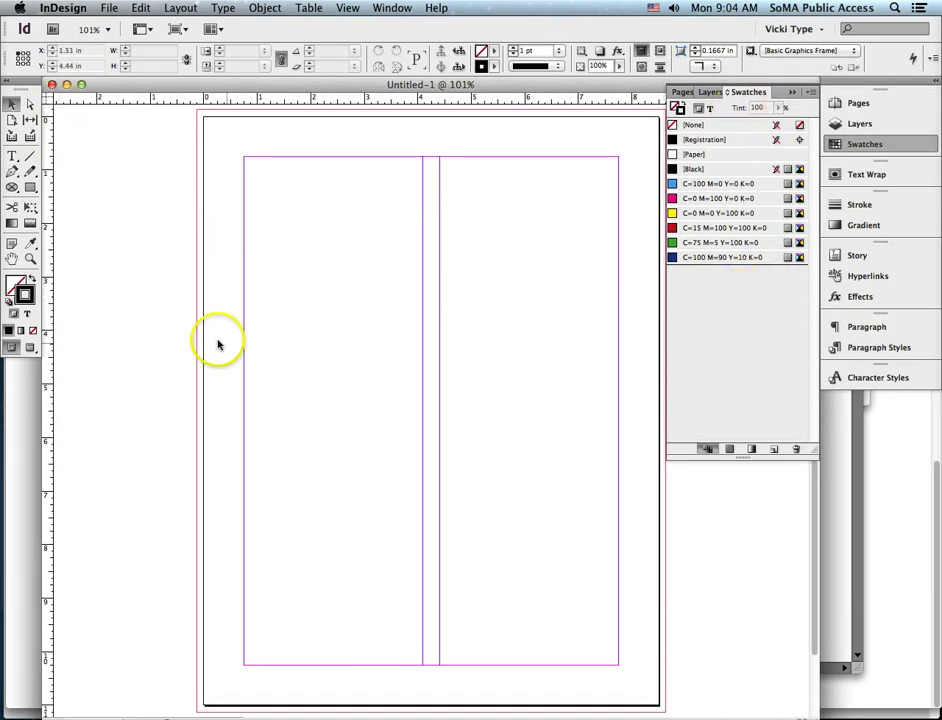
- Set the default stroke to none and place chick_3278_193].ai over the first column, about 4.01 in wide and 3.73 in high
click(31, 331)
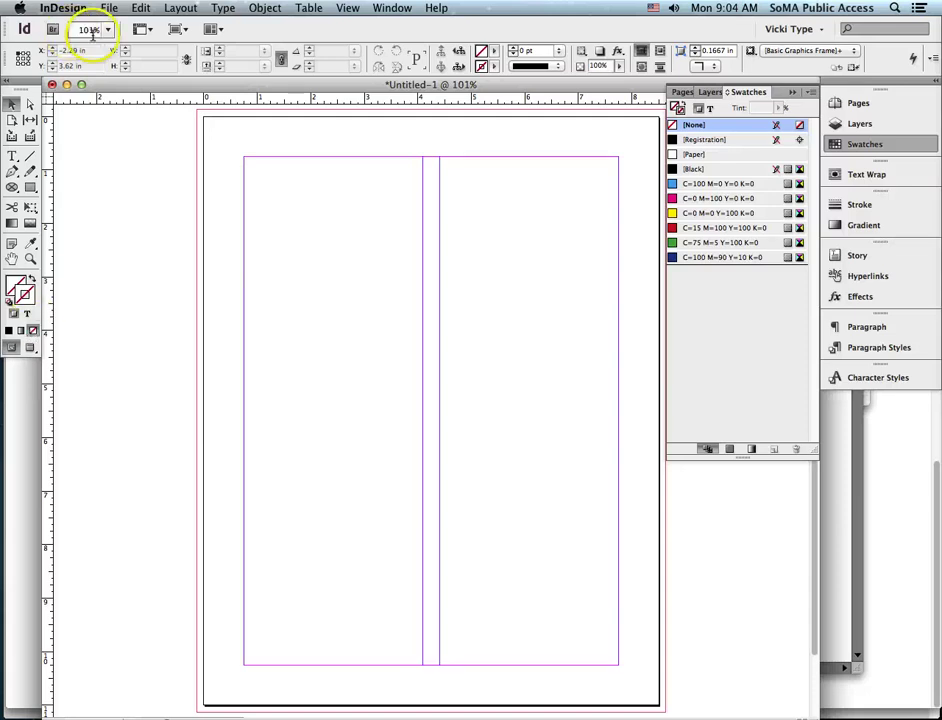
click(109, 8)
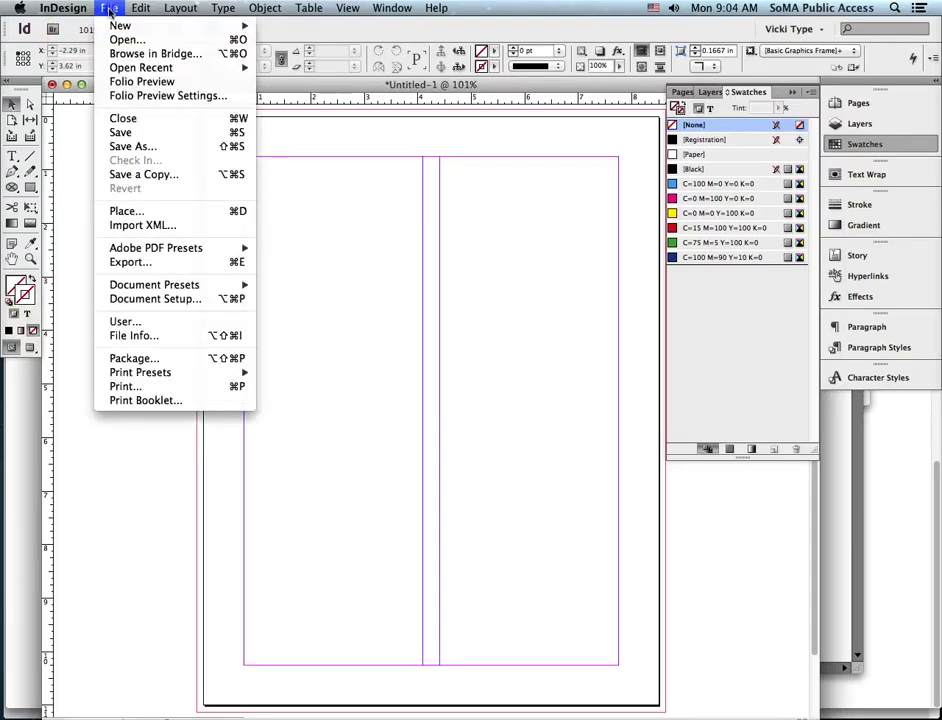
mouse_move(143, 256)
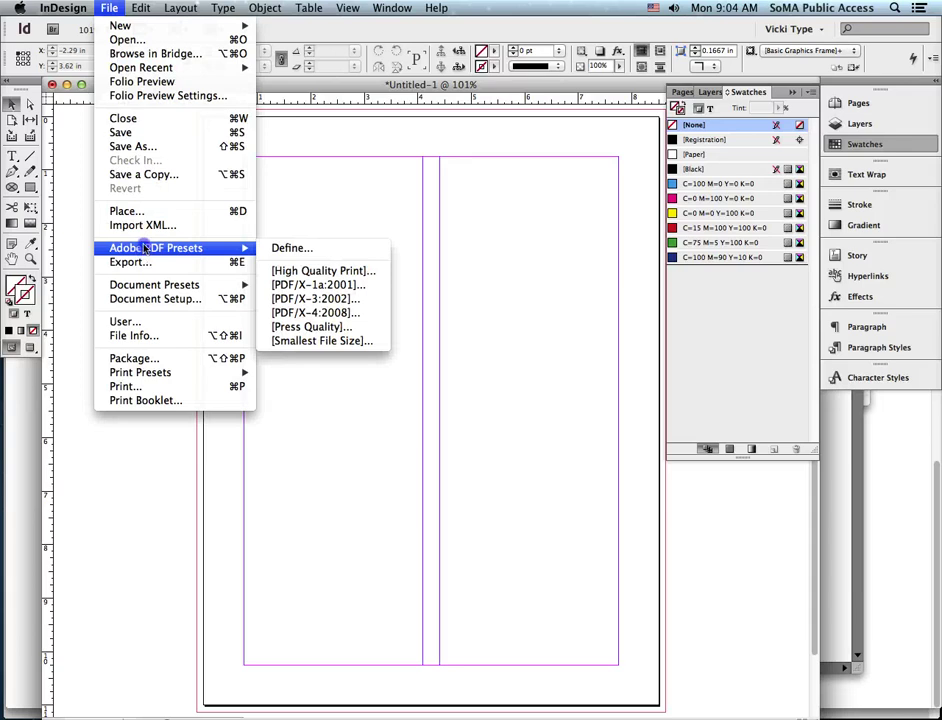
click(150, 213)
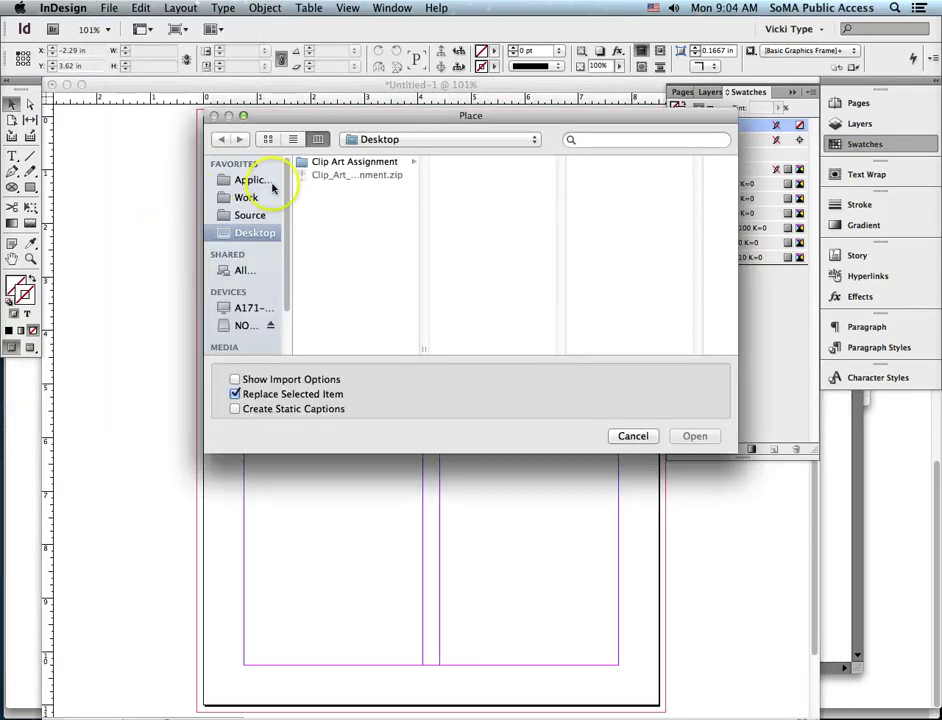
click(355, 162)
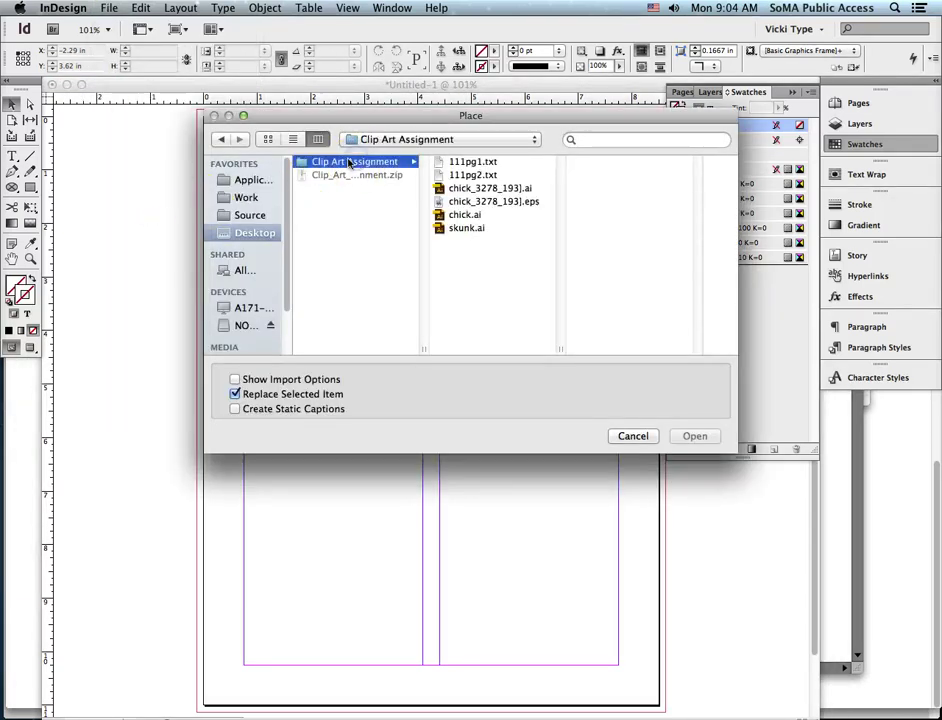
click(505, 189)
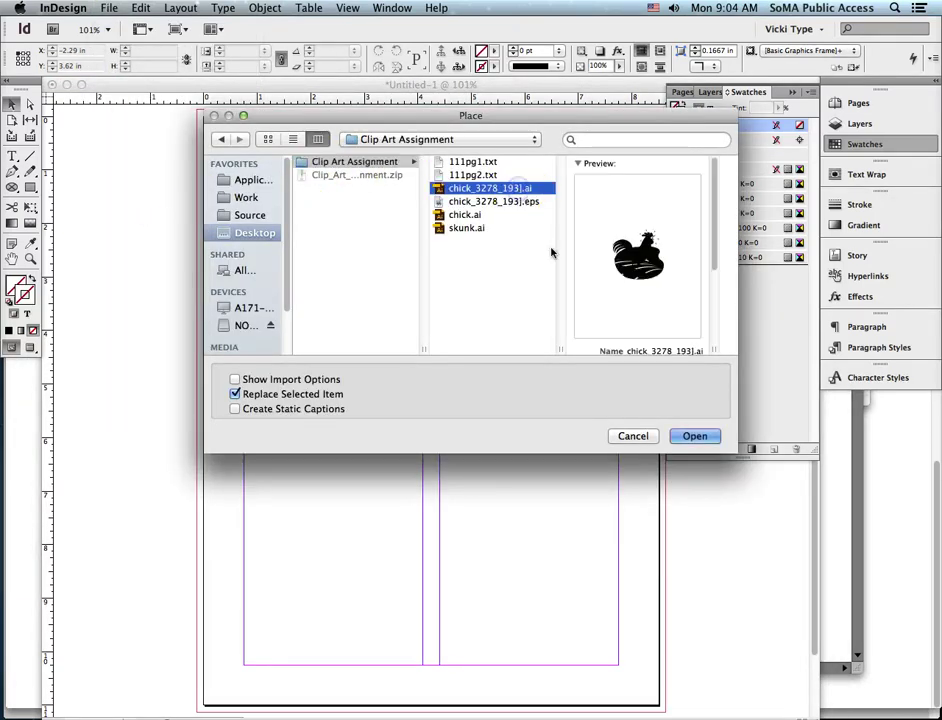
click(697, 437)
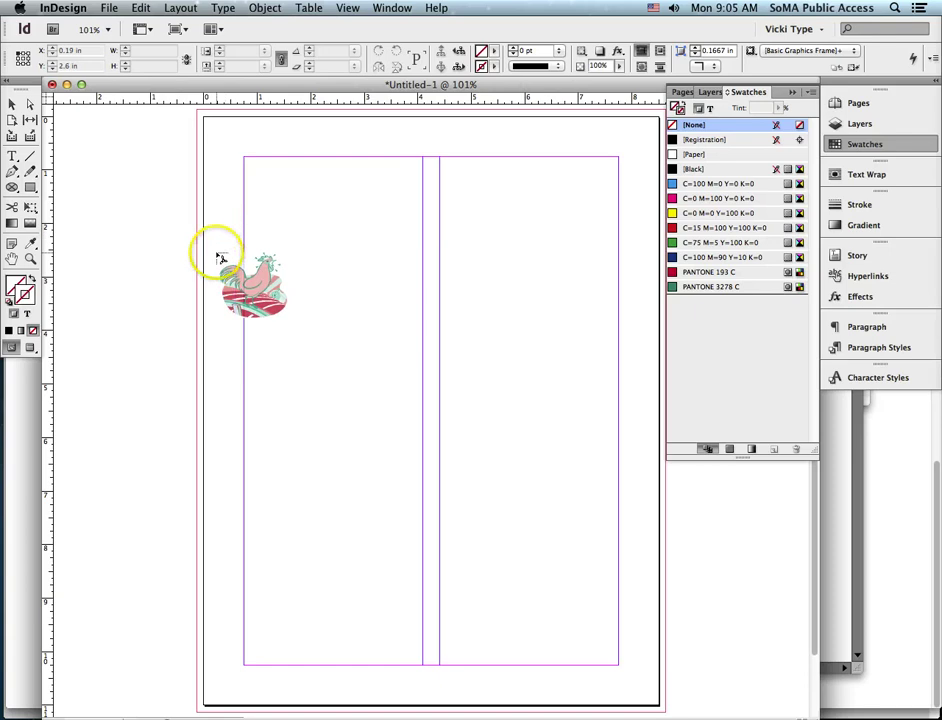
drag(216, 259, 380, 458)
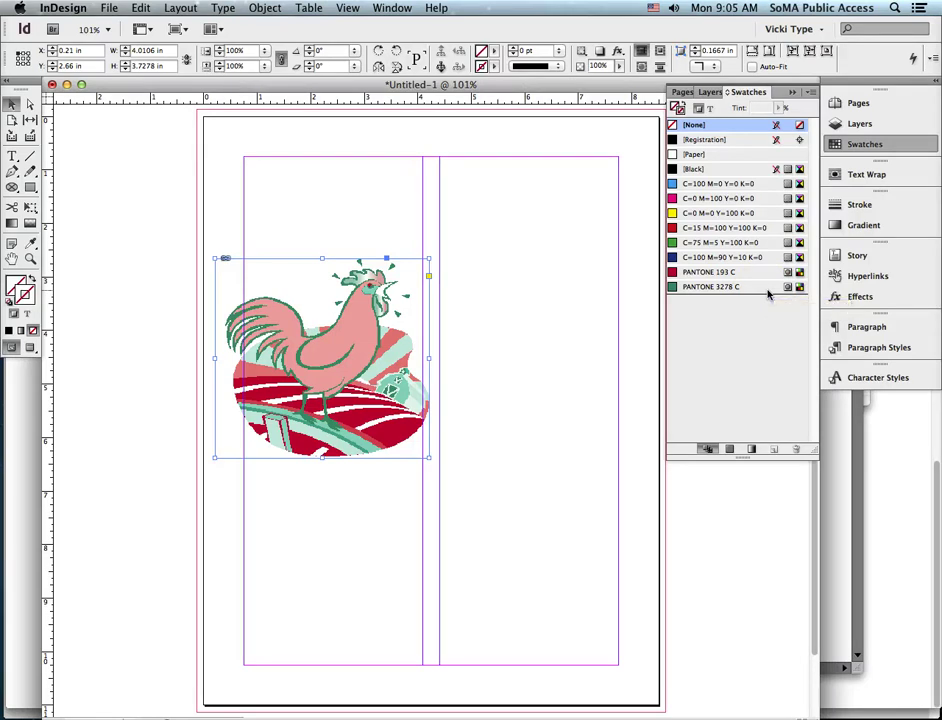
click(811, 92)
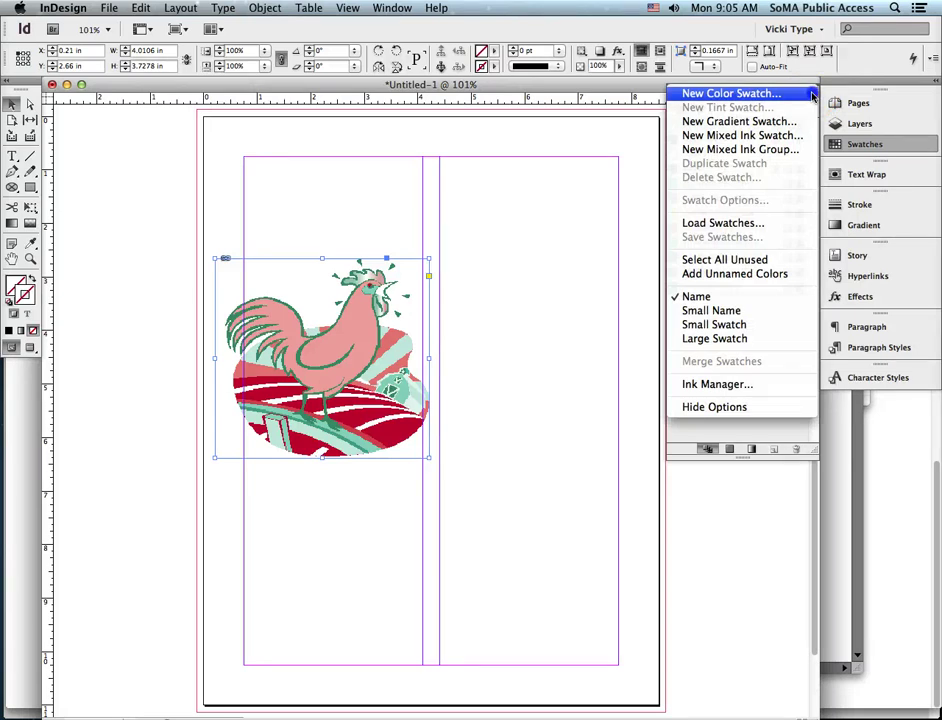
click(760, 93)
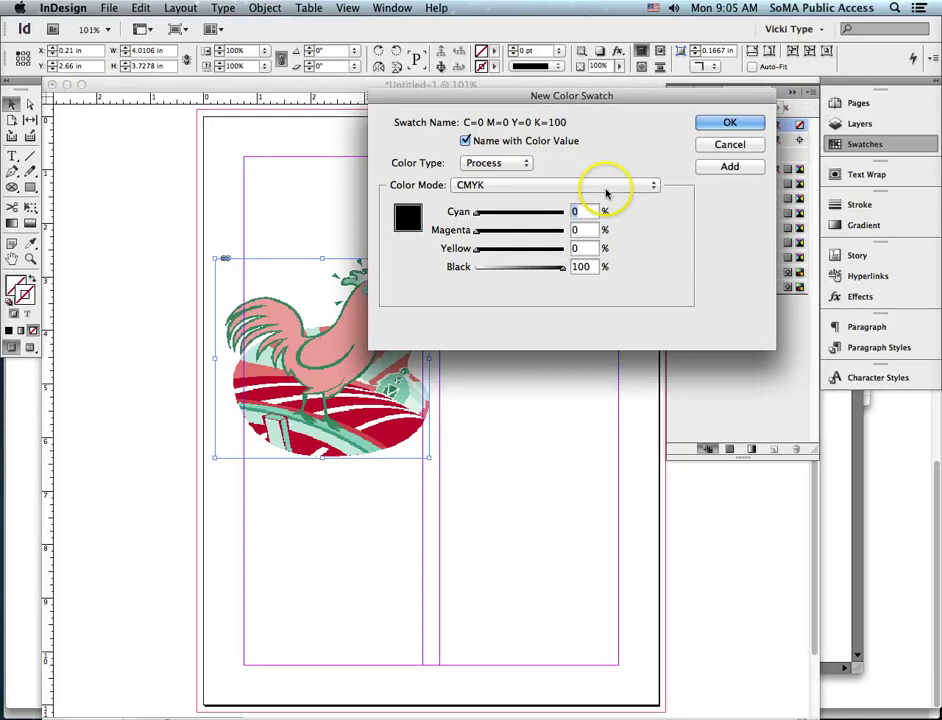
click(583, 186)
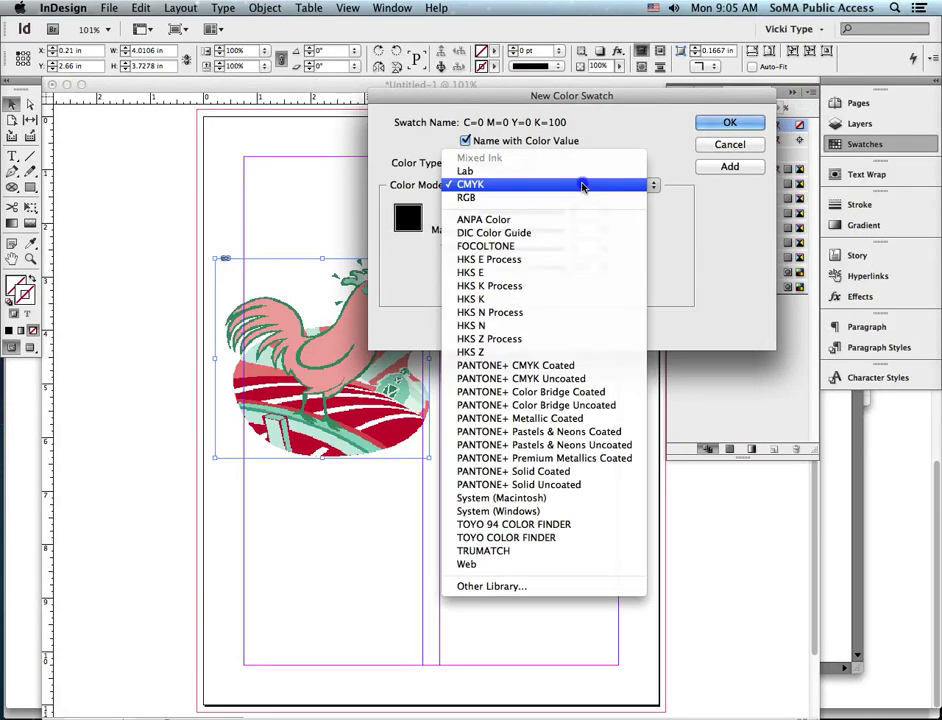
click(618, 476)
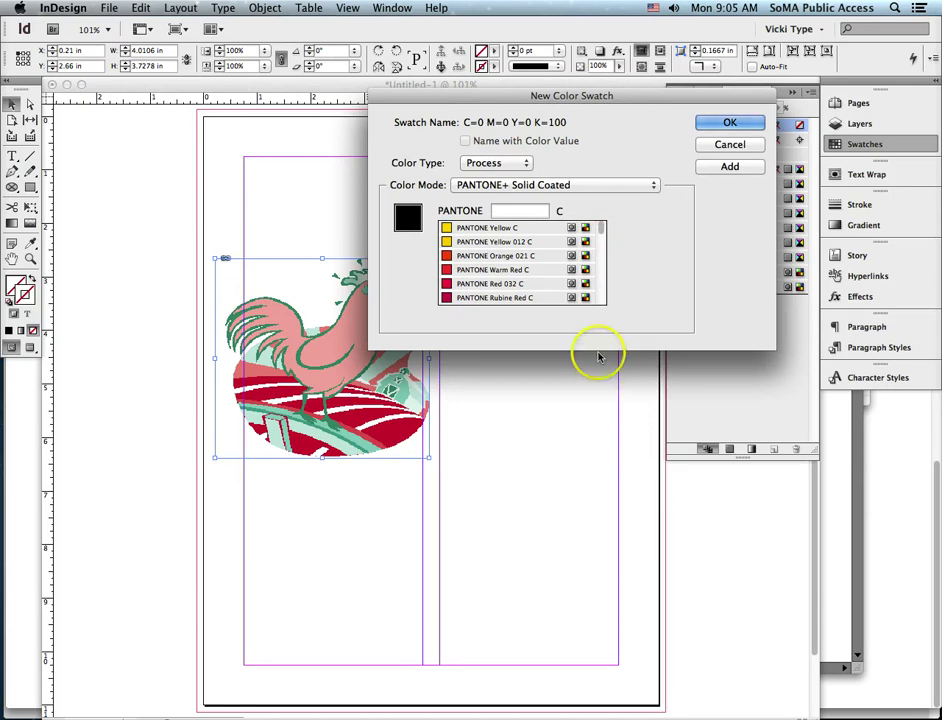
click(508, 163)
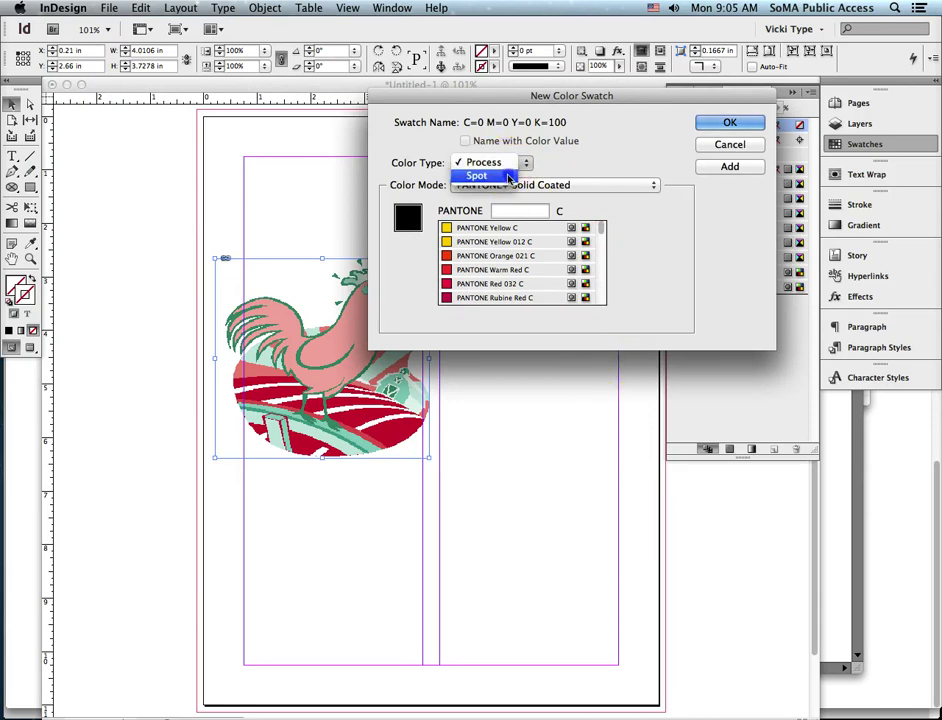
click(508, 177)
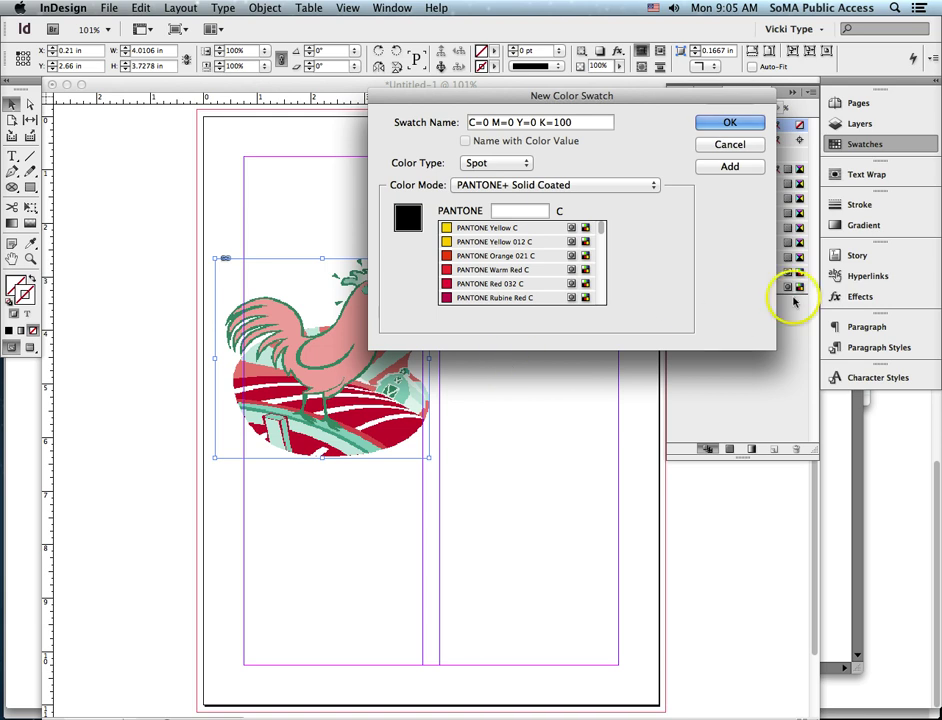
click(751, 150)
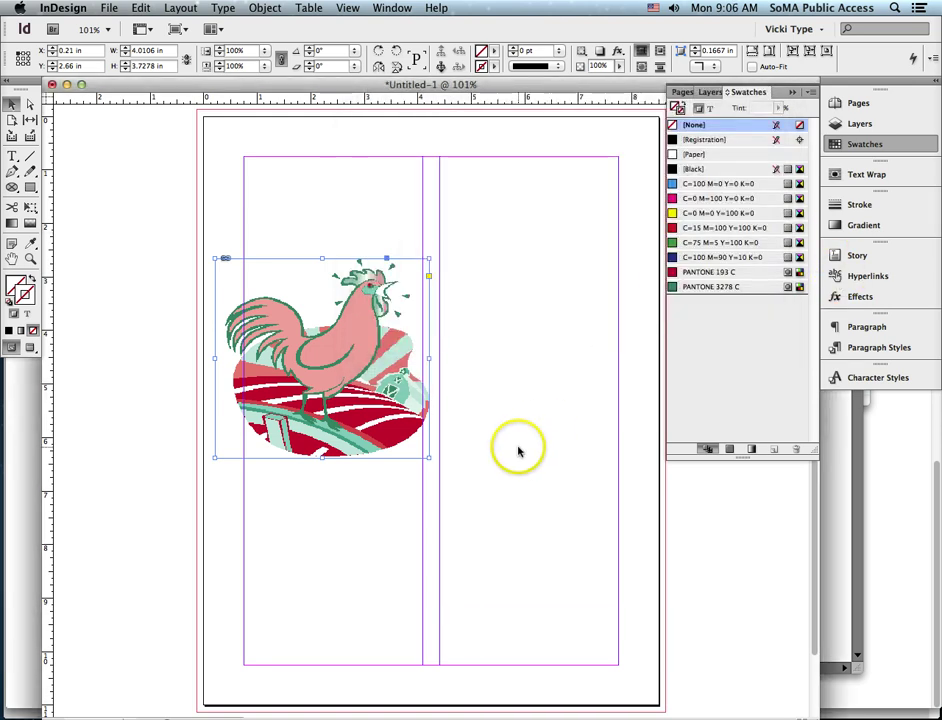
- Place the text file 111pg1.txt, undo its replacement of the rooster, and flow it into a frame filling the second column
click(109, 8)
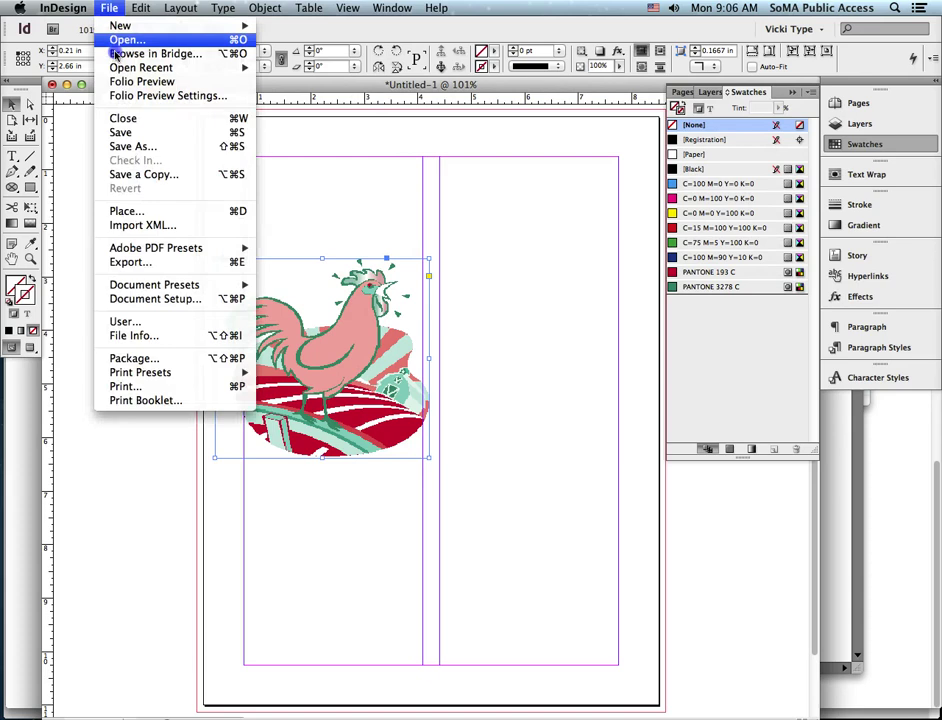
click(137, 208)
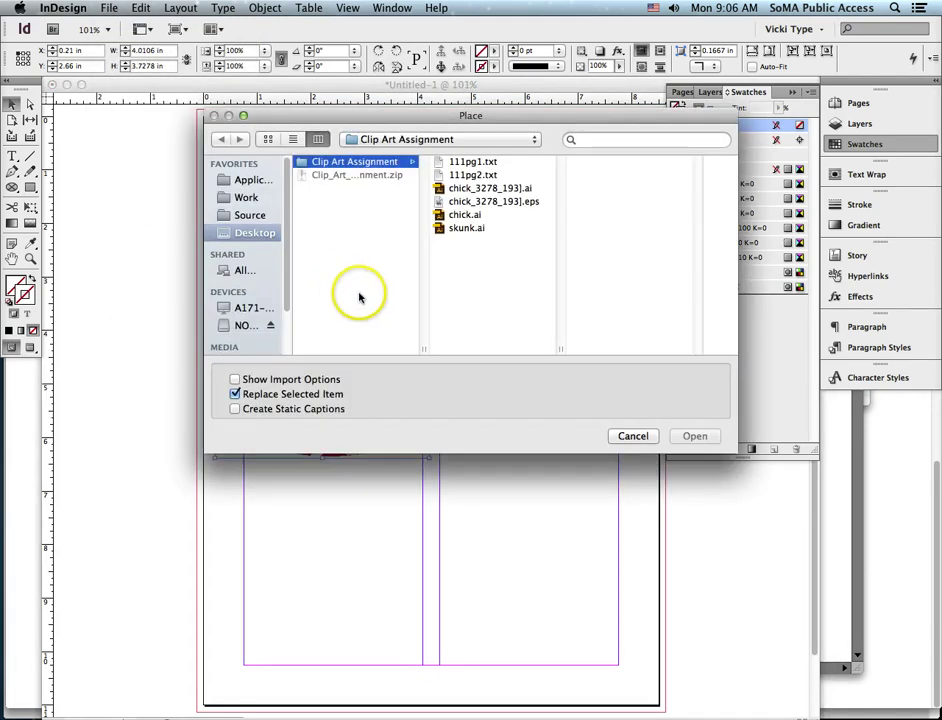
click(481, 160)
click(695, 436)
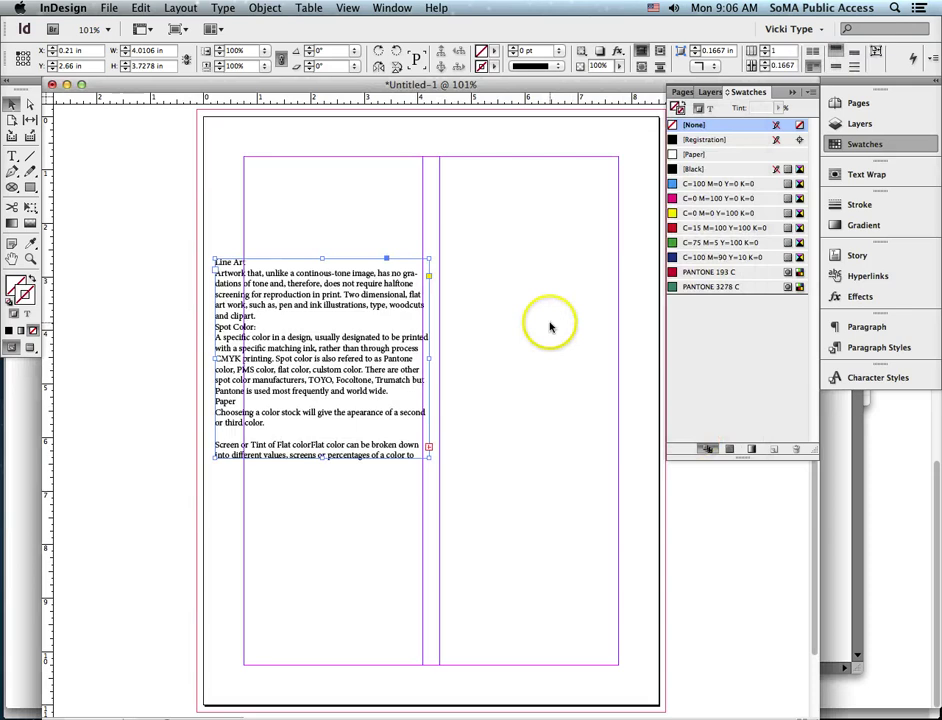
key(super+z)
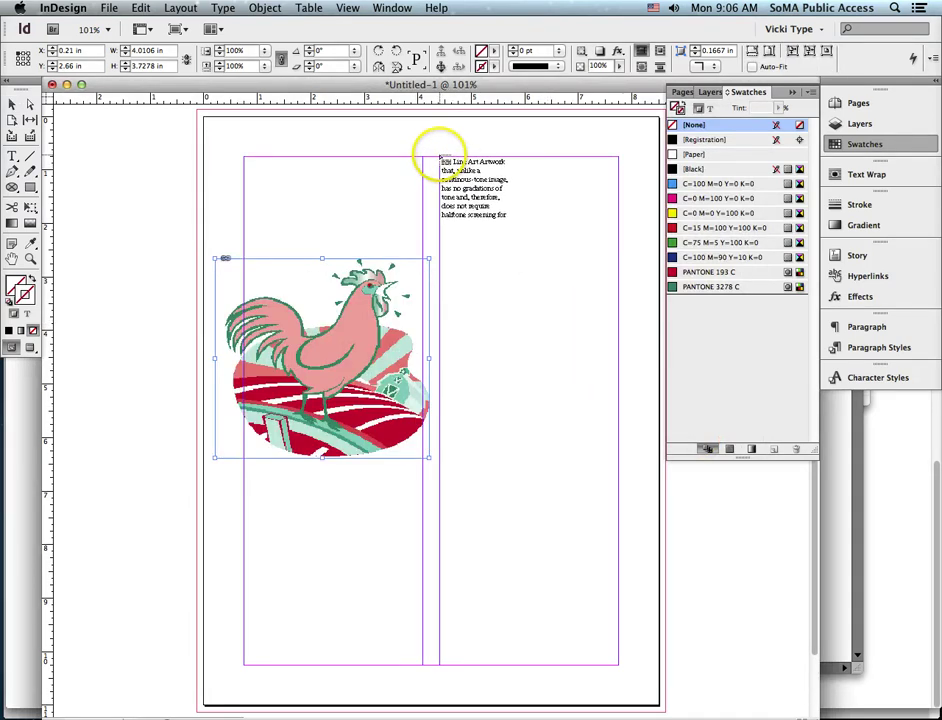
drag(440, 157, 618, 664)
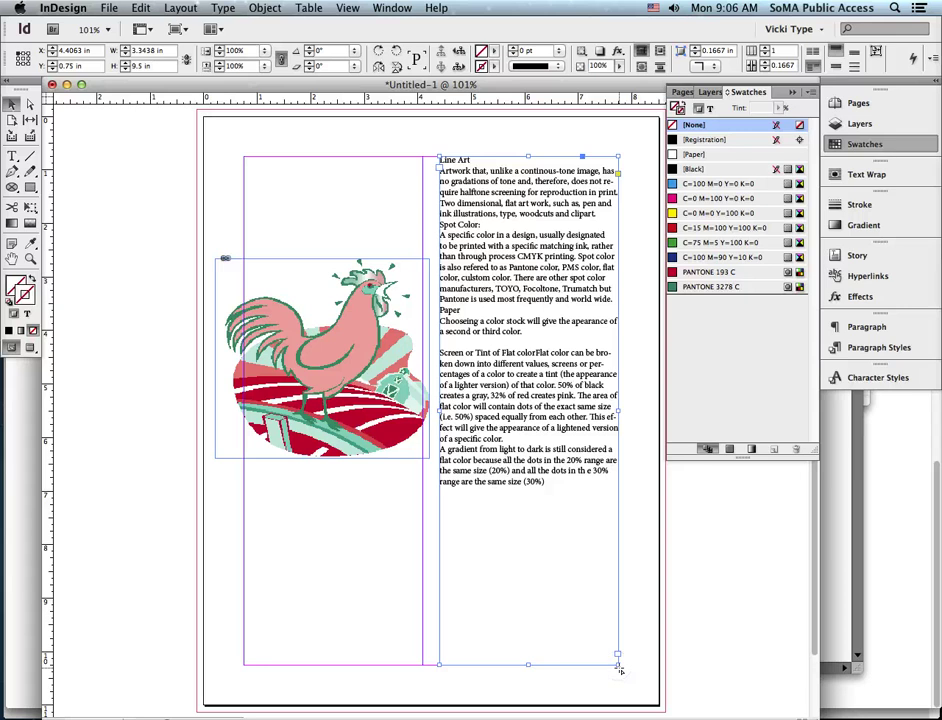
- Draw a text frame about 5.08 by 2 in above the rooster and enter a first name followed by "came to school before the rooster crowed!"
click(12, 155)
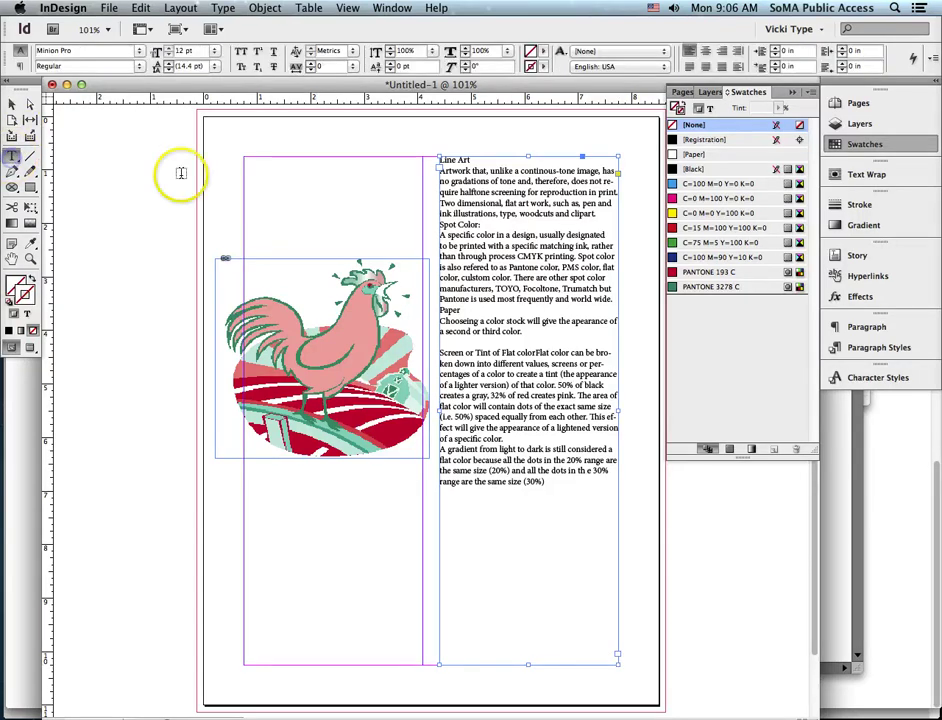
triple_click(479, 158)
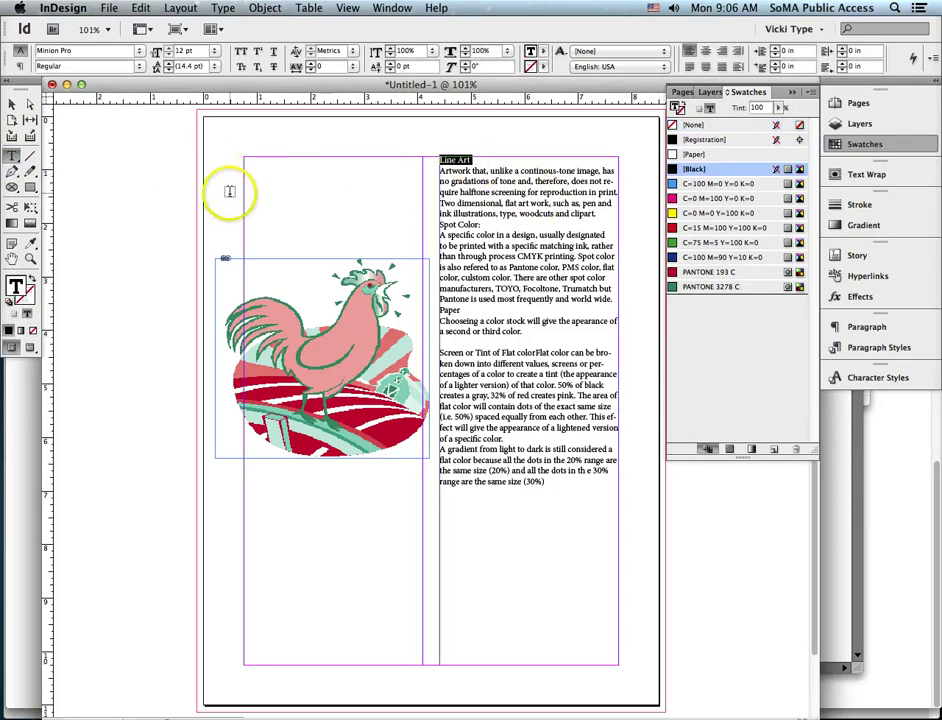
drag(155, 222, 425, 115)
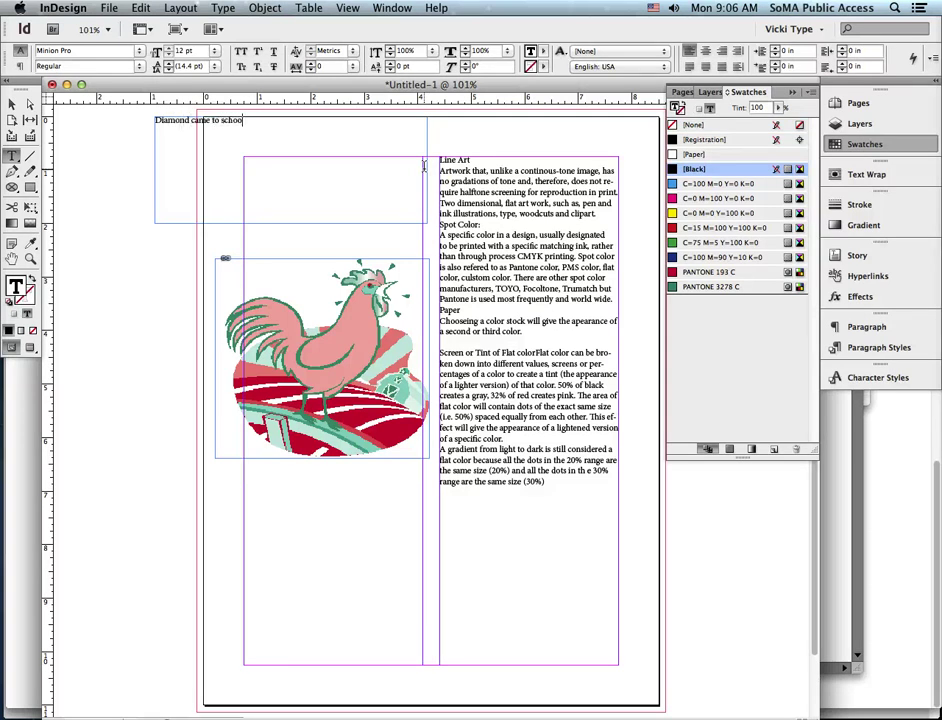
text(before the rooster crowed!)
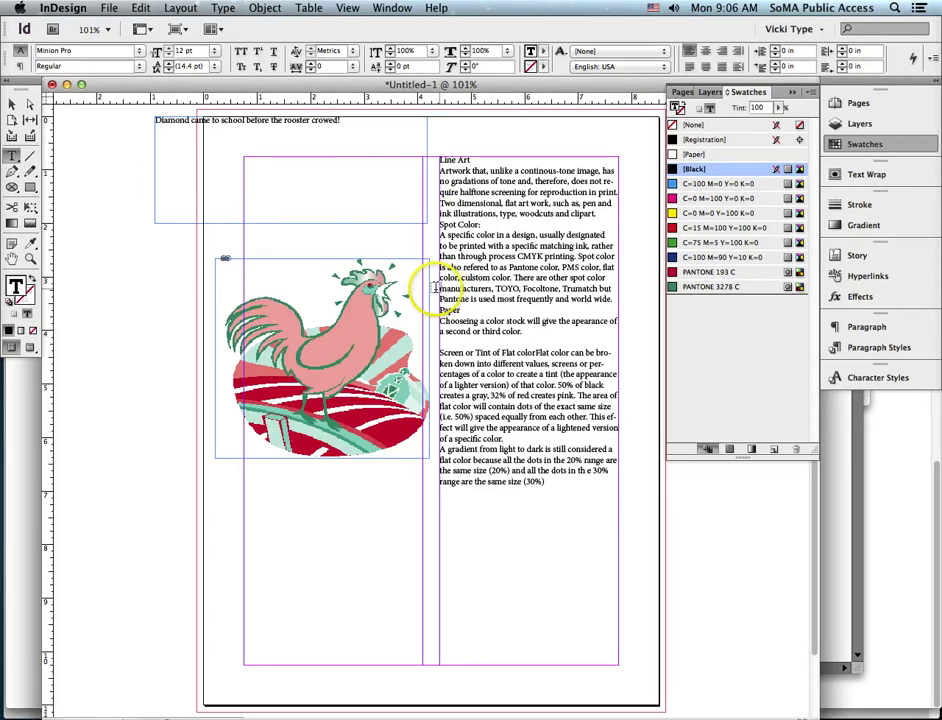
click(12, 103)
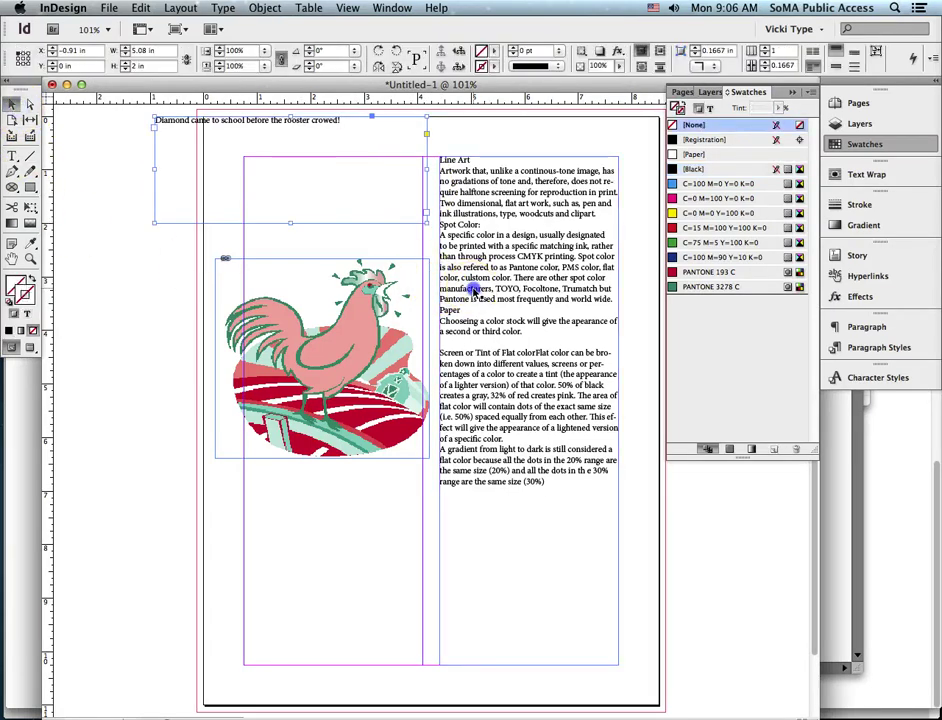
- Move the body text frame down the second column and position the headline frame between the side margins, about 7 in wide
drag(472, 292, 472, 419)
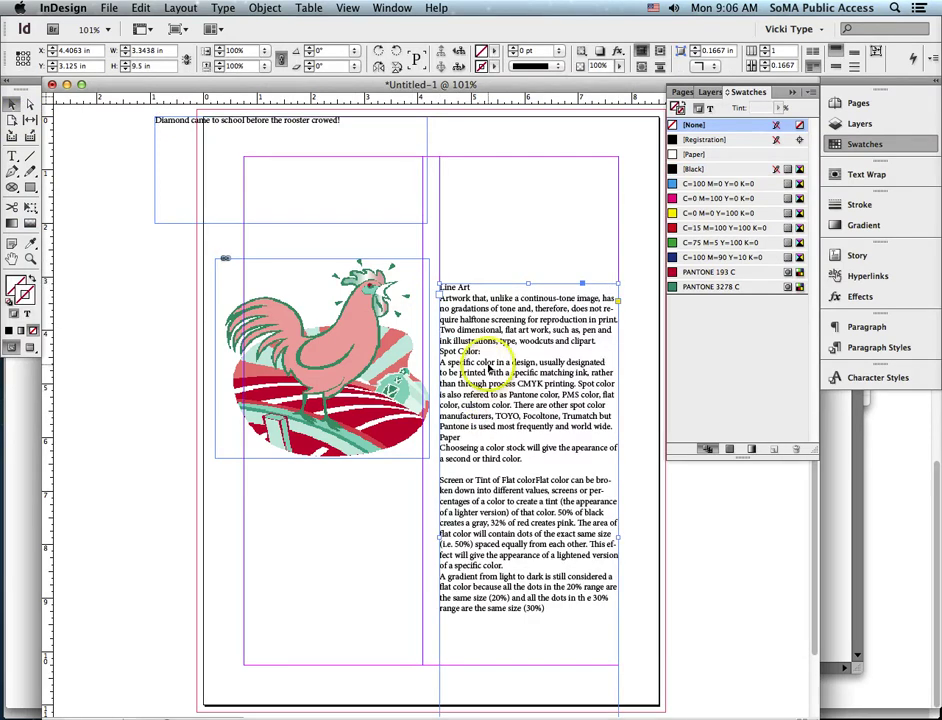
drag(530, 281, 446, 378)
drag(336, 210, 426, 251)
drag(513, 260, 618, 245)
- Colour the whole headline sentence PANTONE 193 C and set its font to Impact
click(14, 156)
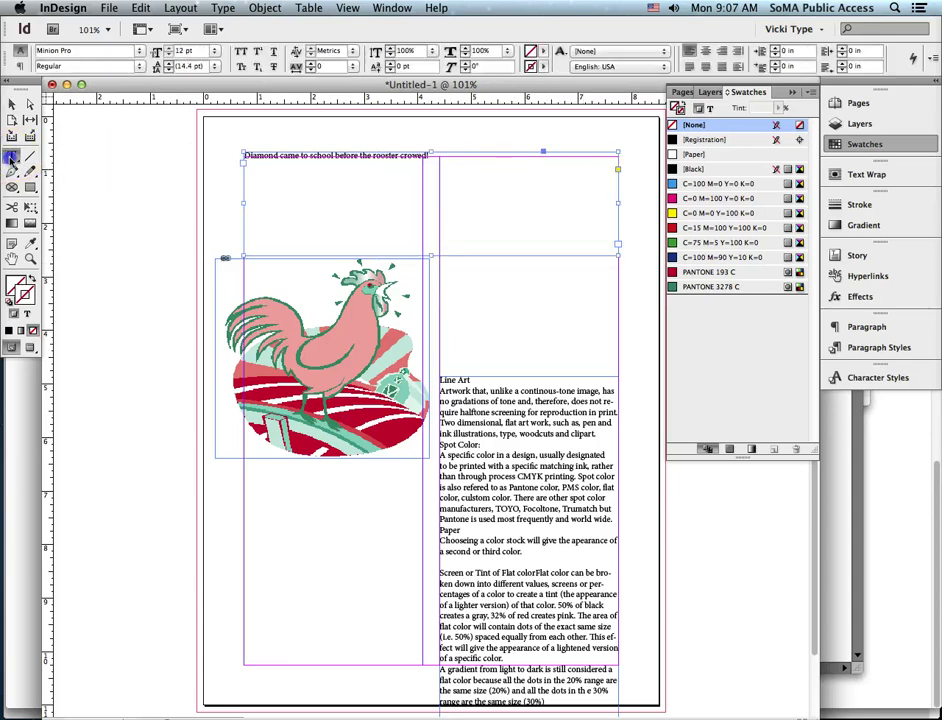
triple_click(382, 156)
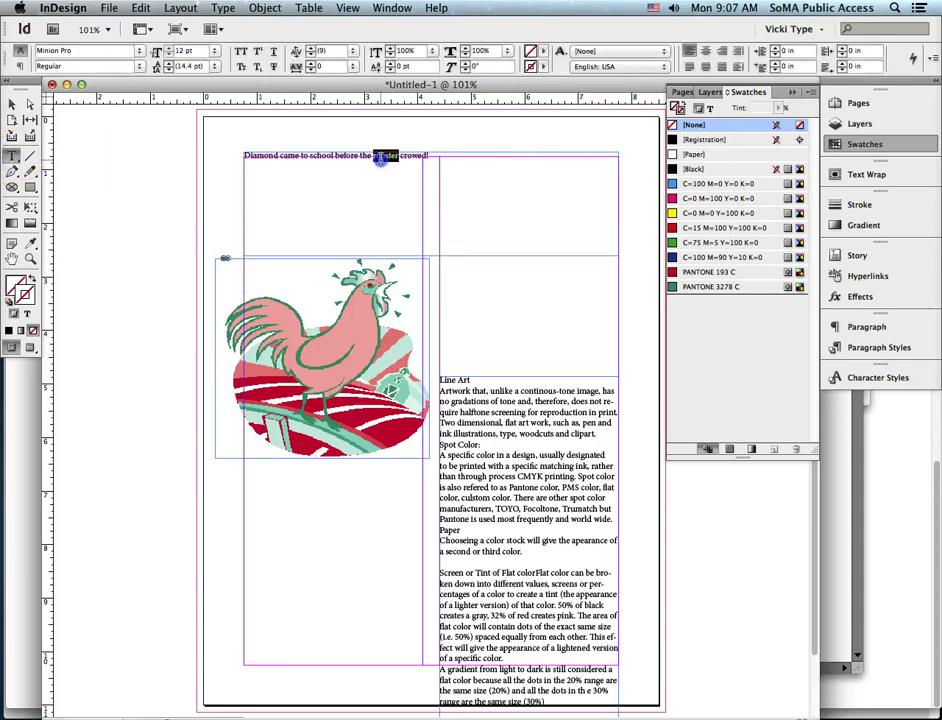
click(700, 272)
click(122, 50)
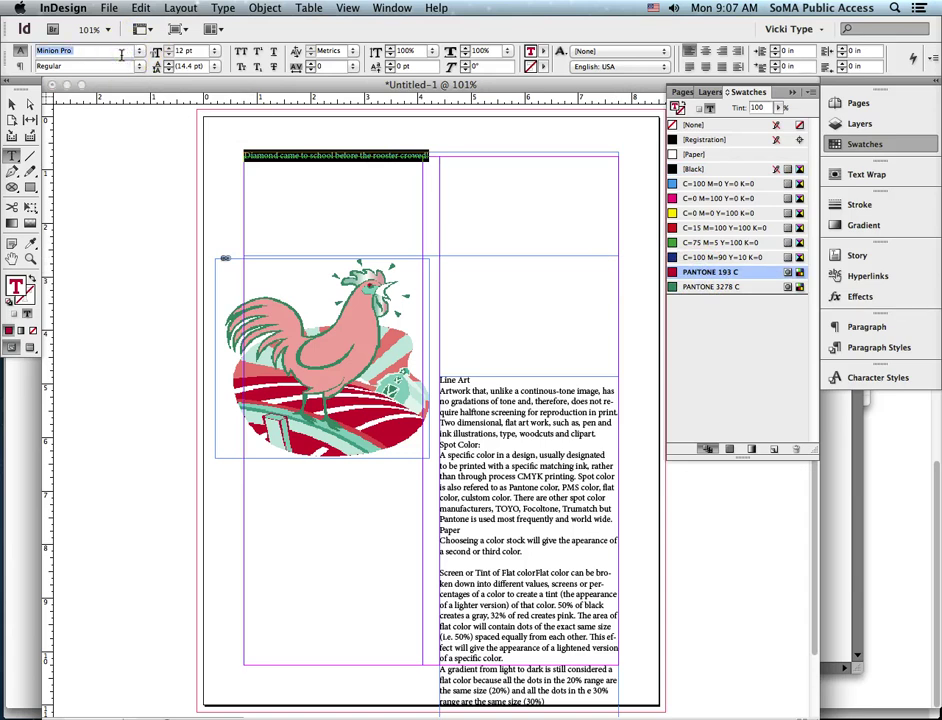
text(Impact)
key(Return)
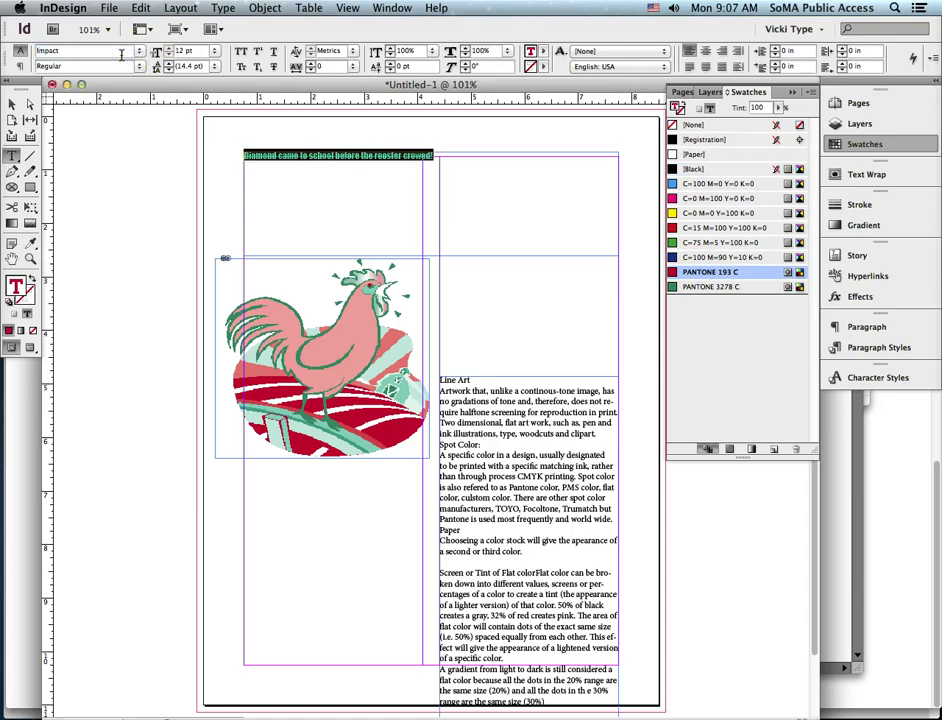
- Set the headline's font size to 24 pt
click(190, 50)
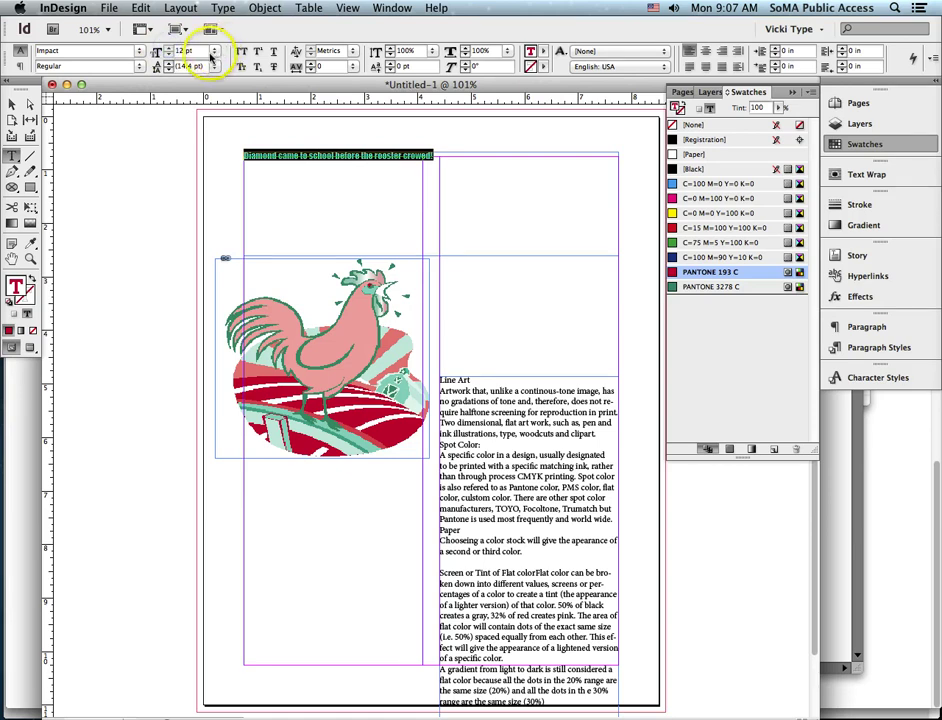
double_click(198, 50)
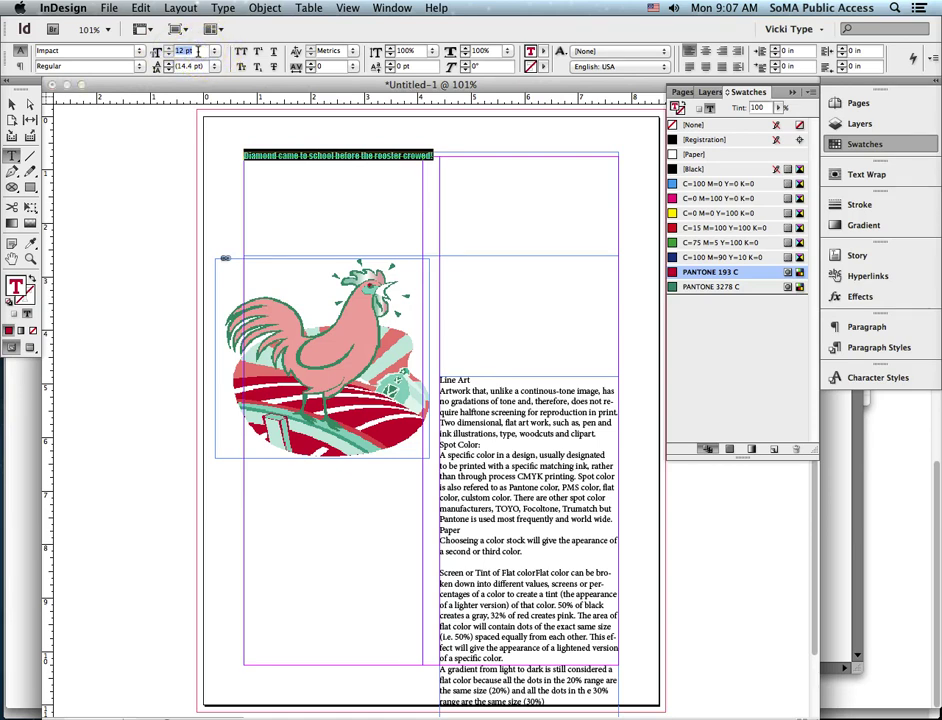
text(24)
key(Return)
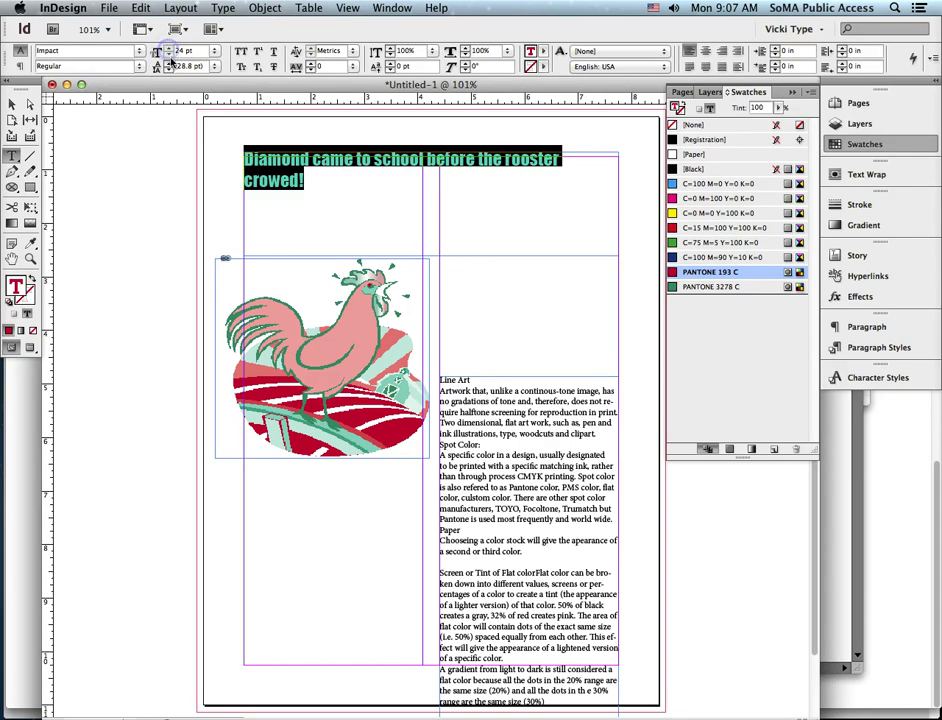
click(125, 128)
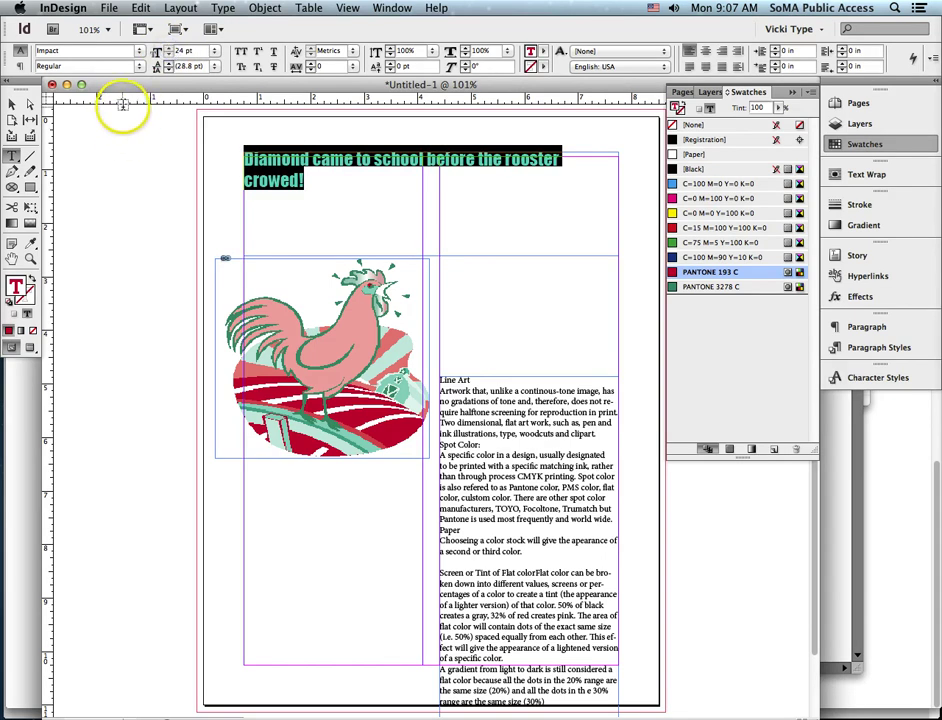
- Set the font size of the entire headline to 30 pt
drag(305, 185, 229, 150)
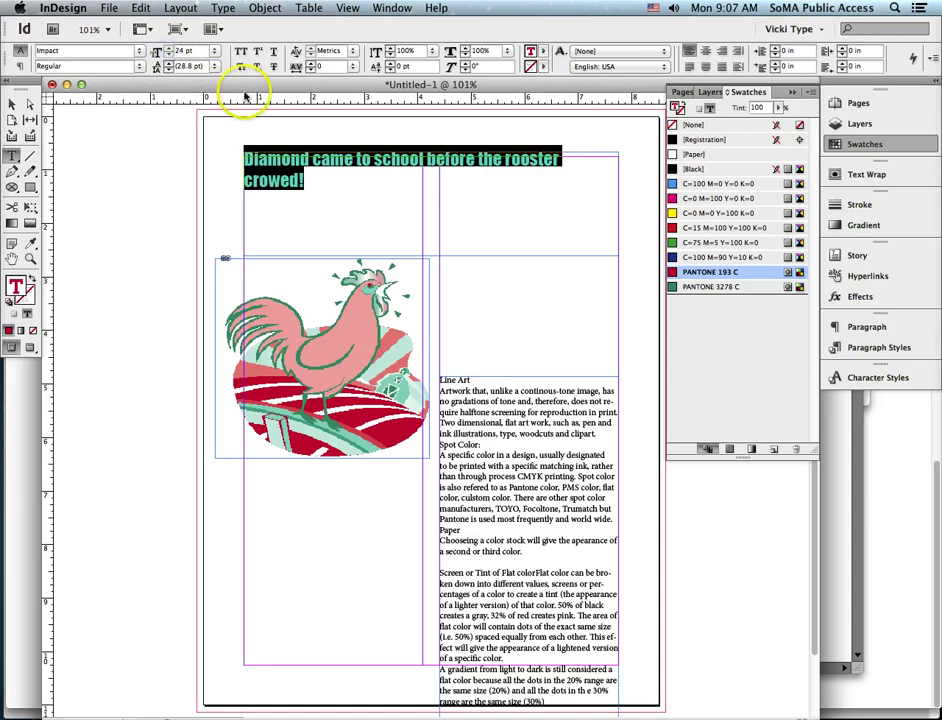
click(183, 49)
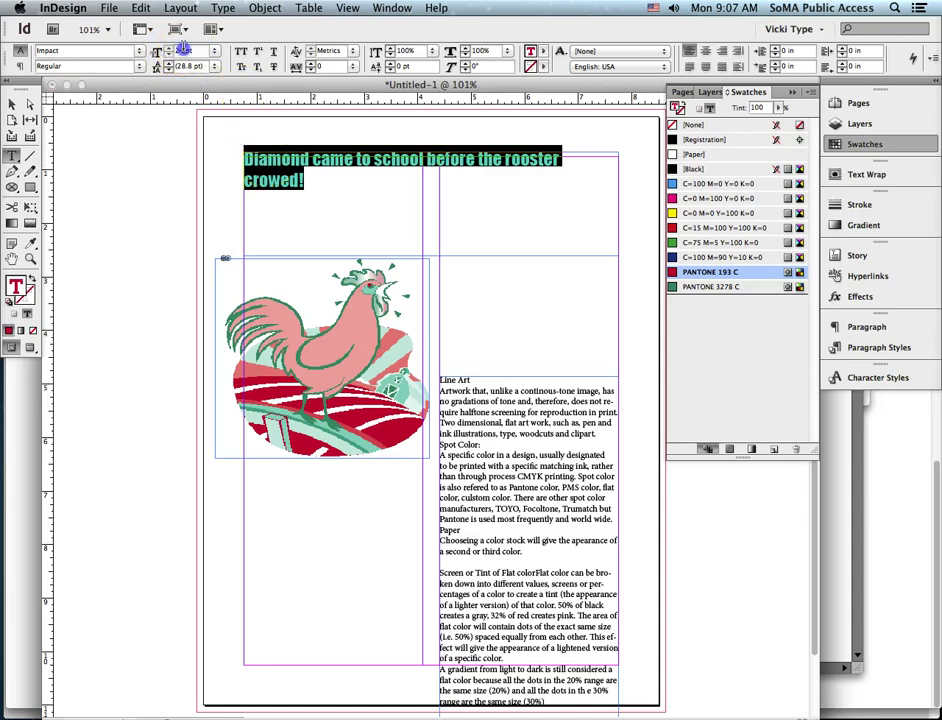
text(30)
key(Return)
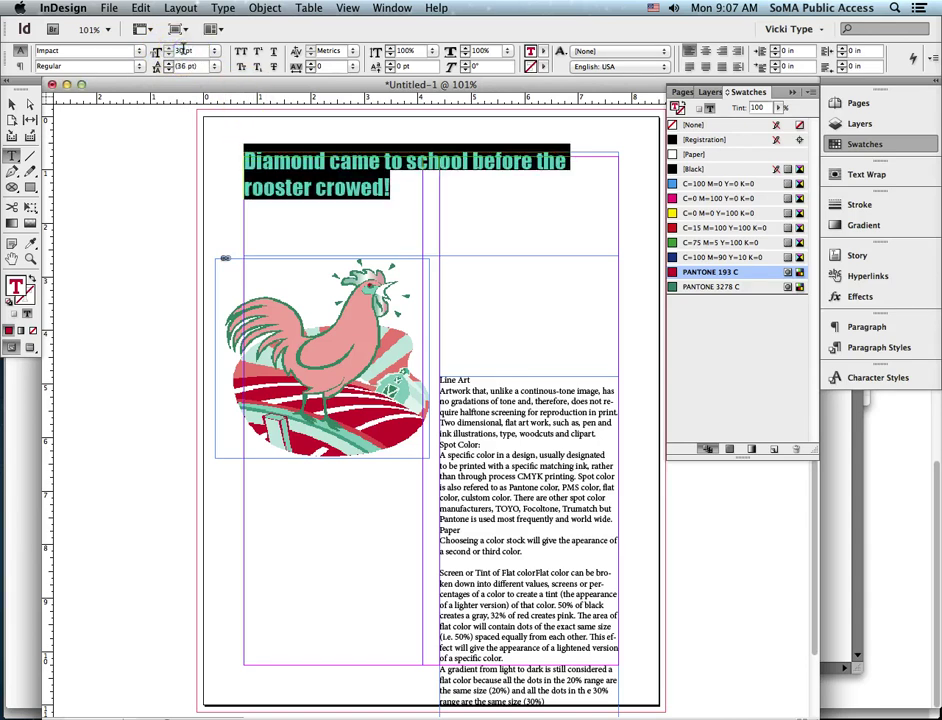
click(352, 199)
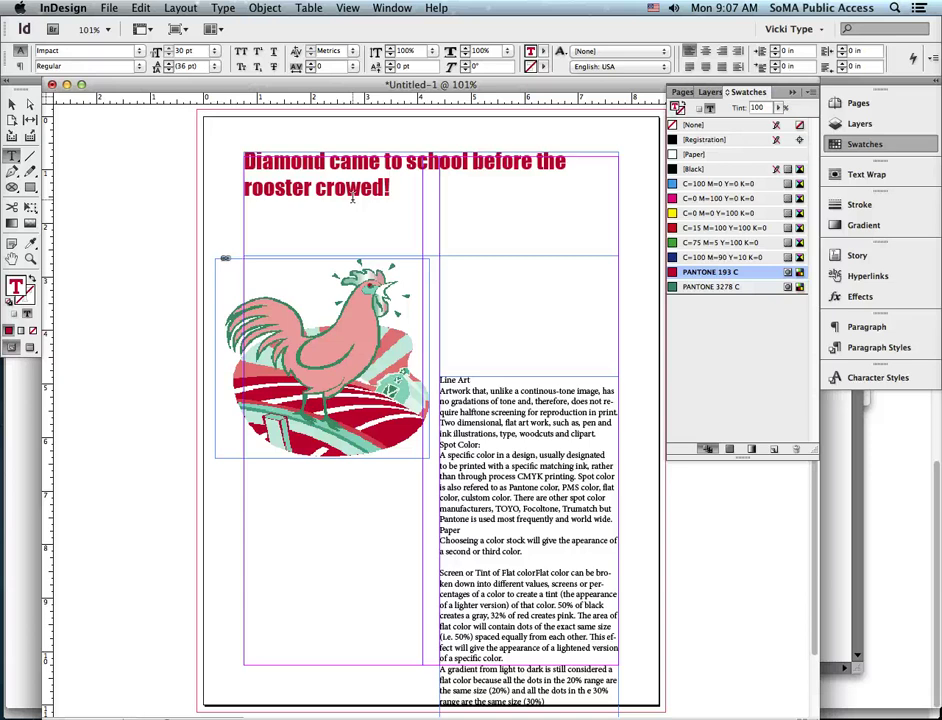
- Format the first name in the headline in PANTONE 3278 C at 60 pt and break the line before "came"
double_click(260, 160)
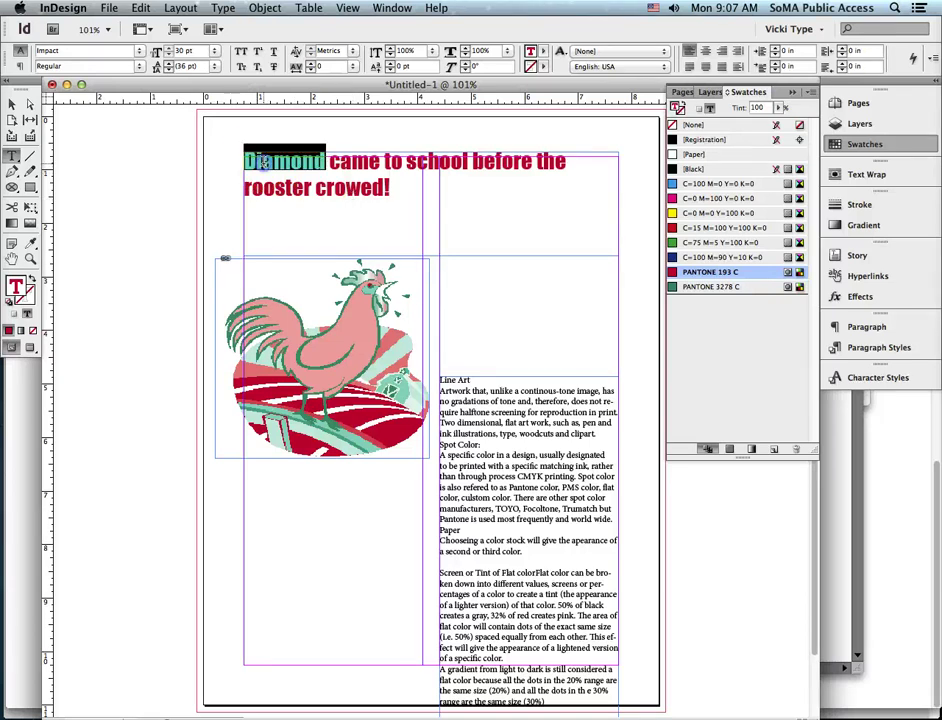
click(141, 52)
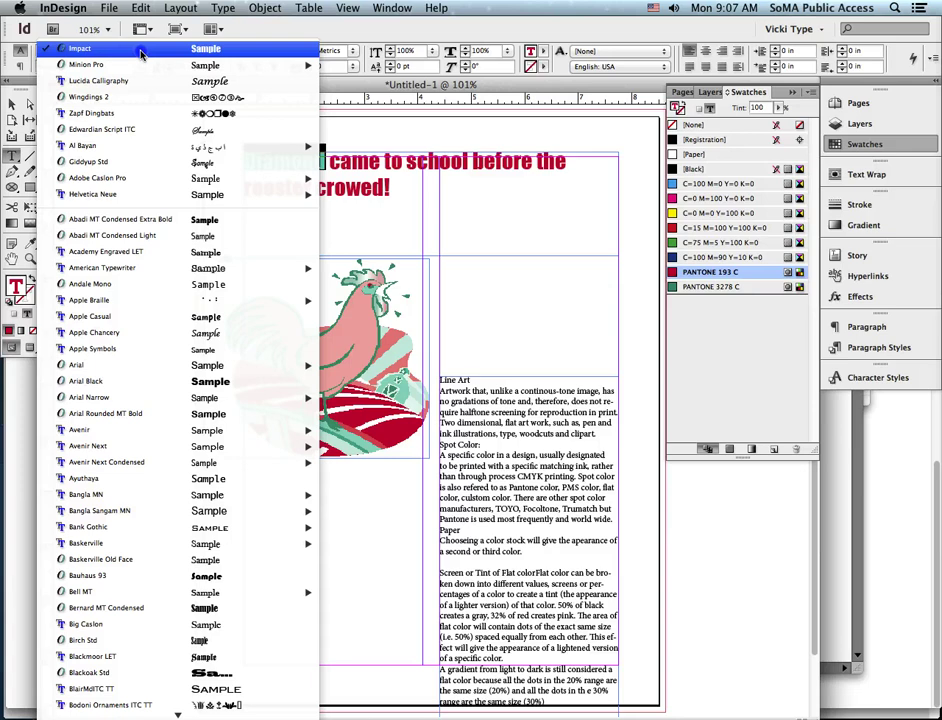
click(141, 52)
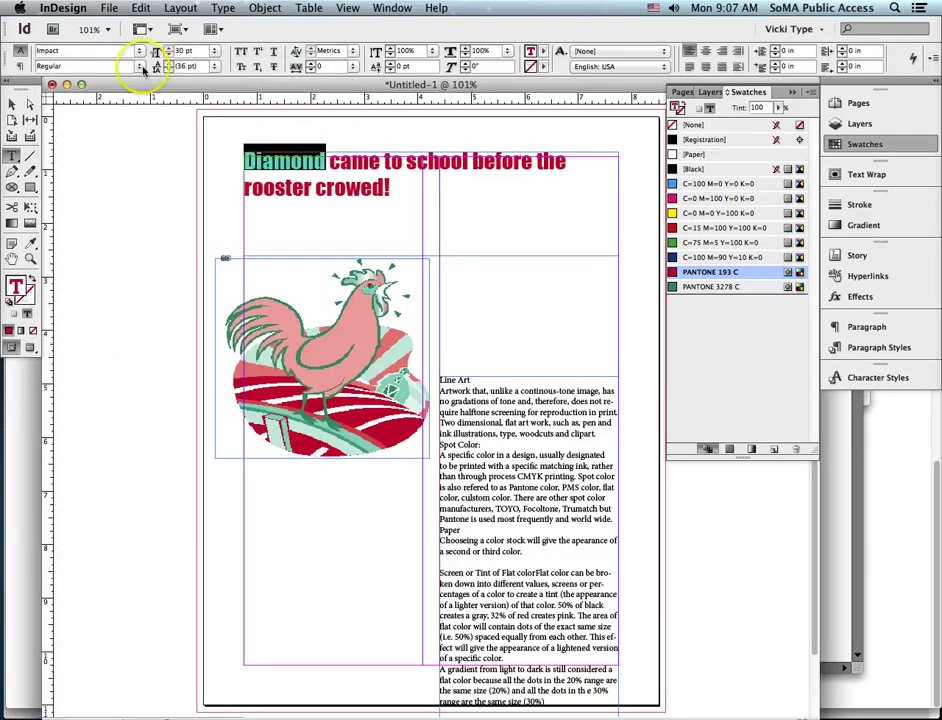
click(697, 287)
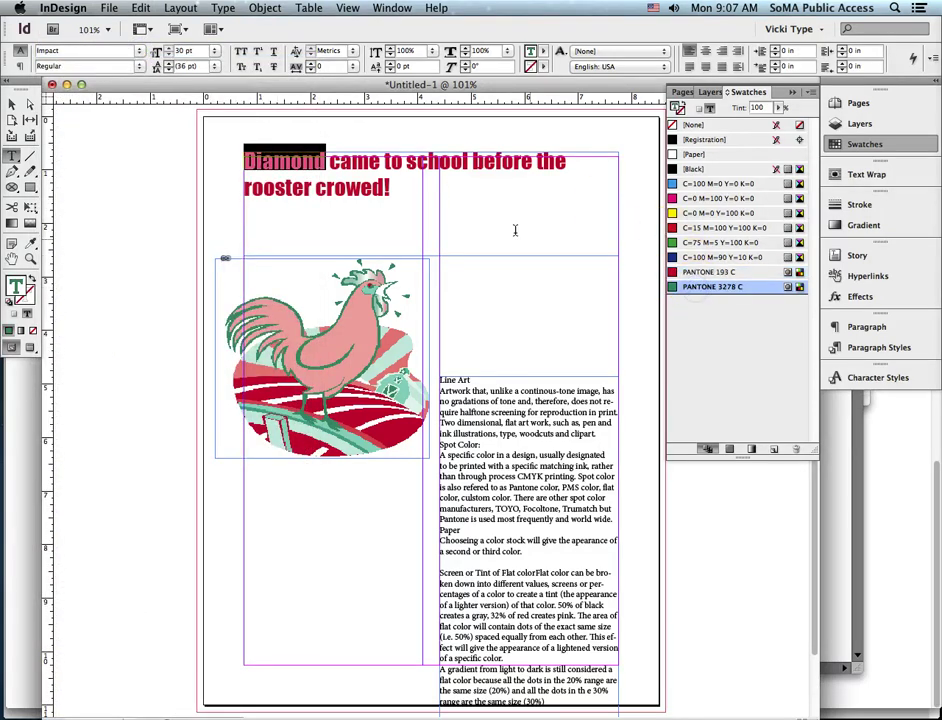
double_click(183, 50)
text(60)
key(Return)
click(412, 178)
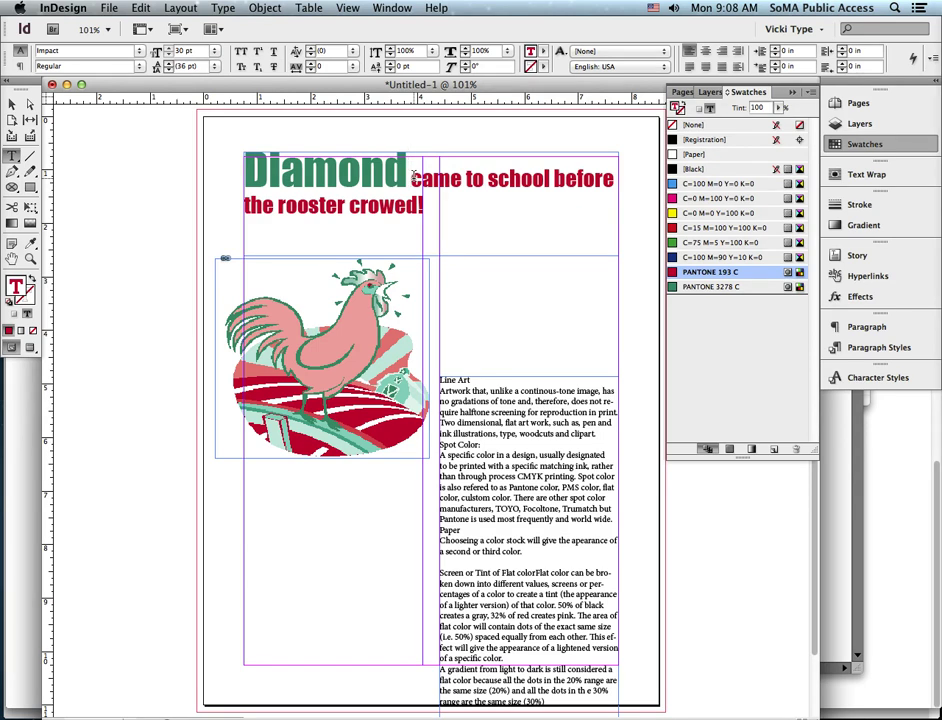
key(Return)
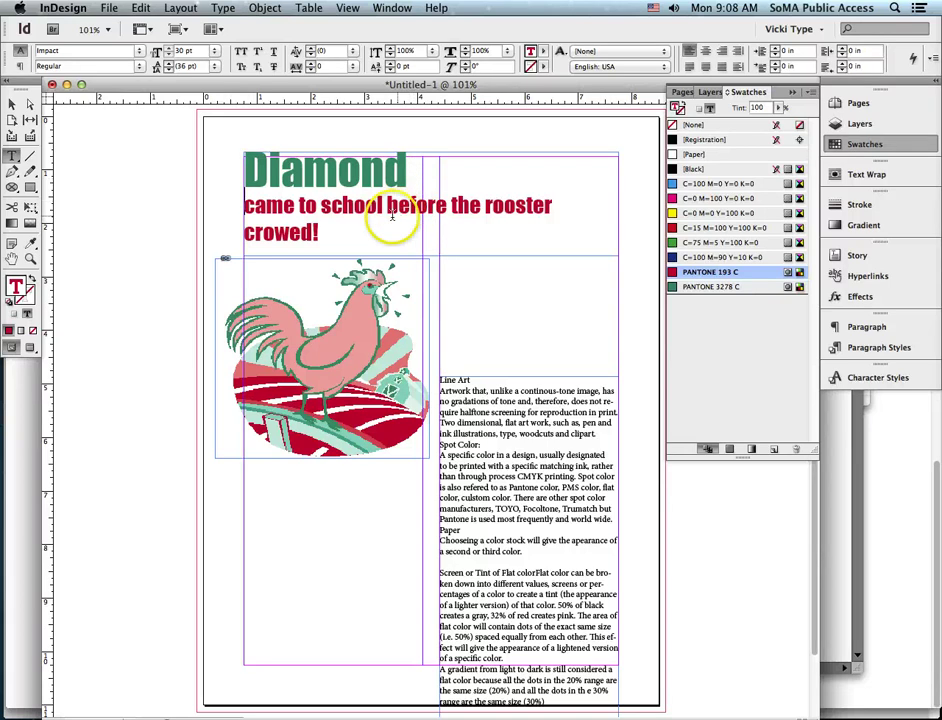
double_click(399, 208)
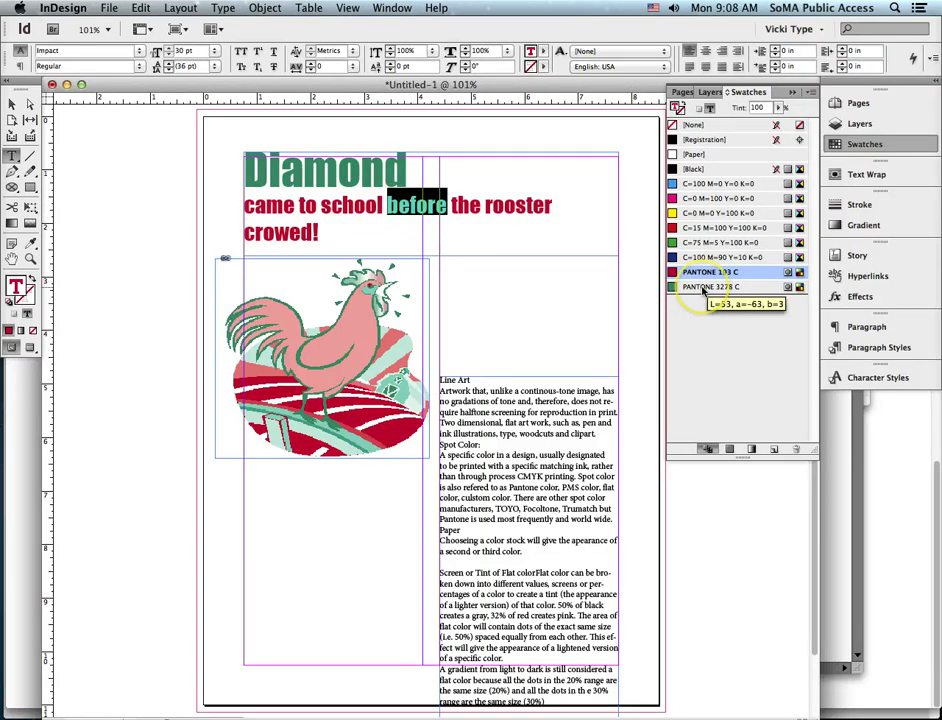
click(140, 66)
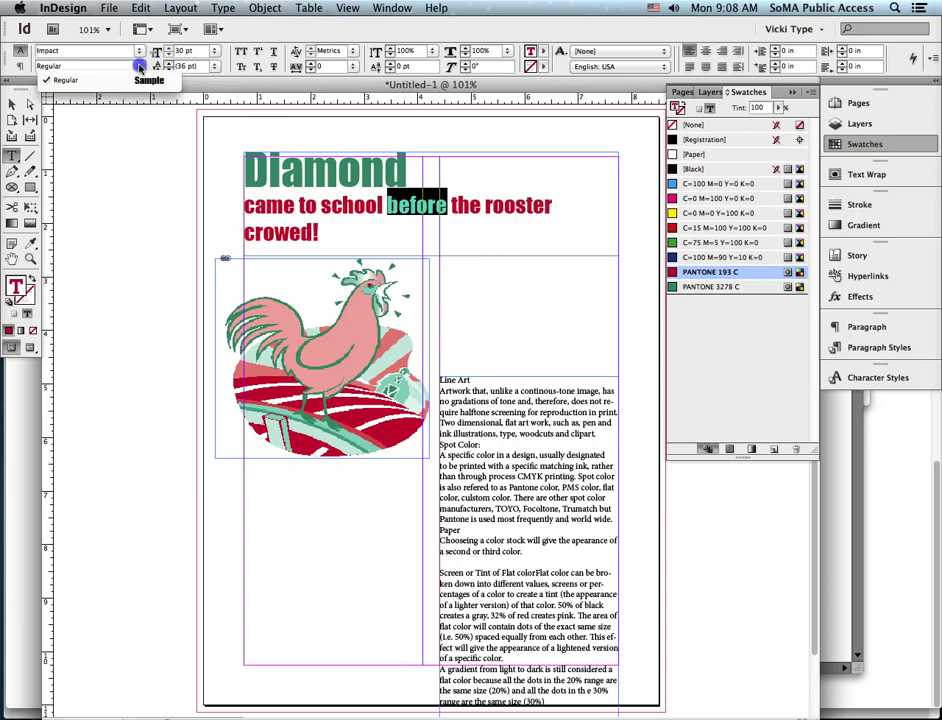
click(140, 66)
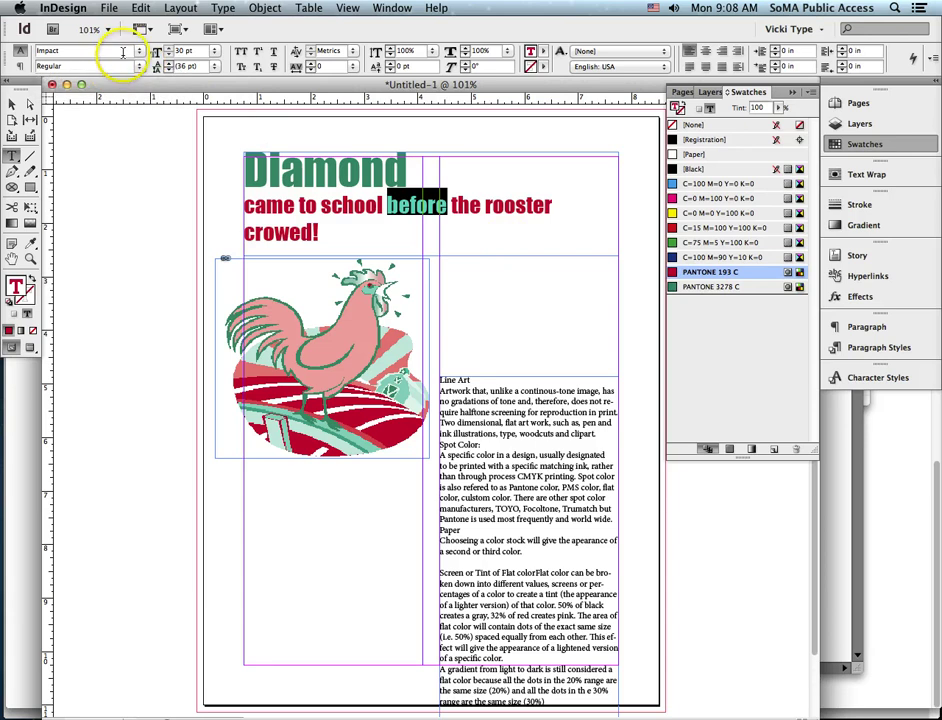
- Set the headline's second line in Garamond and make the word "before" italic
drag(242, 201, 385, 257)
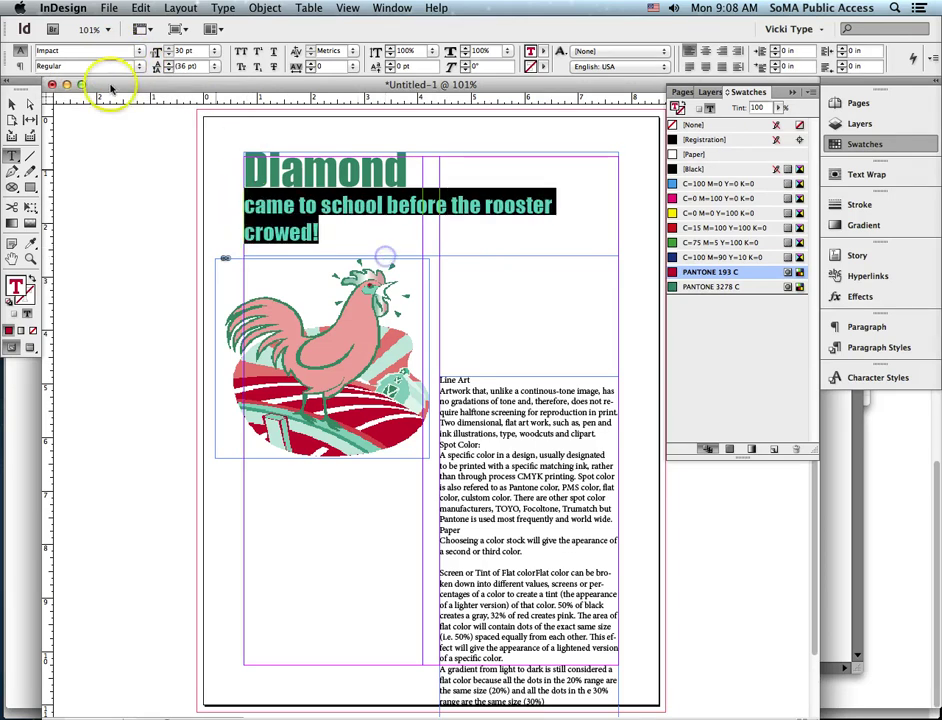
click(75, 51)
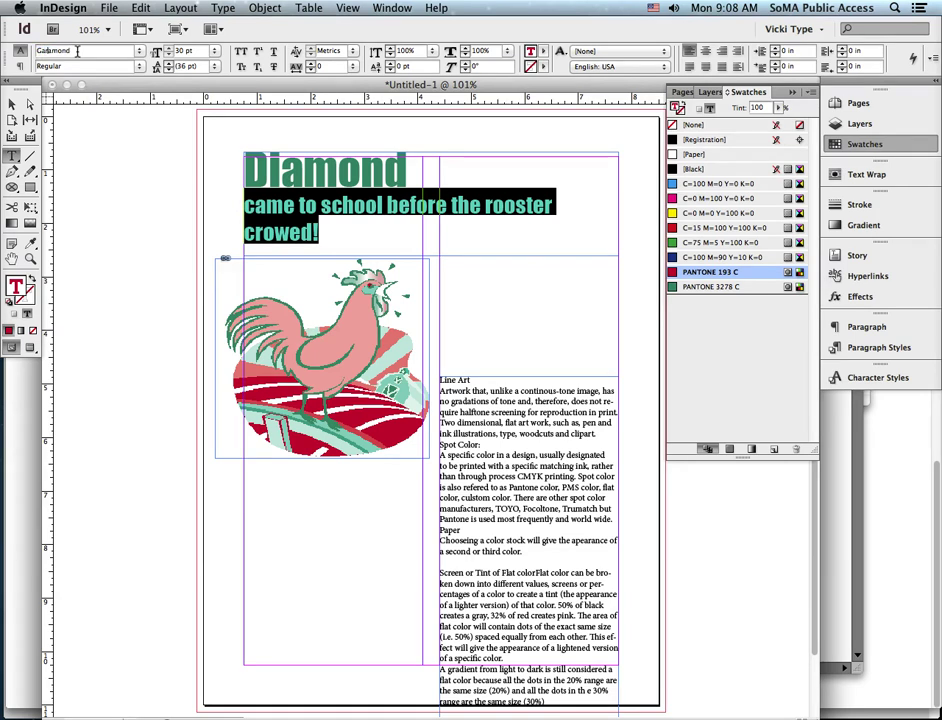
key(Return)
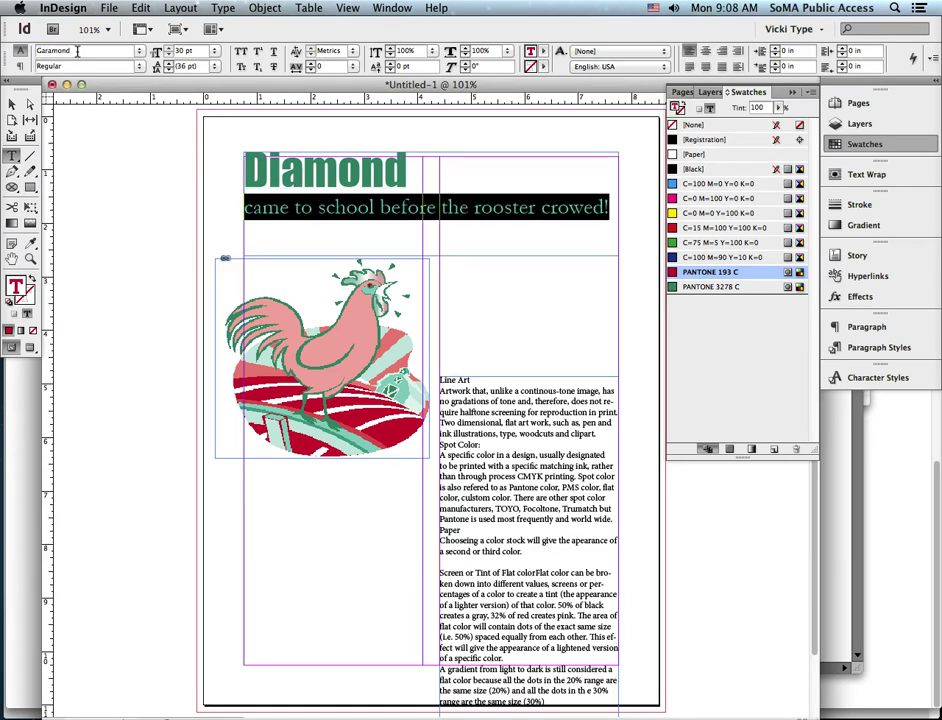
double_click(396, 206)
click(138, 66)
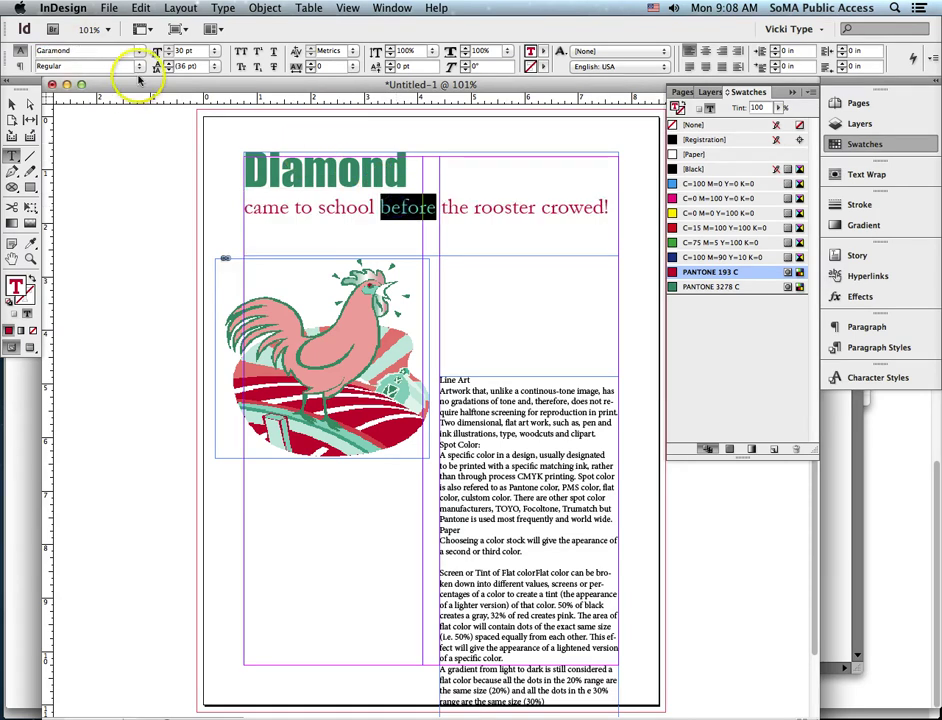
click(138, 81)
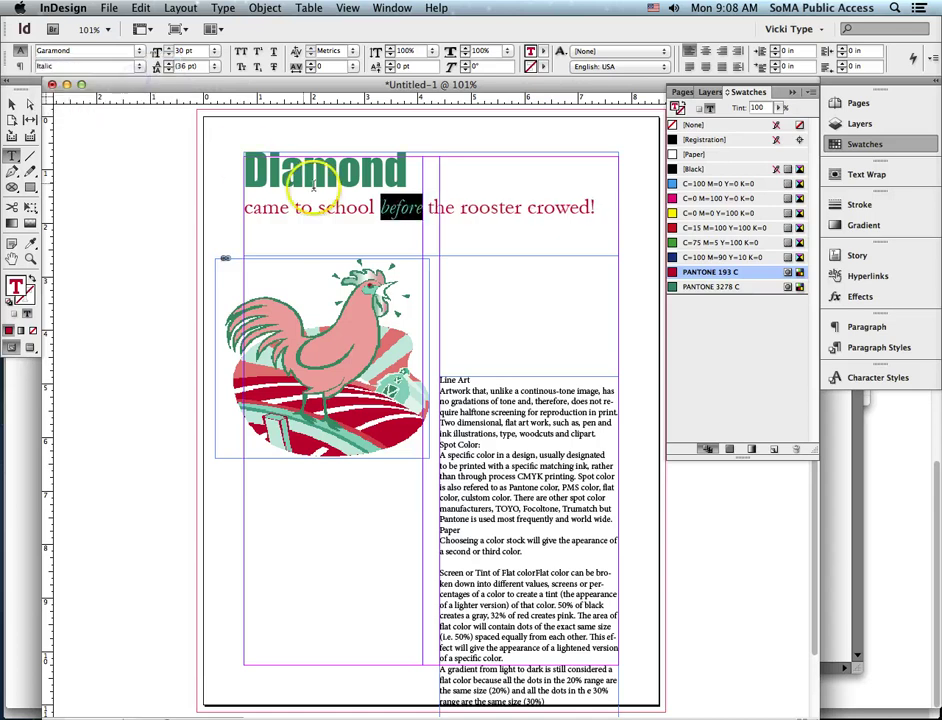
- Capitalize the first letter of "rooster" in the headline and change it back to lowercase
click(400, 215)
drag(461, 210, 466, 209)
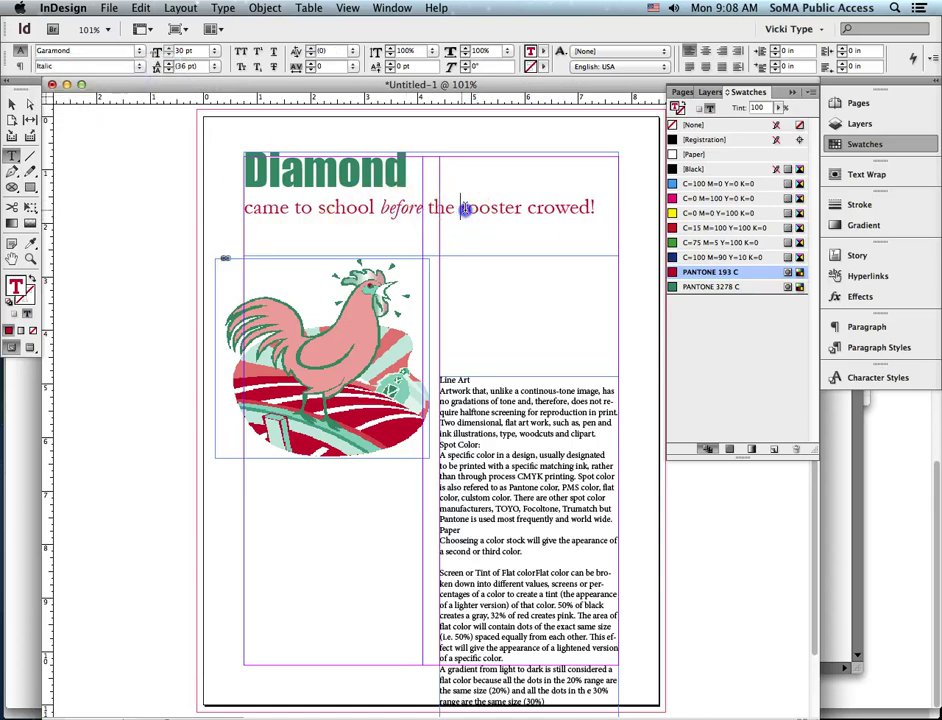
text(R)
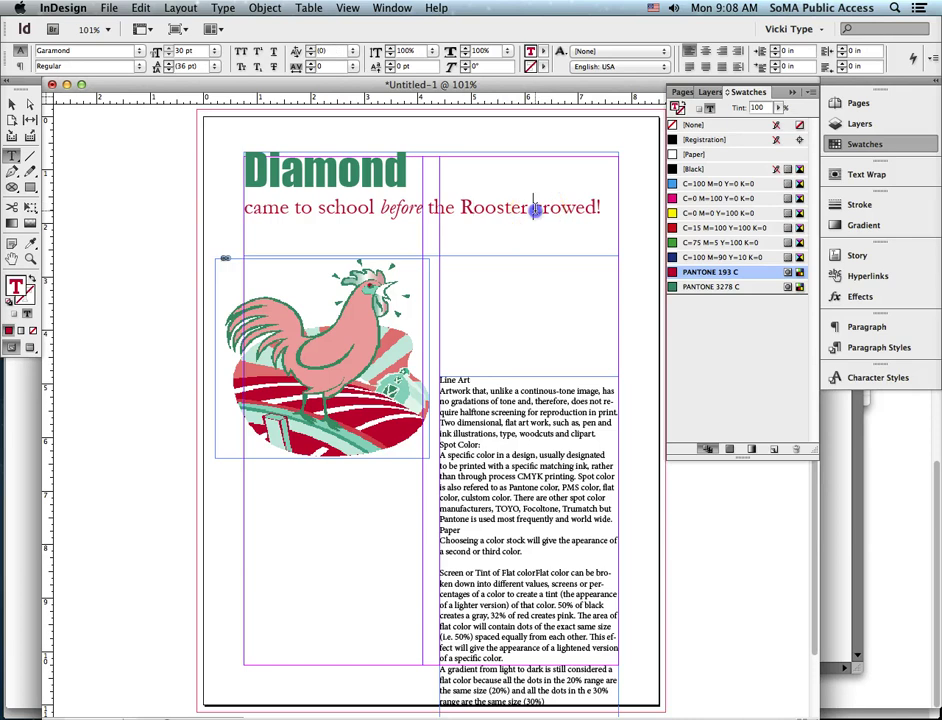
drag(460, 210, 467, 208)
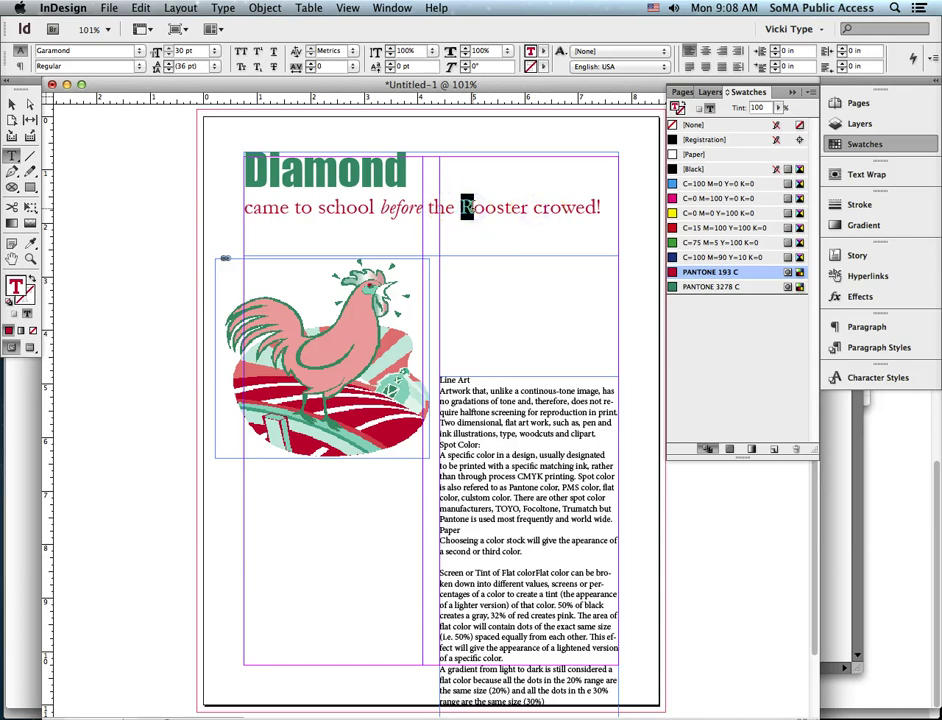
text(r)
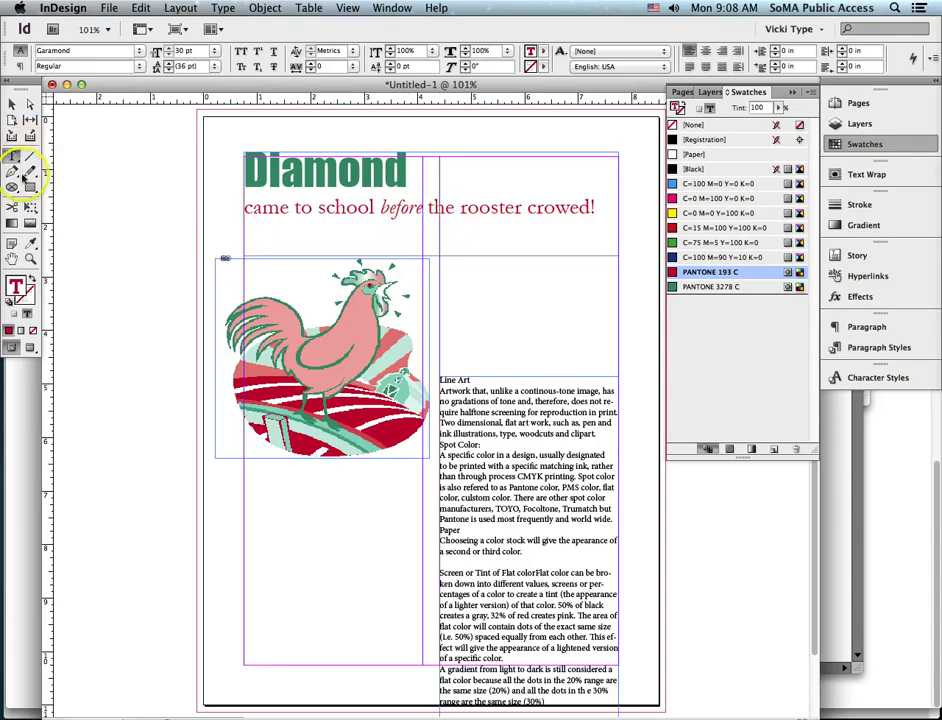
- Draw an 8.75 by 11.25 in rectangle covering the whole page out to the bleed guides and keep it selected
click(30, 187)
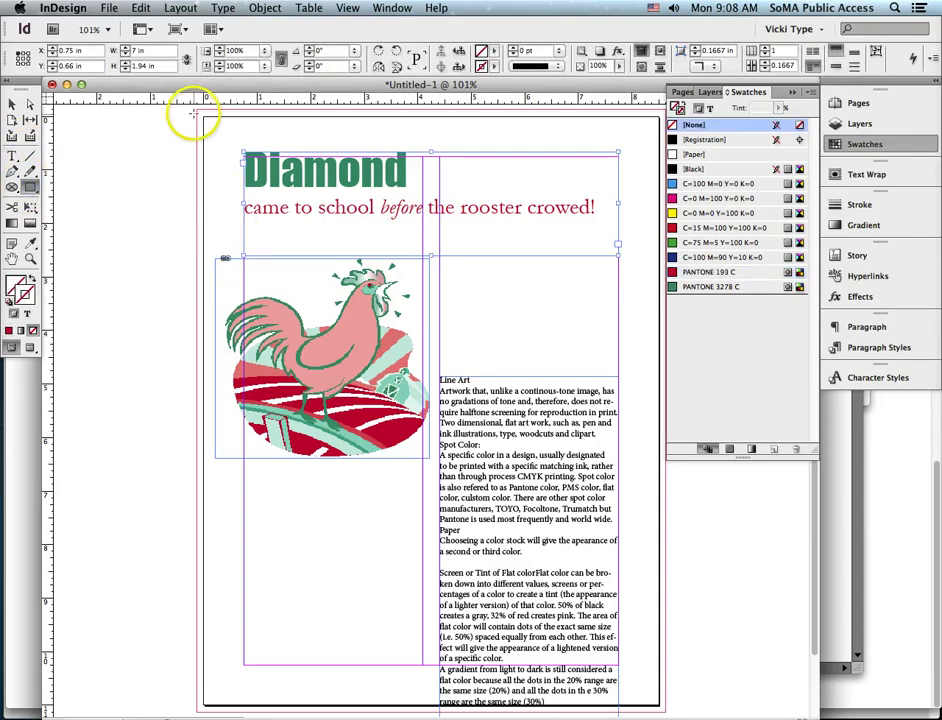
drag(200, 108, 664, 707)
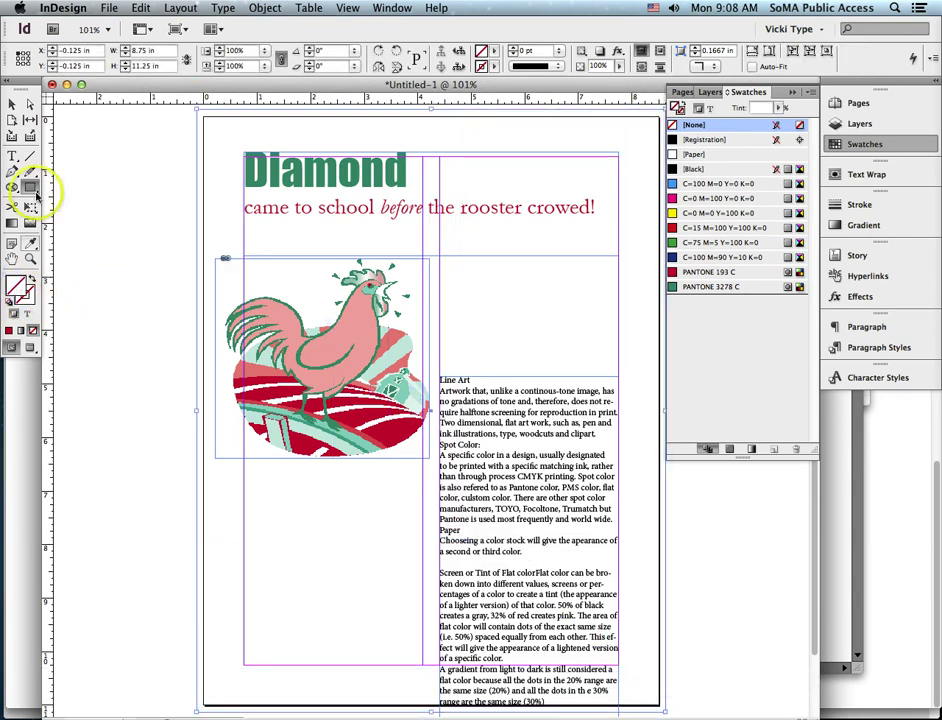
click(12, 104)
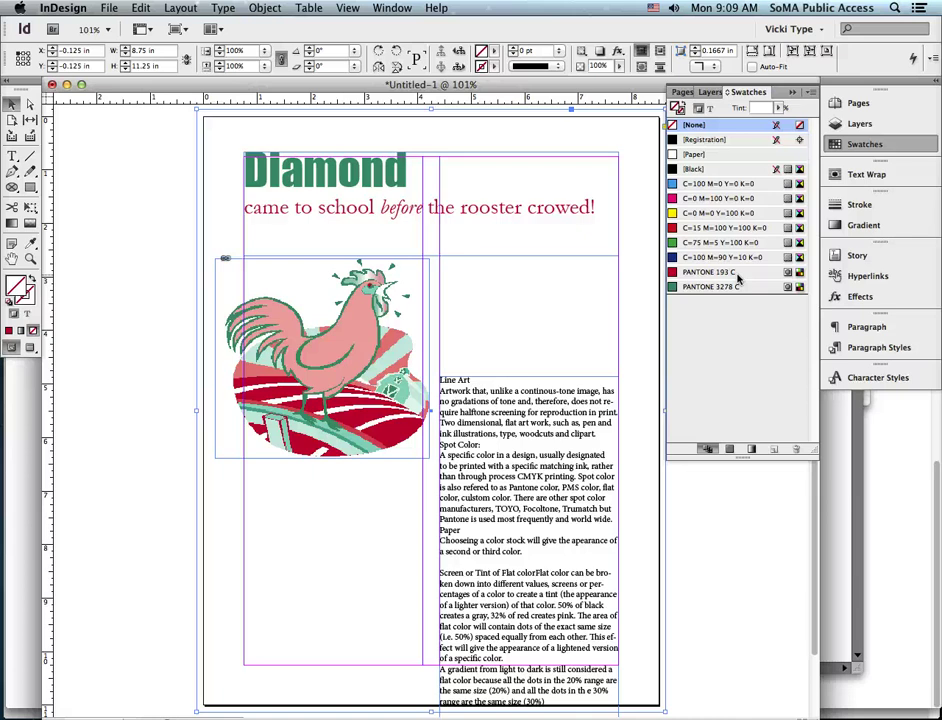
- Start a new mixed ink group that includes the PANTONE 193 C and PANTONE 3278 C inks
click(811, 92)
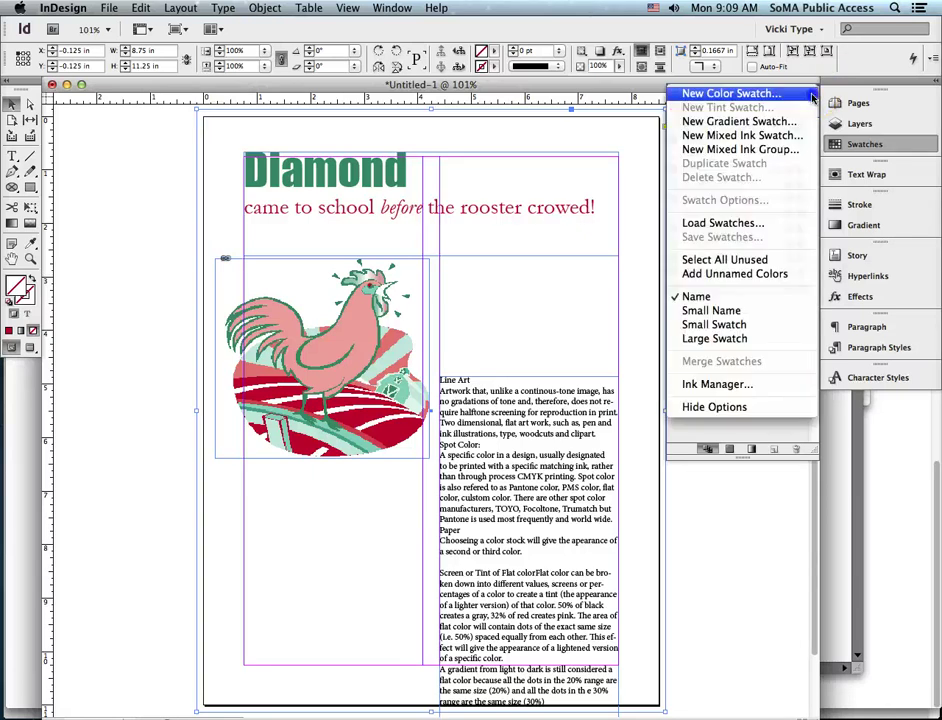
click(804, 150)
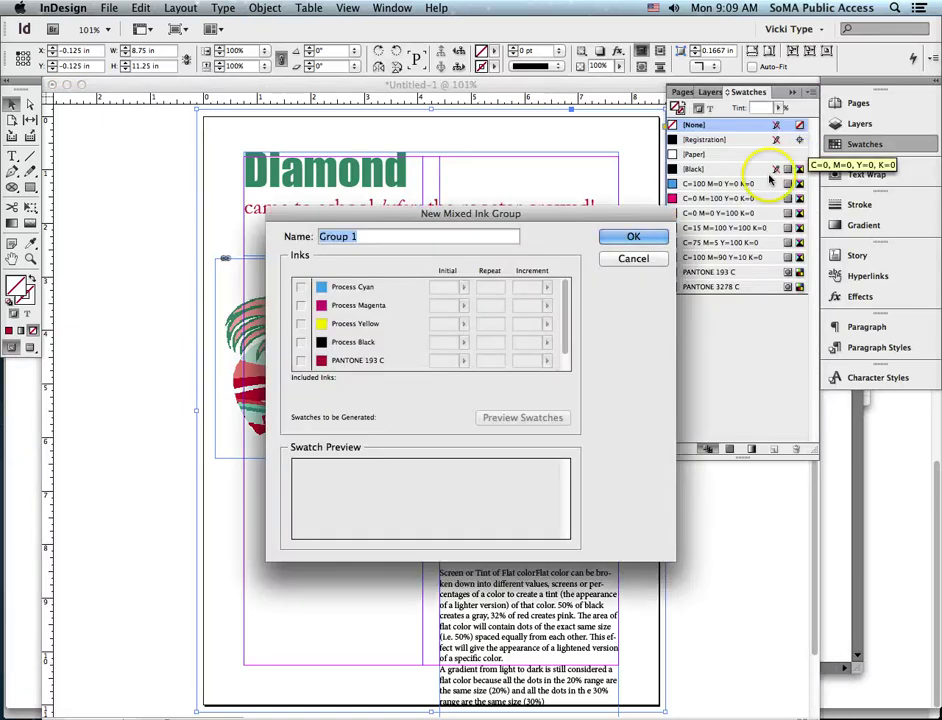
click(301, 361)
scroll(458, 326, down, 1)
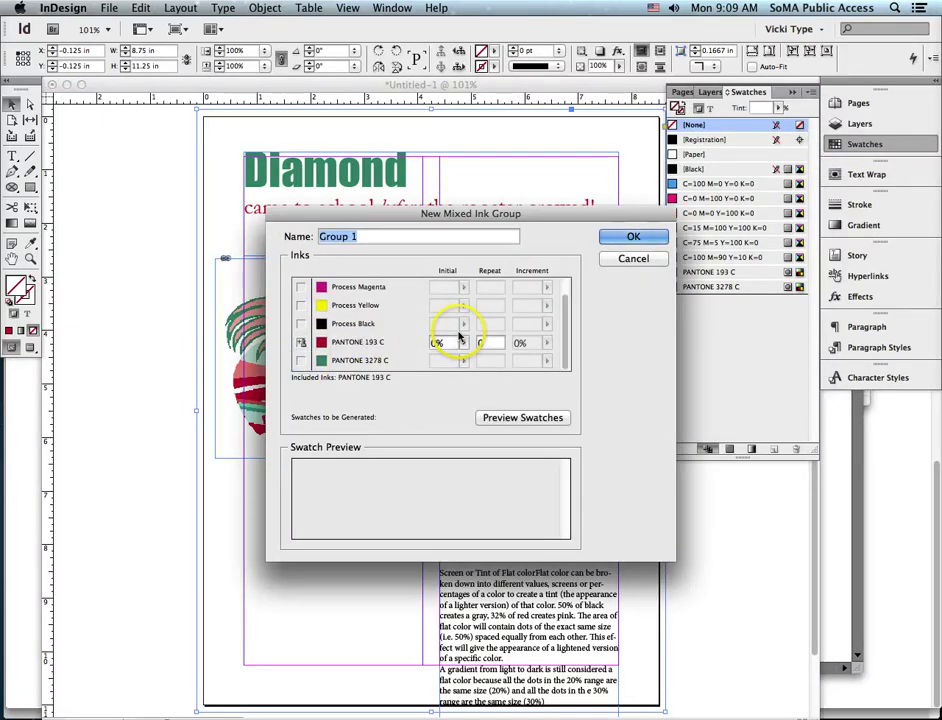
click(301, 361)
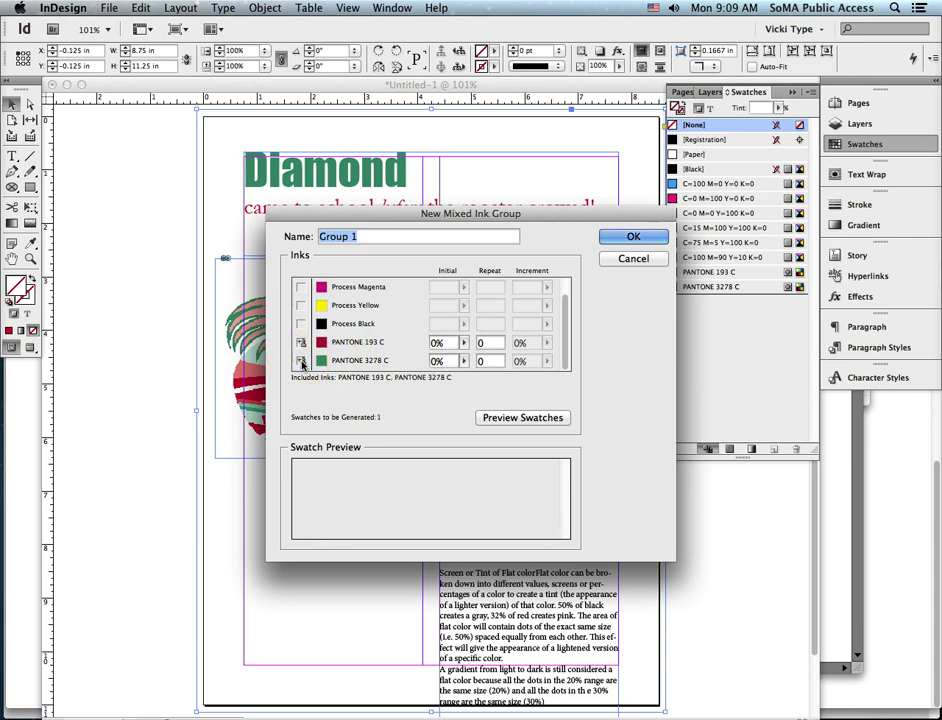
- Set the repeat of the PANTONE 3278 C ink to 23 in the mixed ink group
click(440, 361)
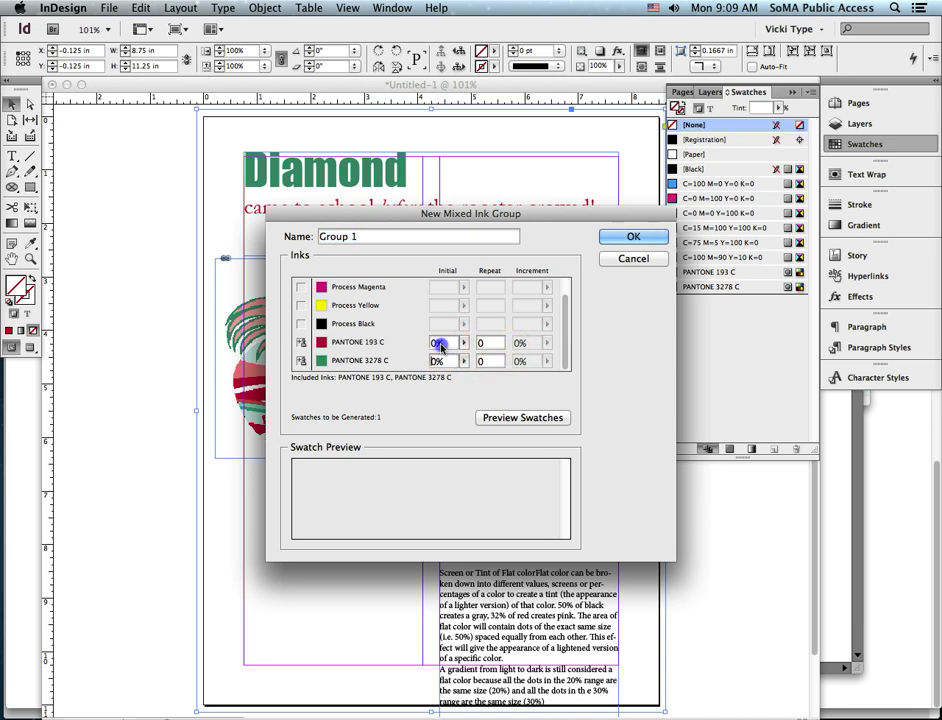
click(481, 343)
text(23)
click(481, 343)
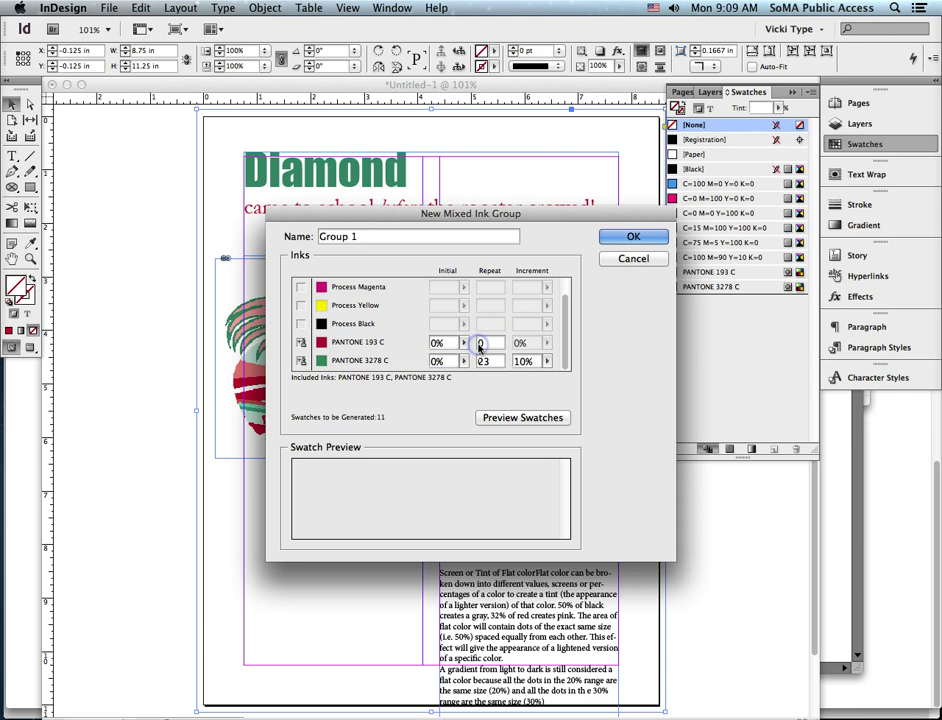
double_click(482, 344)
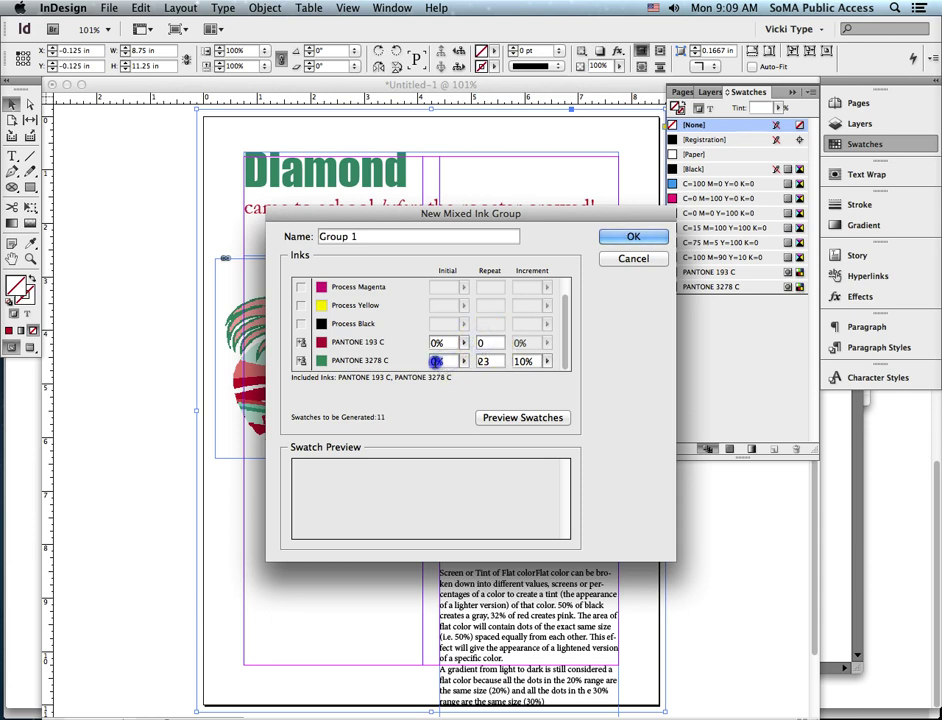
- Give the PANTONE 3278 C ink an initial value of 5% and a repeat of 10
double_click(436, 361)
text(5)
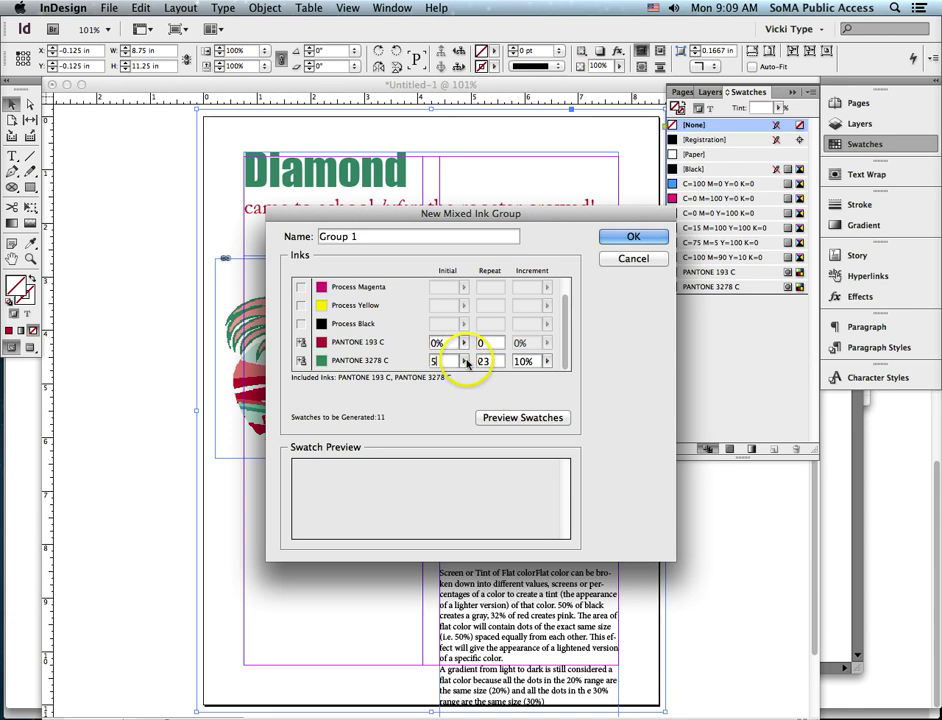
click(542, 362)
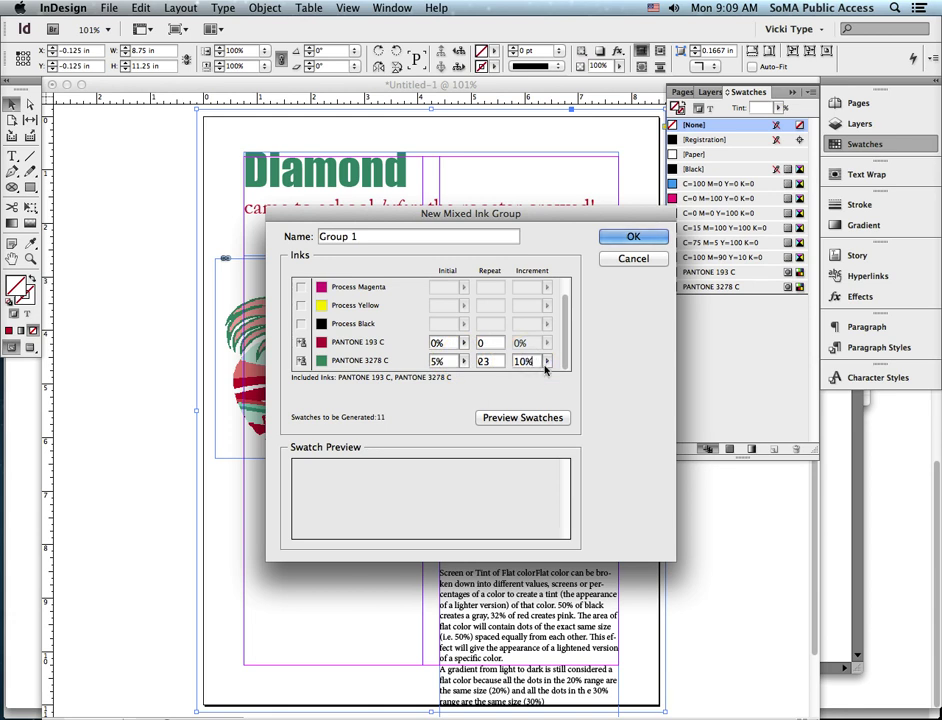
click(544, 366)
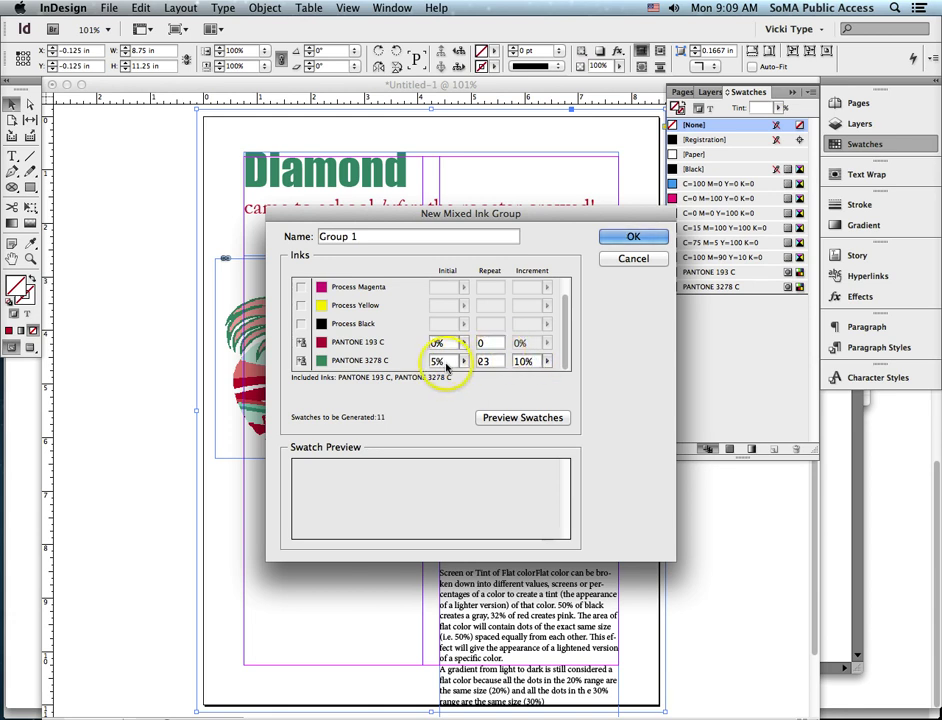
double_click(483, 361)
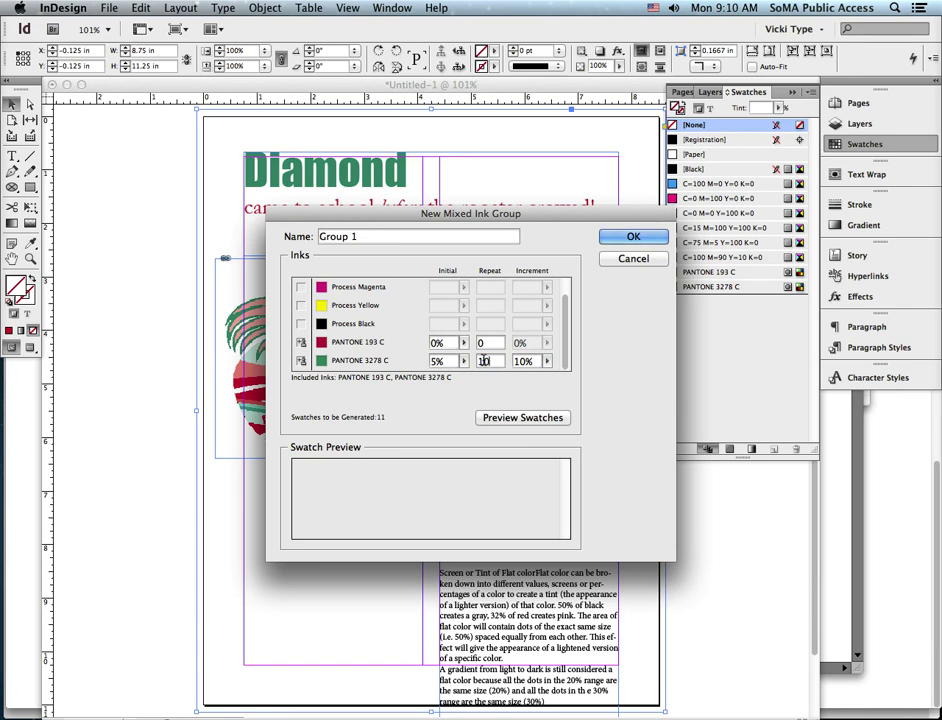
text(10)
- Set the initial value of the PANTONE 193 C ink to 5%
double_click(438, 343)
text(5)
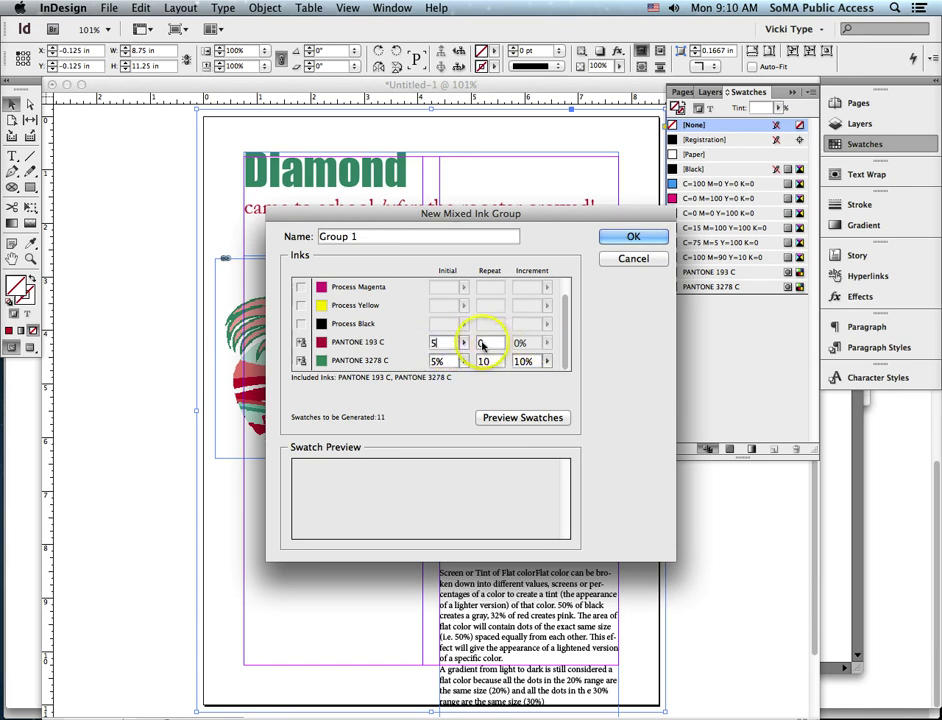
double_click(481, 343)
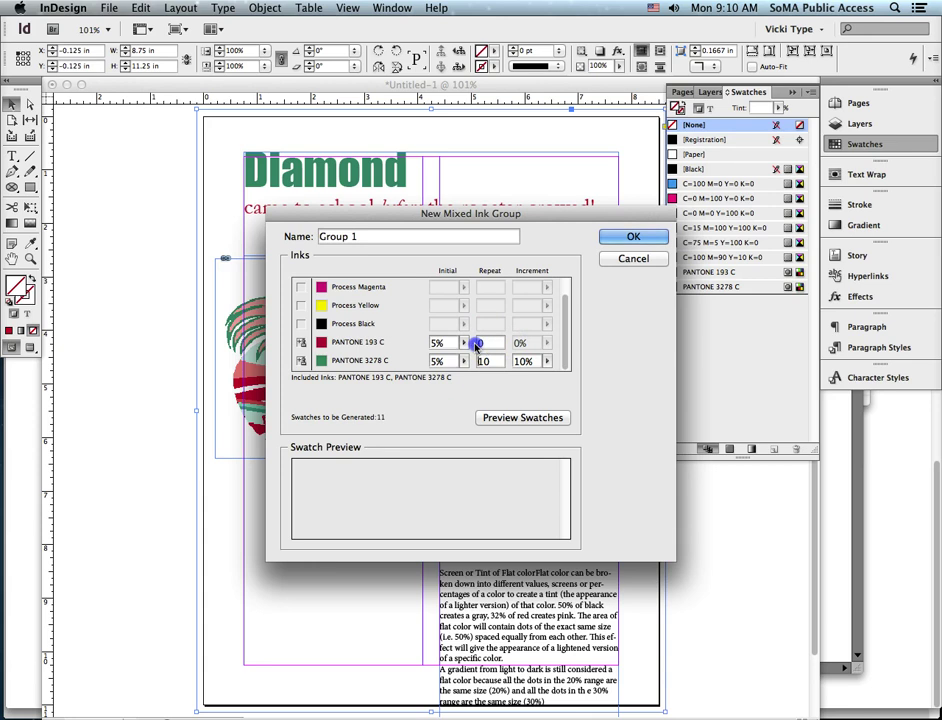
text(0)
click(489, 344)
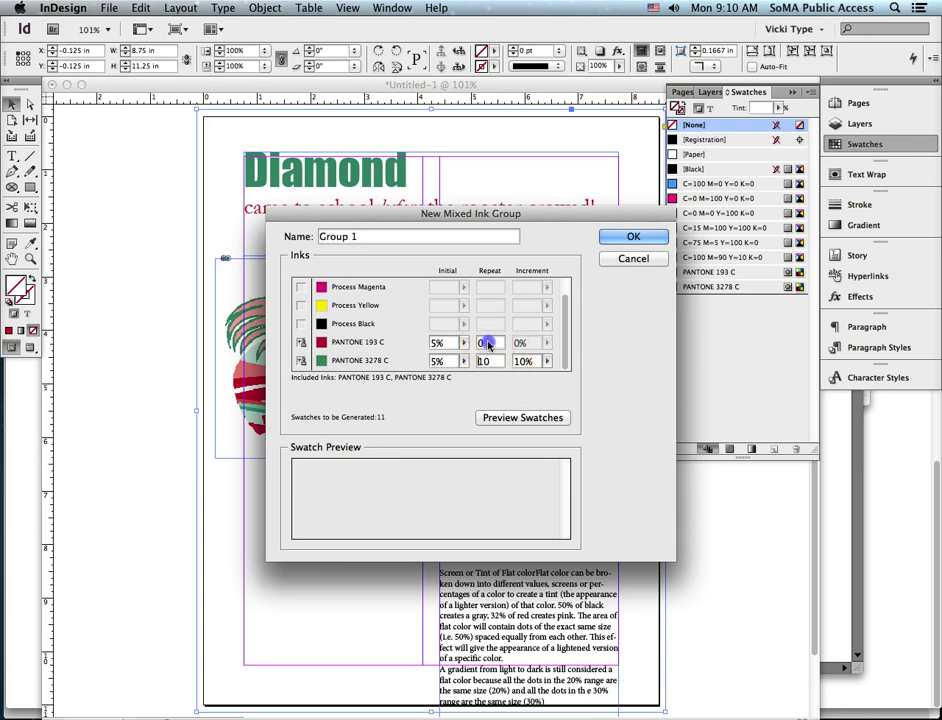
click(505, 342)
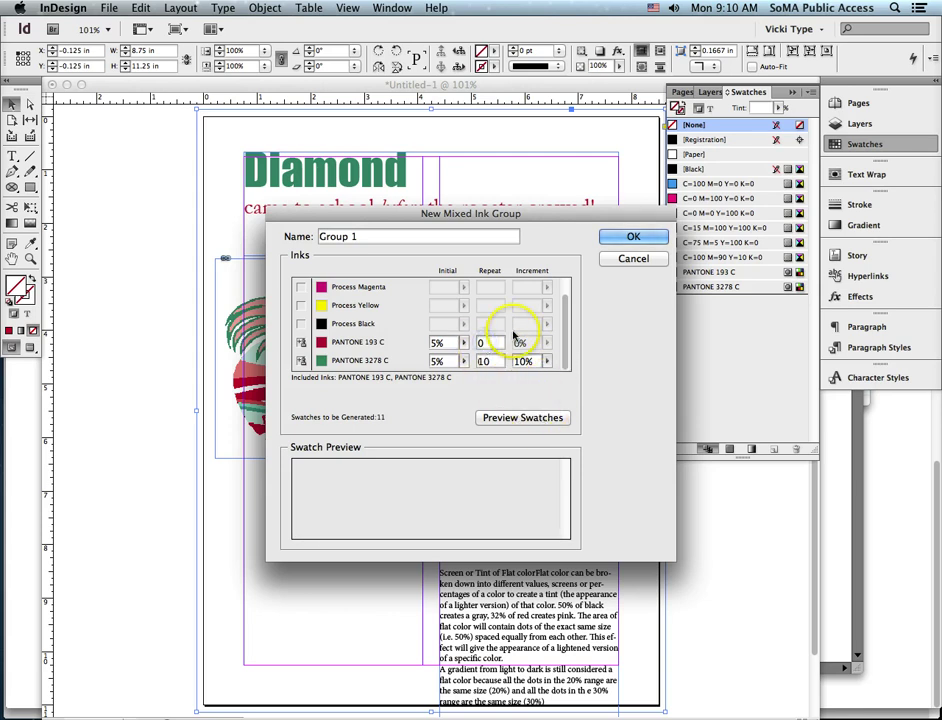
- Preview the swatches the ink group generates with the PANTONE 193 C repeat at 0
click(395, 236)
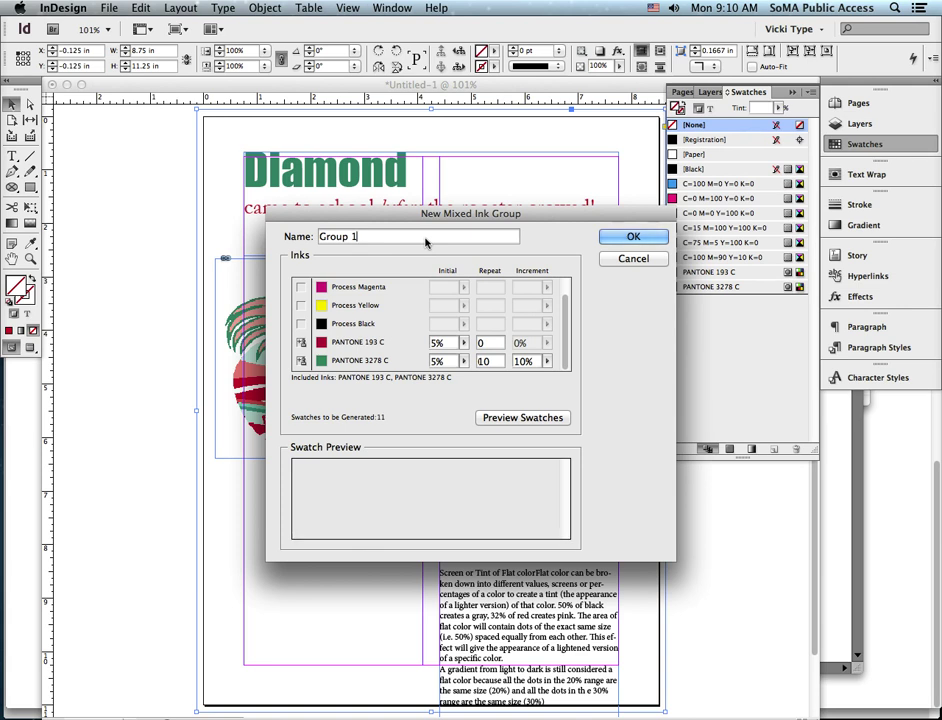
click(478, 343)
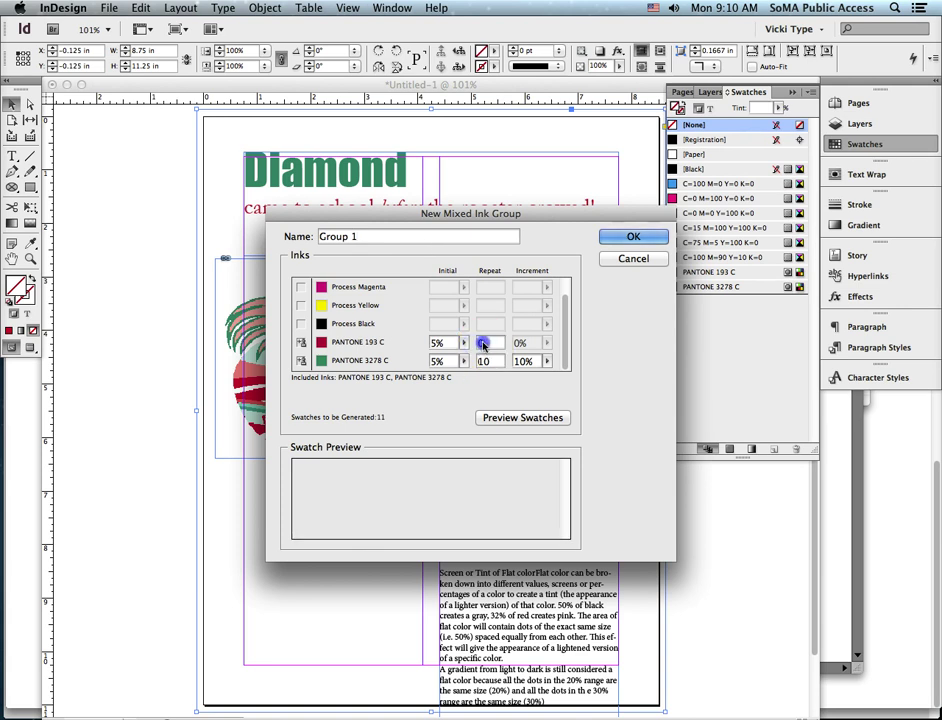
text(0)
click(530, 418)
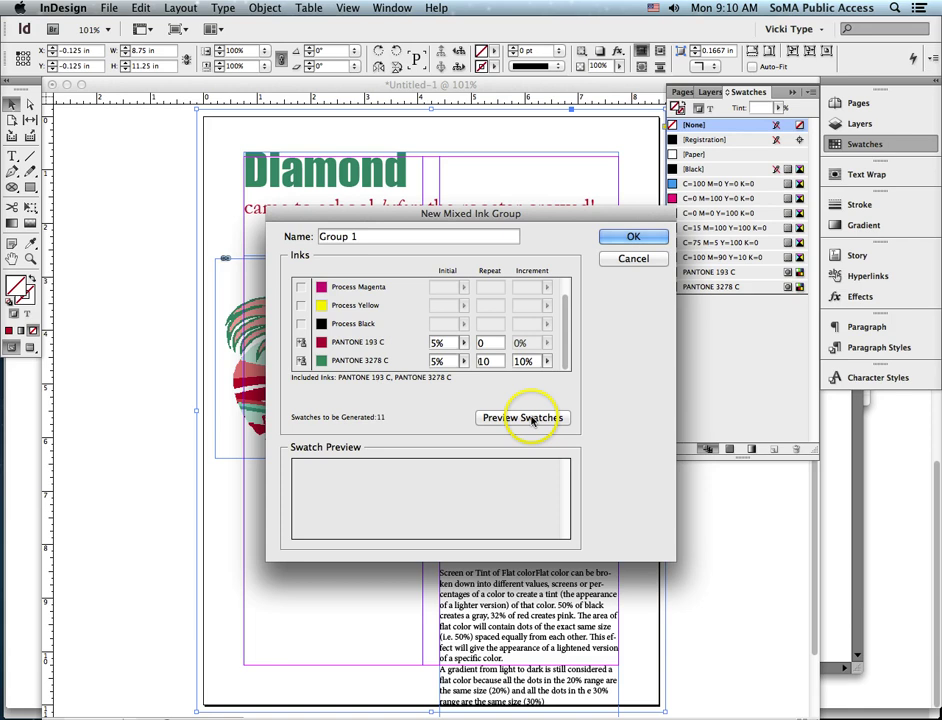
drag(551, 212, 569, 101)
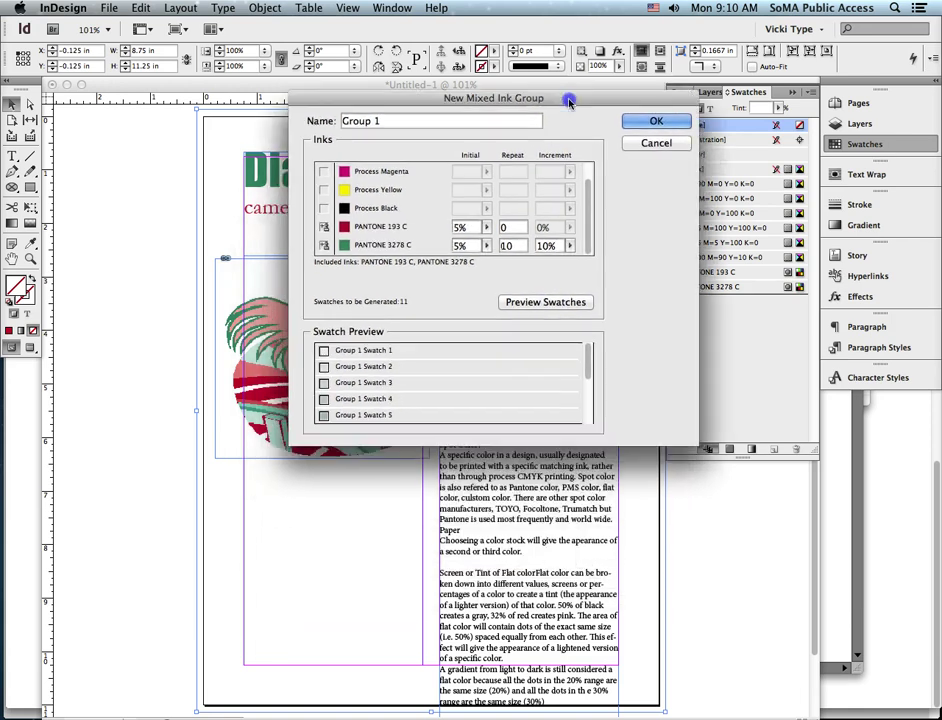
- Set the PANTONE 193 C ink to a repeat of 6 with a 10% increment
click(476, 228)
click(535, 236)
key(Tab)
key(Tab)
text(10)
key(Tab)
click(510, 230)
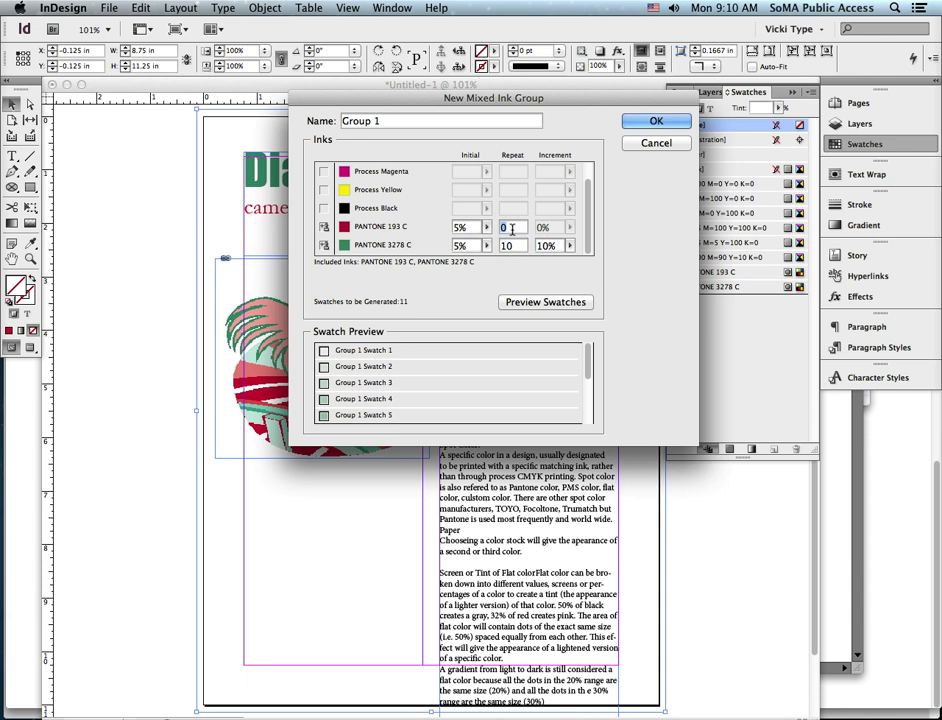
text(6)
click(554, 230)
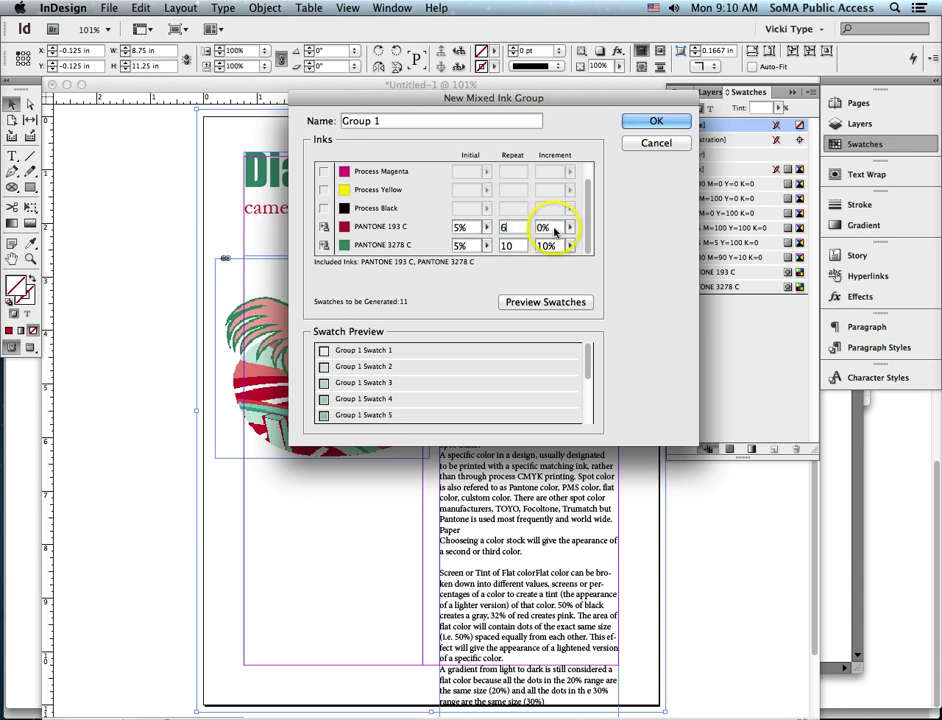
text(10)
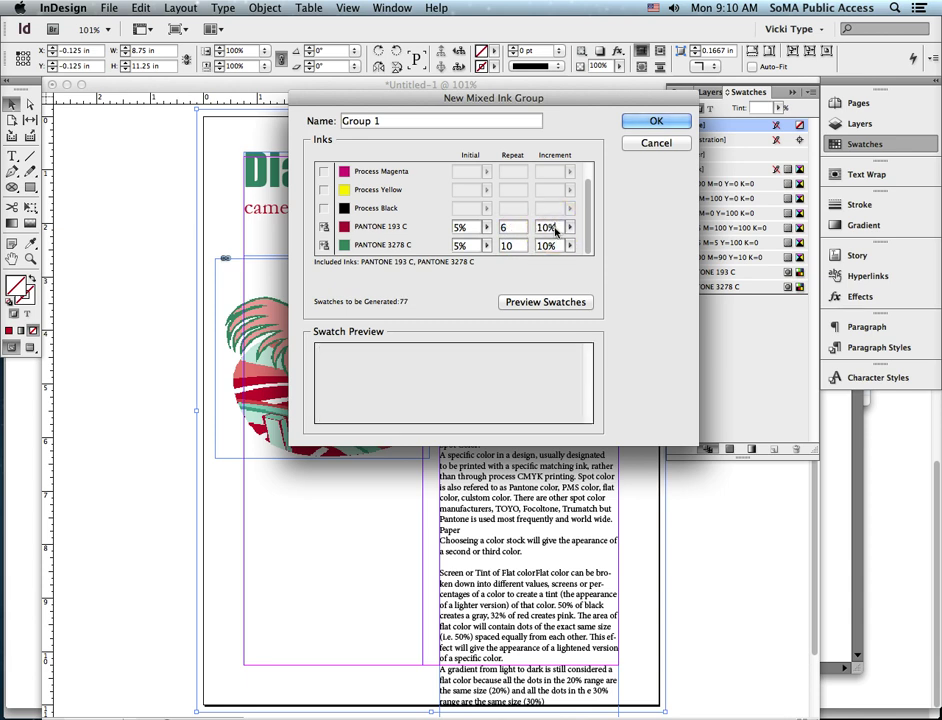
- Preview the full list of generated swatches and create the mixed ink group
click(541, 302)
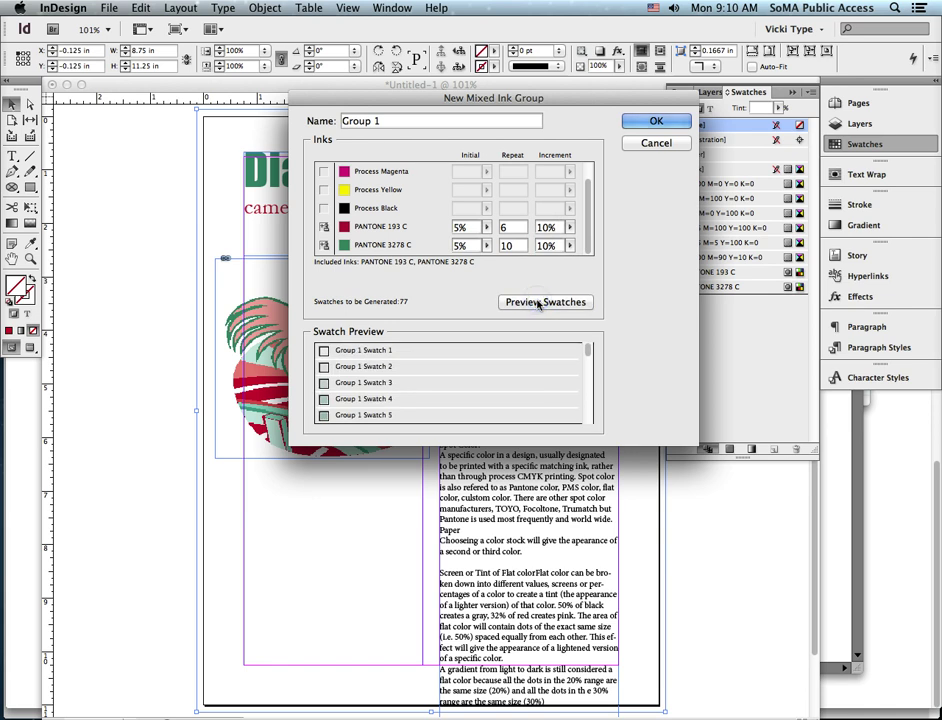
click(484, 400)
scroll(482, 407, down, 2)
scroll(482, 407, down, 13)
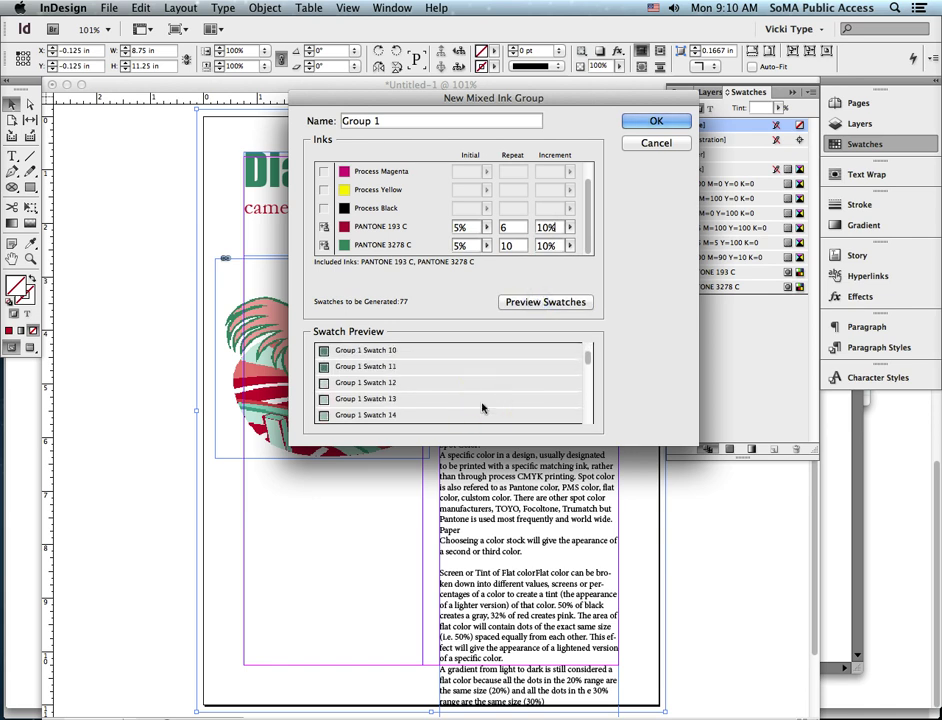
scroll(482, 407, down, 11)
scroll(482, 407, down, 4)
scroll(482, 407, down, 10)
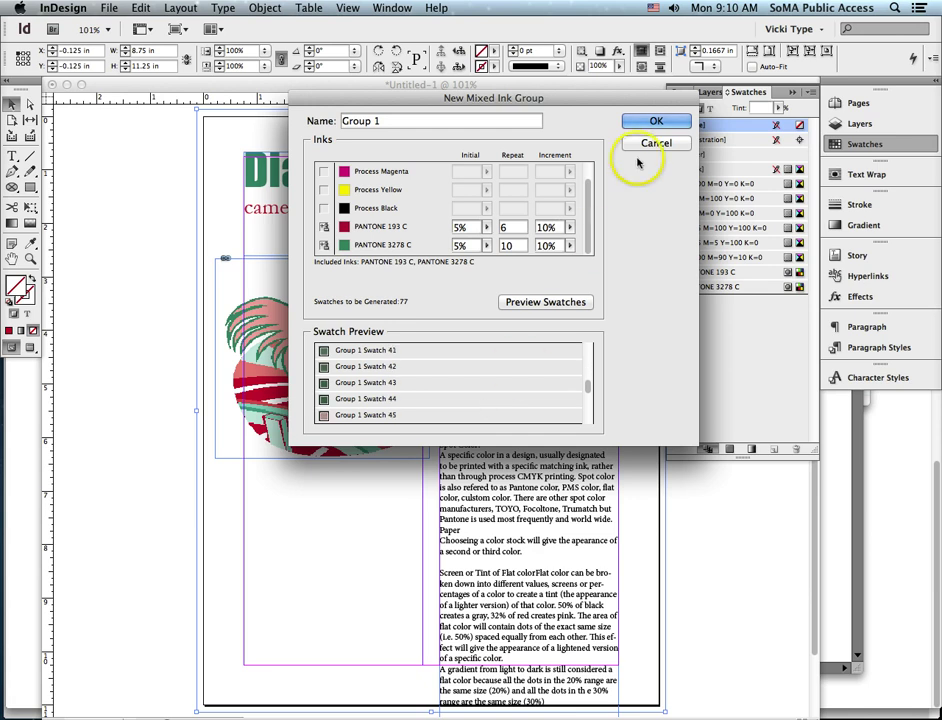
scroll(437, 390, down, 10)
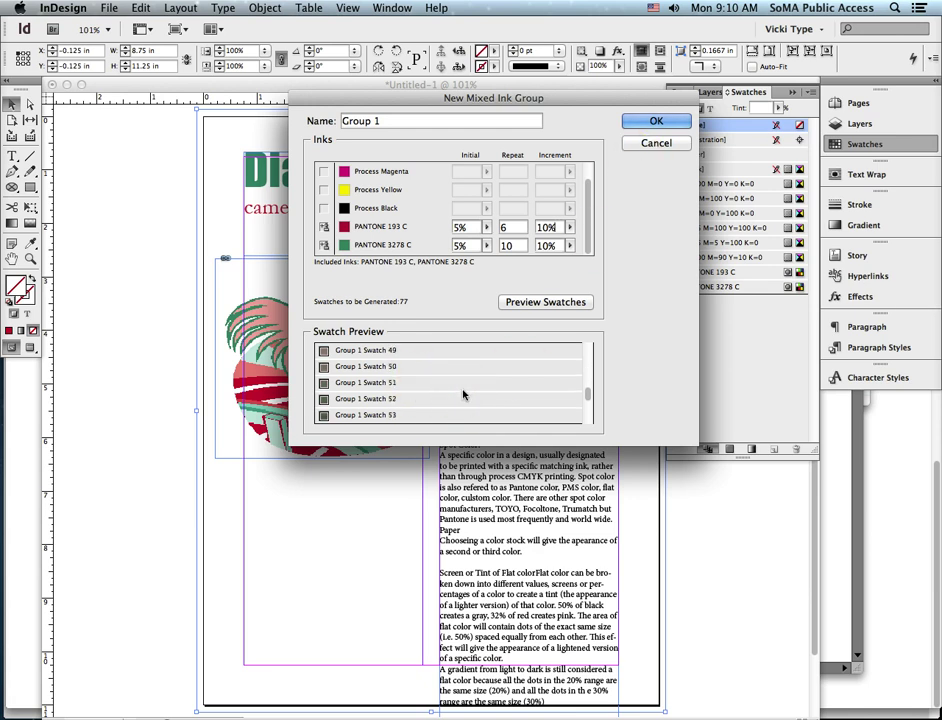
scroll(463, 395, down, 20)
scroll(463, 395, down, 1)
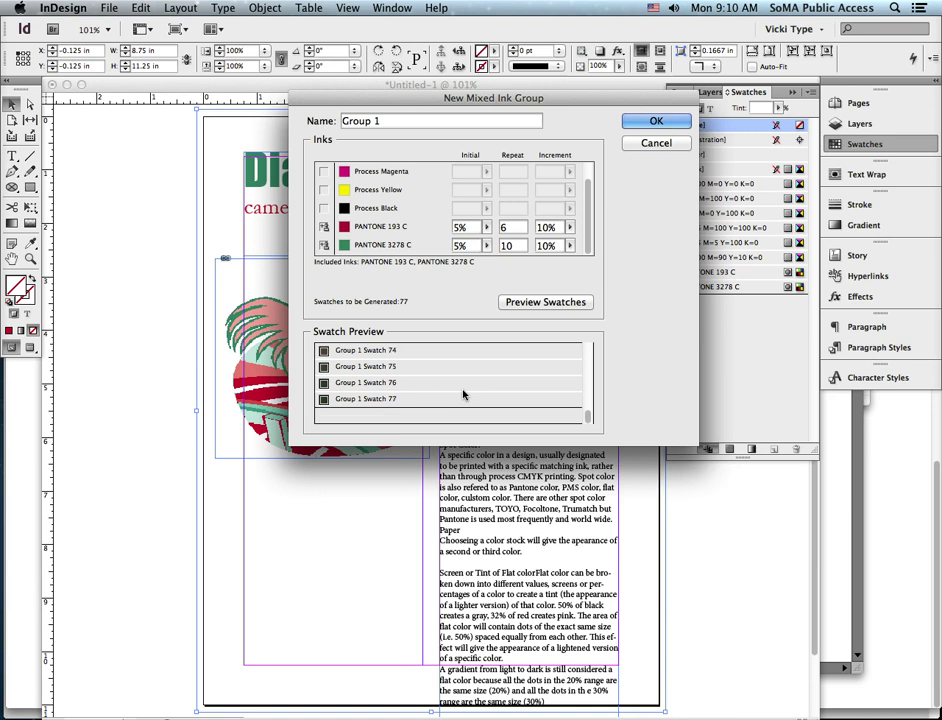
click(663, 121)
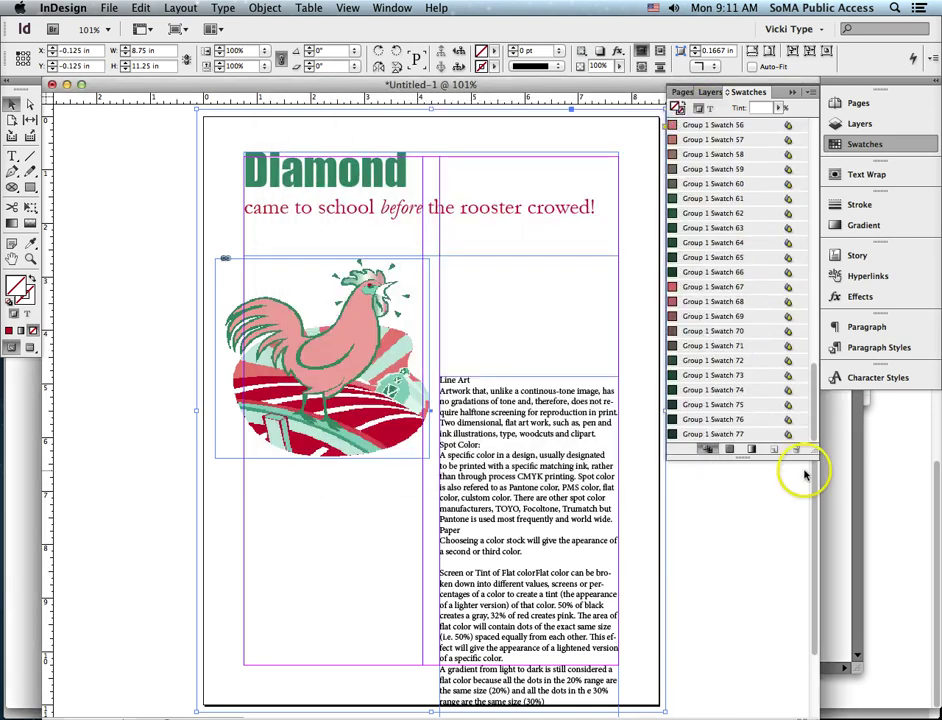
- Fill the full-bleed rectangle with Group 1 Swatch 47 and send it behind the text and rooster art
drag(815, 491, 827, 686)
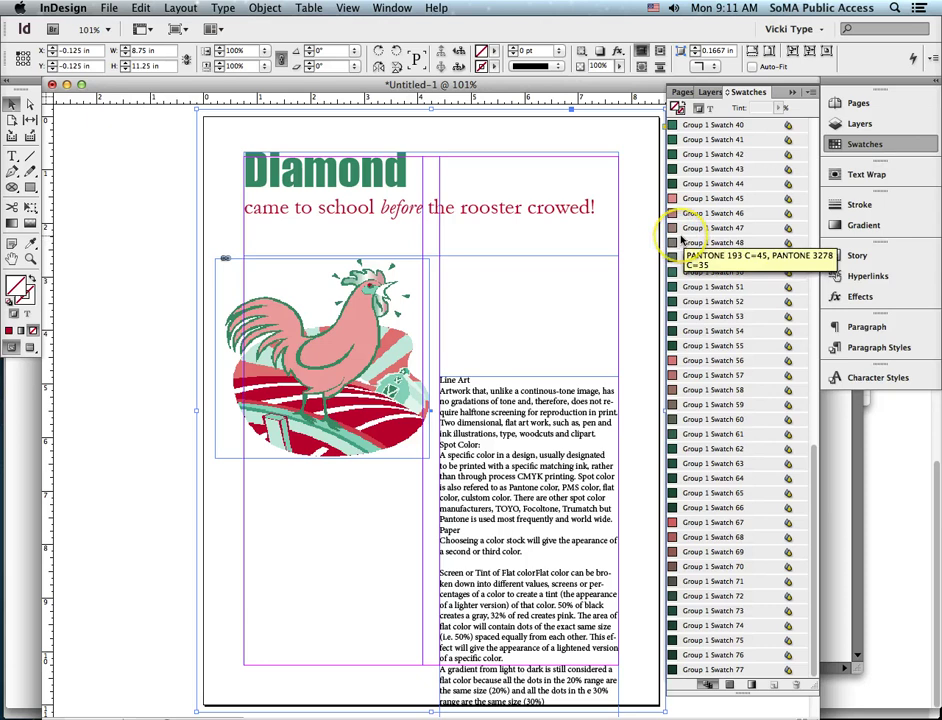
click(672, 229)
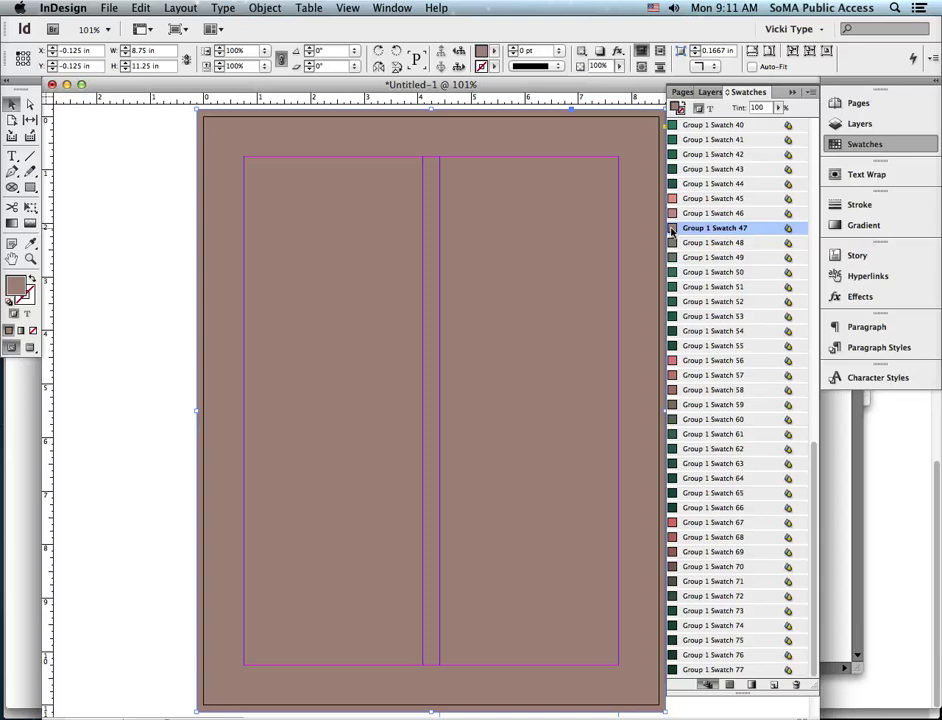
key(super+shift+bracketleft)
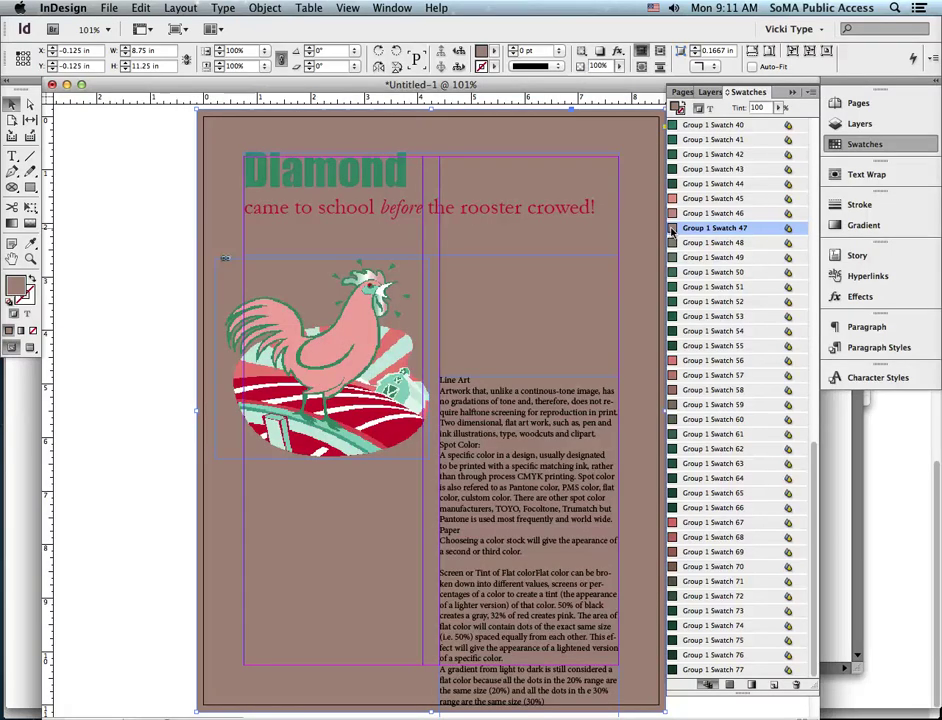
- Reselect the background rectangle and reduce its fill tint to 20%
click(127, 268)
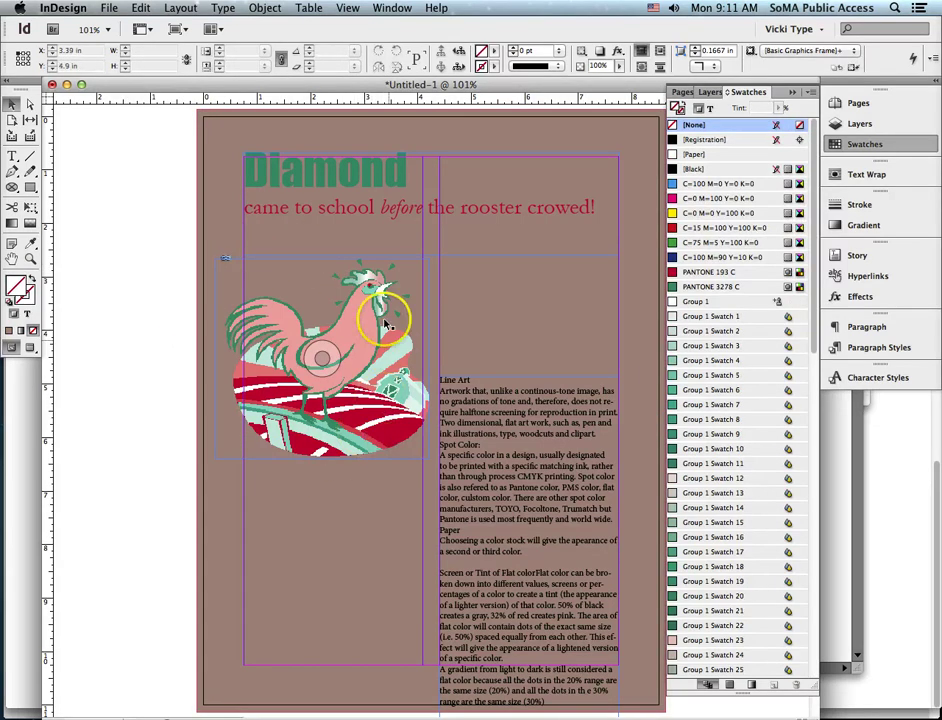
click(270, 312)
click(443, 335)
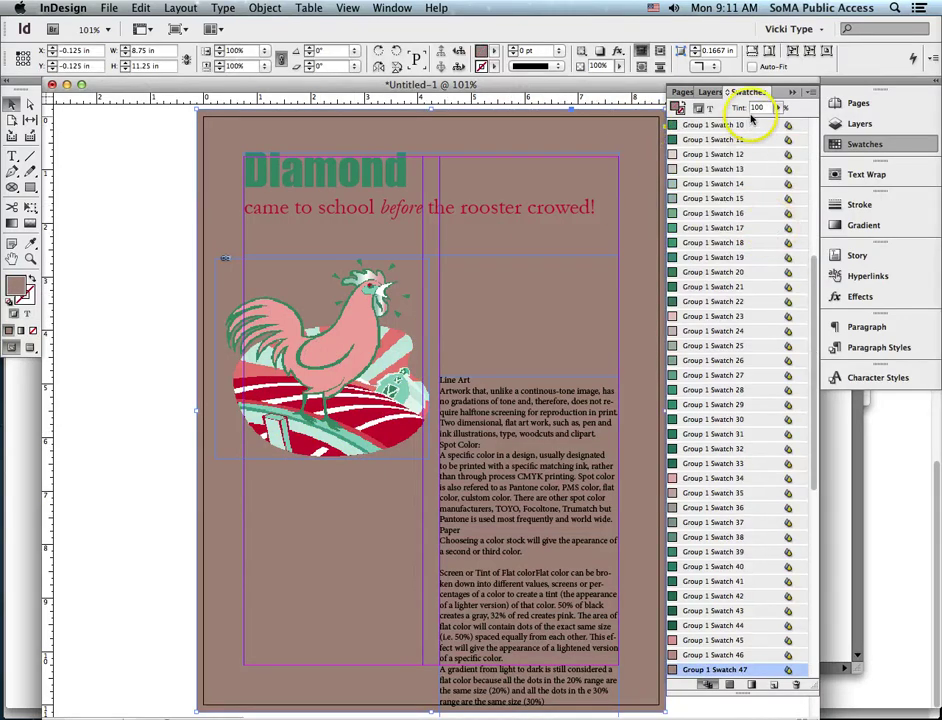
double_click(754, 109)
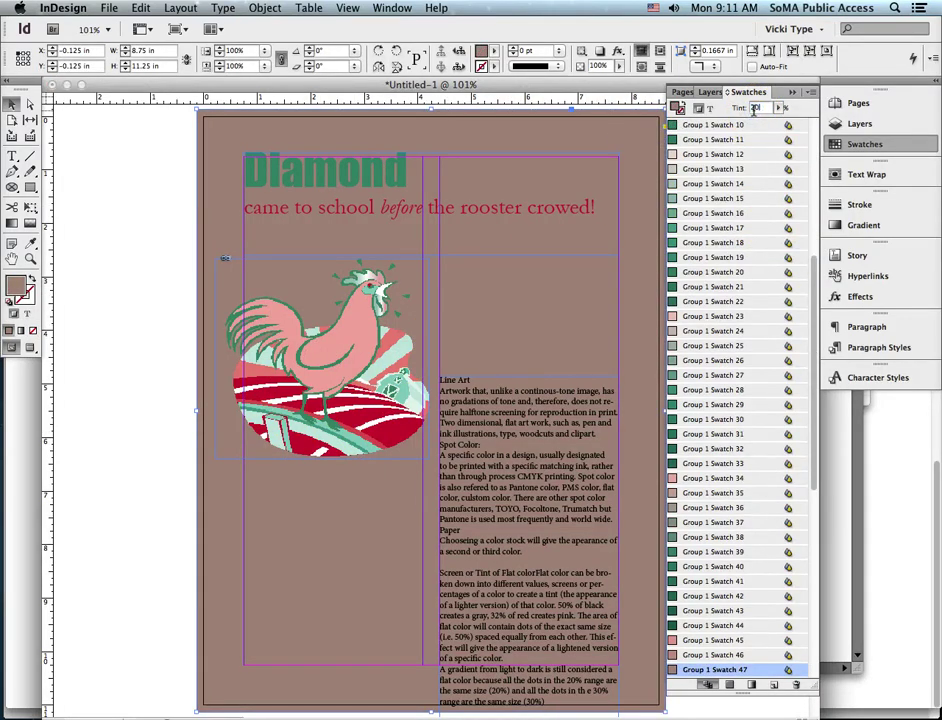
text(20)
key(Return)
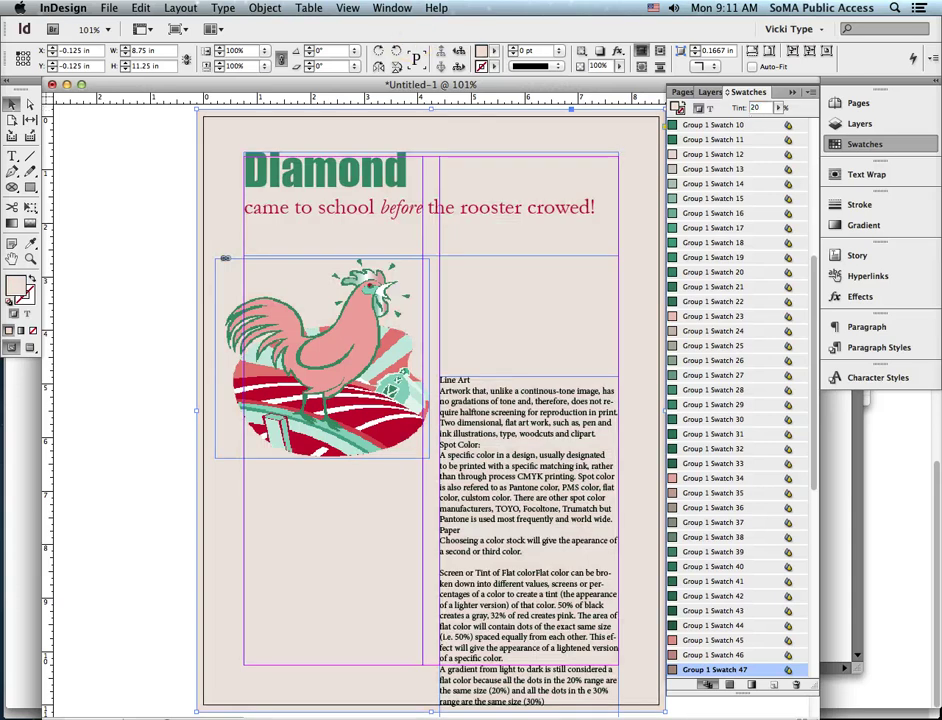
- Open the Separations Preview, enlarge it to list every ink, and set its view to Separations
click(392, 7)
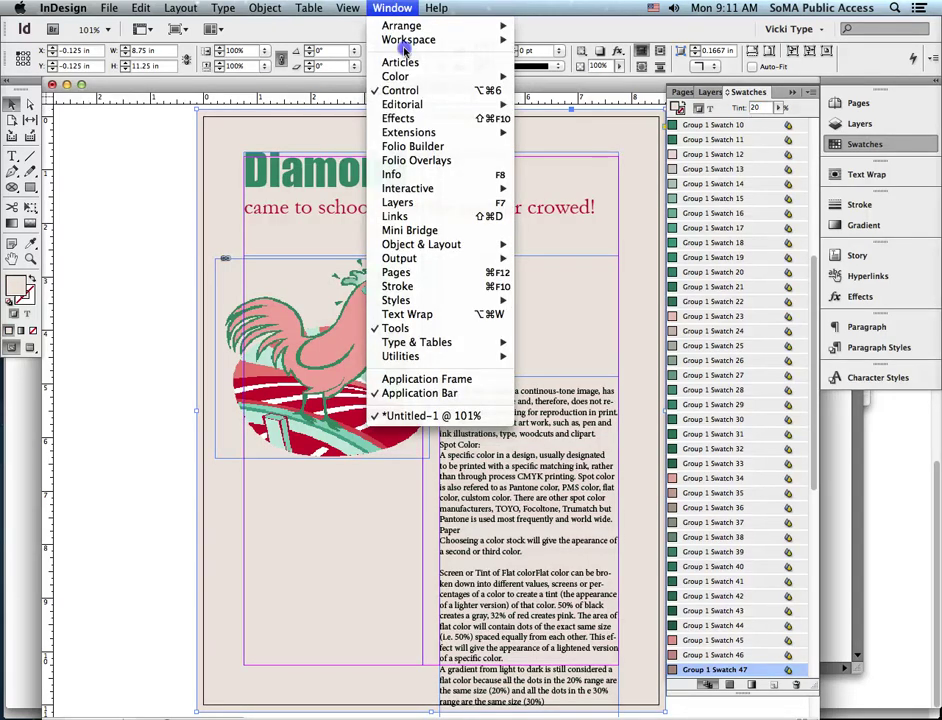
mouse_move(445, 247)
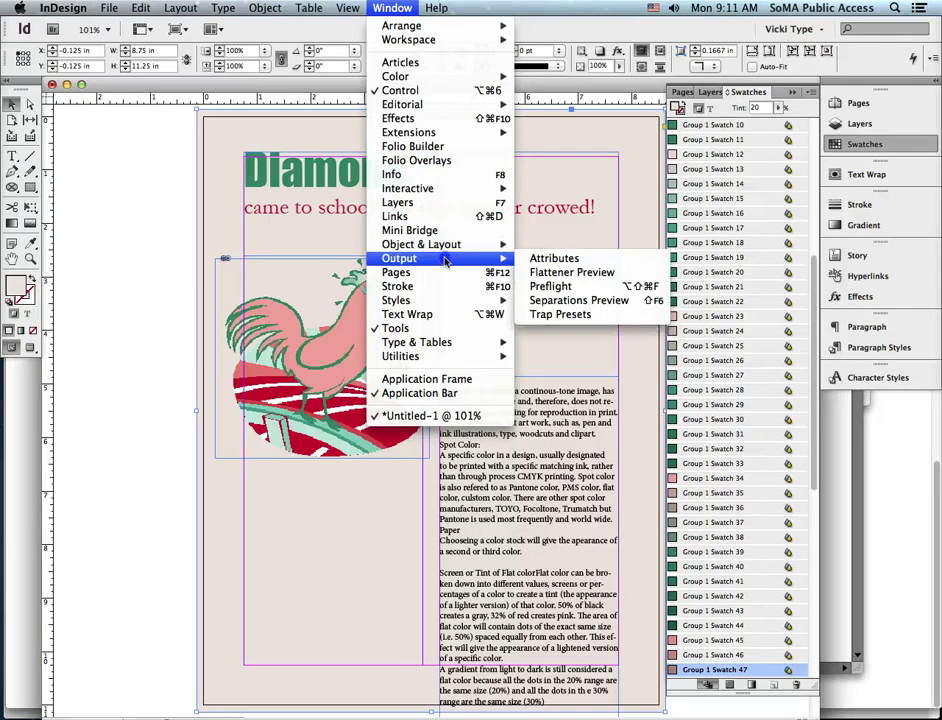
click(612, 301)
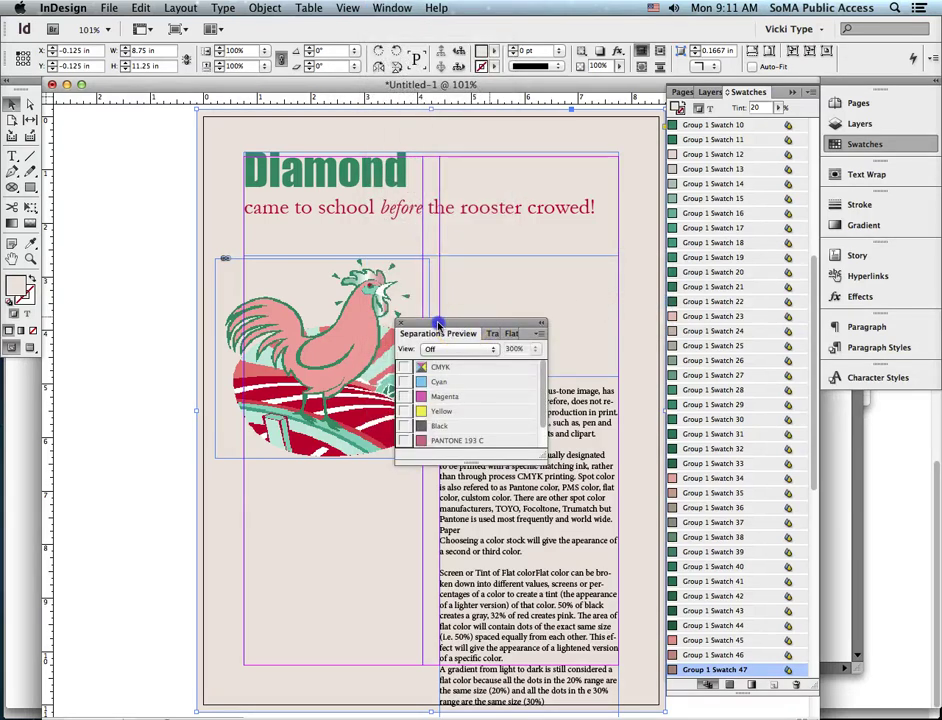
drag(127, 127, 128, 127)
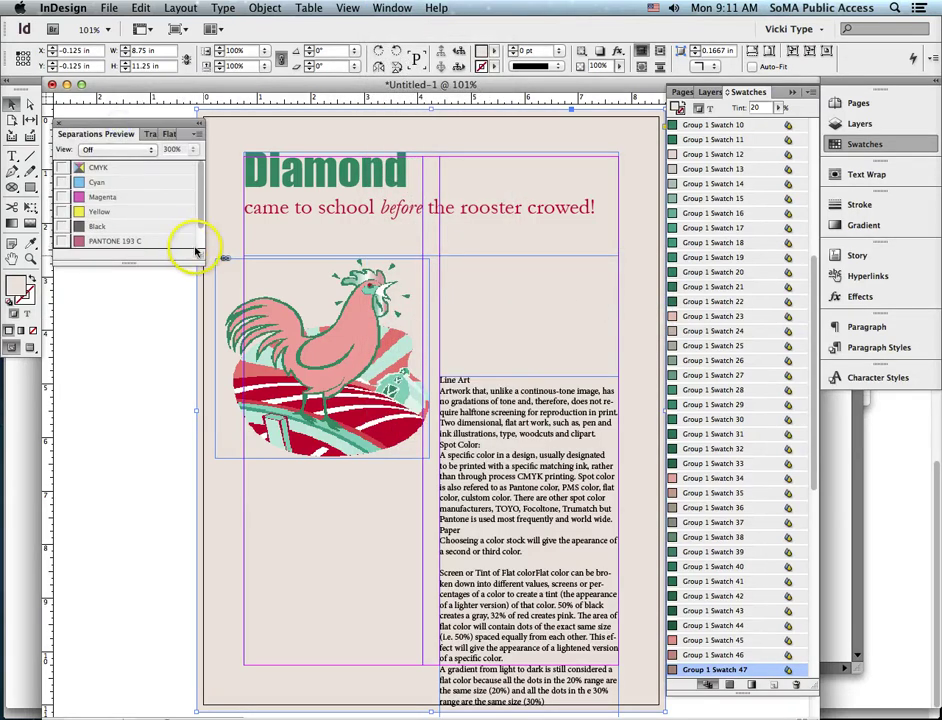
drag(196, 251, 170, 384)
click(122, 150)
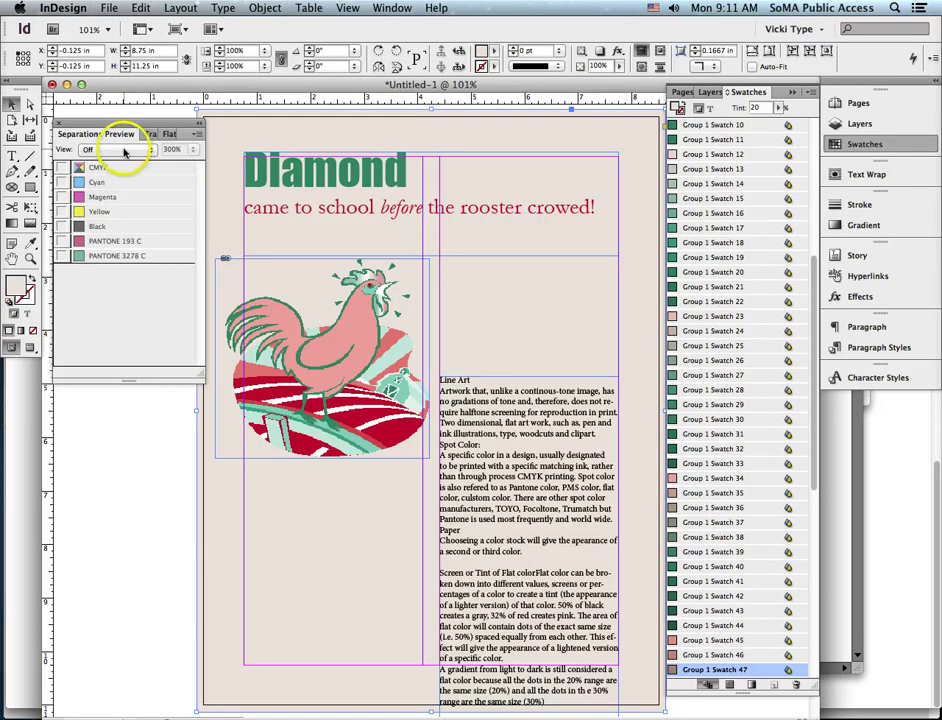
click(127, 160)
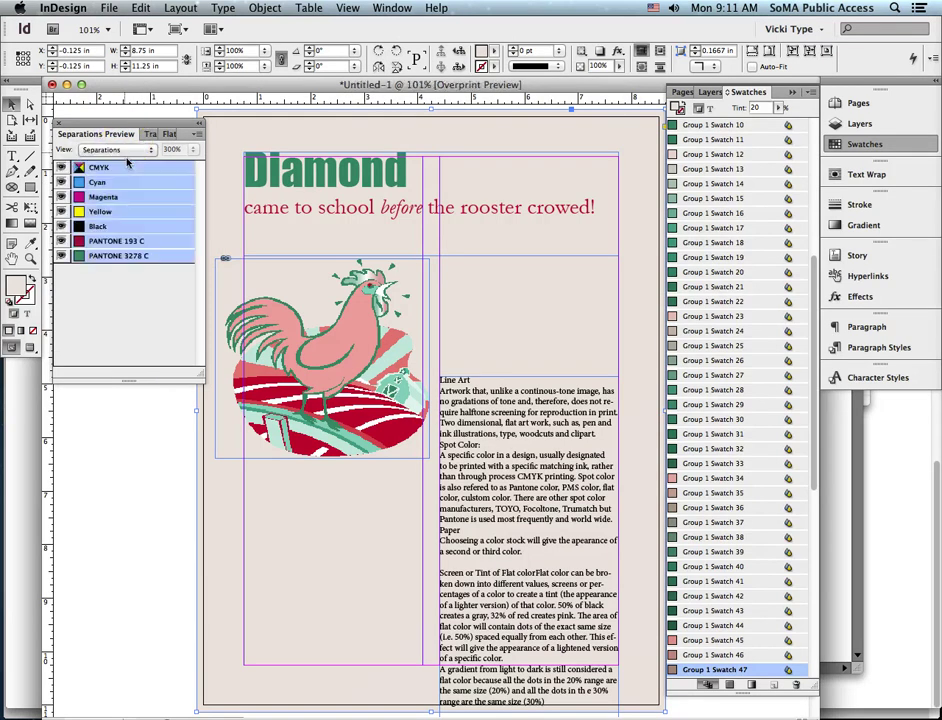
- Hide the PANTONE 193 C and PANTONE 3278 C plates to check the separations, and show both again
click(61, 241)
click(61, 256)
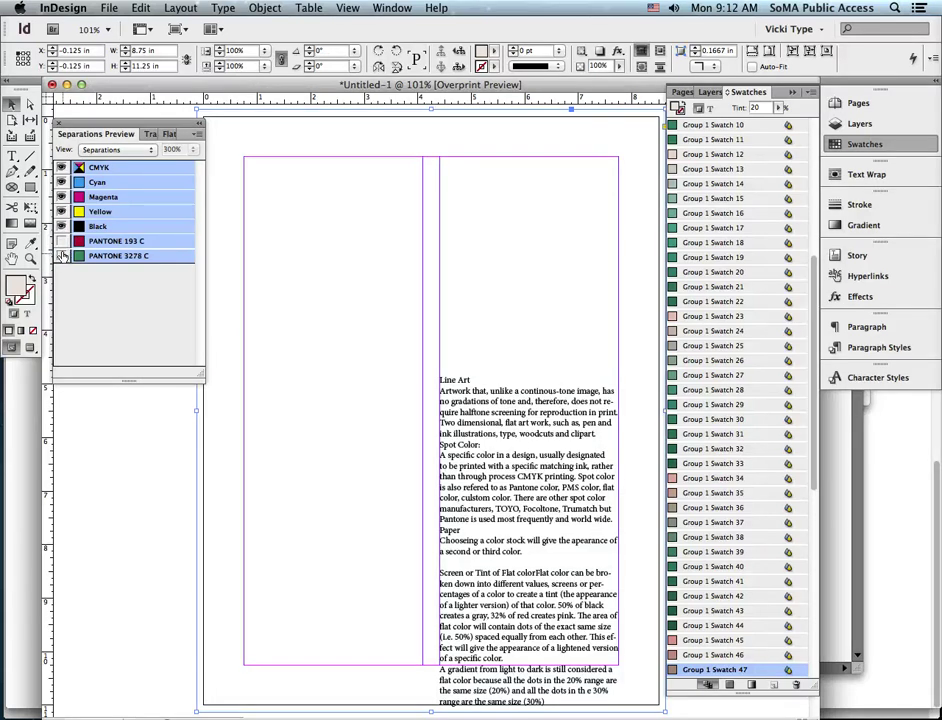
click(62, 256)
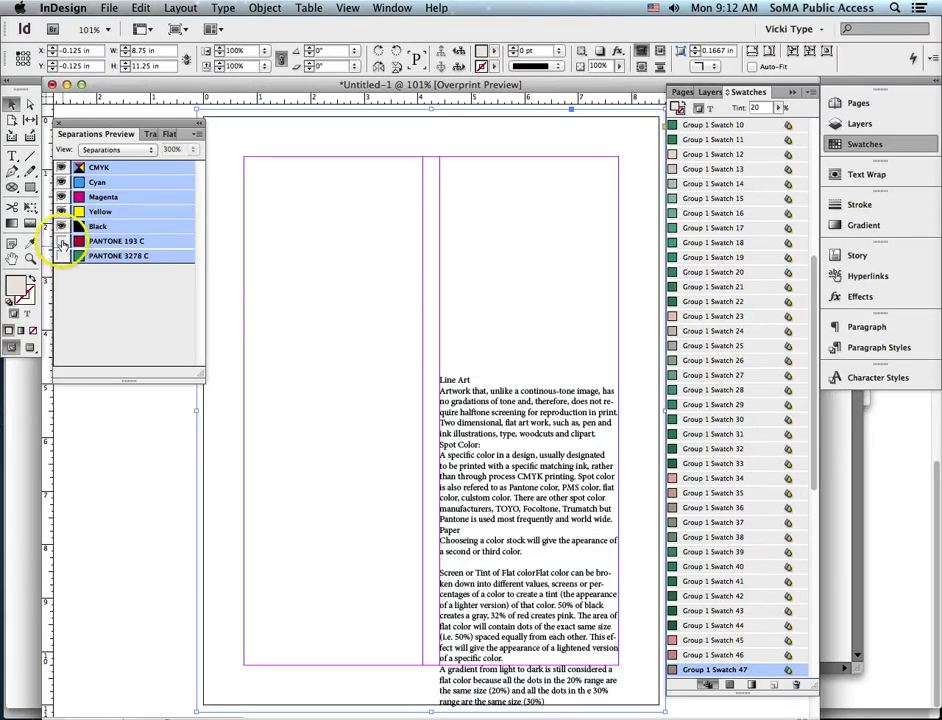
click(61, 241)
click(61, 256)
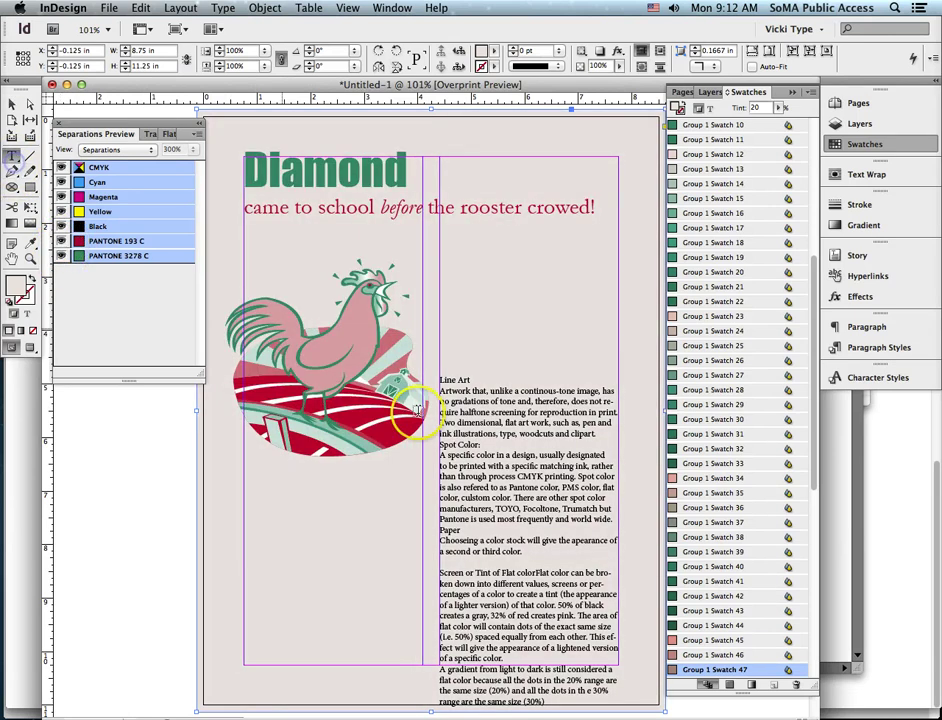
- Colour all the body text in the second column with PANTONE 3278 C
click(502, 463)
key(super+a)
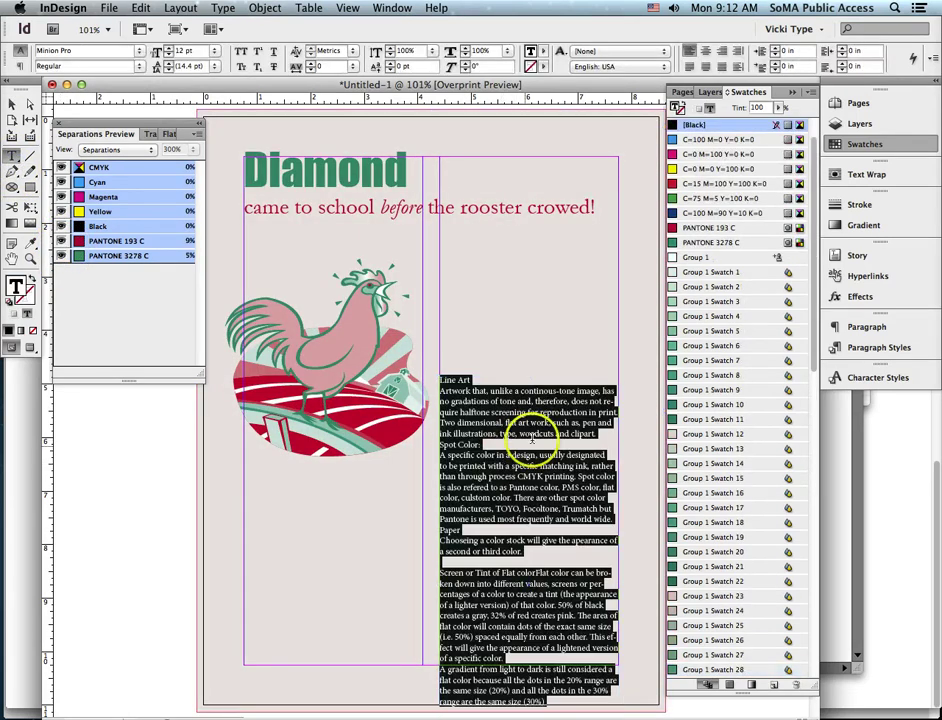
click(720, 243)
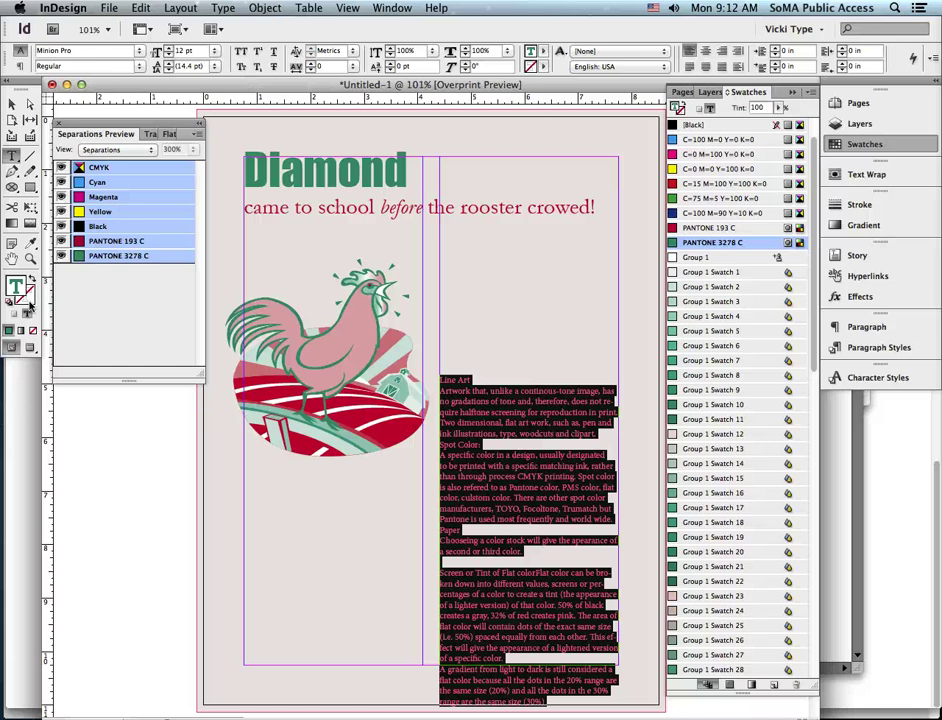
- Extend the body text frame upward so its top edge sits at about 2.42 in, just below the headline
click(11, 103)
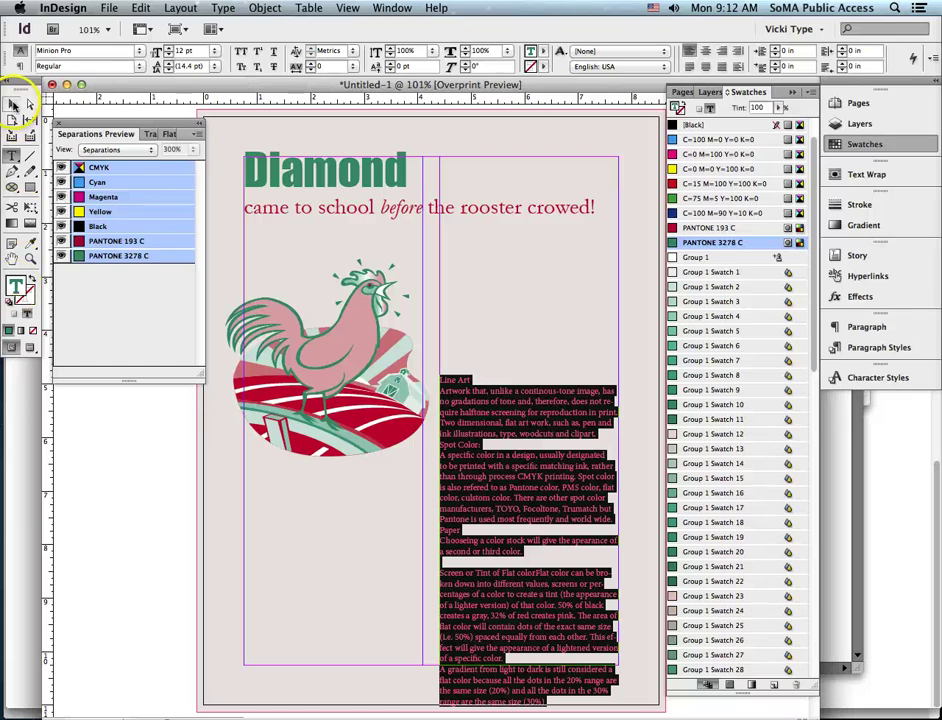
click(380, 397)
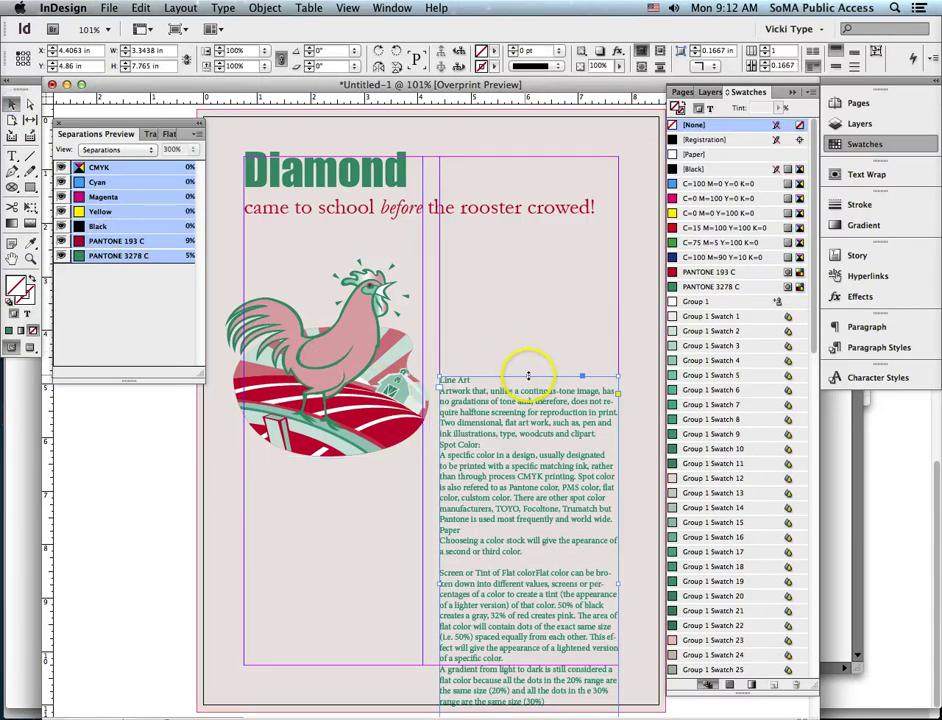
drag(528, 377, 519, 248)
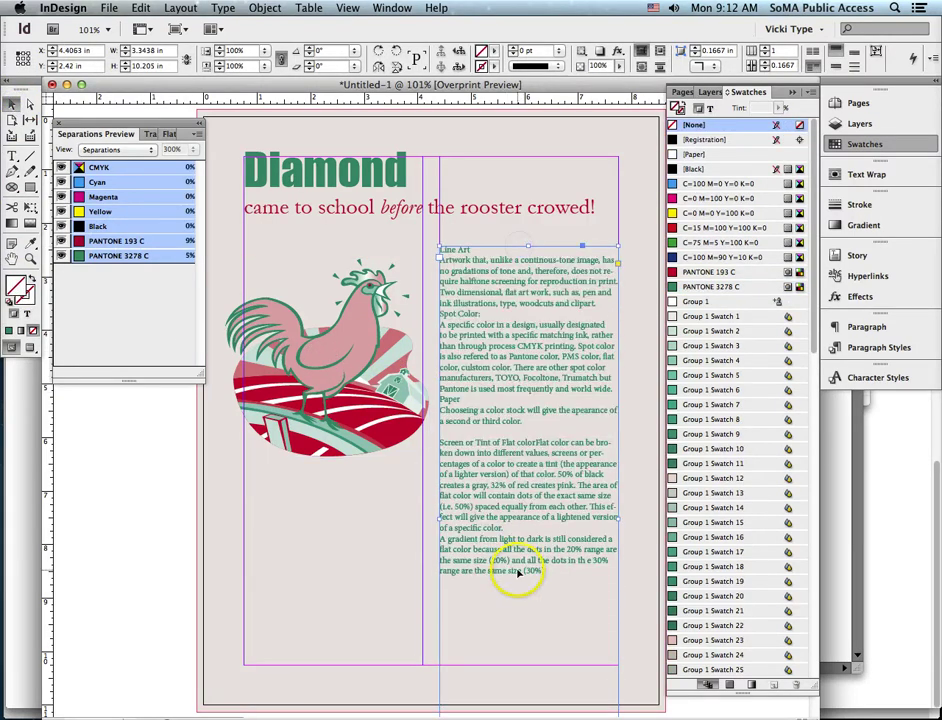
- Enlarge the rooster frame to about 5.98 by 6.62 in and fit its content proportionally
click(392, 450)
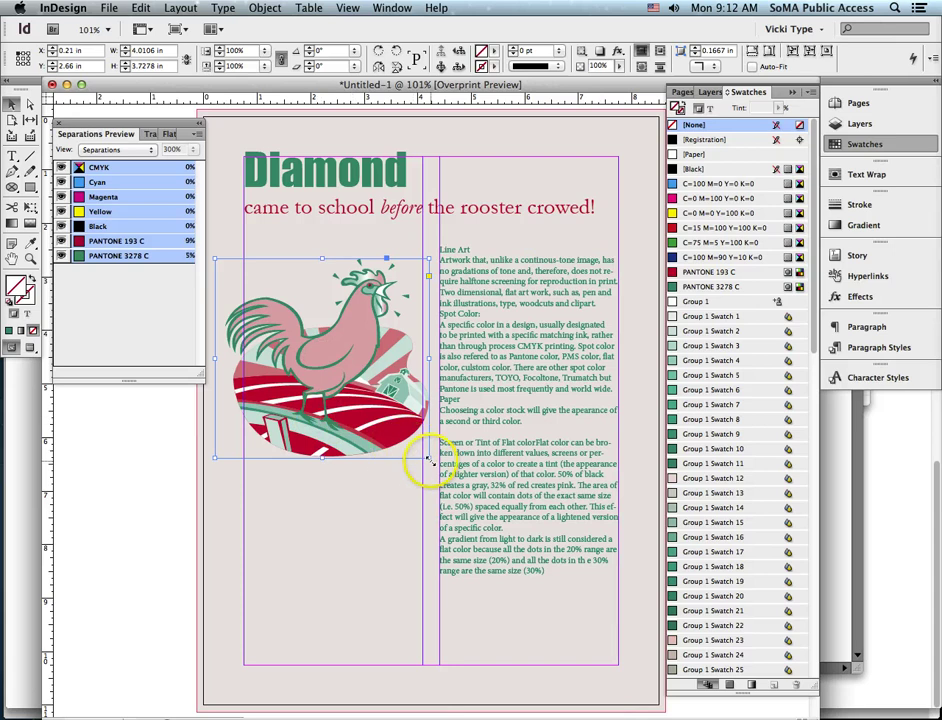
drag(429, 457, 534, 613)
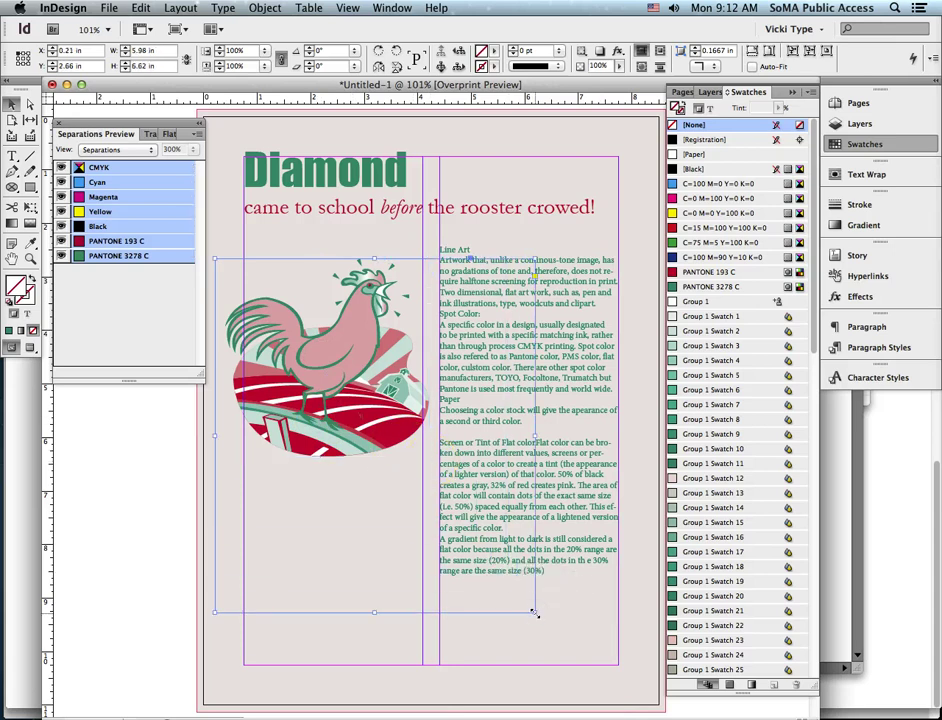
click(270, 8)
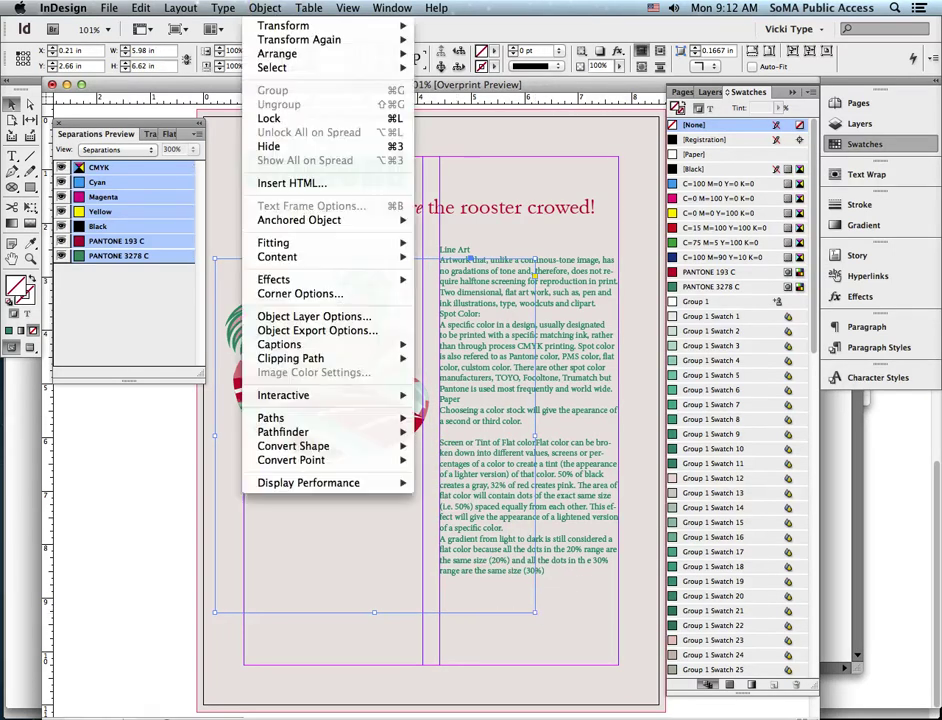
mouse_move(290, 243)
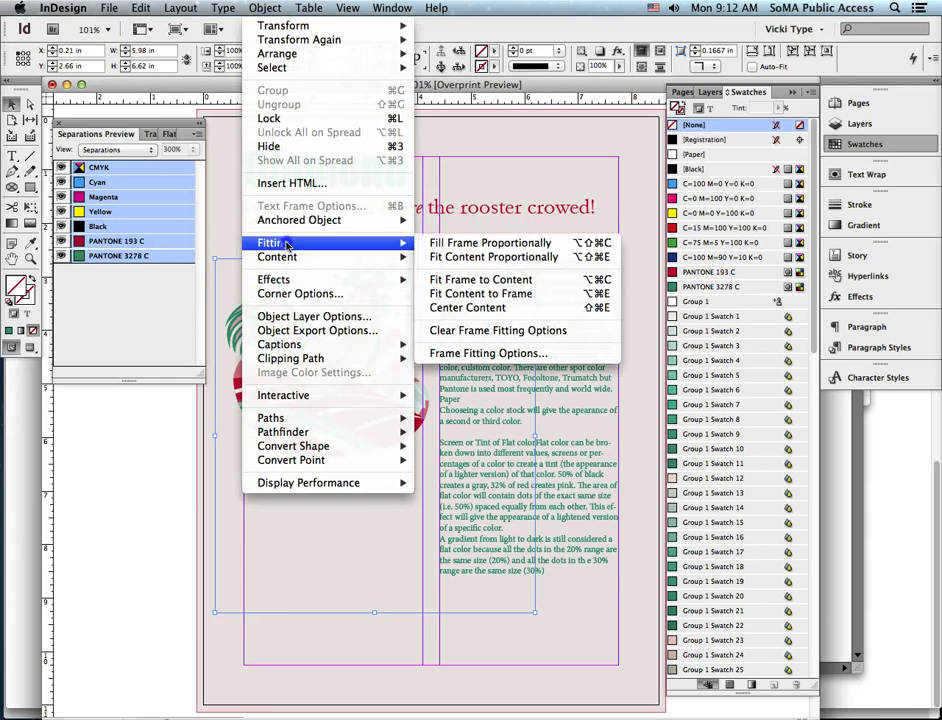
click(510, 258)
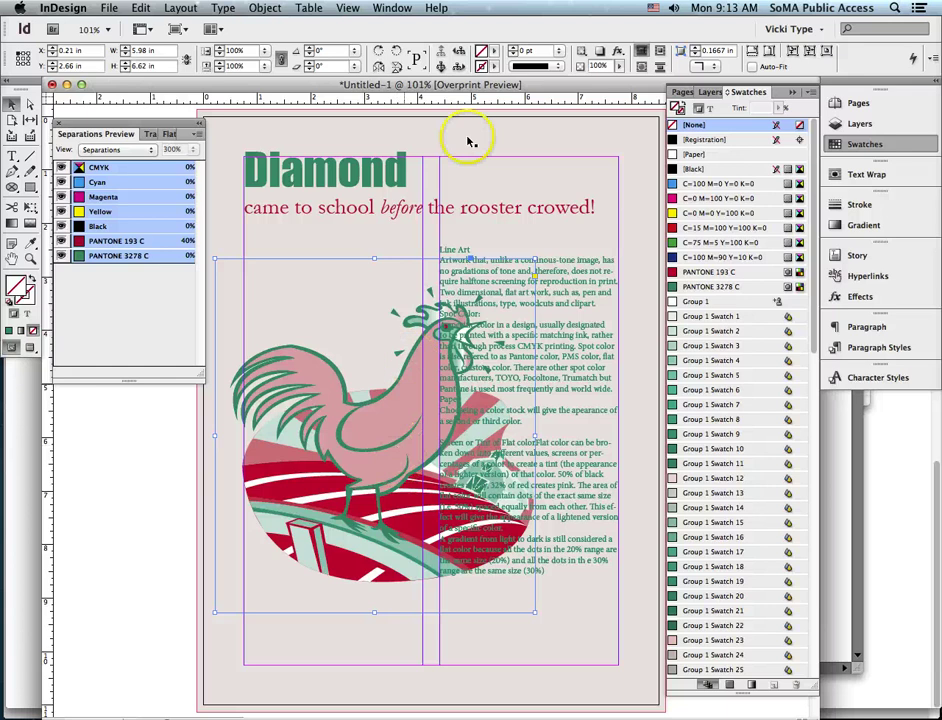
- Wrap the text around the rooster's object shape with the contour type Detect Edges
click(392, 8)
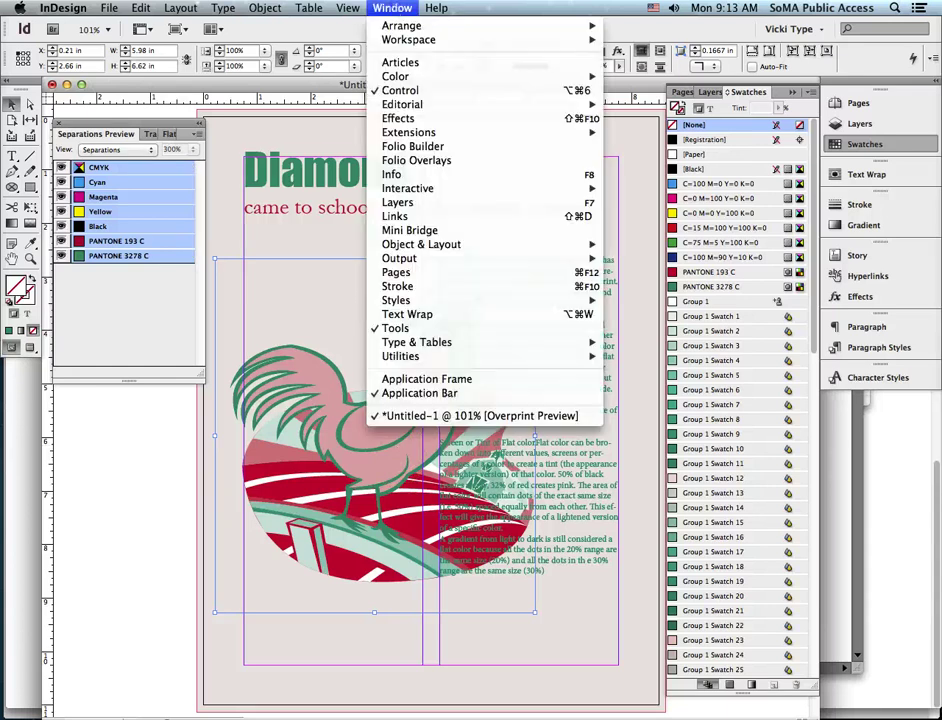
click(440, 320)
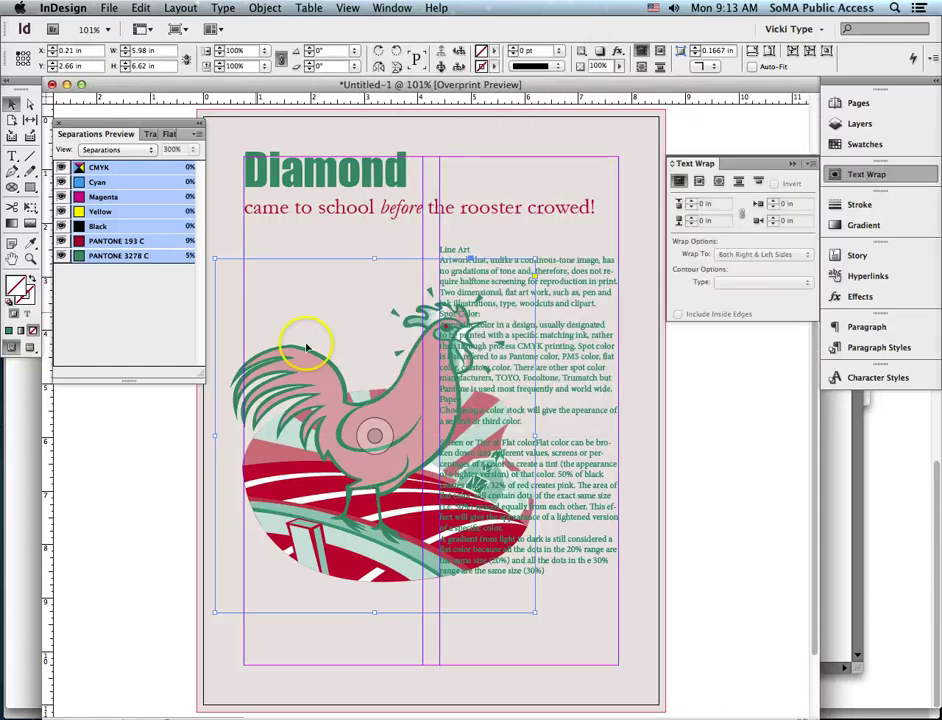
click(719, 182)
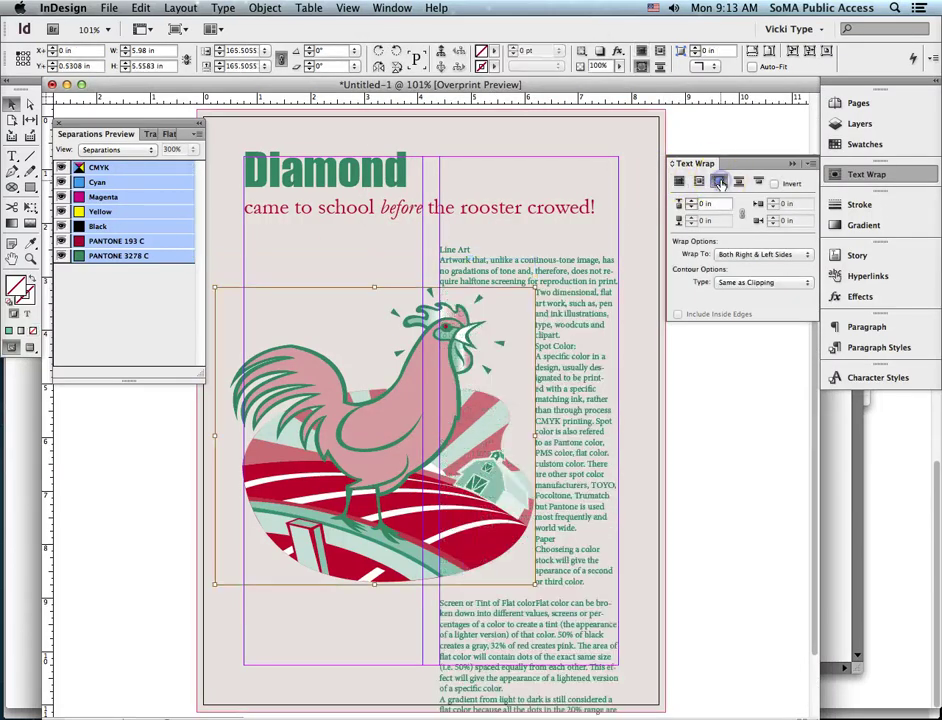
click(695, 204)
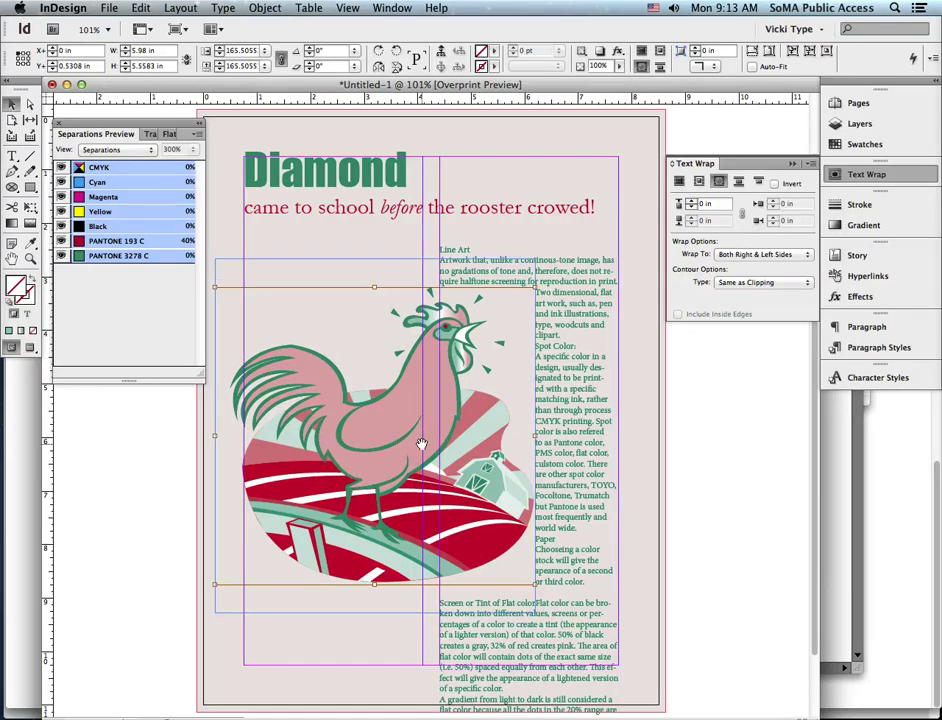
click(740, 283)
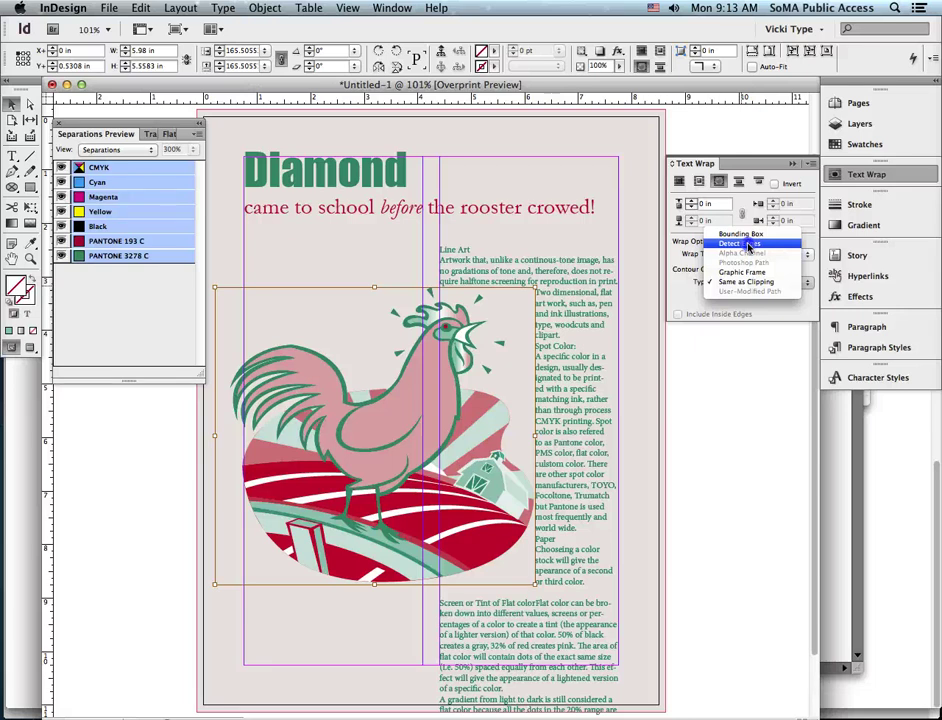
click(748, 244)
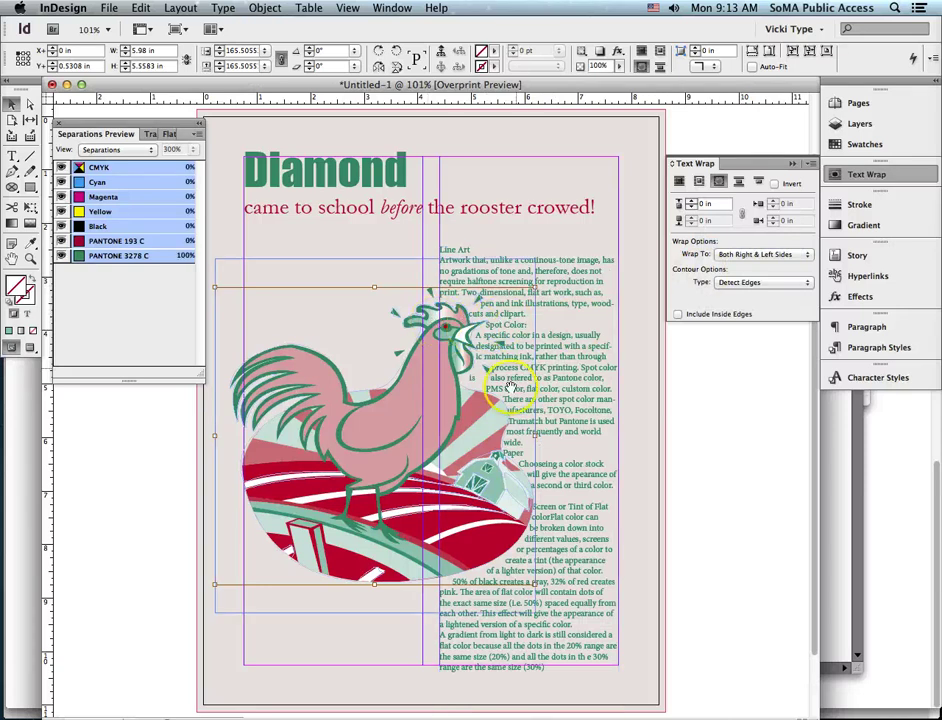
- Set the rooster's text wrap offset to 0.4375 in
click(690, 203)
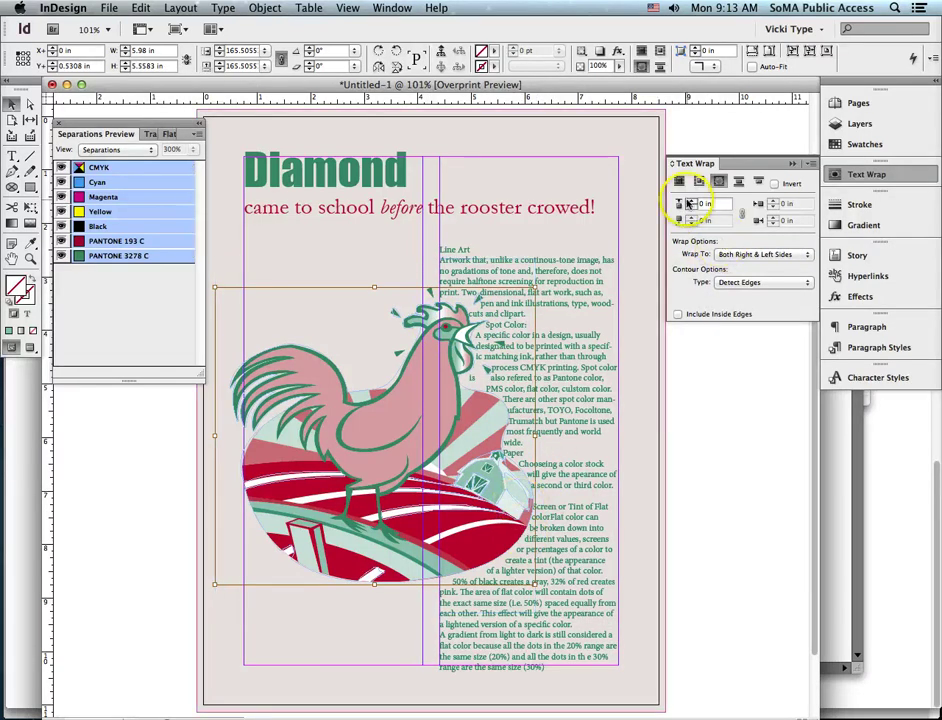
click(690, 203)
click(690, 203)
click(690, 203)
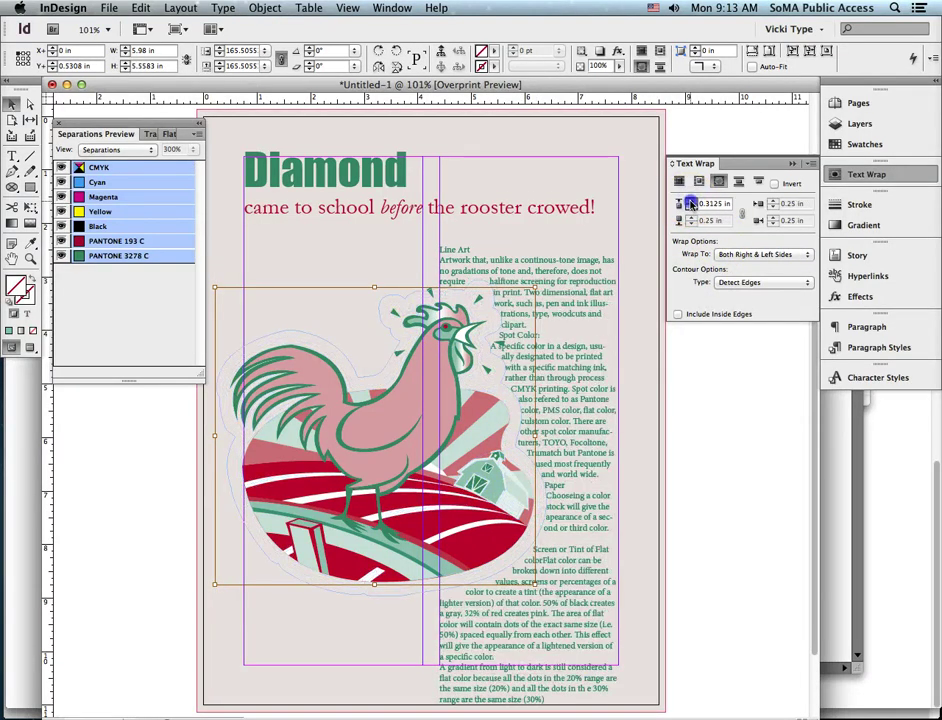
click(690, 203)
click(690, 203)
click(690, 203)
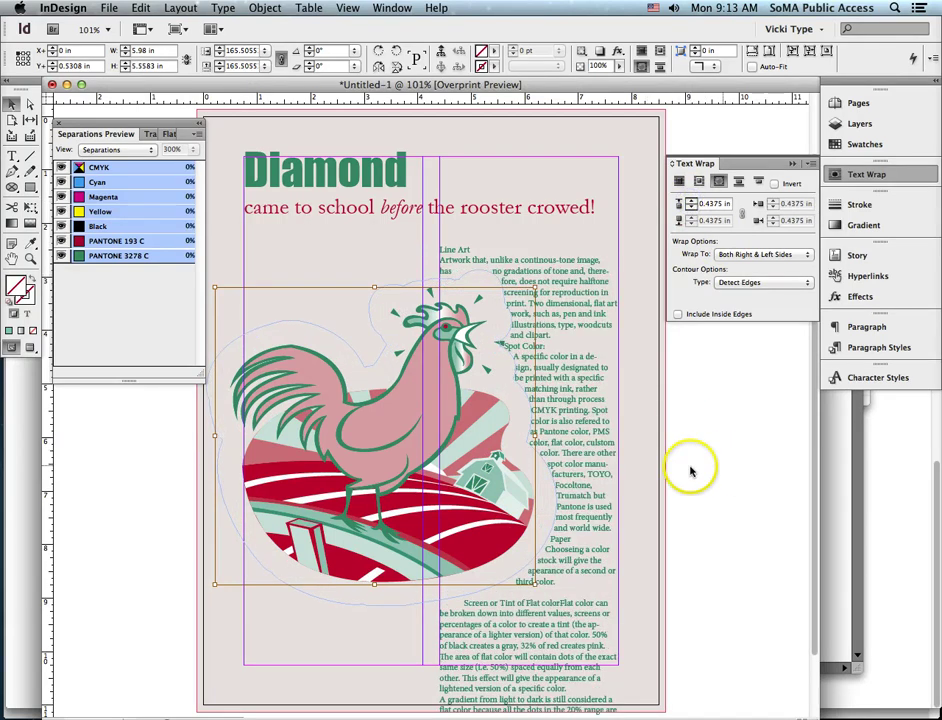
- Show the page in Preview mode and move the rooster partly off the left page edge, to about X -1.73 in, Y 2.04 in
click(30, 349)
click(69, 428)
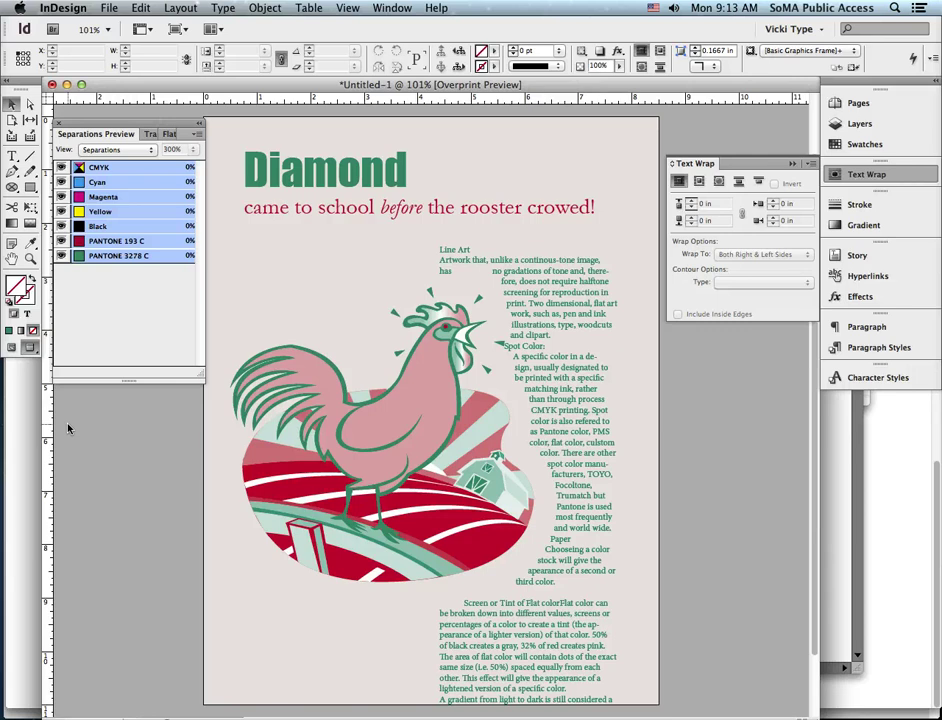
click(446, 270)
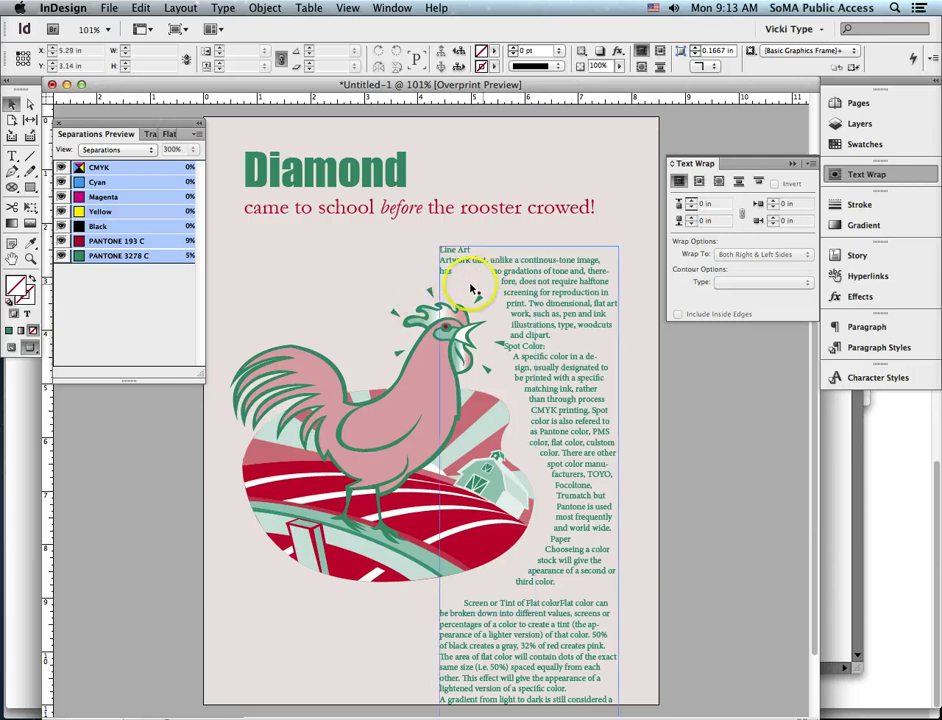
click(390, 420)
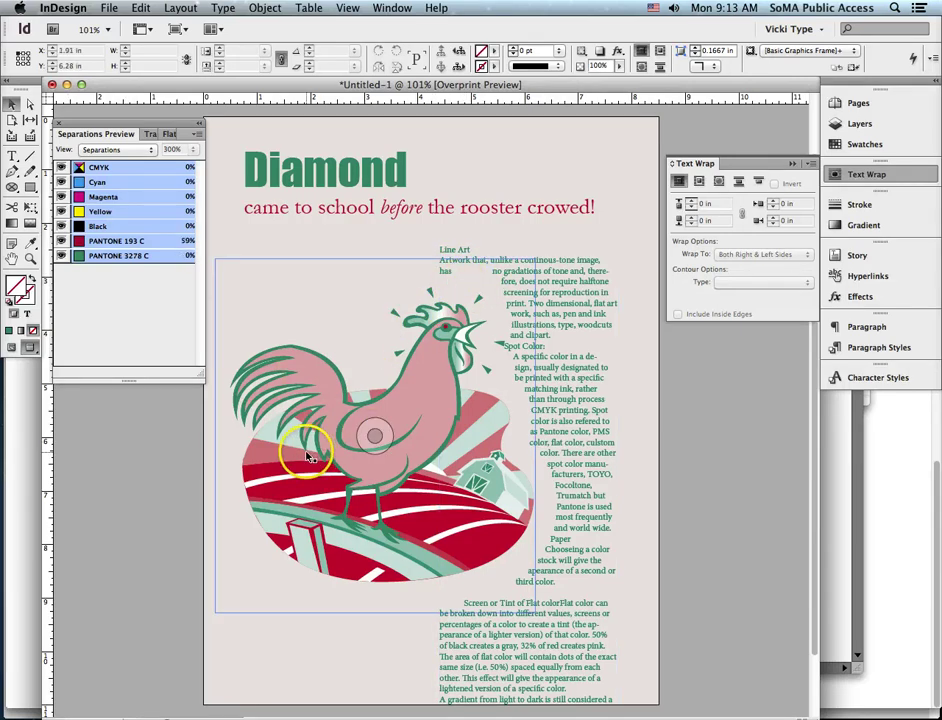
drag(310, 455, 108, 480)
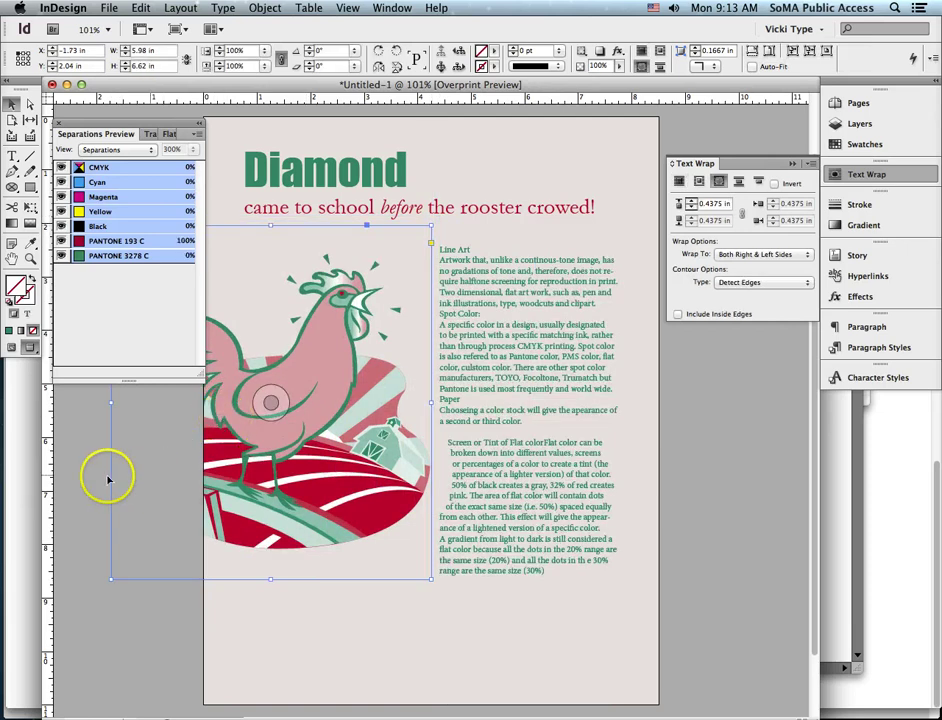
- Open the placed rooster's original artwork in Illustrator with Edit Original
click(271, 403)
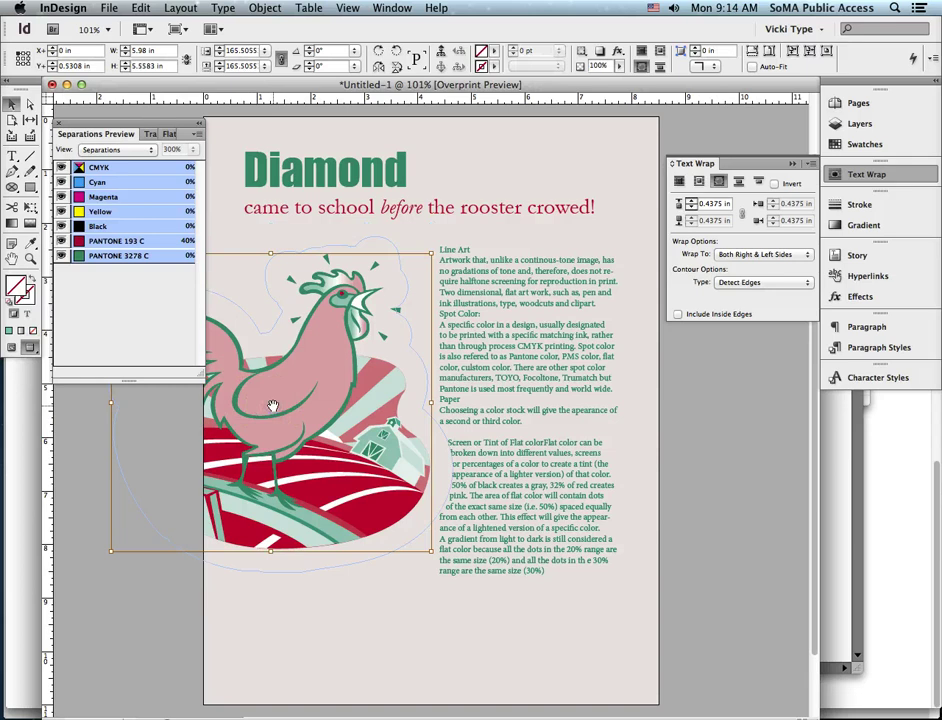
right_click(271, 405)
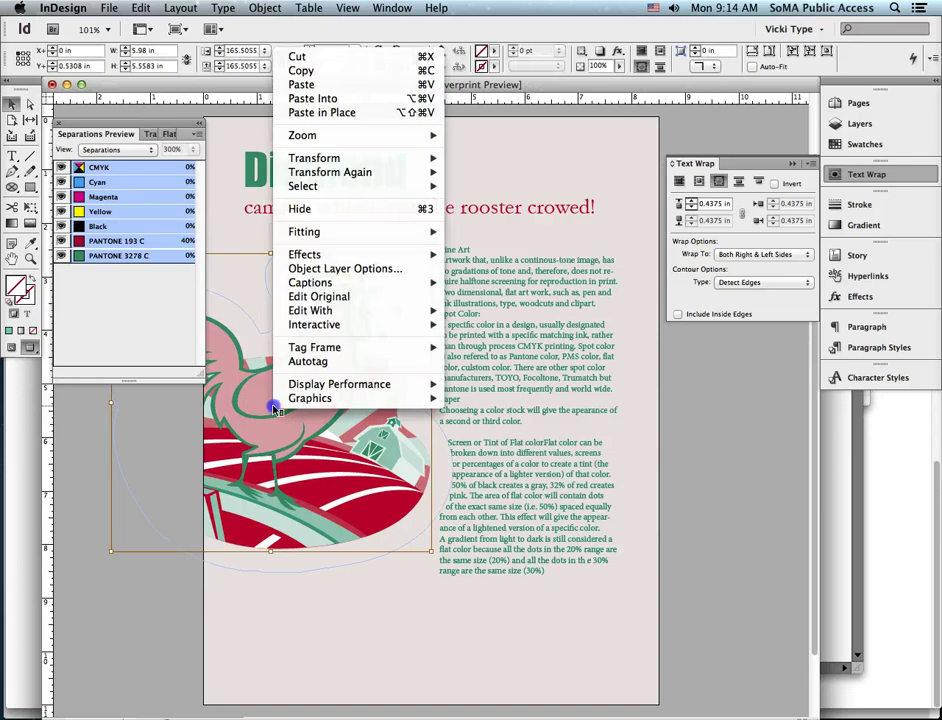
click(318, 297)
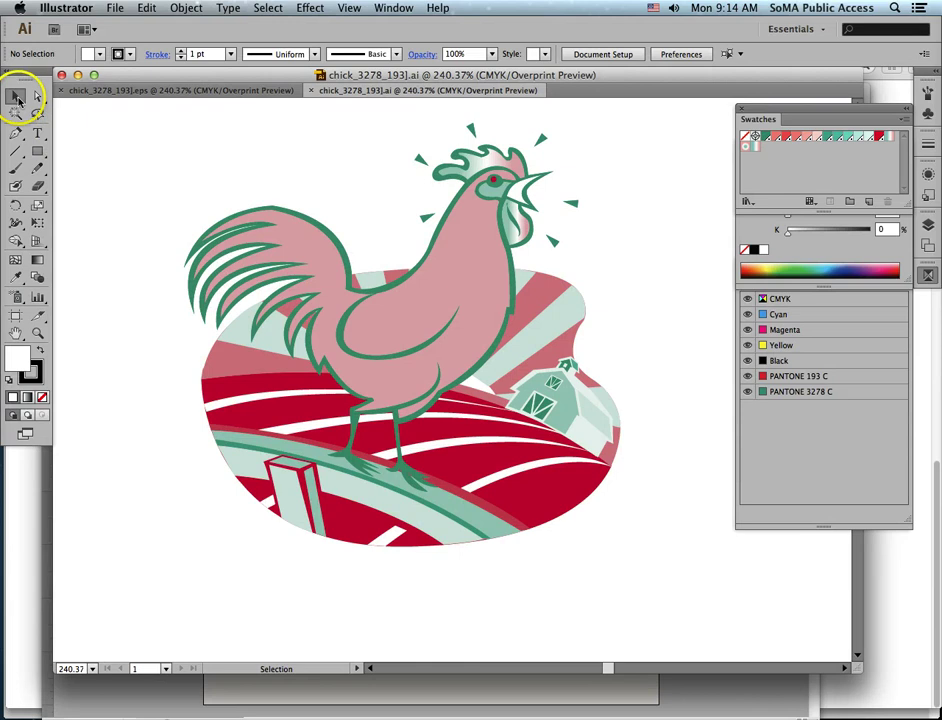
- Select the rooster's body outline together with its wing, eye, comb, beak and wattle shapes, leaving the farm scene unselected
drag(201, 147, 314, 239)
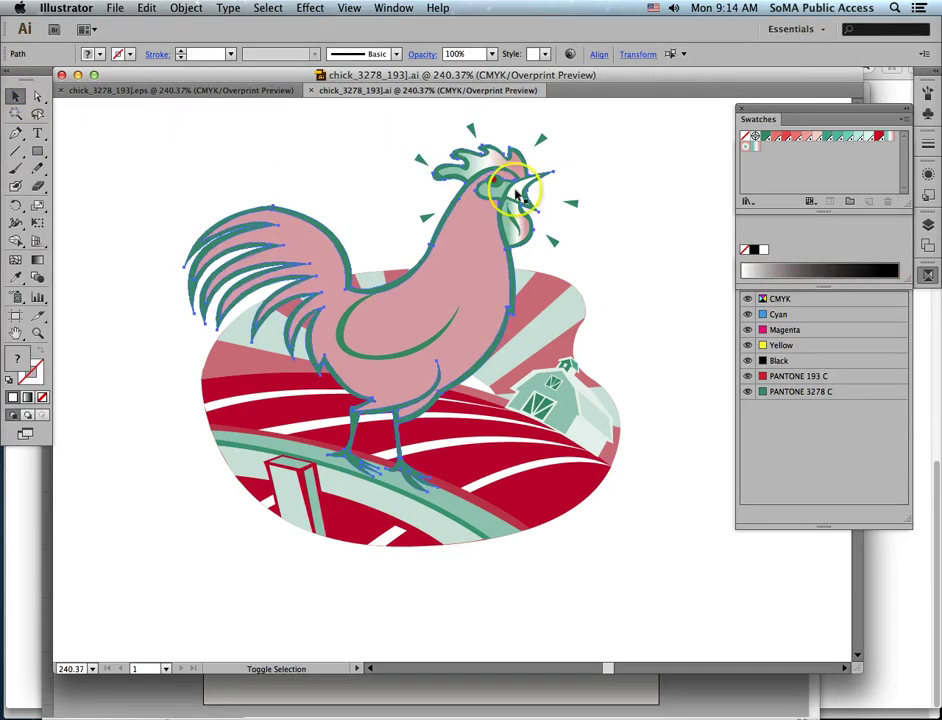
shift+click(431, 340)
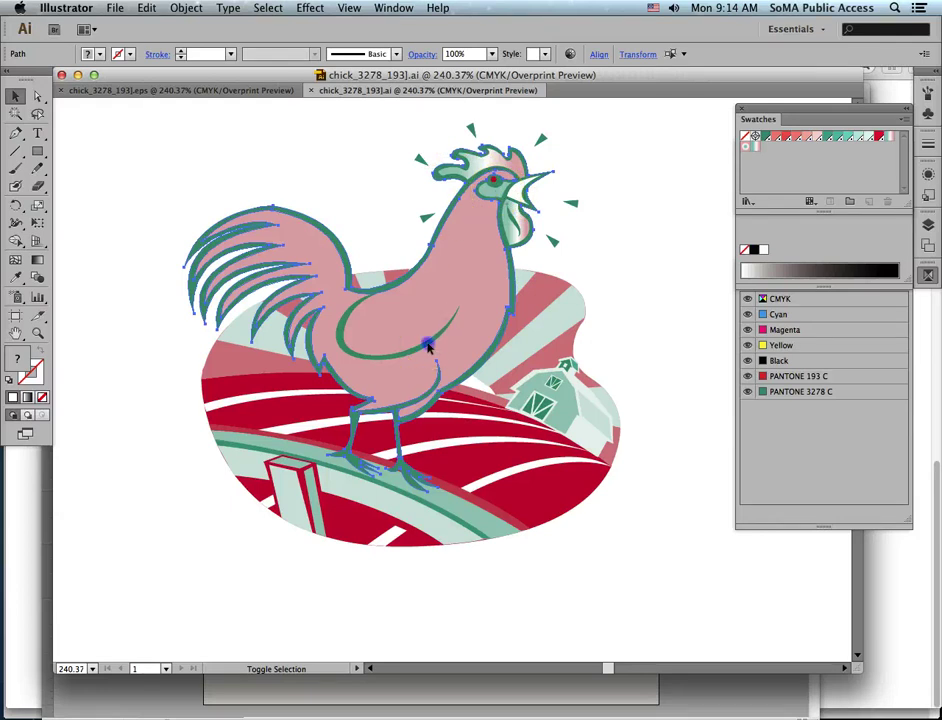
shift+click(495, 188)
shift+click(517, 224)
shift+click(516, 168)
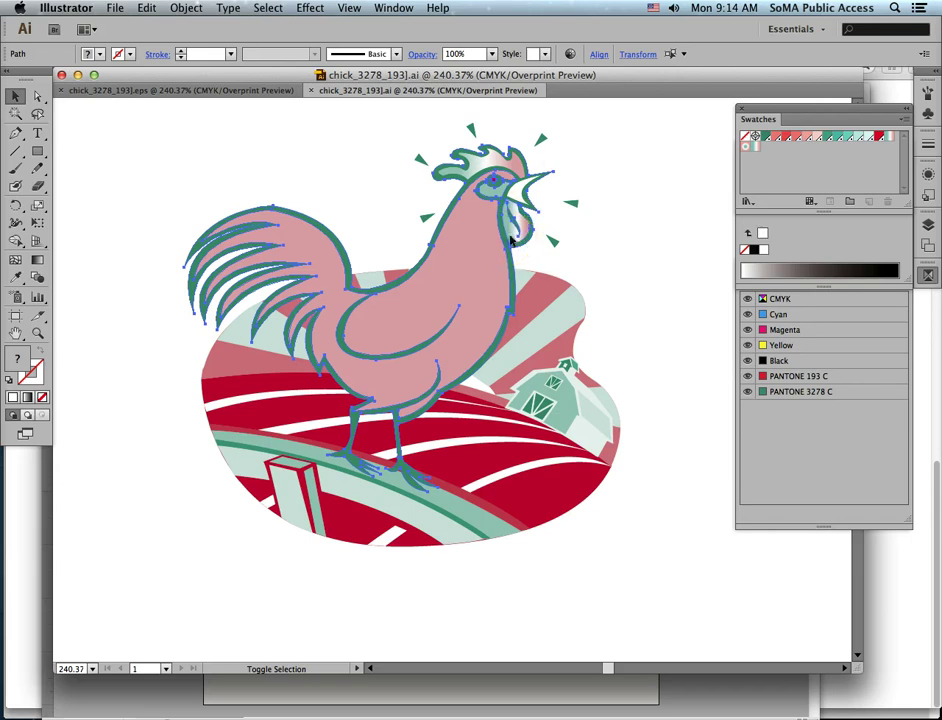
shift+click(521, 175)
shift+click(508, 200)
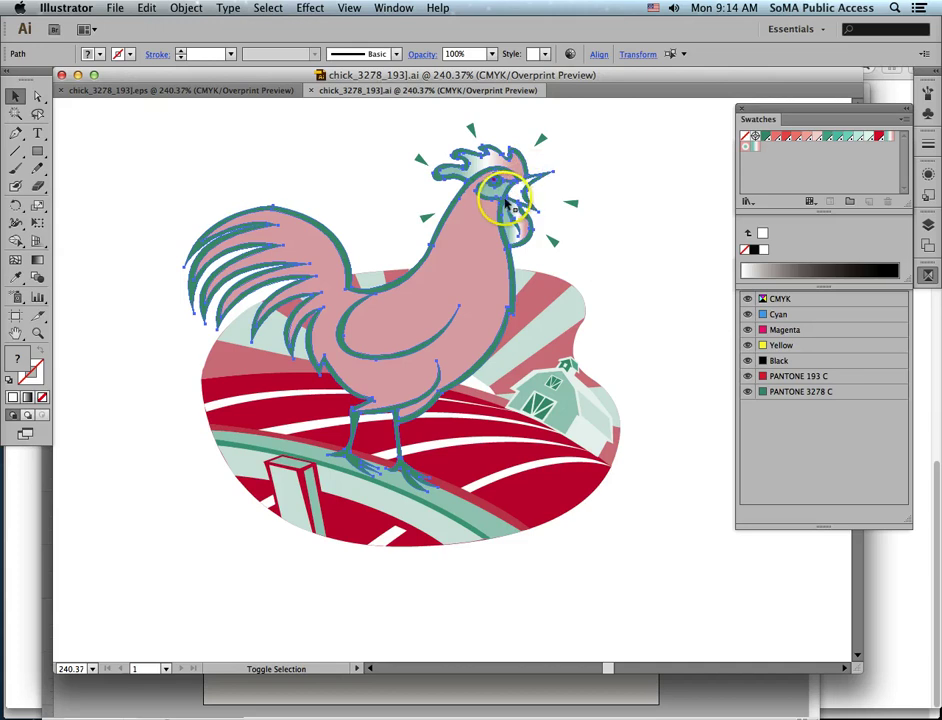
shift+click(502, 200)
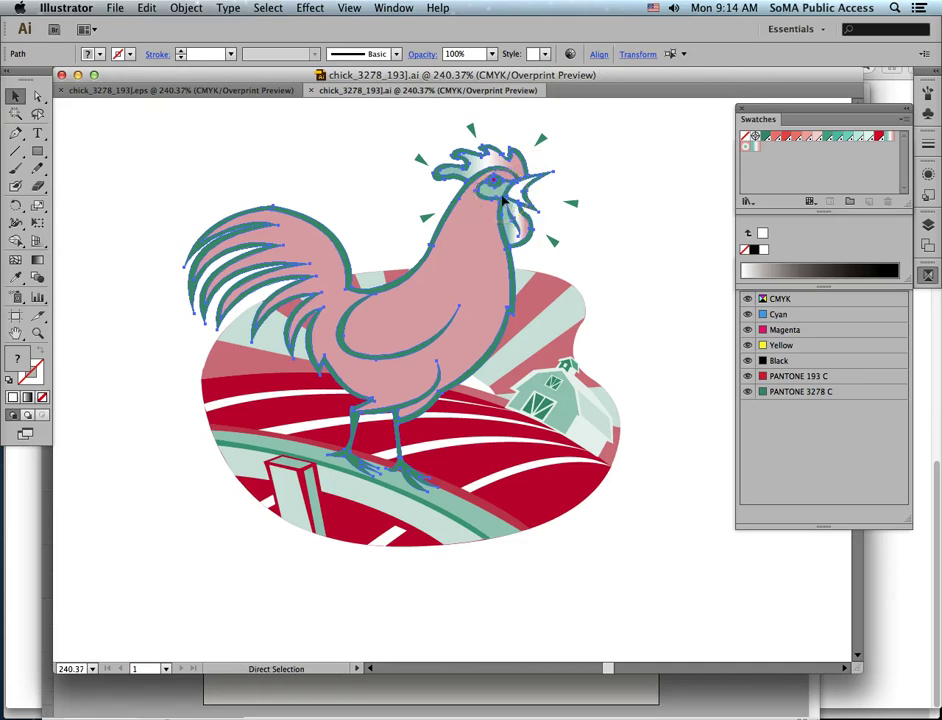
- Copy the selected rooster shapes into a new Letter document measuring 8.5 by 11 in, and deselect them
key(super+n)
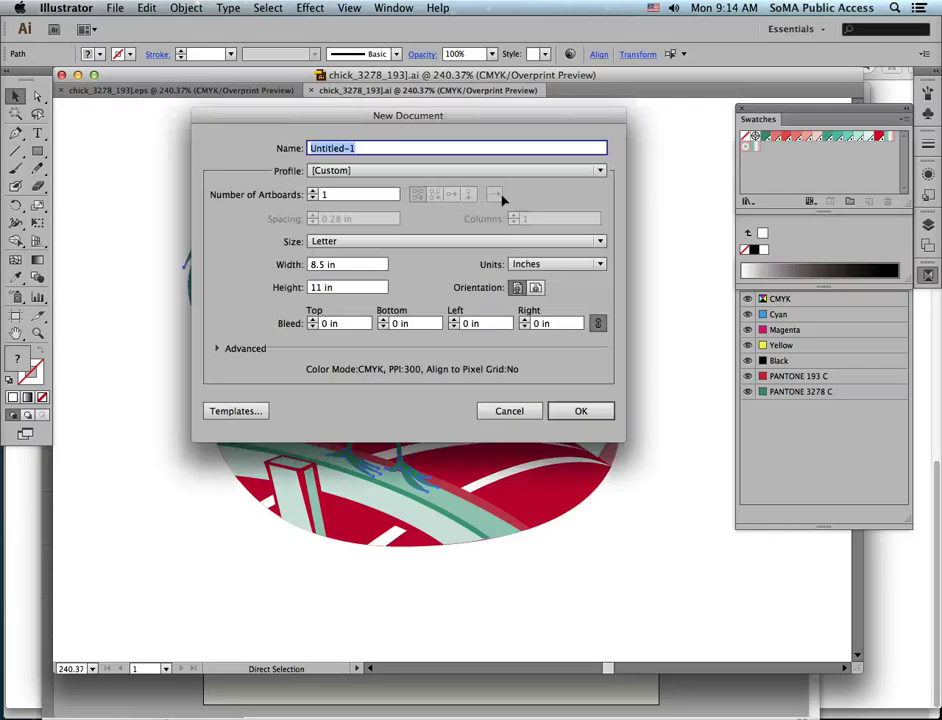
click(578, 411)
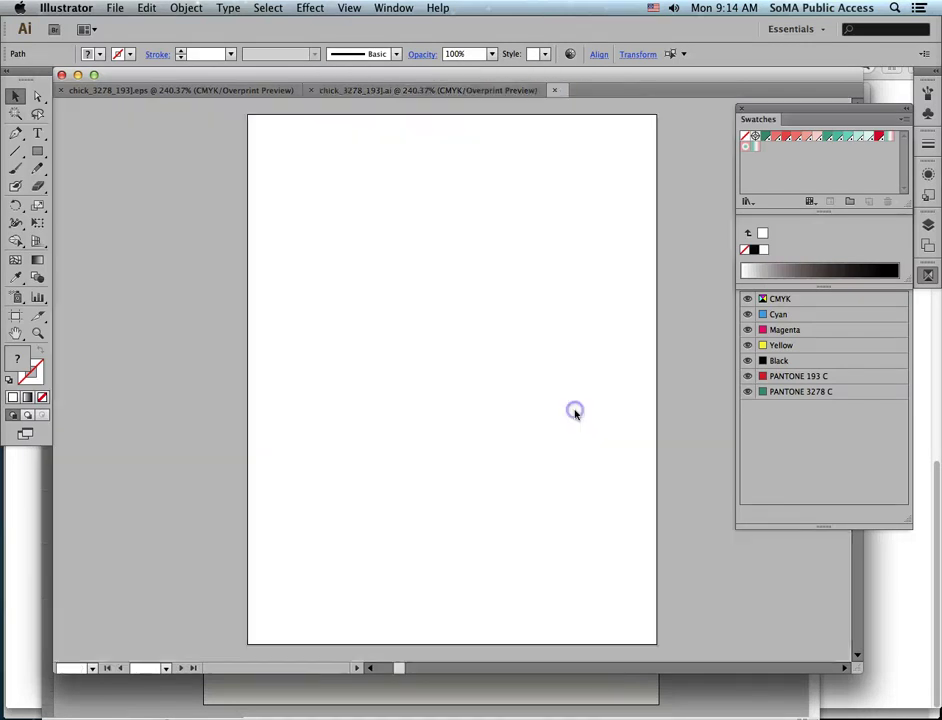
key(a)
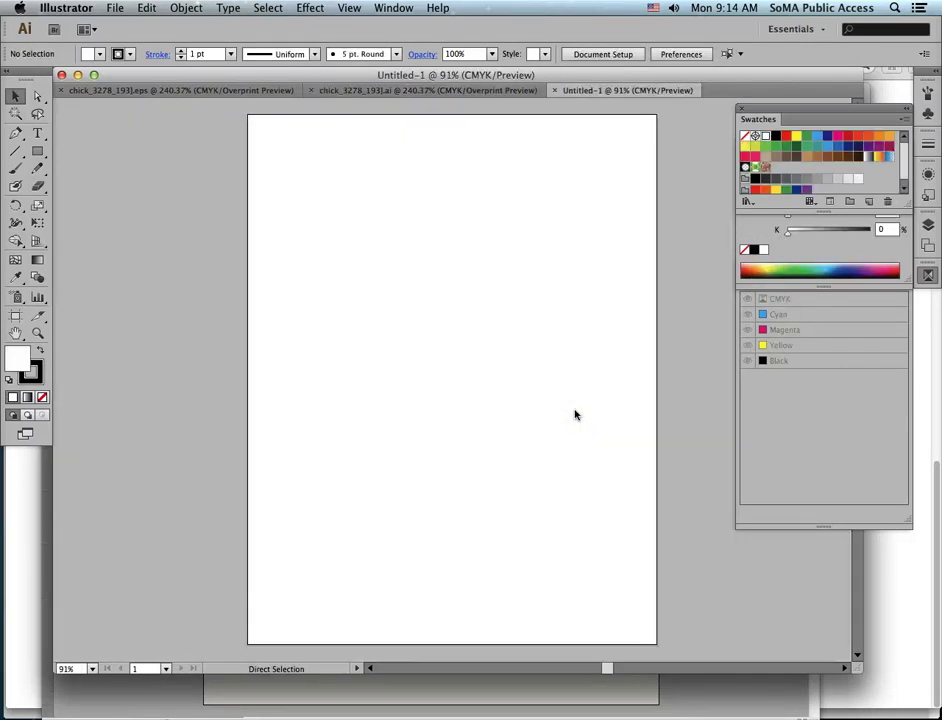
key(super+v)
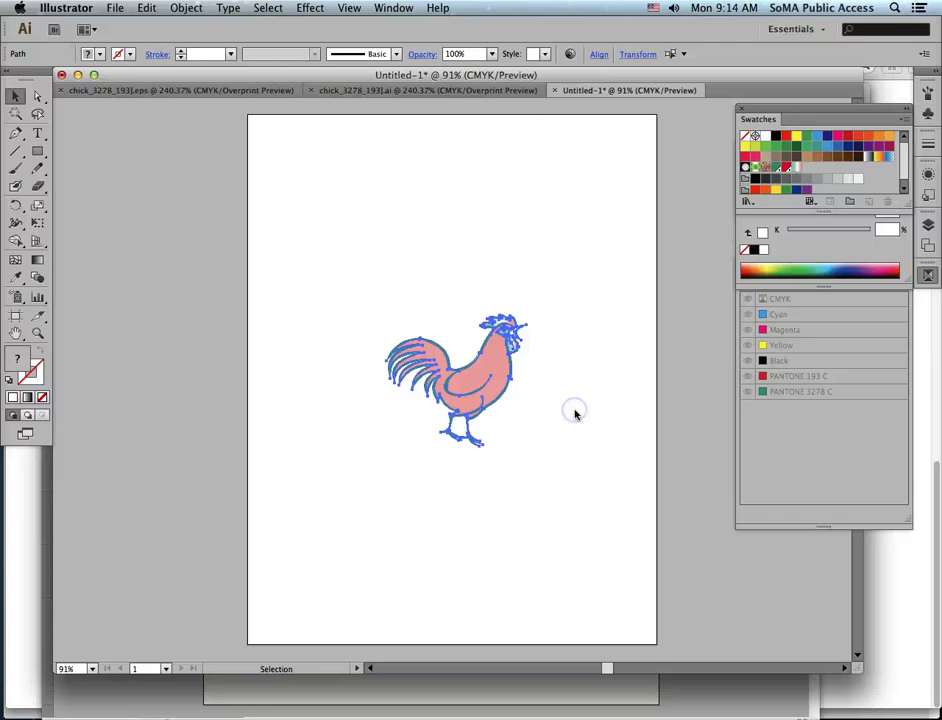
click(522, 258)
click(523, 257)
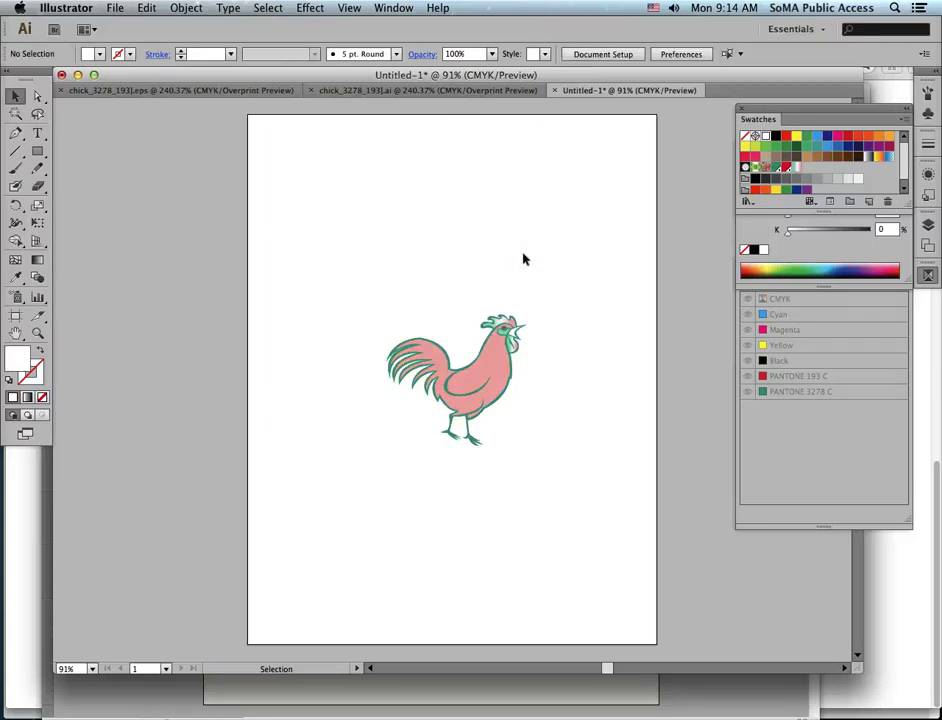
- Save the rooster document as chickalone.ai in the Clip Art Assignment folder, in Illustrator CS6 format
click(115, 8)
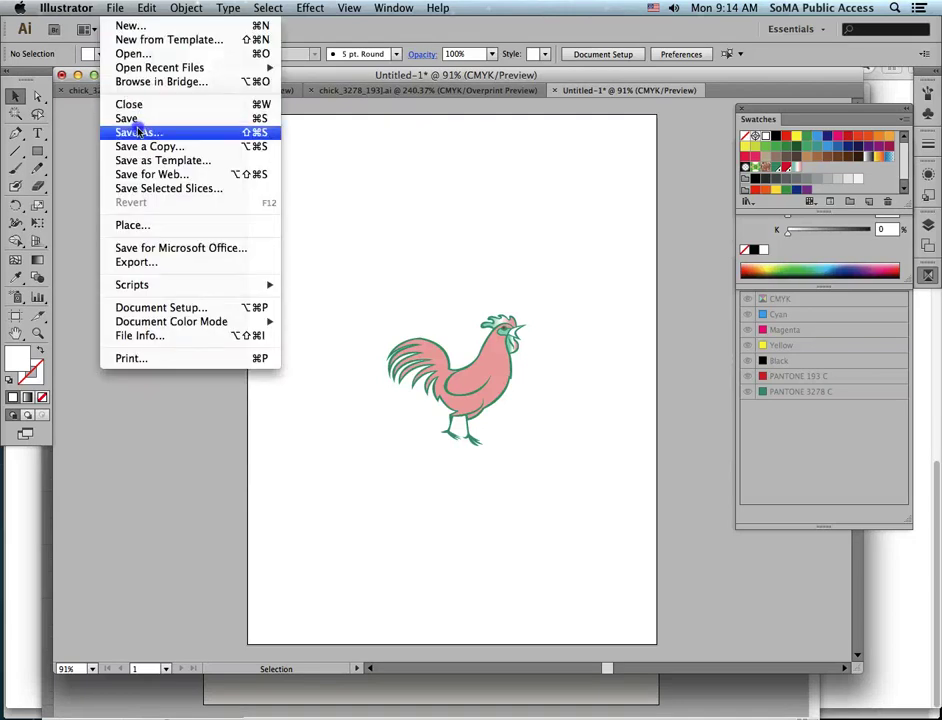
click(137, 127)
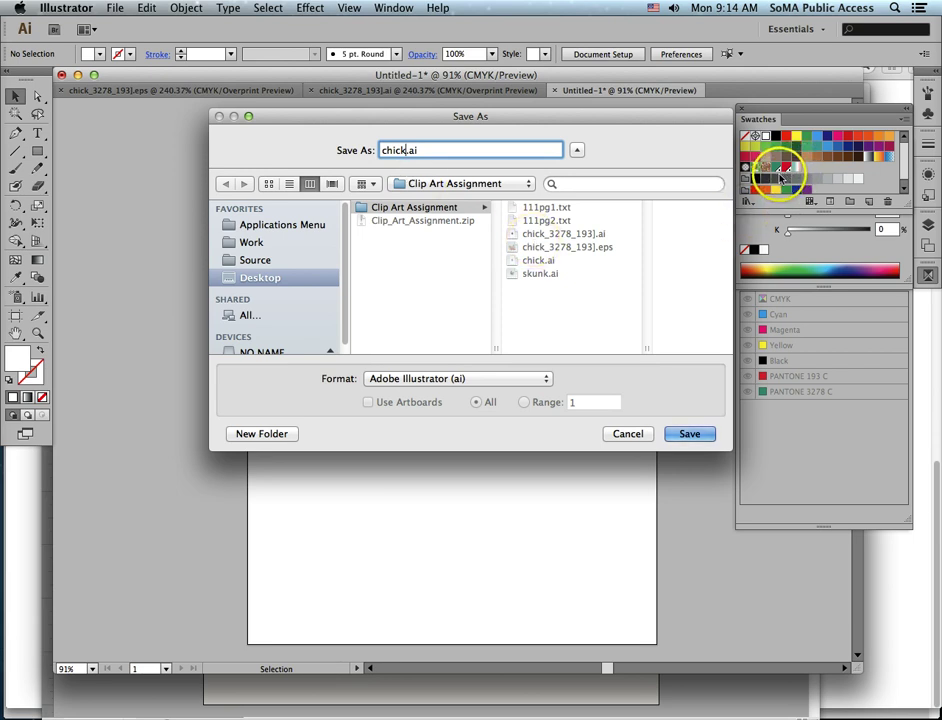
click(692, 435)
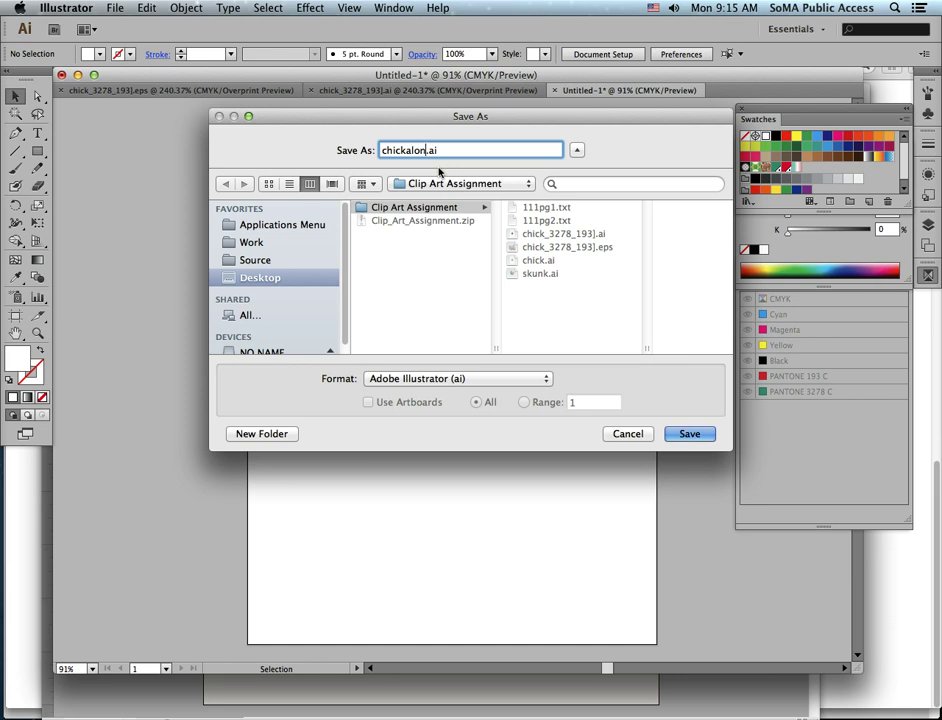
click(690, 434)
click(550, 484)
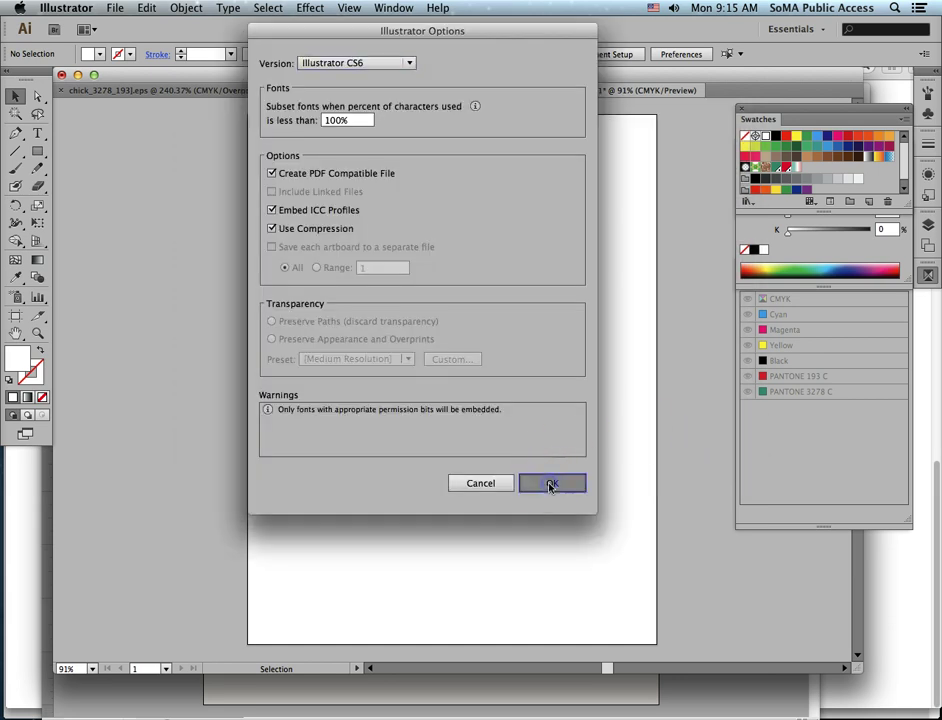
- Switch to InDesign and, with nothing selected, place chickalone.ai over the text column at about 9.58 by 8.55 in
click(446, 685)
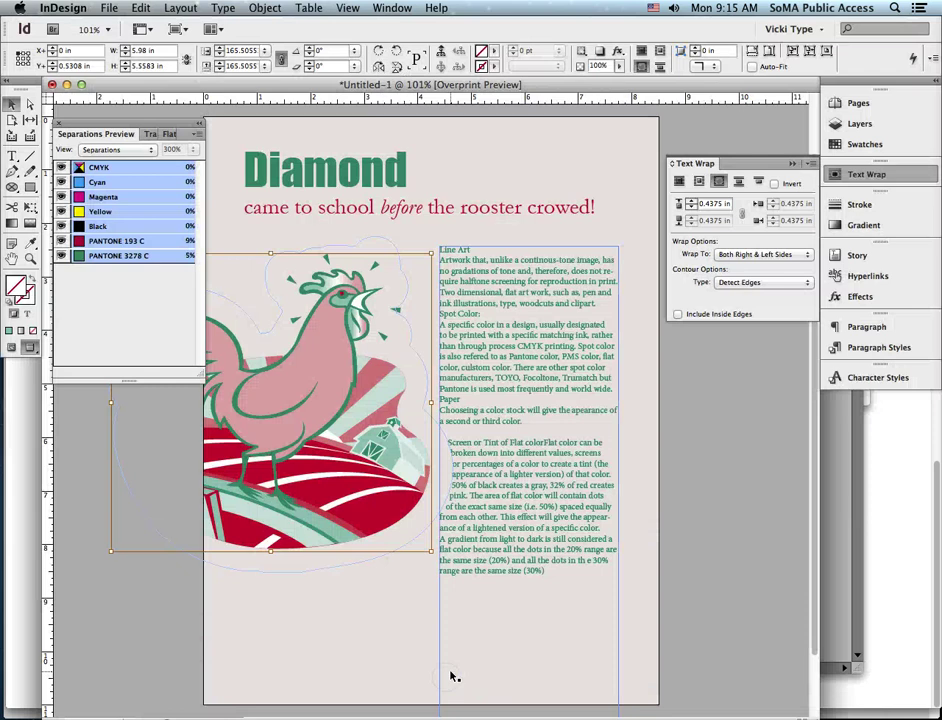
click(657, 583)
click(292, 363)
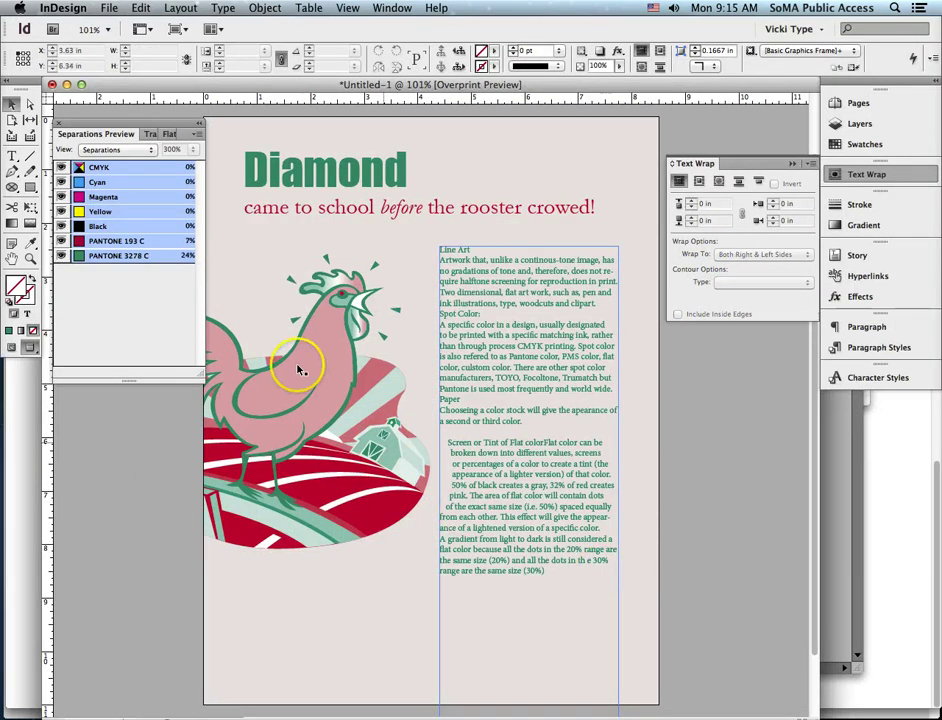
click(88, 140)
click(89, 412)
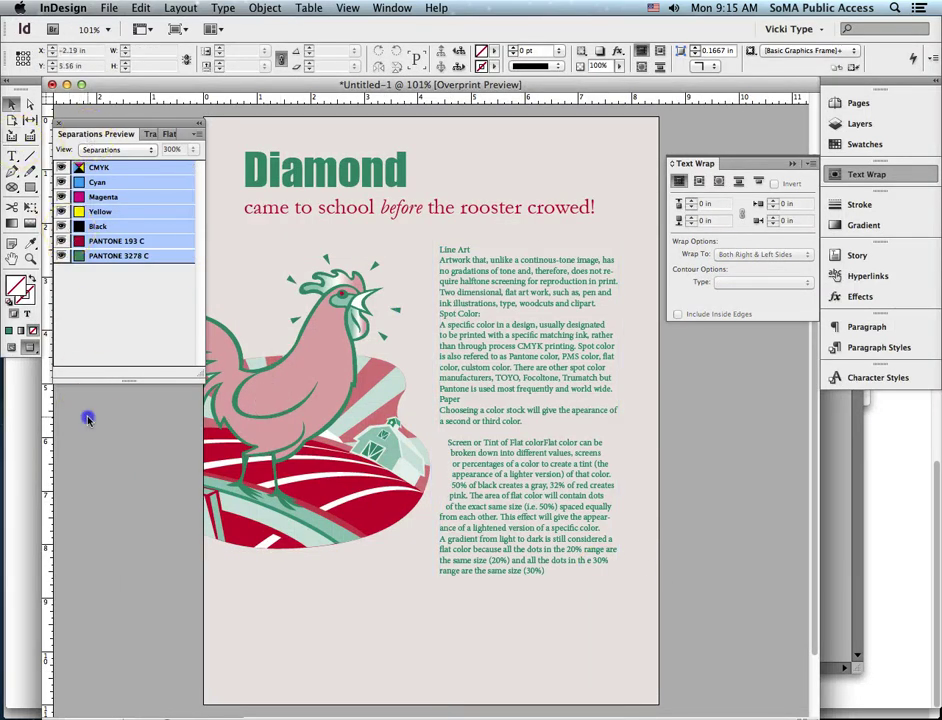
click(108, 8)
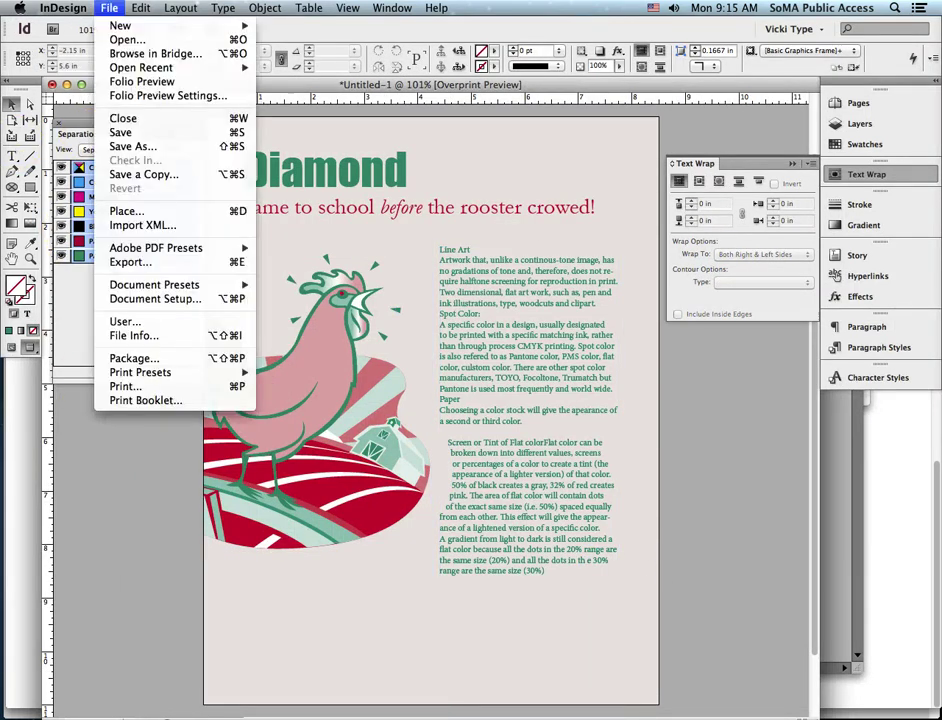
click(128, 212)
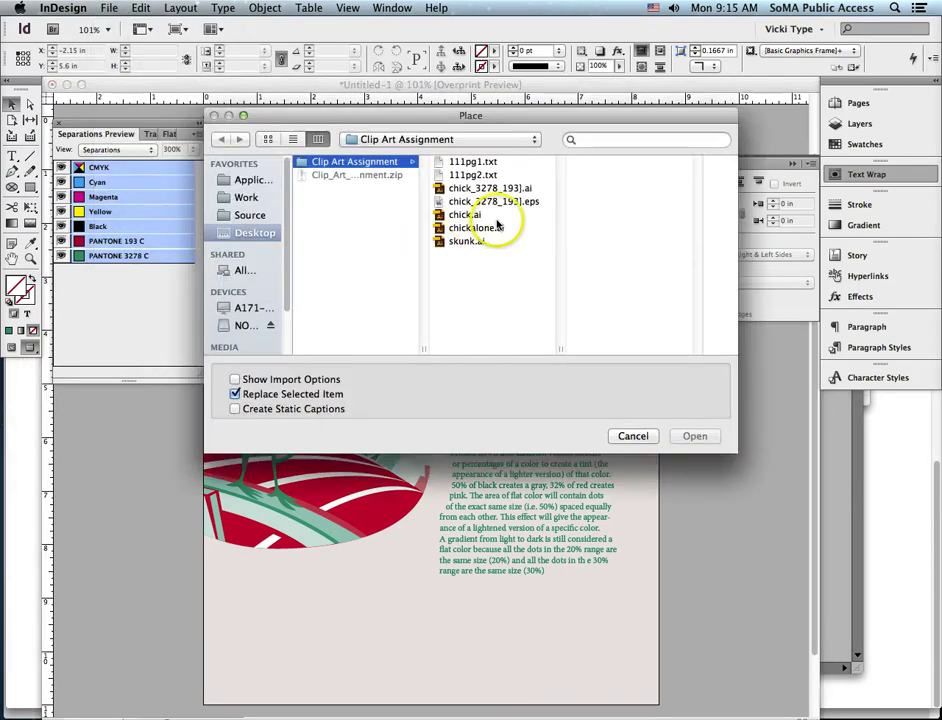
click(494, 229)
click(700, 379)
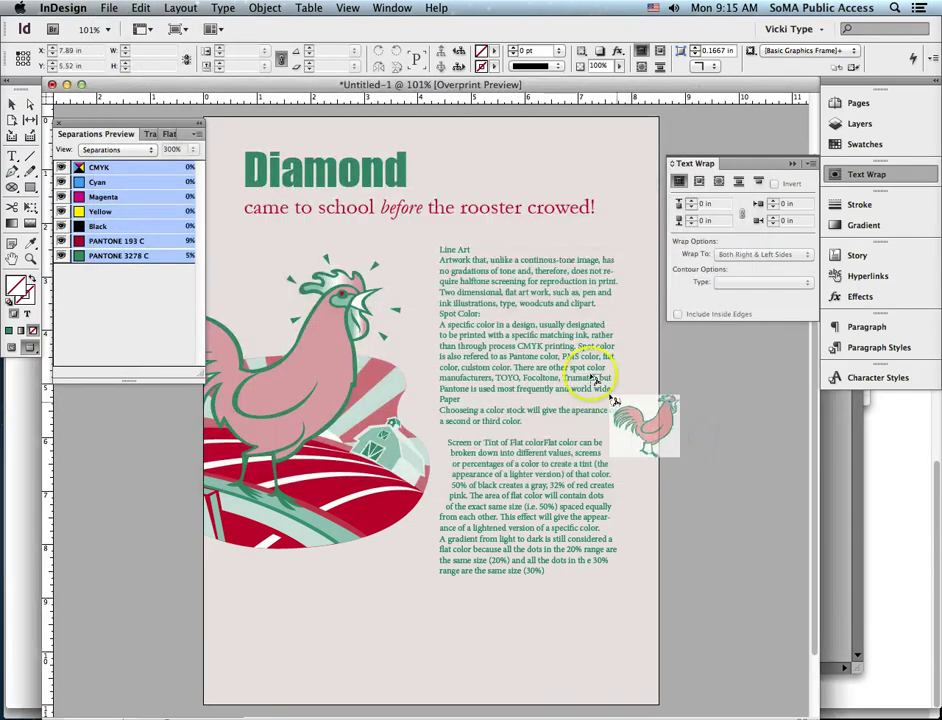
drag(456, 246, 731, 704)
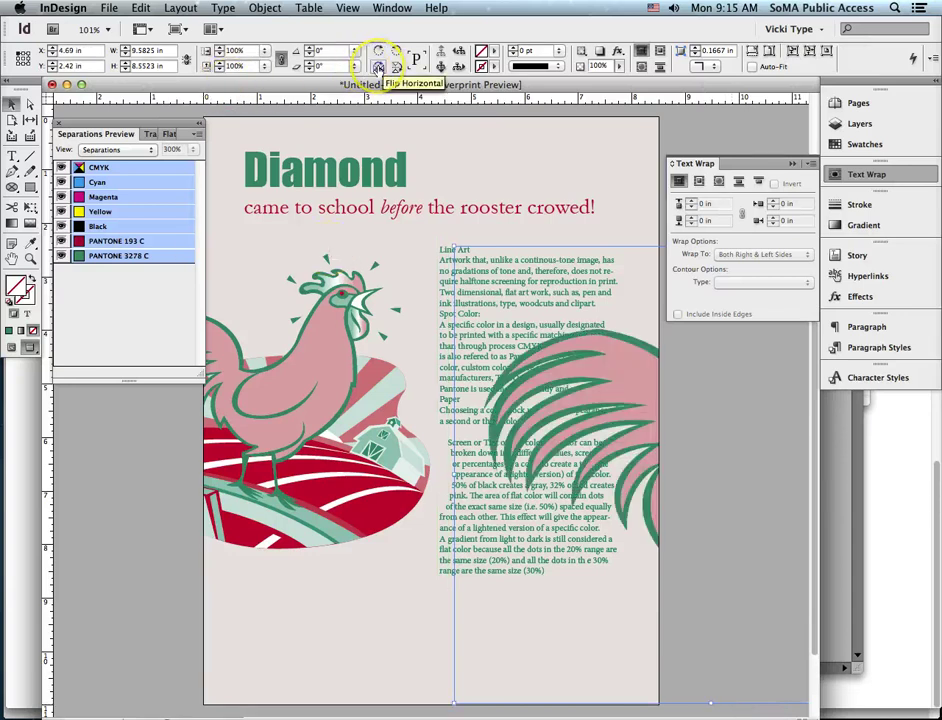
- Flip the large rooster horizontally and move it back over the text column, to about X 12.85 in, Y 2.42 in
click(378, 66)
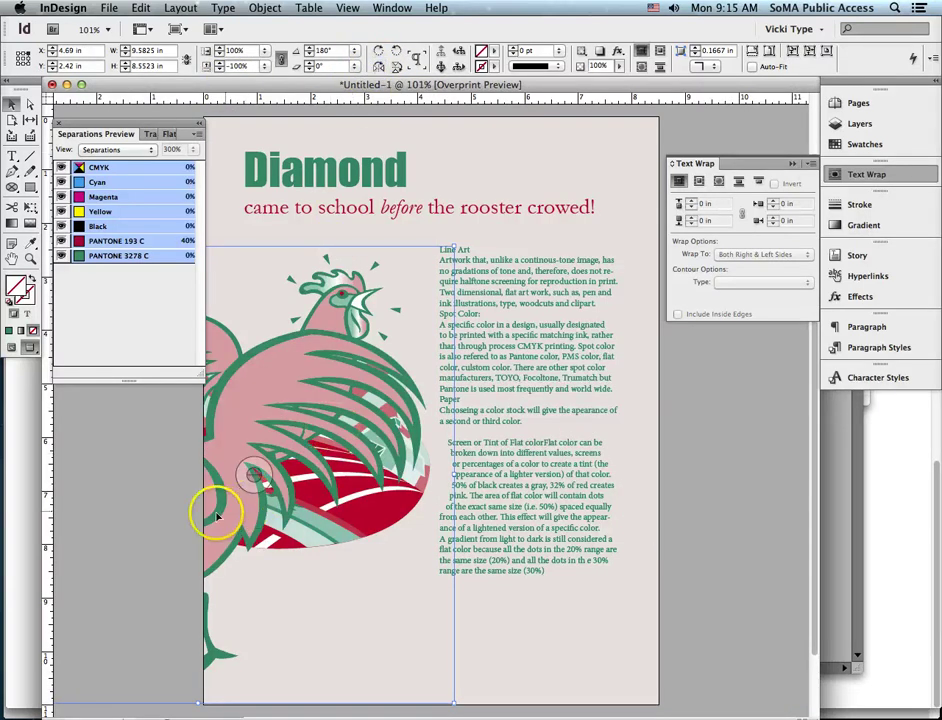
drag(215, 515, 655, 515)
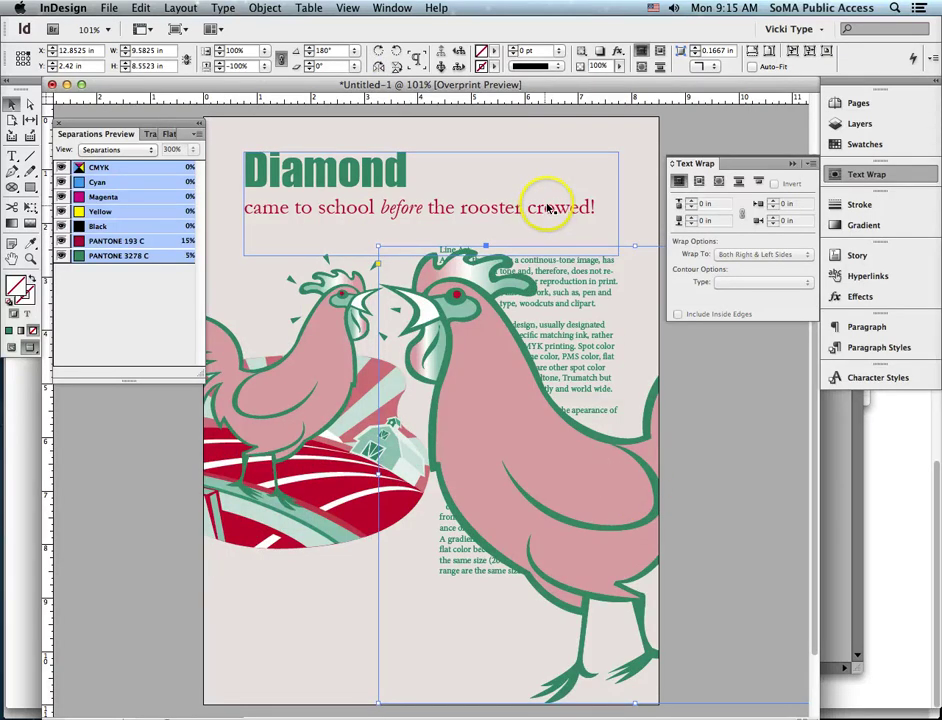
- Send the large rooster and the page background together to the back, behind the text, and deselect them
click(632, 145)
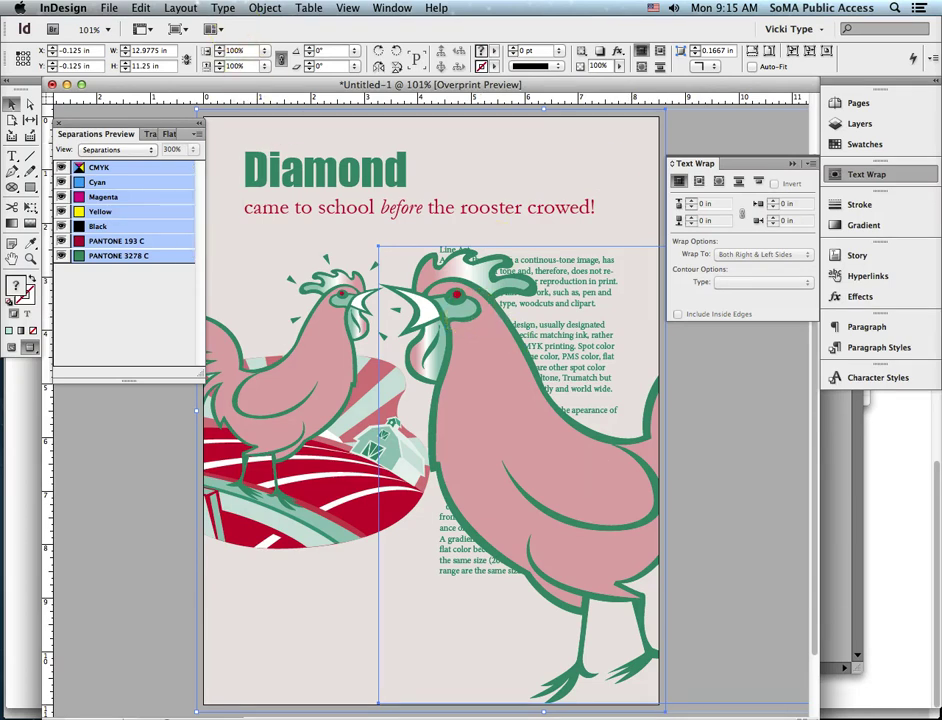
click(265, 8)
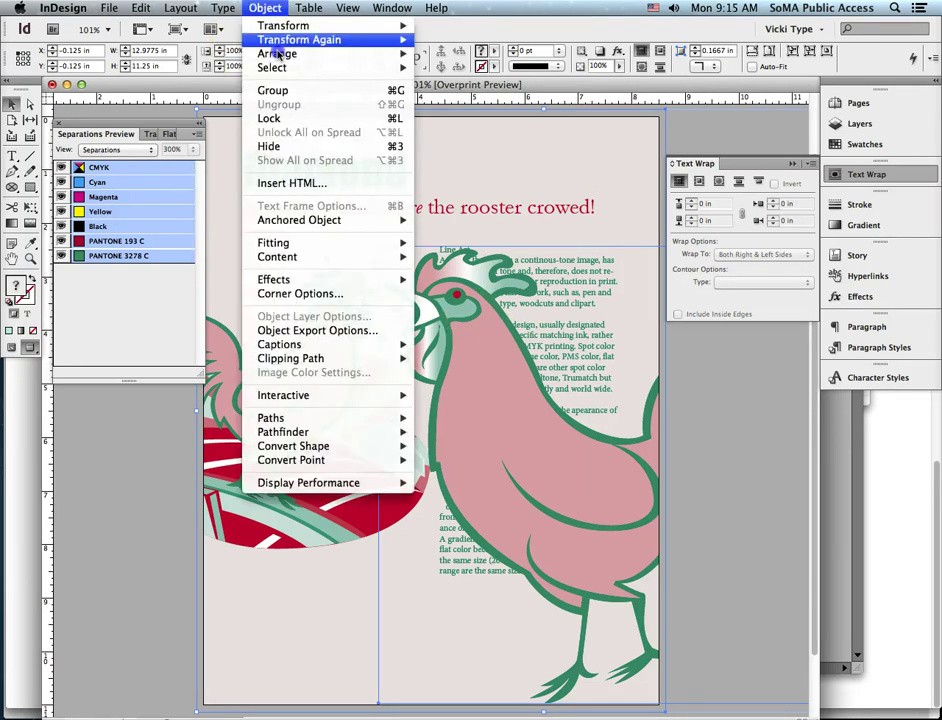
mouse_move(300, 53)
click(456, 96)
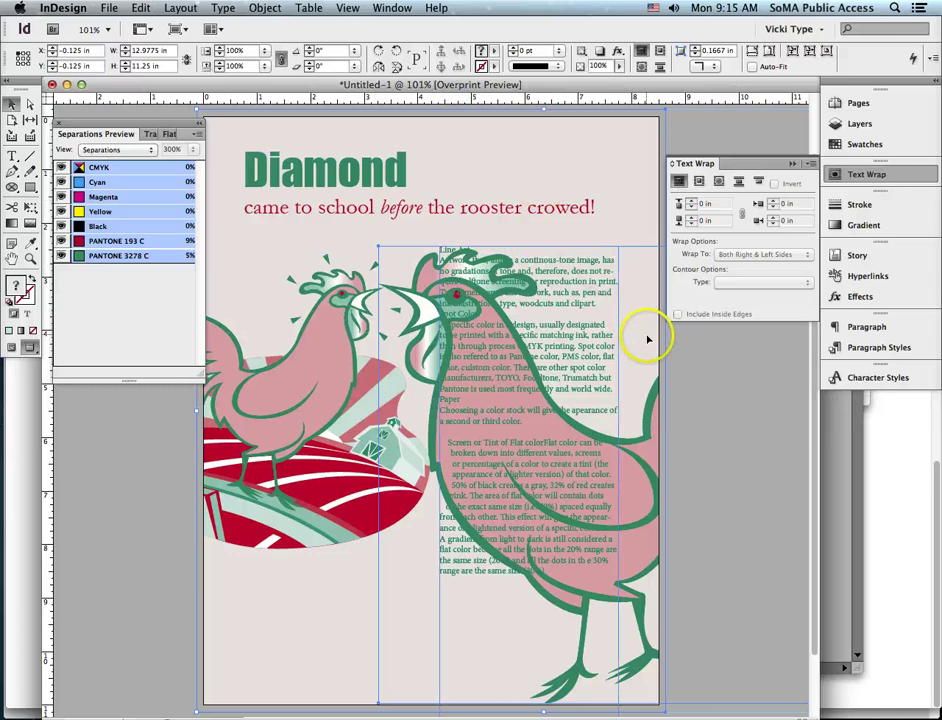
click(702, 130)
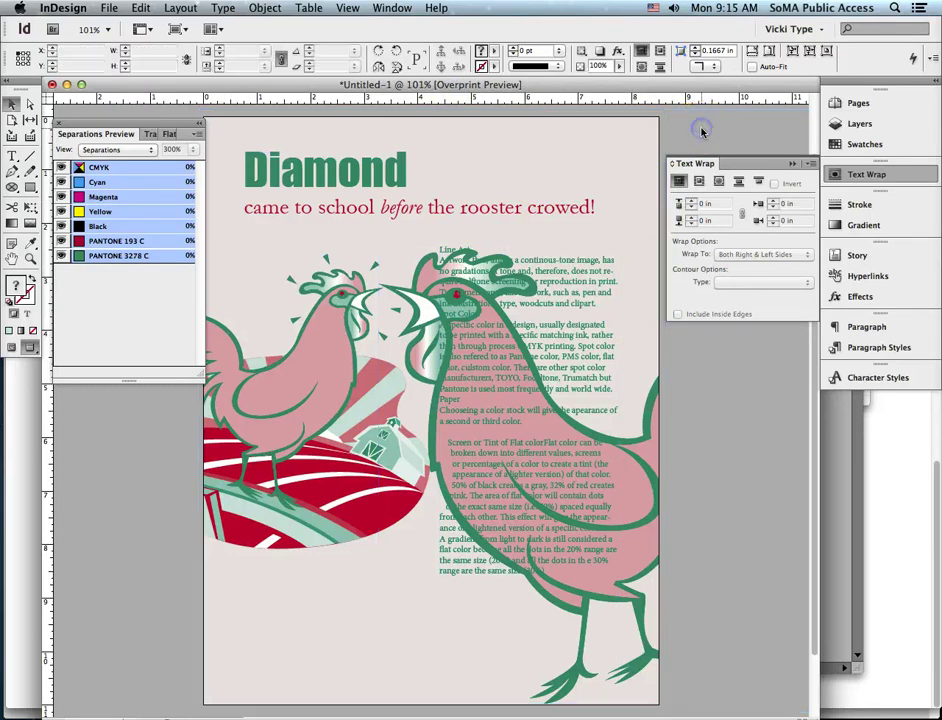
- Set the large rooster's opacity to 10% and move it to the page's upper right corner, about X 15.25 in, Y 0.11 in
click(676, 434)
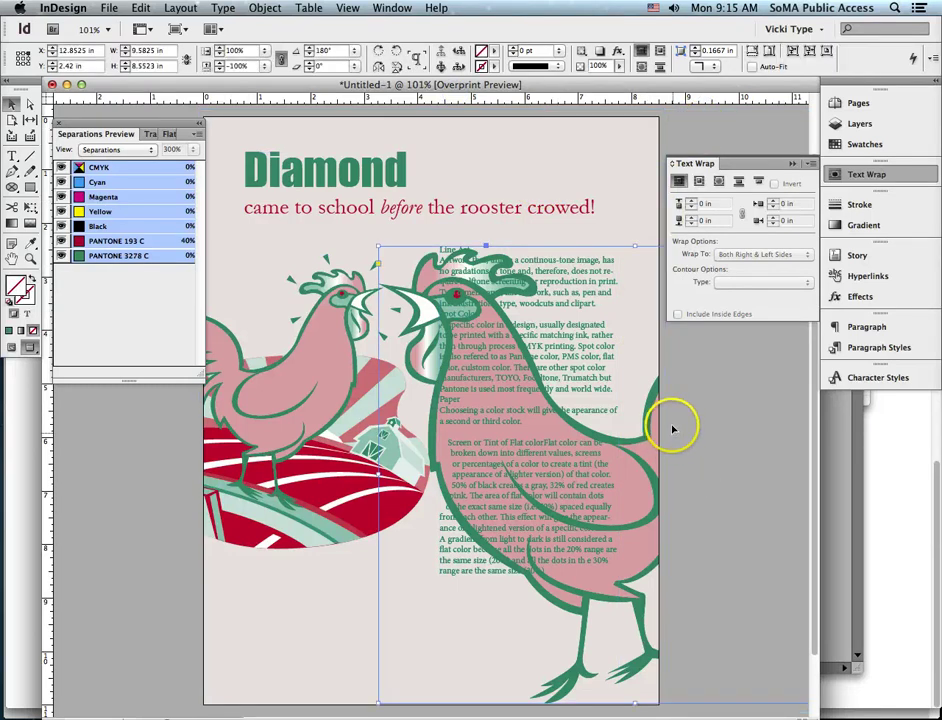
click(866, 298)
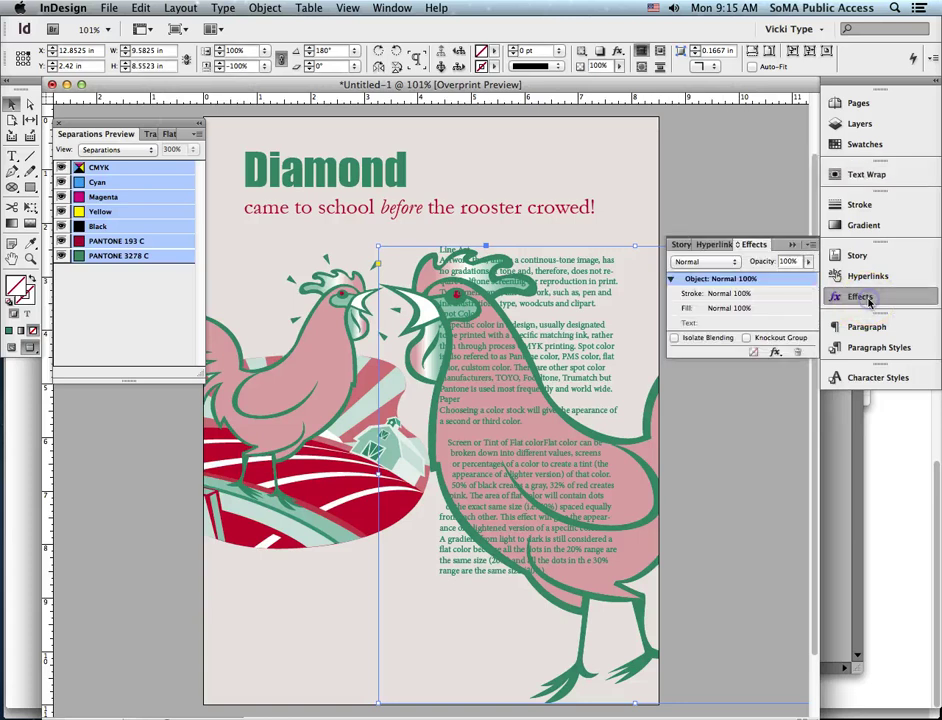
click(788, 261)
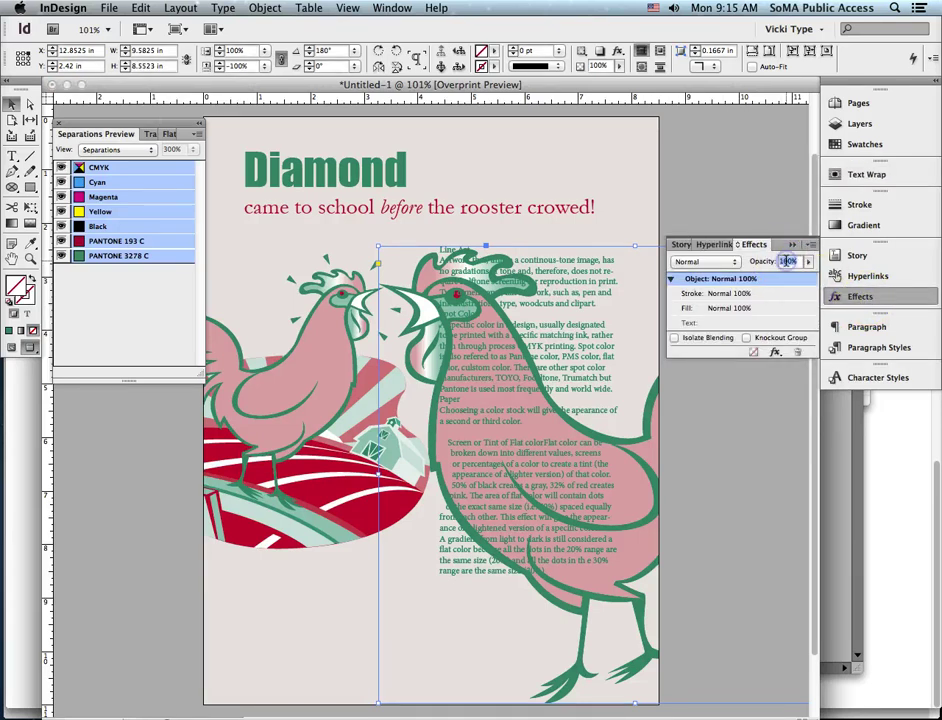
text(10)
key(Return)
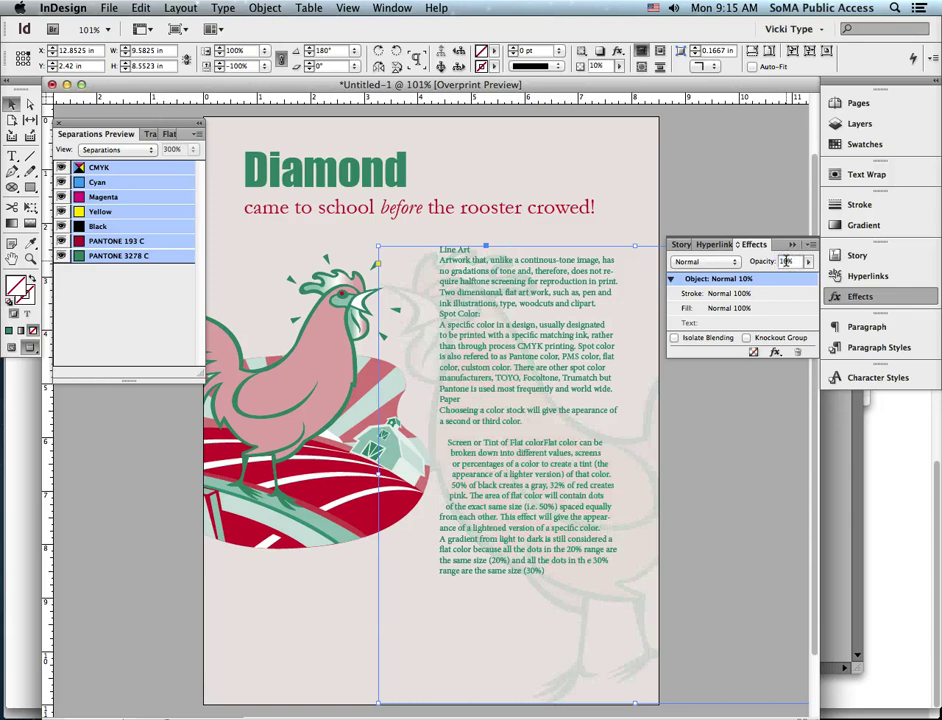
click(793, 244)
drag(648, 497, 687, 431)
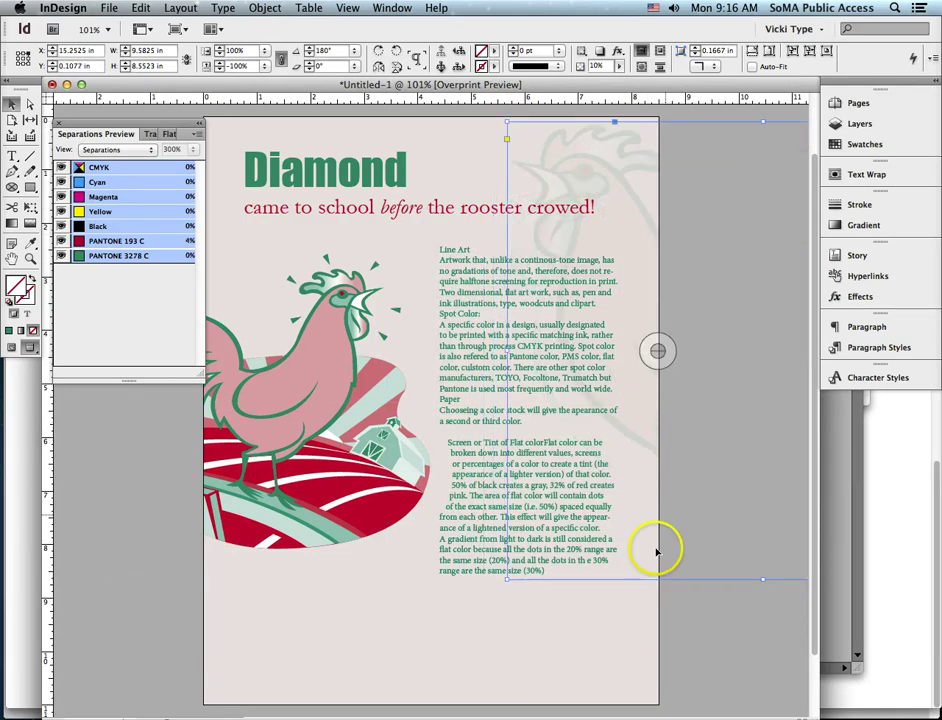
- Select all the text in the body column and set its leading to 18 pt
click(456, 560)
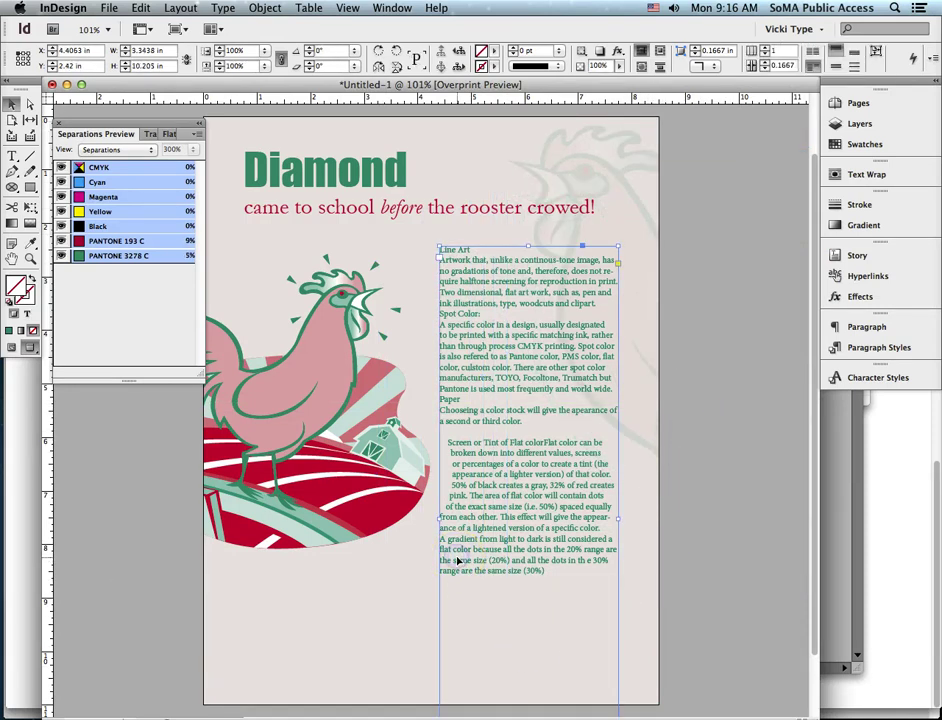
click(13, 155)
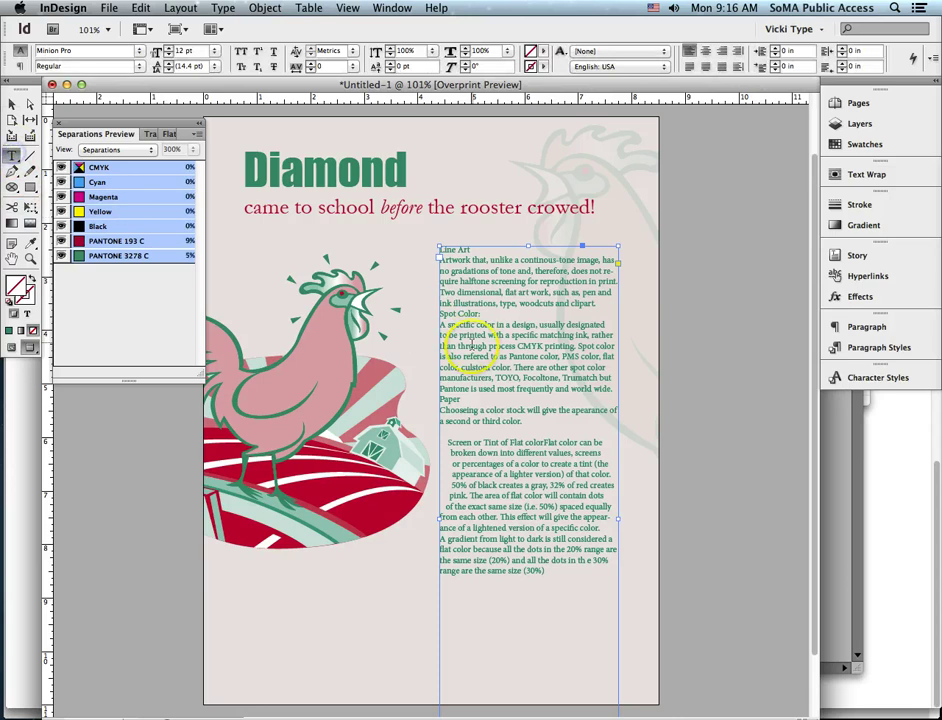
click(470, 347)
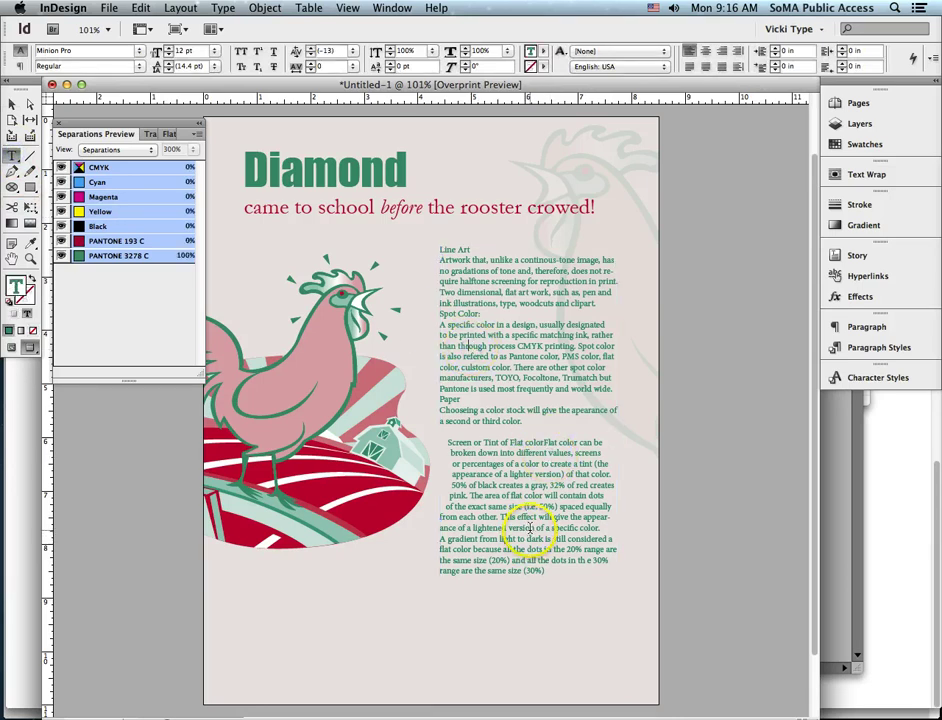
drag(525, 318, 458, 313)
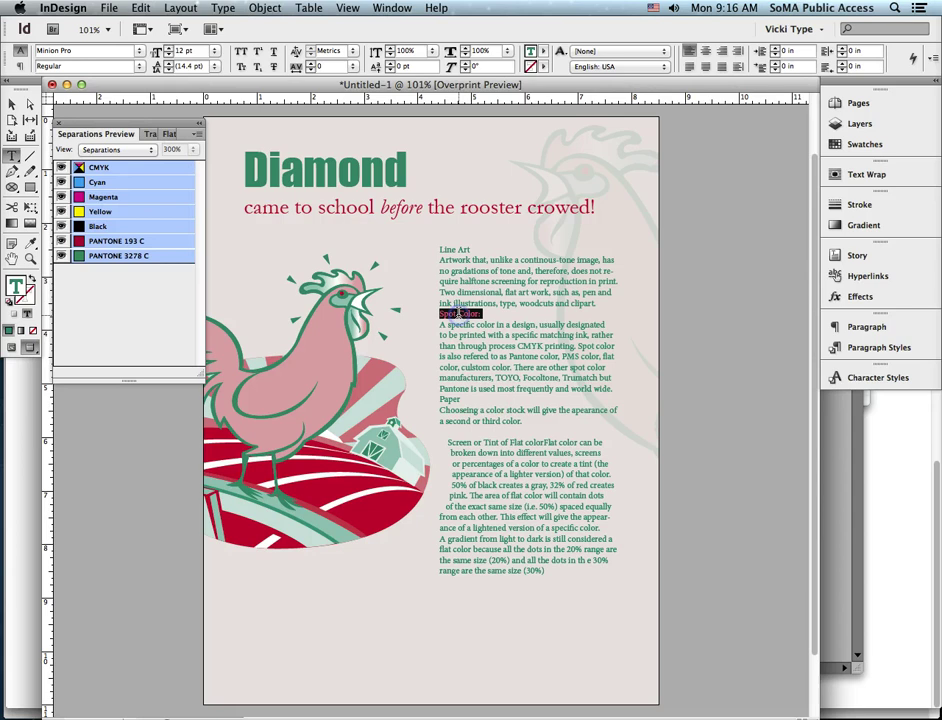
triple_click(448, 248)
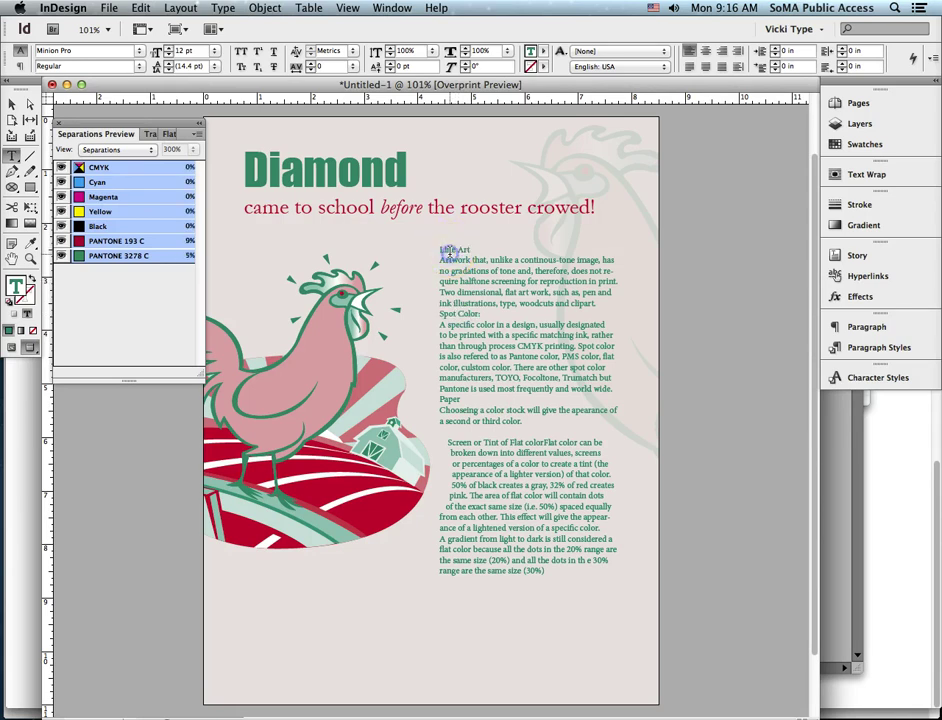
key(super+a)
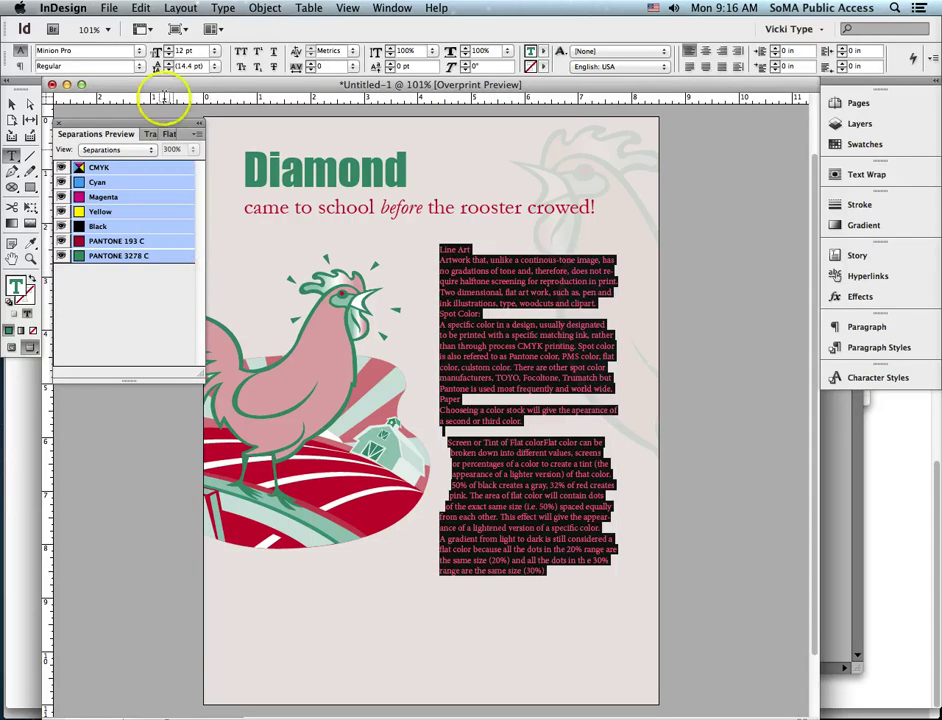
click(215, 66)
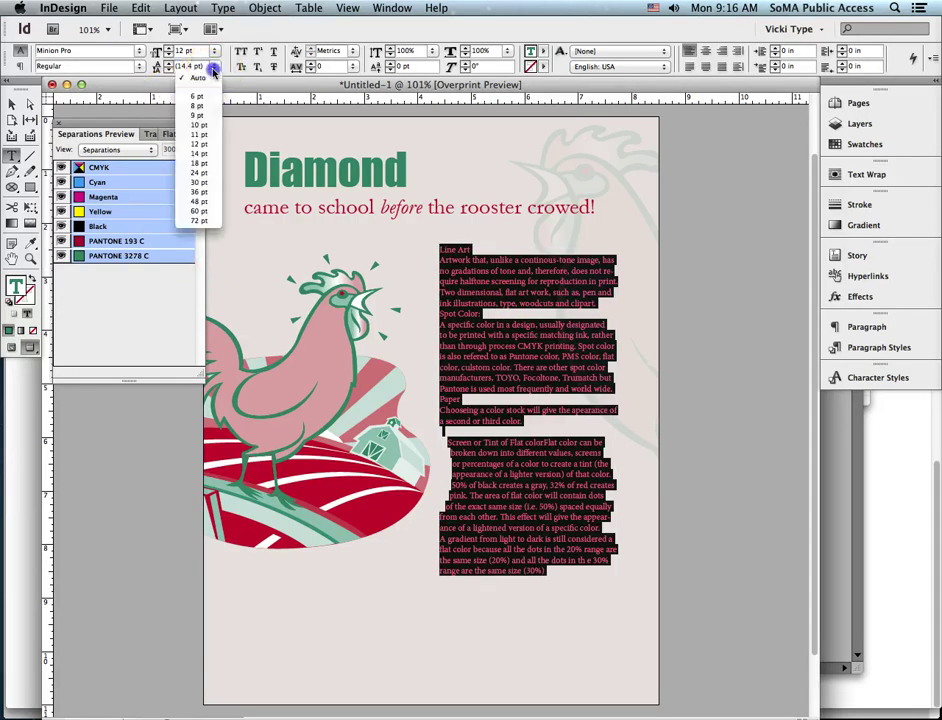
click(198, 163)
- Set the selected body text's size to 11 pt and its kerning to Optical
click(213, 50)
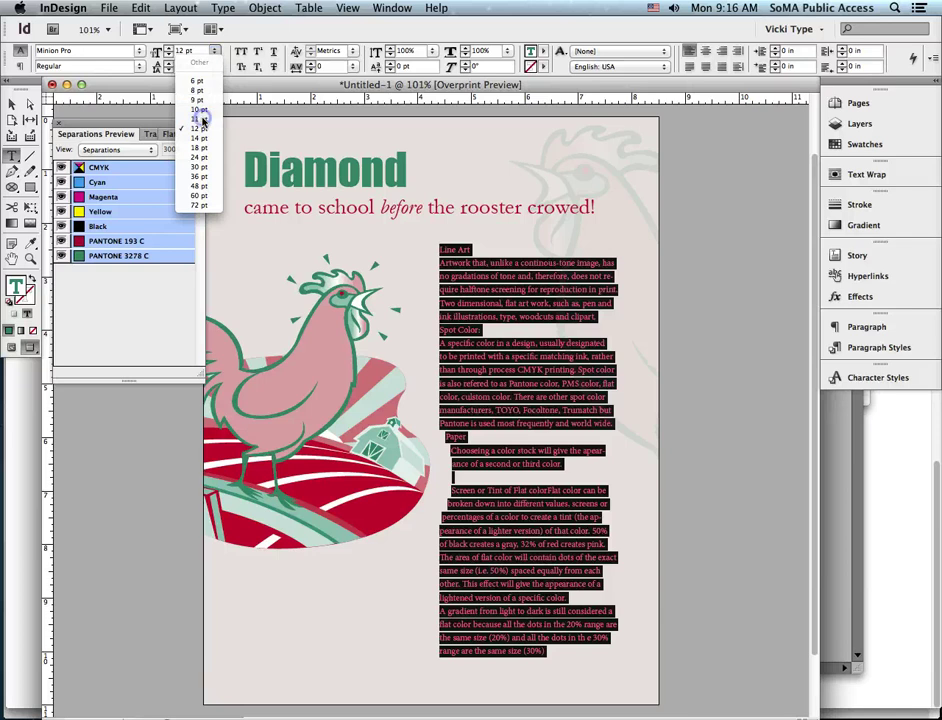
click(201, 119)
click(352, 50)
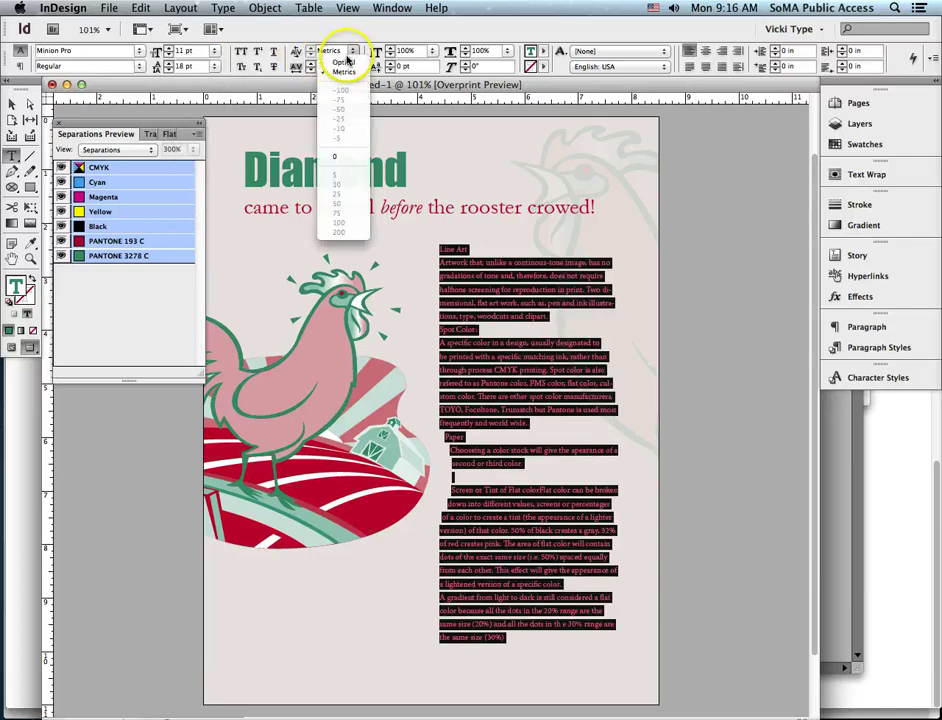
click(349, 64)
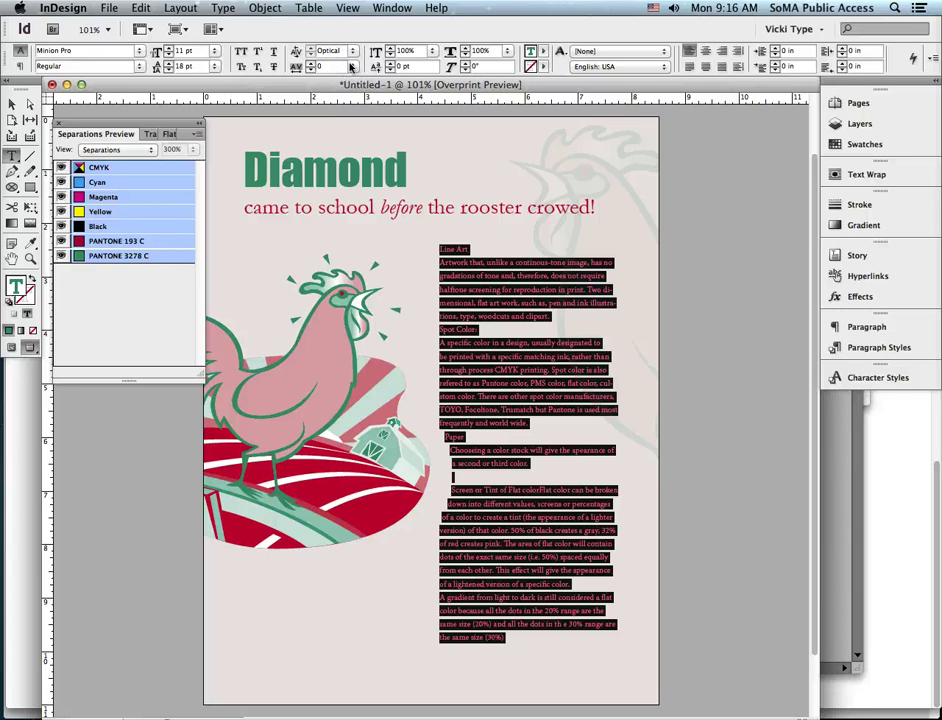
click(13, 103)
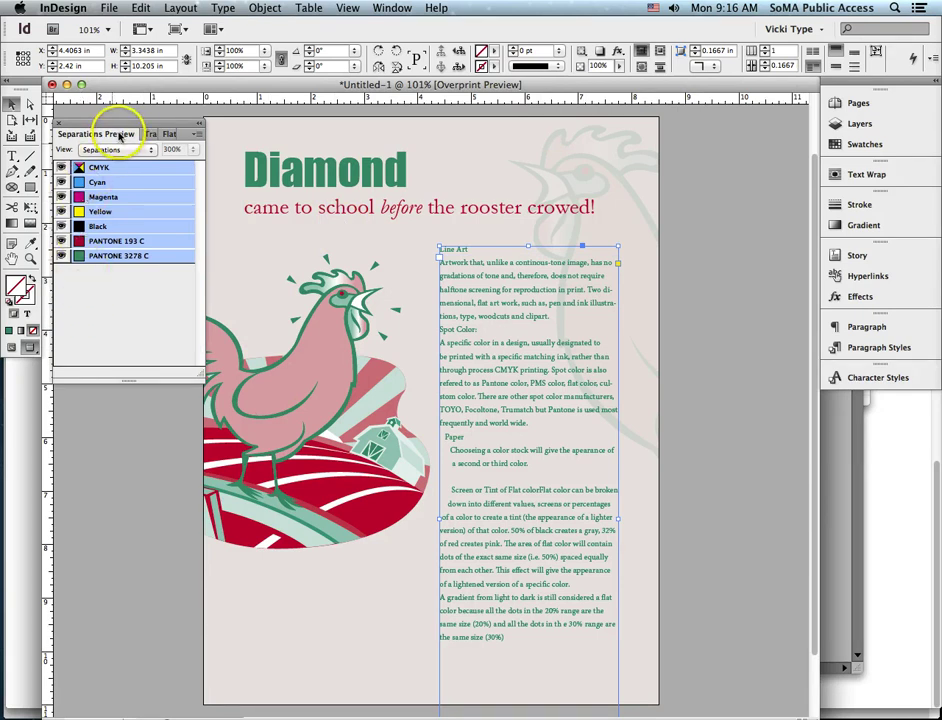
- Check the page for process ink by hiding the PANTONE 193 C and PANTONE 3278 C separations, and show both again
click(392, 8)
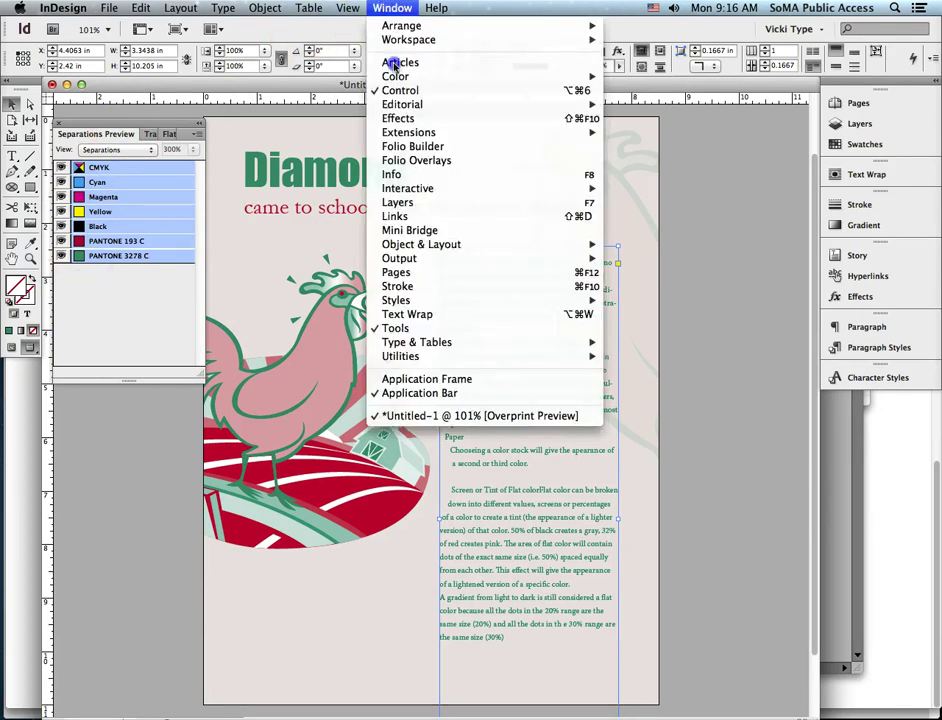
mouse_move(422, 258)
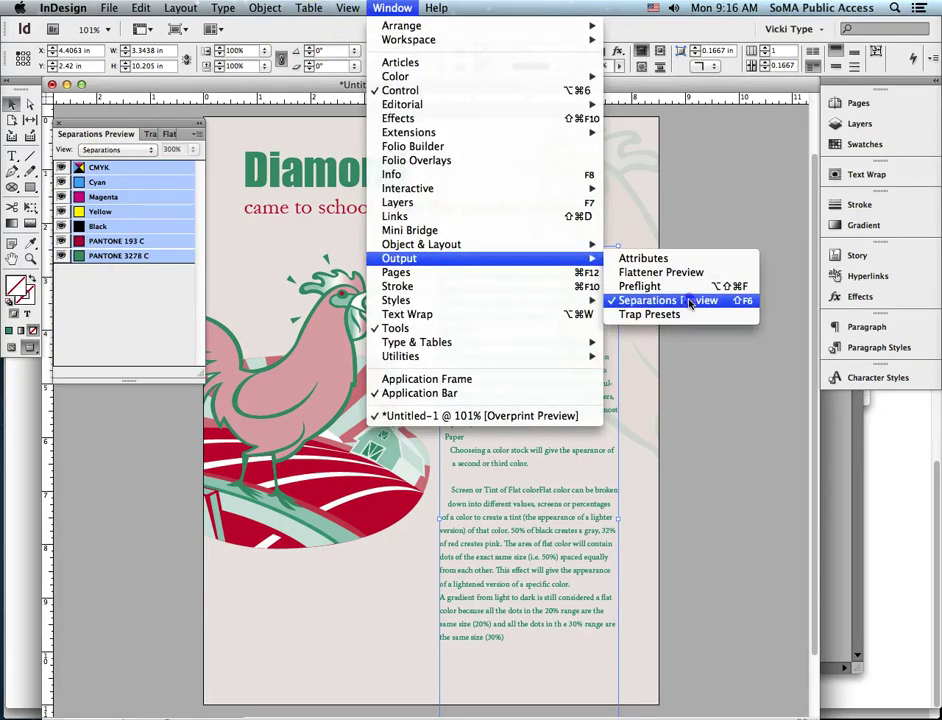
click(165, 298)
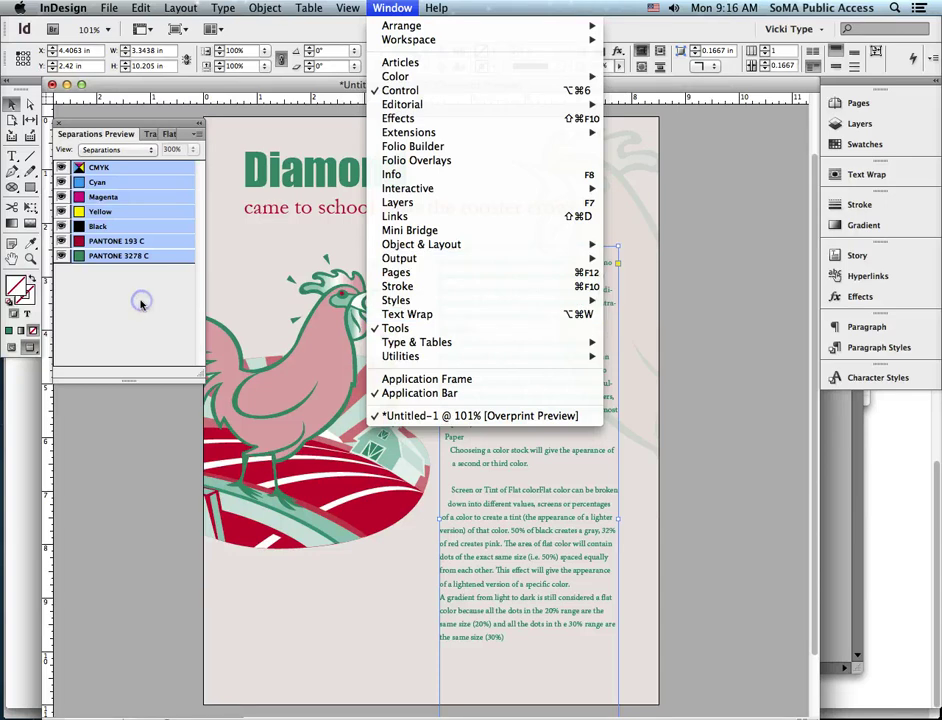
click(61, 241)
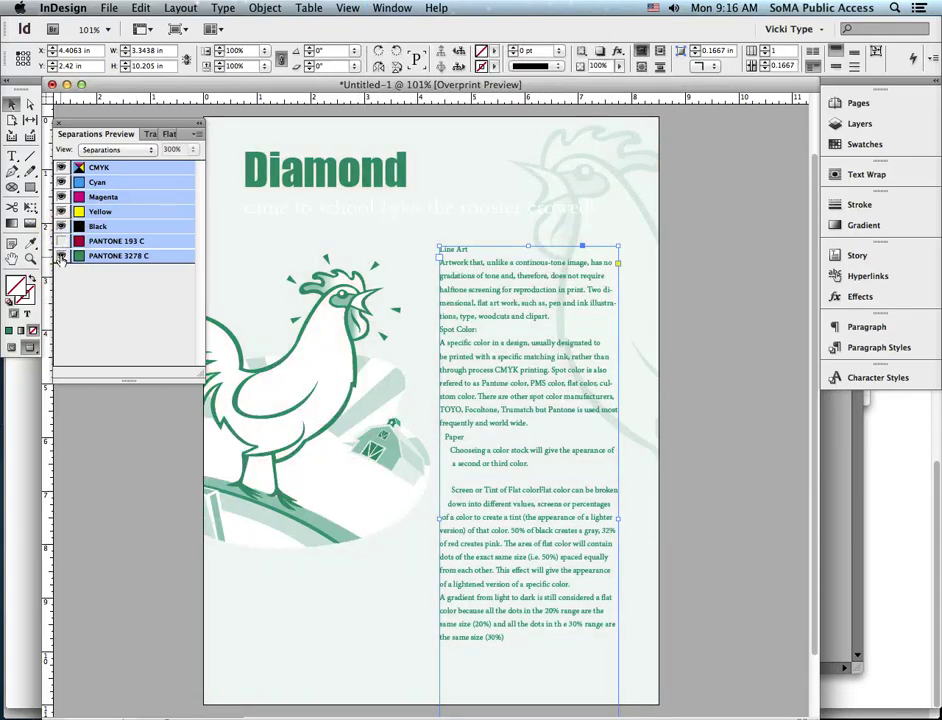
click(61, 256)
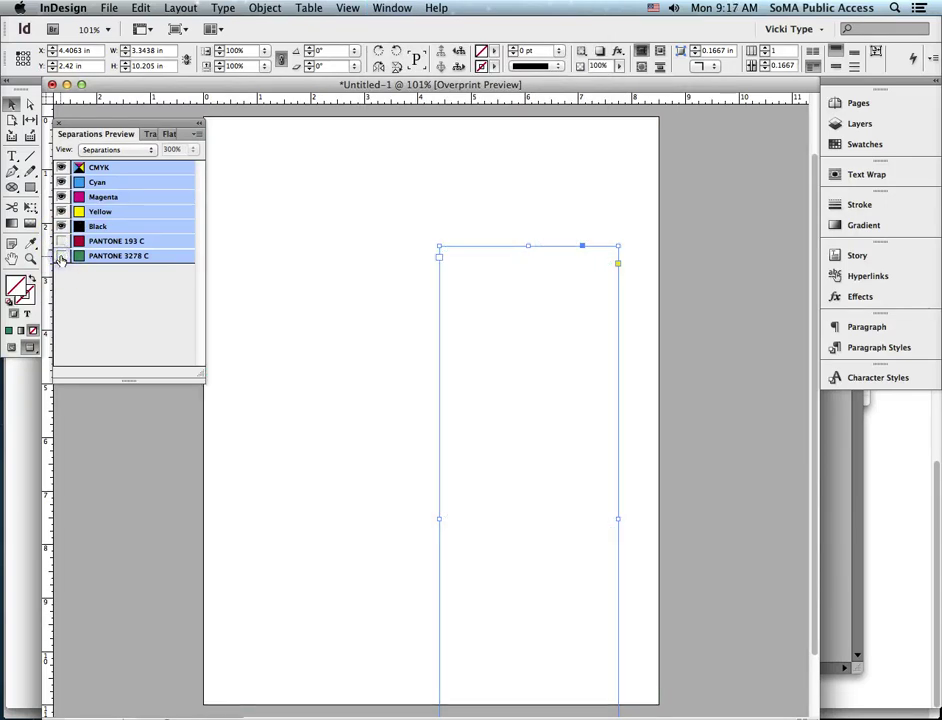
click(120, 404)
click(74, 409)
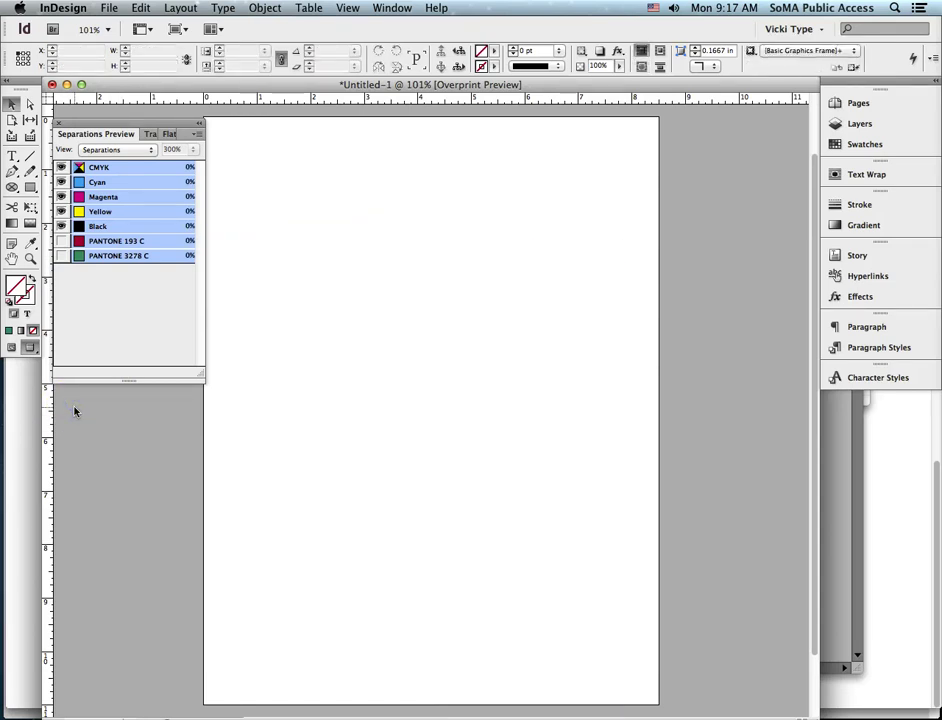
click(61, 241)
click(61, 256)
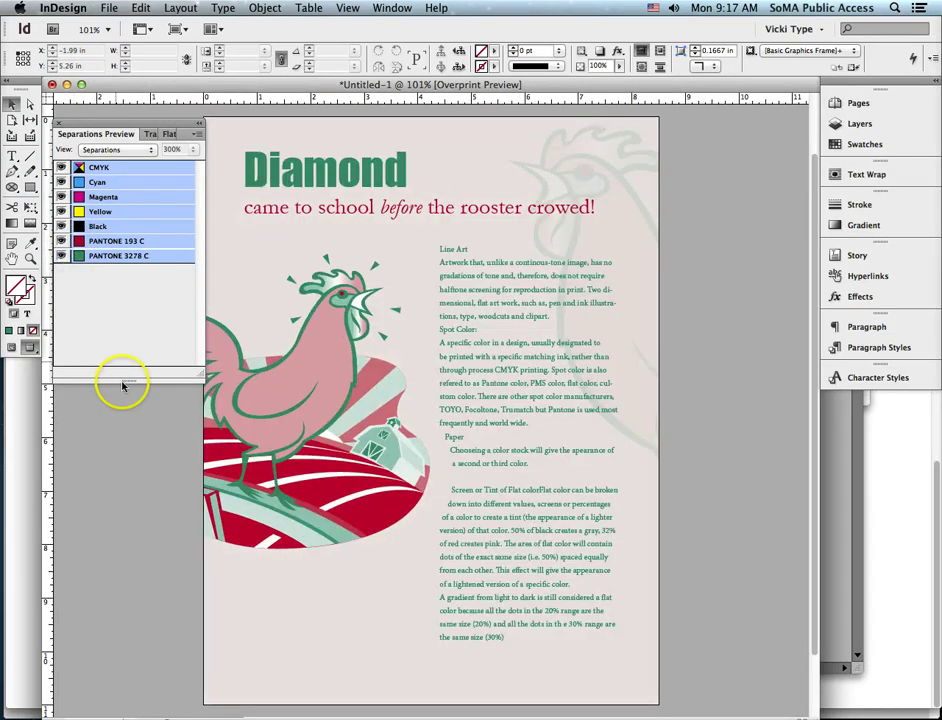
- Switch the screen mode to Bleed and close the Separations Preview
click(33, 347)
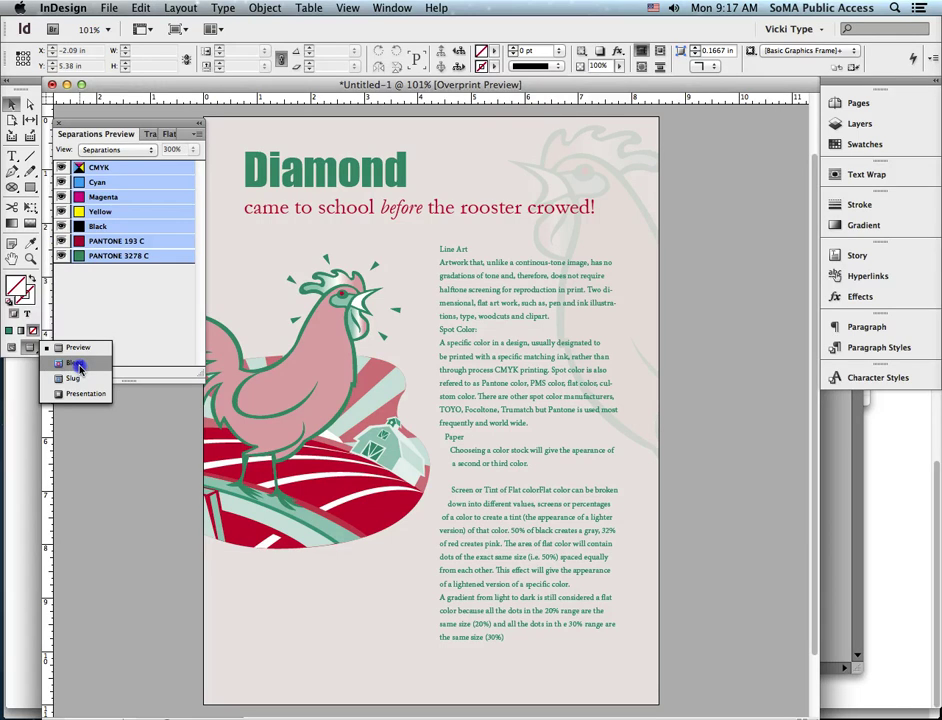
click(79, 368)
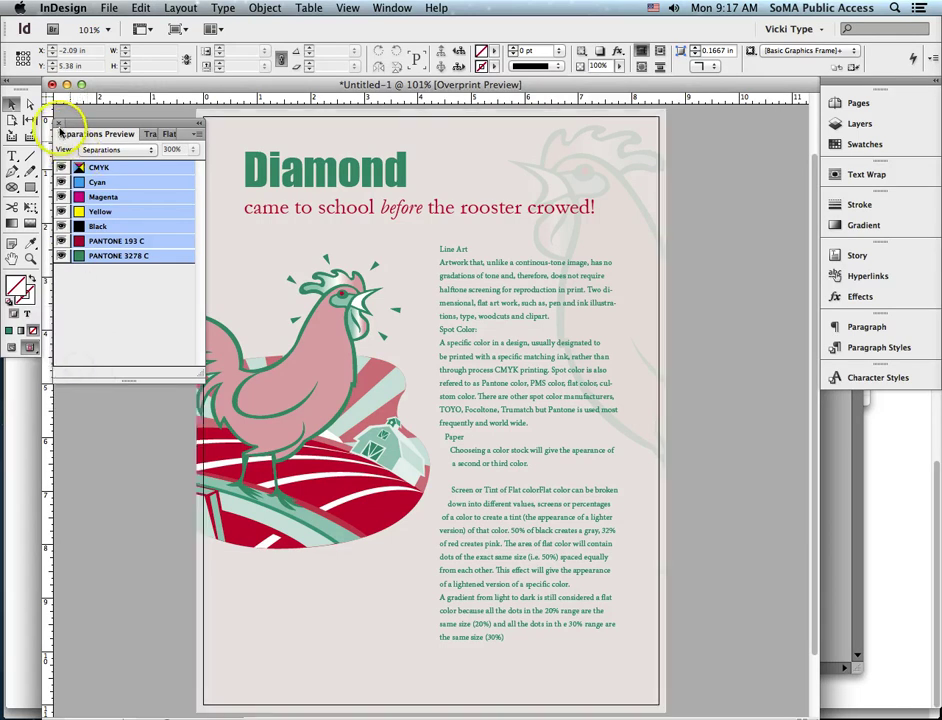
click(58, 123)
click(185, 311)
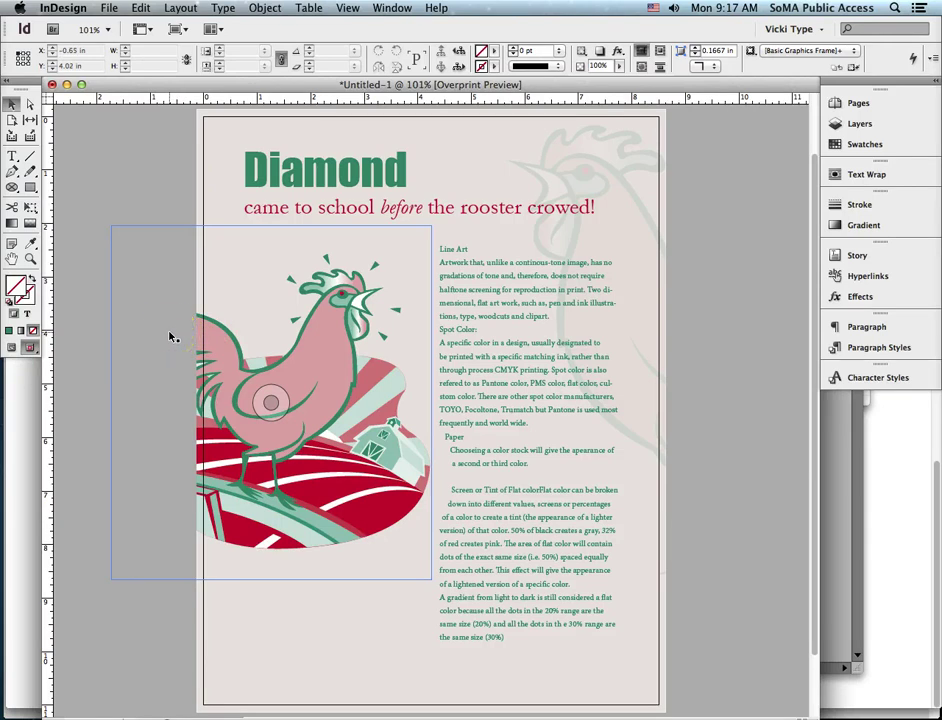
click(167, 258)
- Save the document as chicken_torf.indd in the Clip Art Assignment folder on the Desktop
click(109, 8)
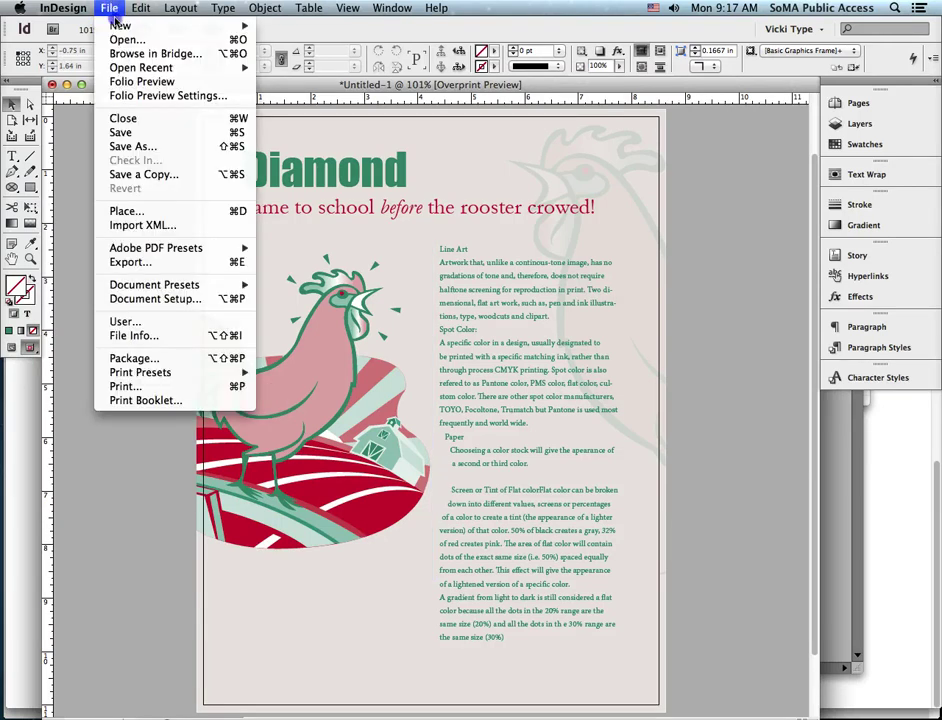
click(138, 133)
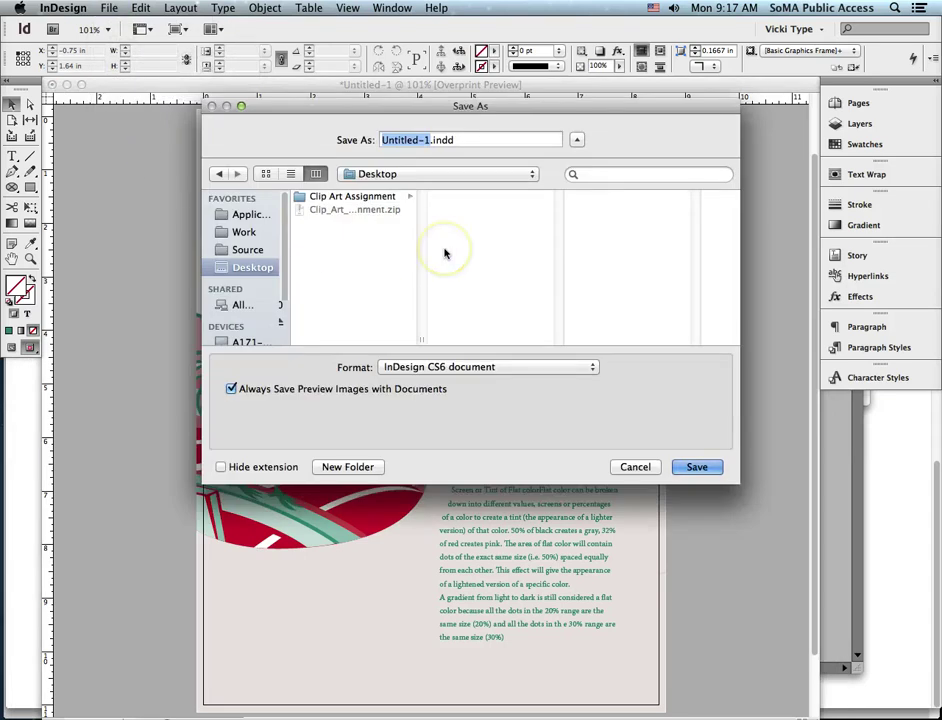
text(chicken)
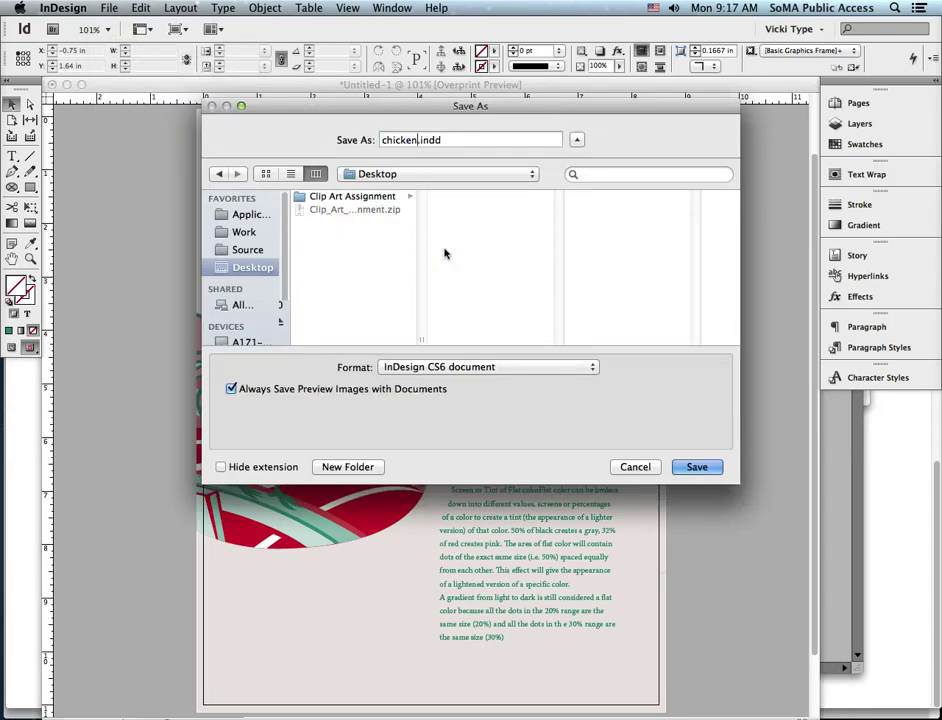
text(_torf)
click(370, 196)
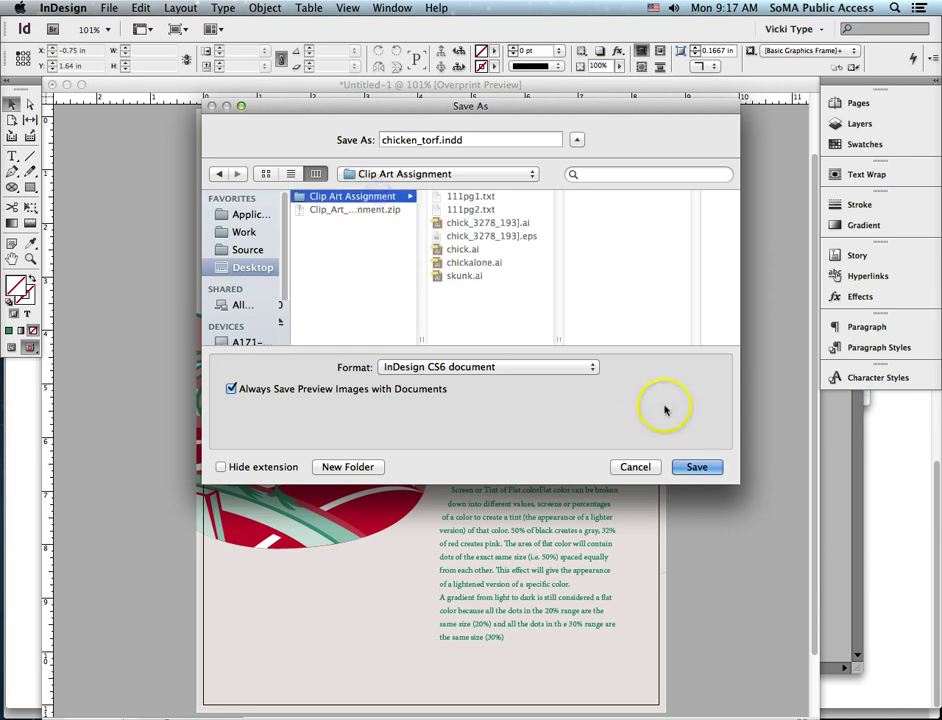
click(697, 466)
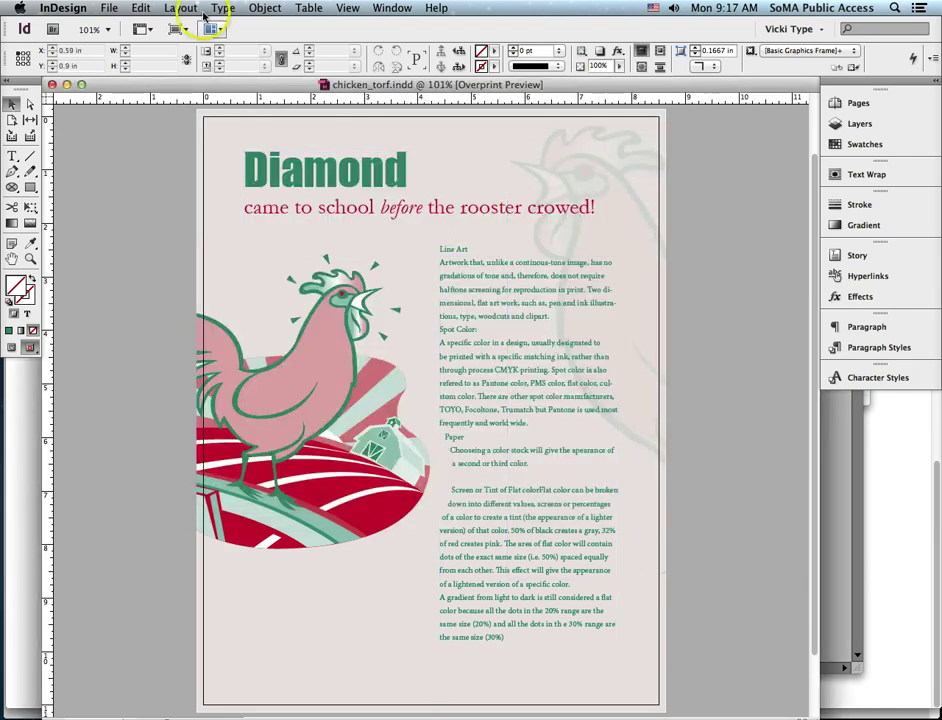
- Review the package summary of the document's fonts, links and inks, and close it without packaging
click(109, 8)
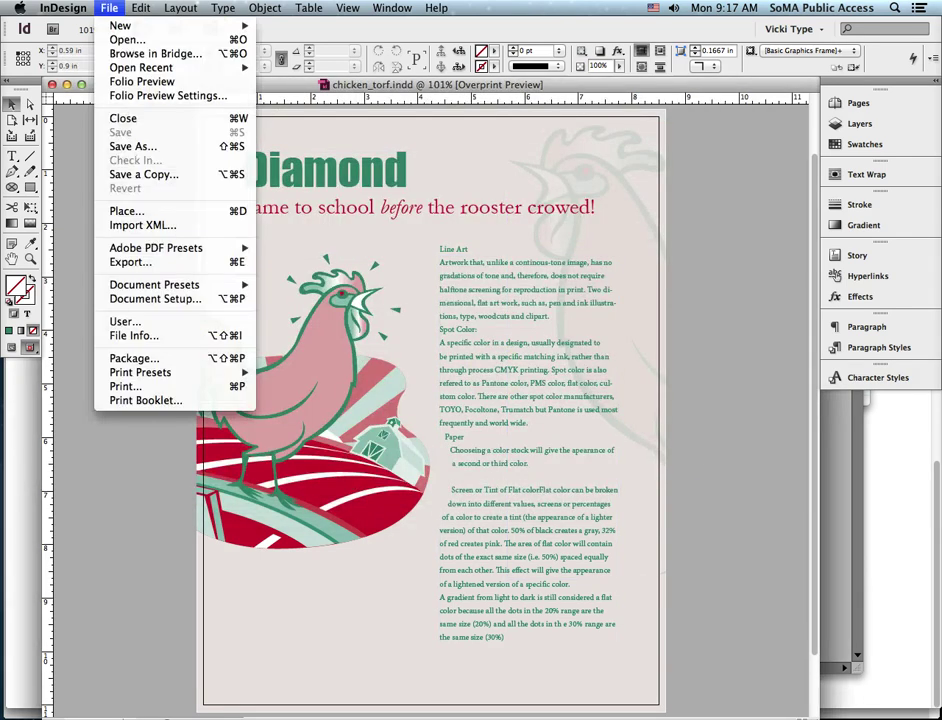
click(138, 358)
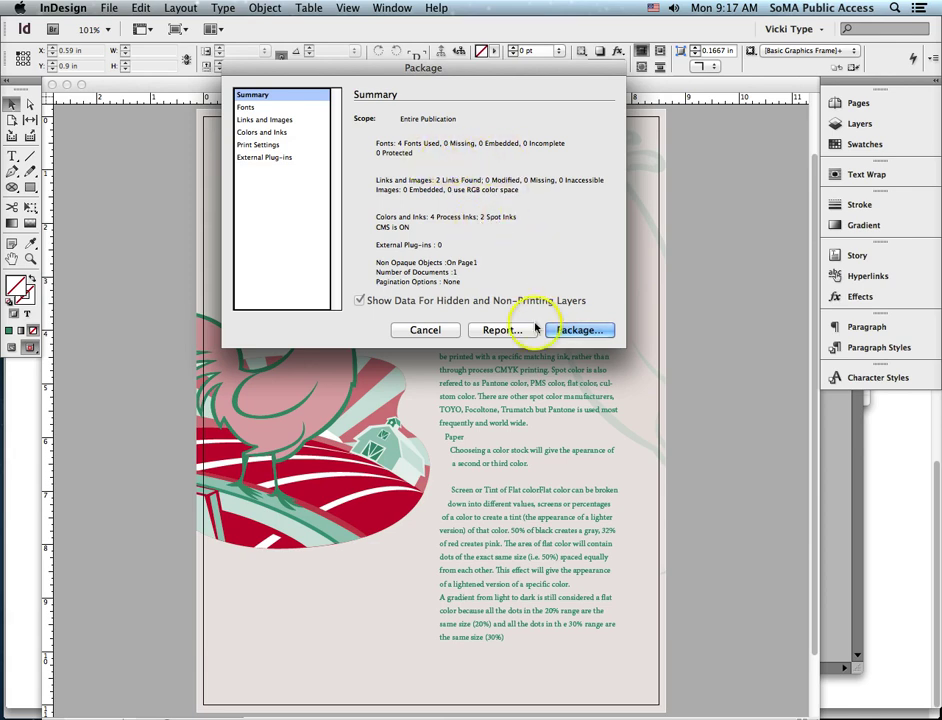
click(440, 330)
- Set the display performance of the rooster and barn illustration to Fast Display
click(385, 362)
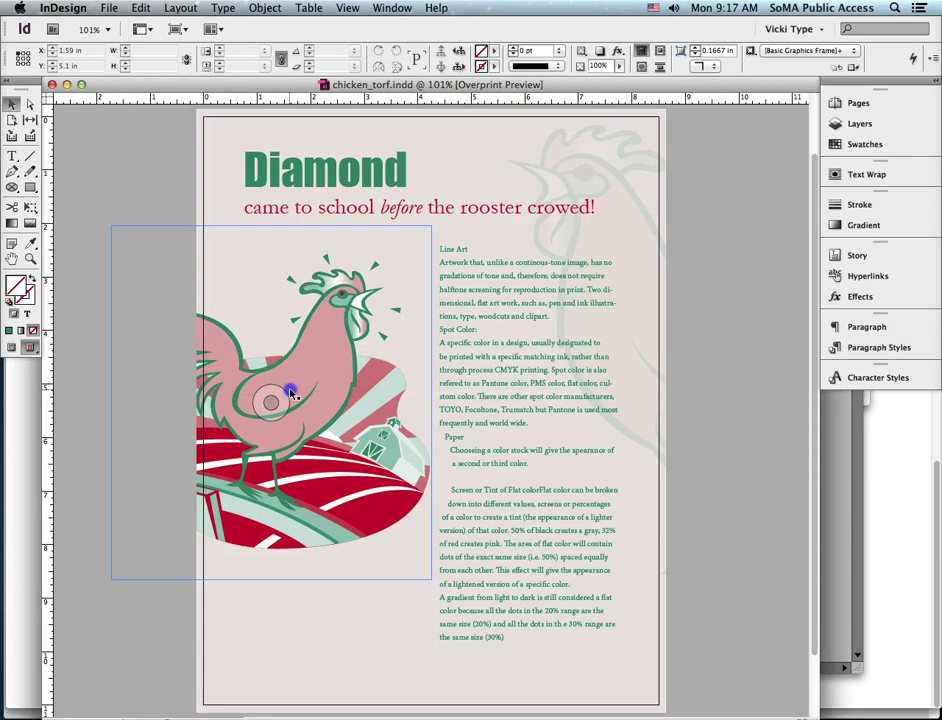
click(265, 8)
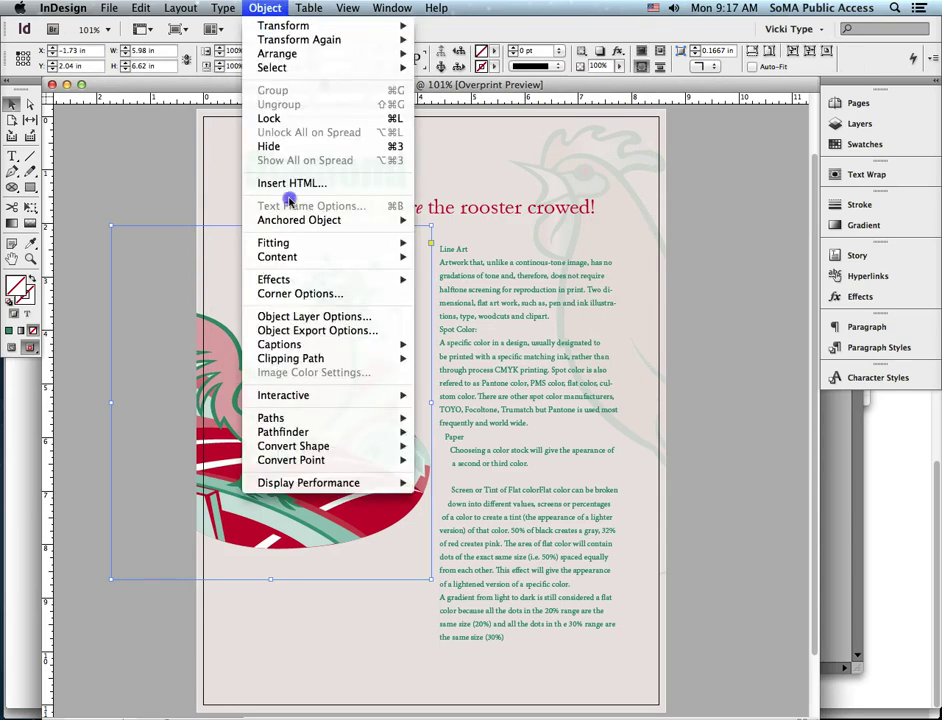
mouse_move(320, 482)
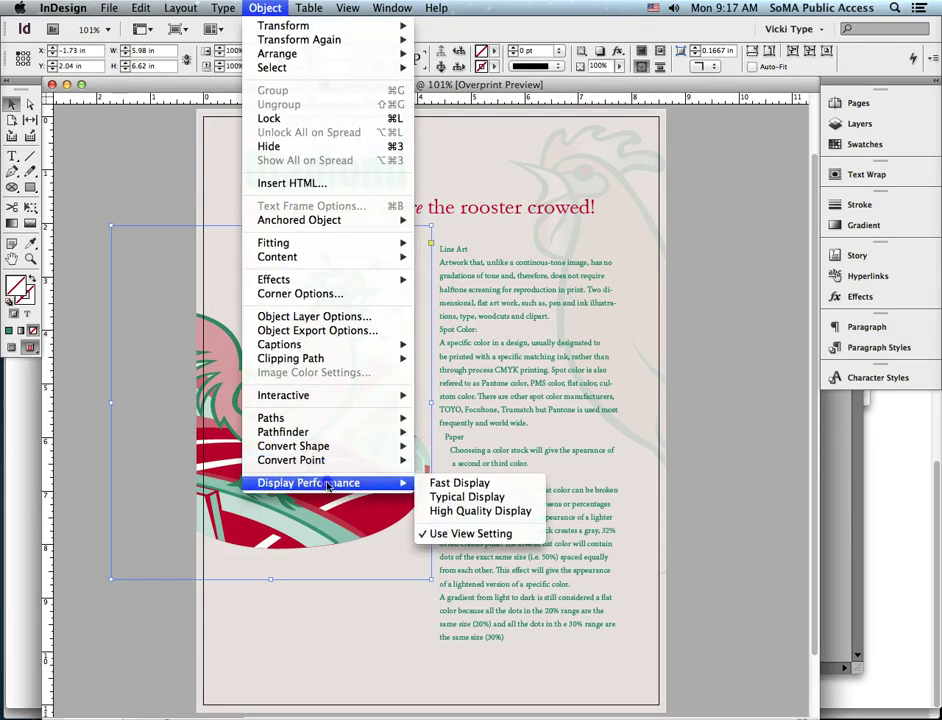
click(468, 484)
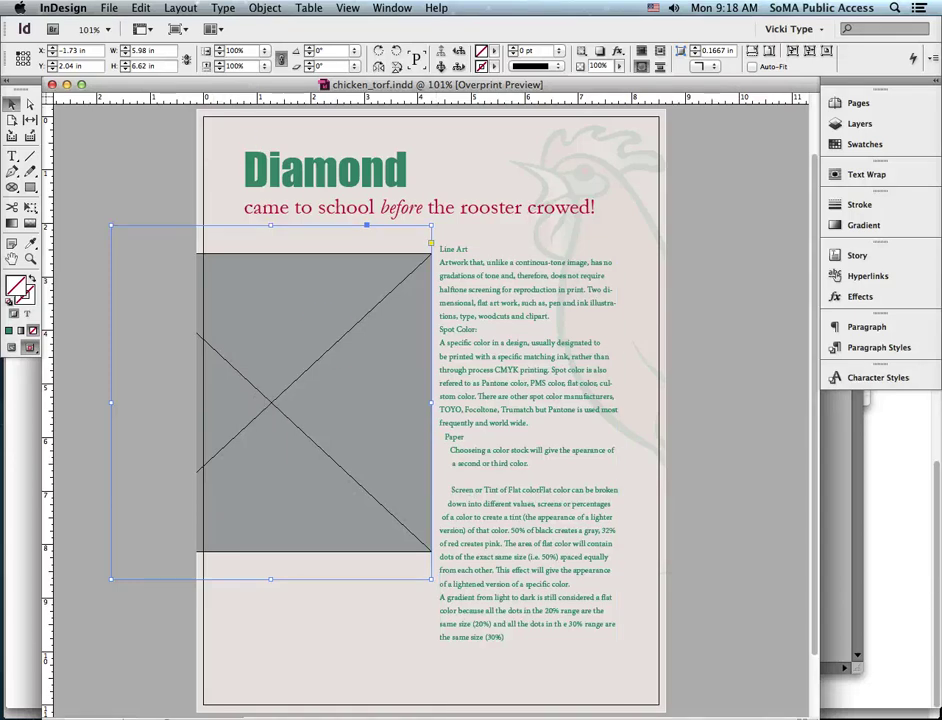
- Set the display performance of the rooster and barn illustration to Typical Display
click(265, 8)
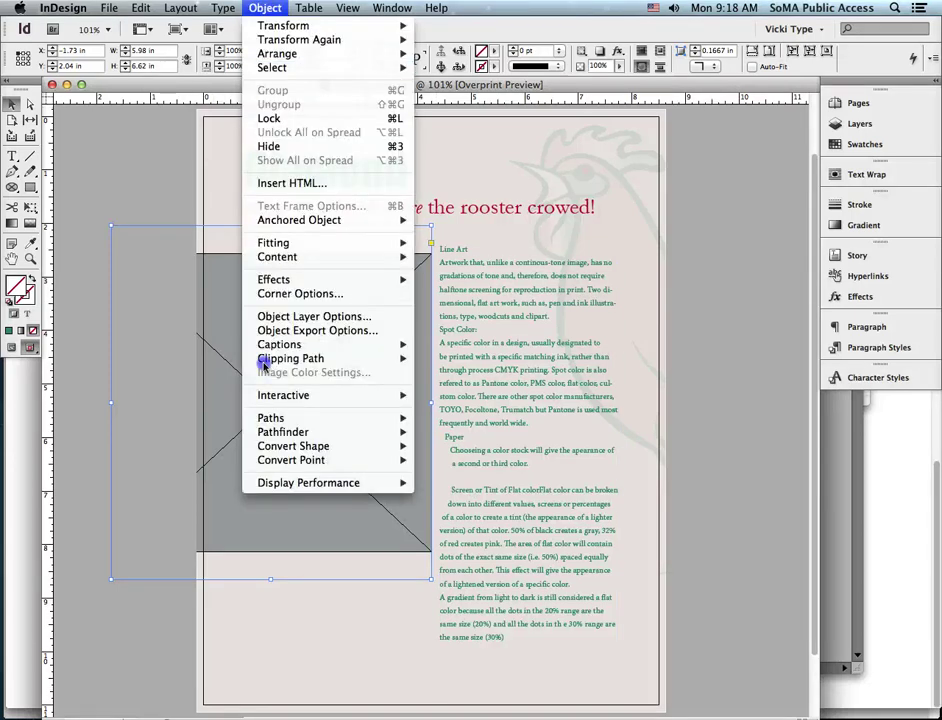
mouse_move(277, 488)
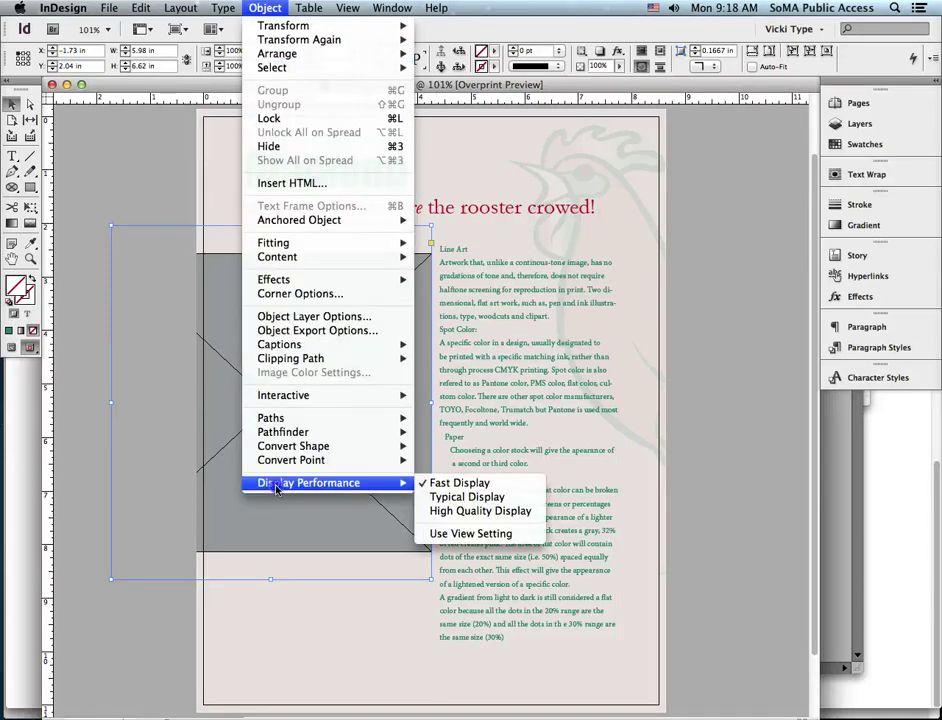
click(451, 497)
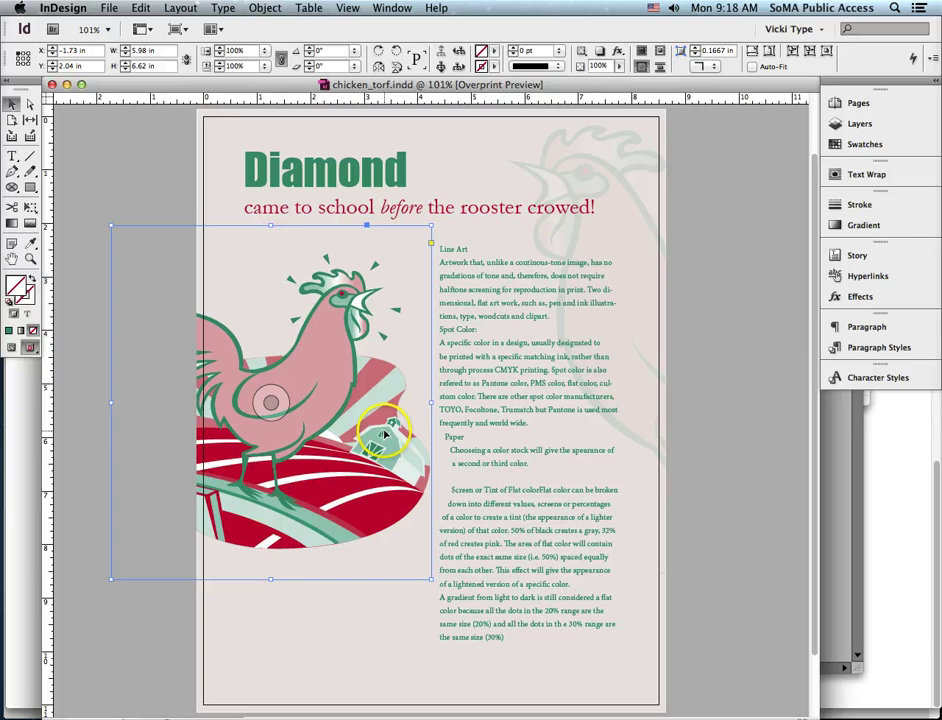
- Set the display performance of the rooster and barn illustration to High Quality Display
click(265, 8)
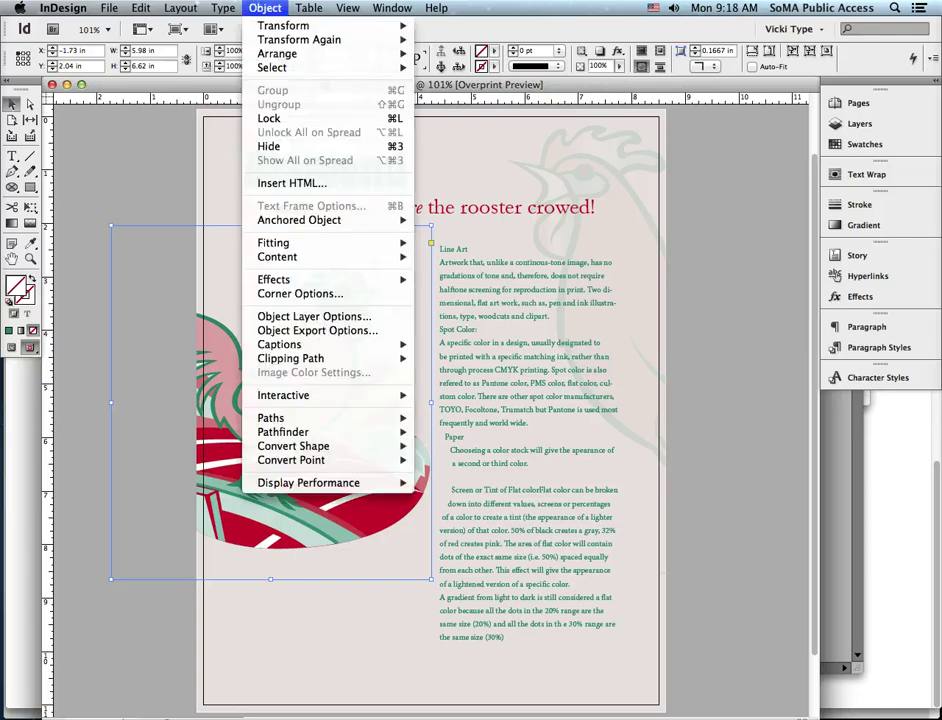
mouse_move(380, 483)
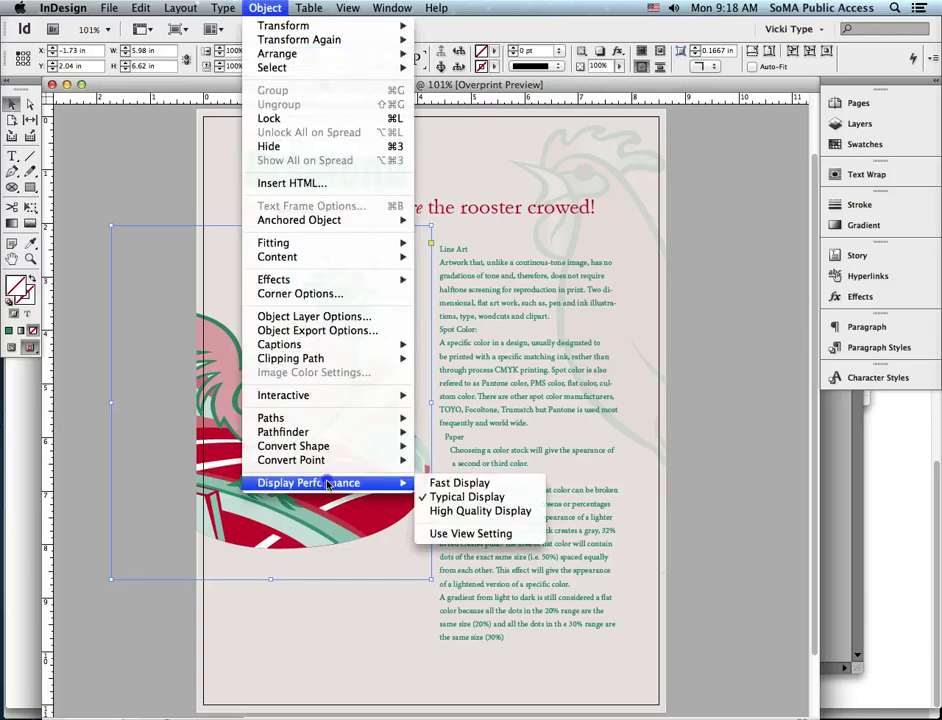
click(446, 513)
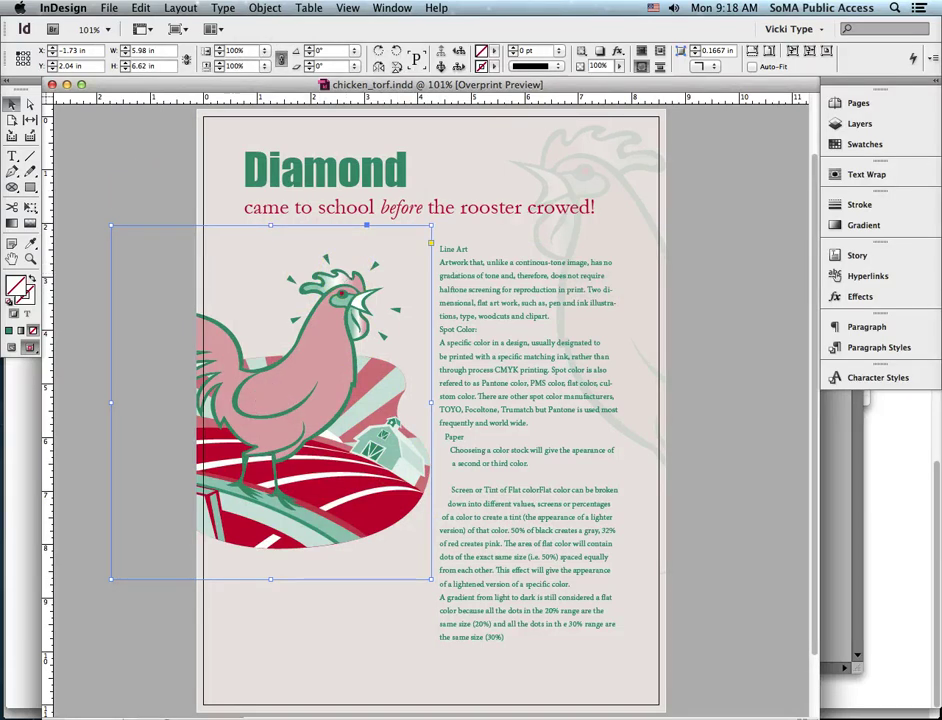
- Package the document into chicken_torf Folder on the Desktop, copying fonts and linked graphics and updating the graphic links
click(109, 8)
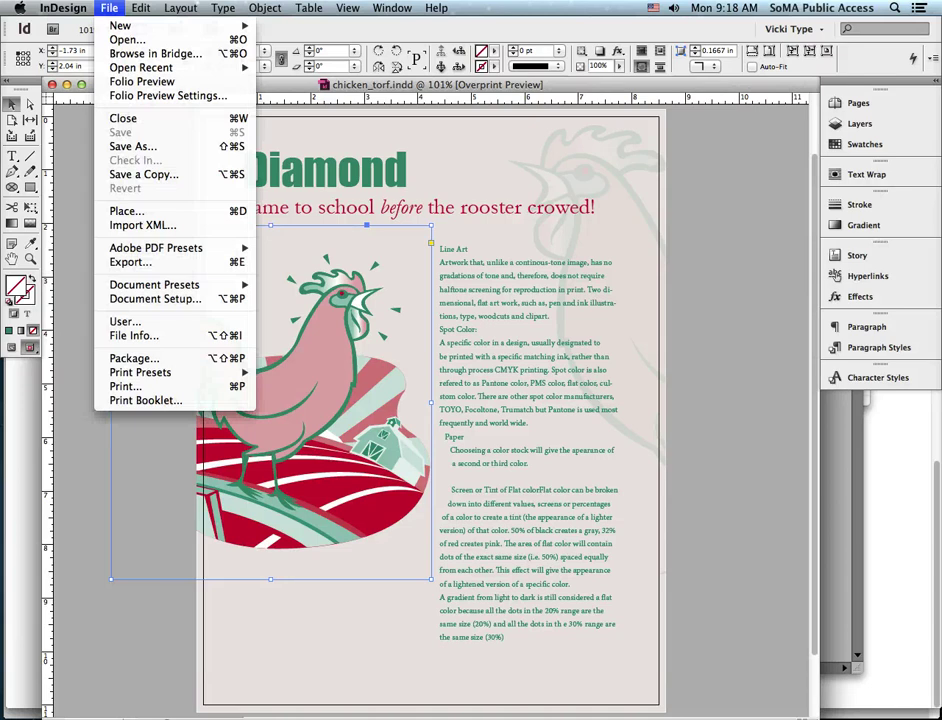
click(160, 360)
click(582, 330)
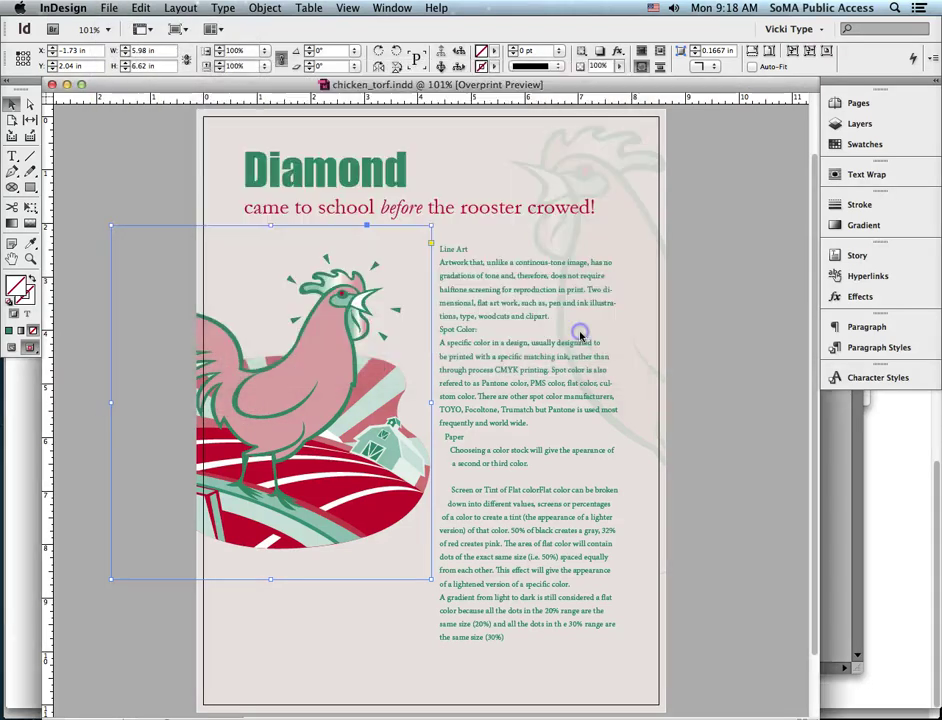
click(566, 125)
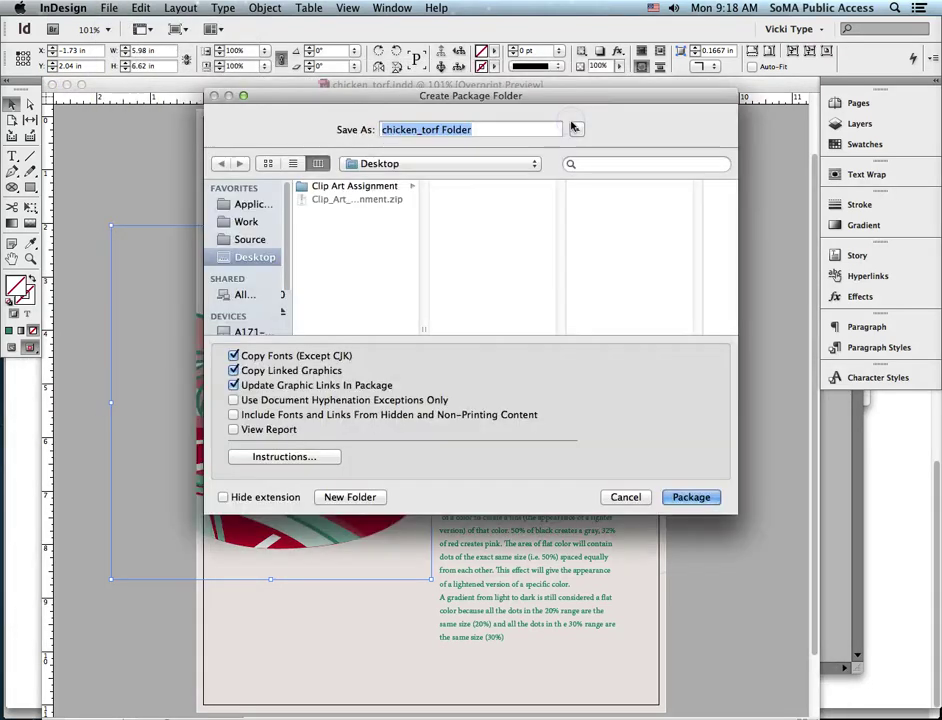
click(686, 498)
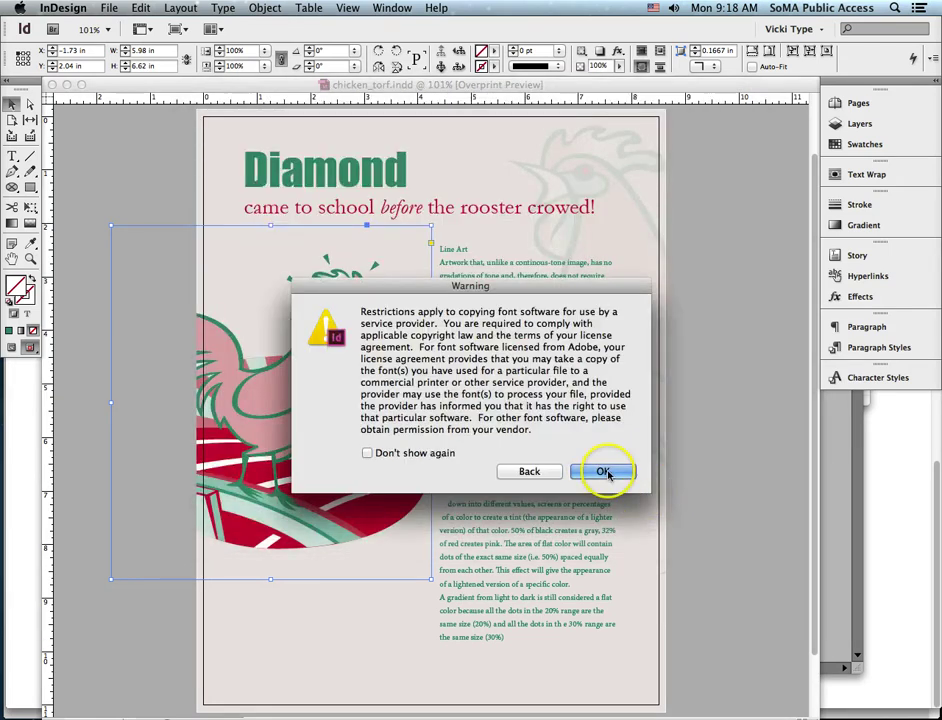
click(606, 472)
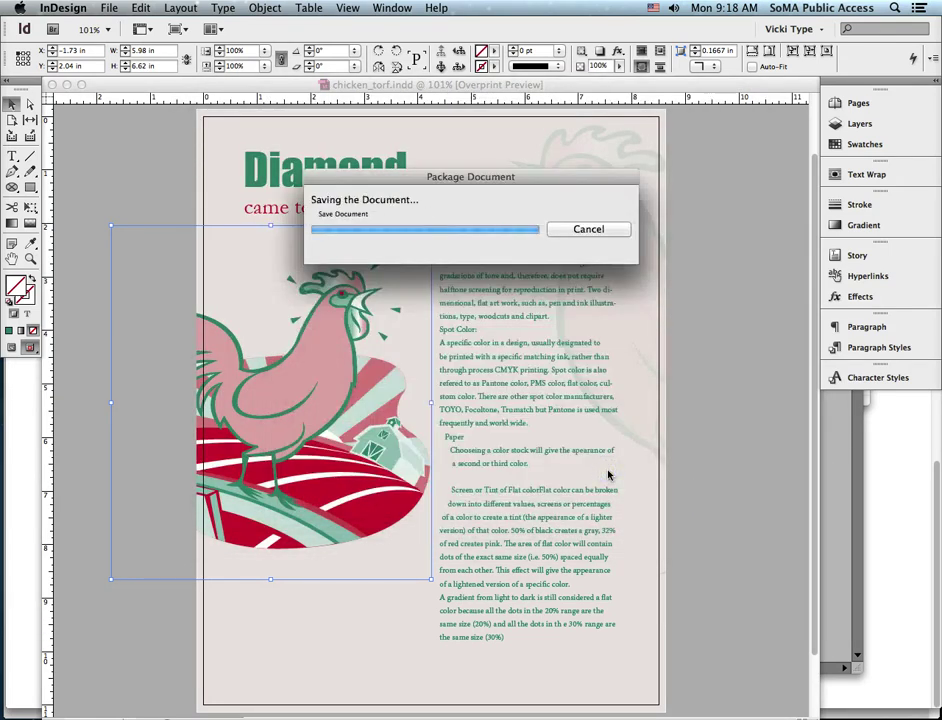
- Start a PDF export with the High Quality Print preset, saving it as chicken_torf.pdf in chicken_torf Folder
click(108, 8)
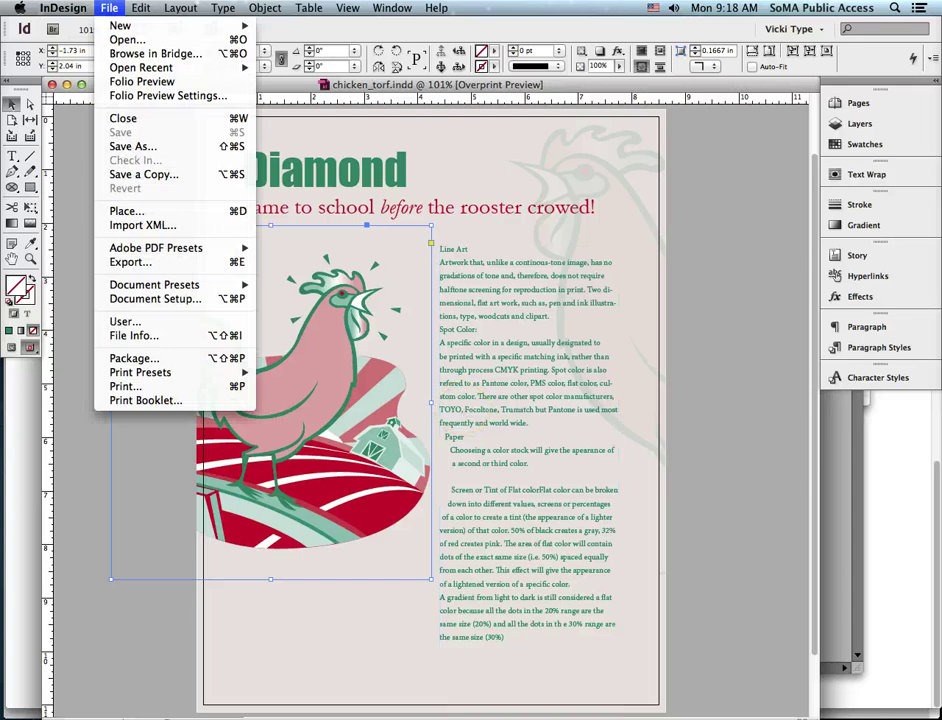
mouse_move(150, 248)
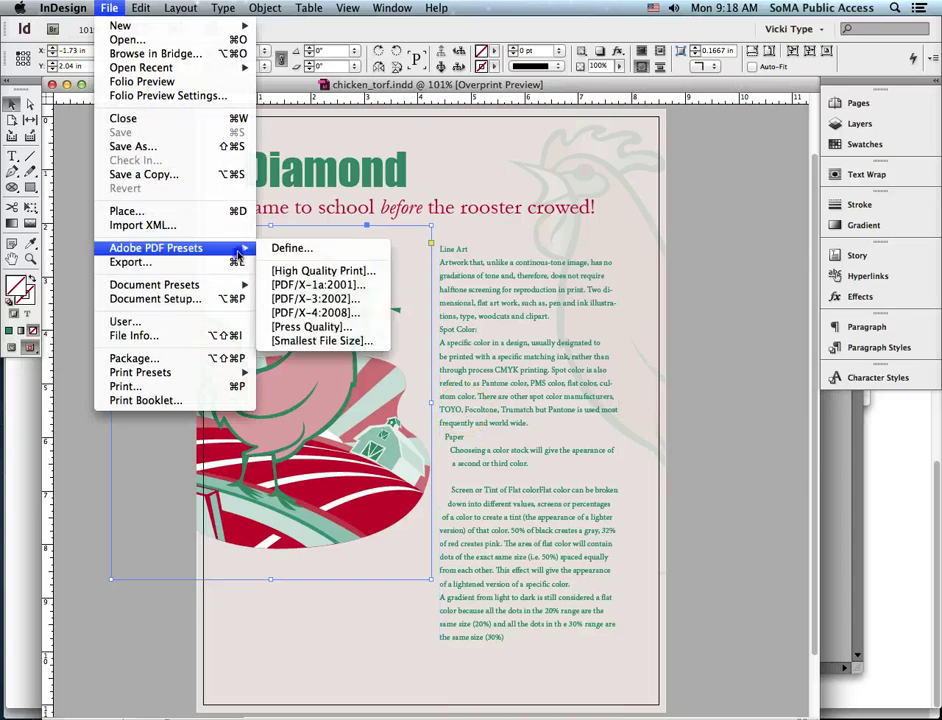
click(323, 271)
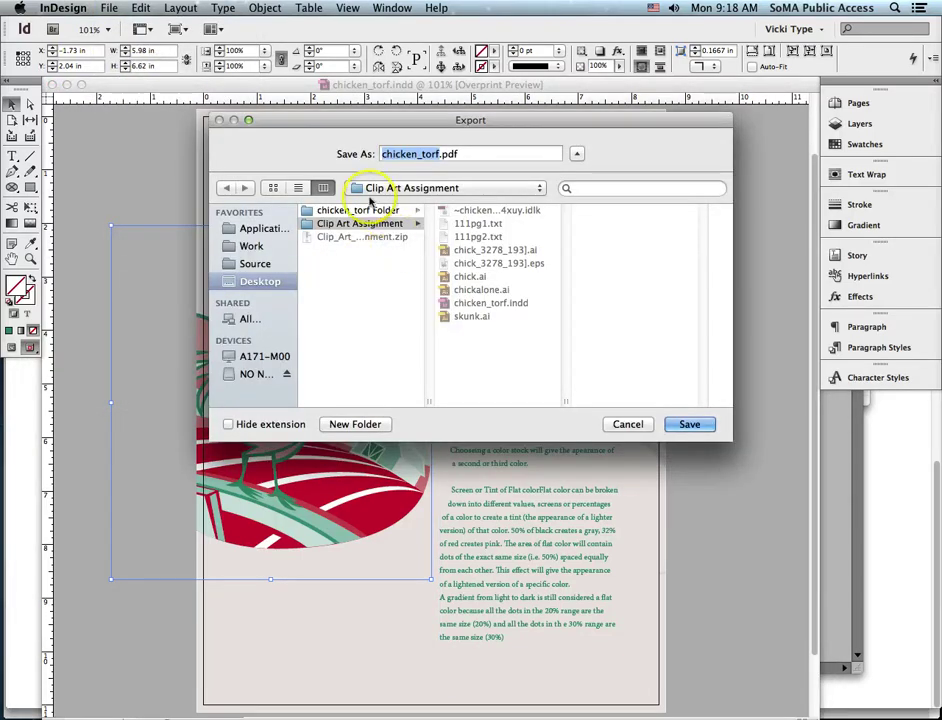
click(369, 213)
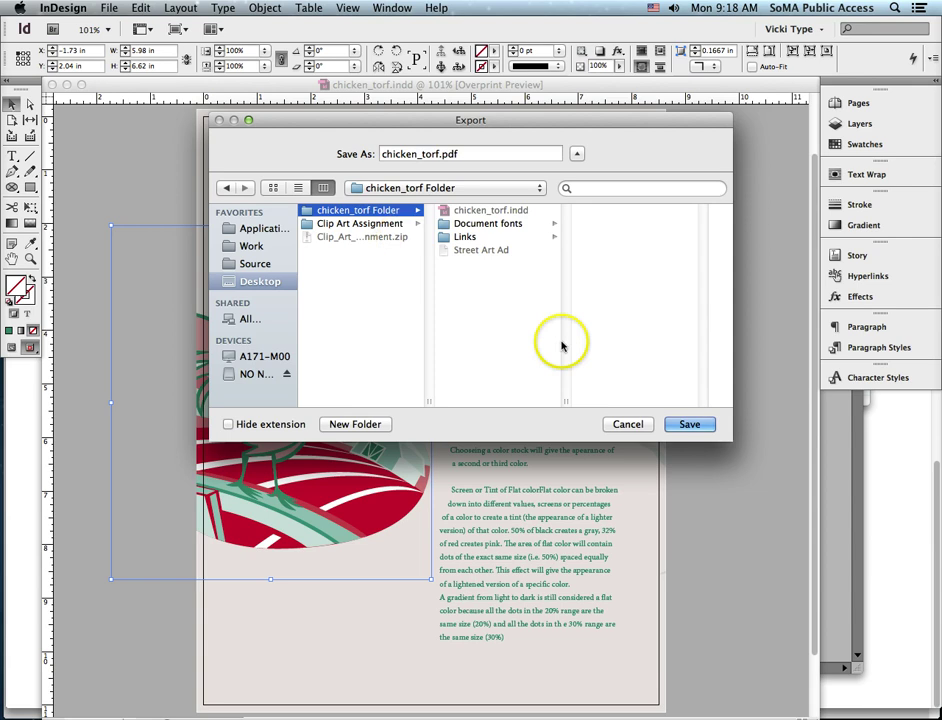
click(706, 425)
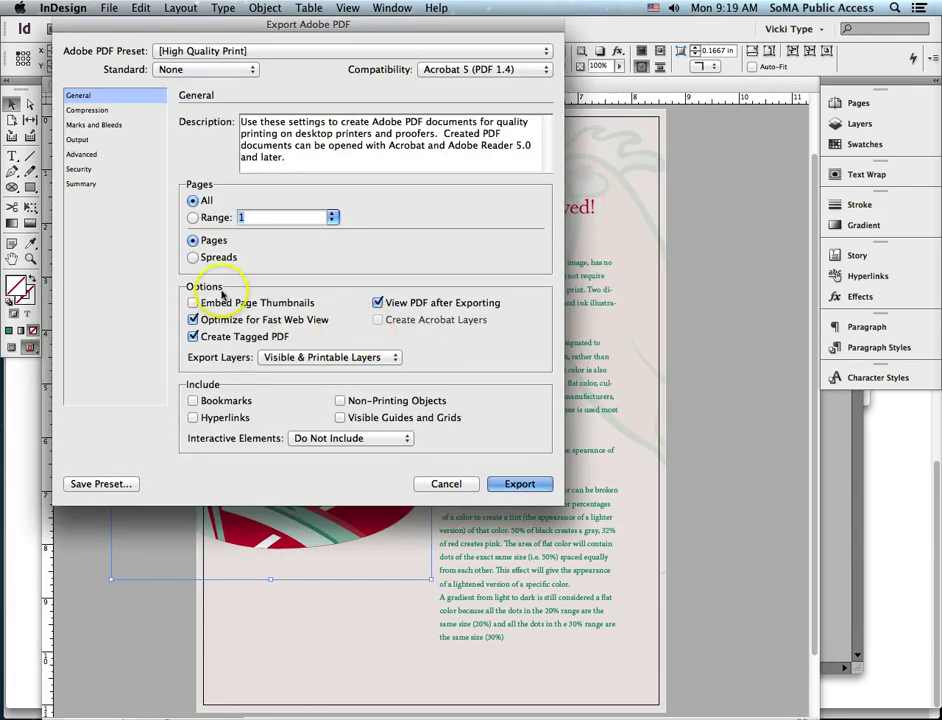
- Include all printer's marks and use the document bleed settings, and export the PDF
click(114, 127)
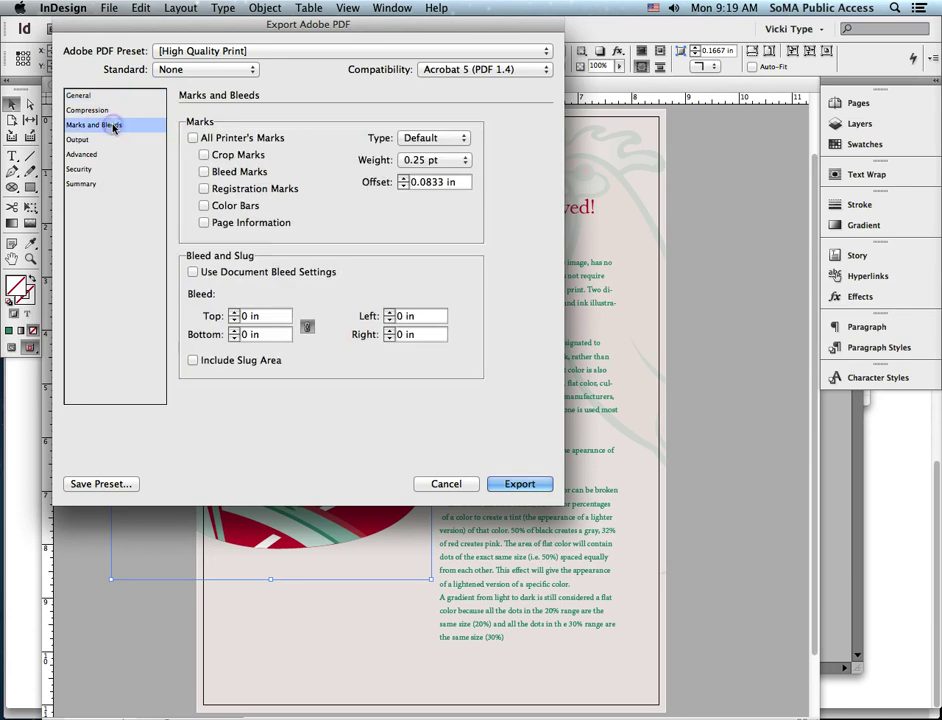
click(194, 139)
click(192, 273)
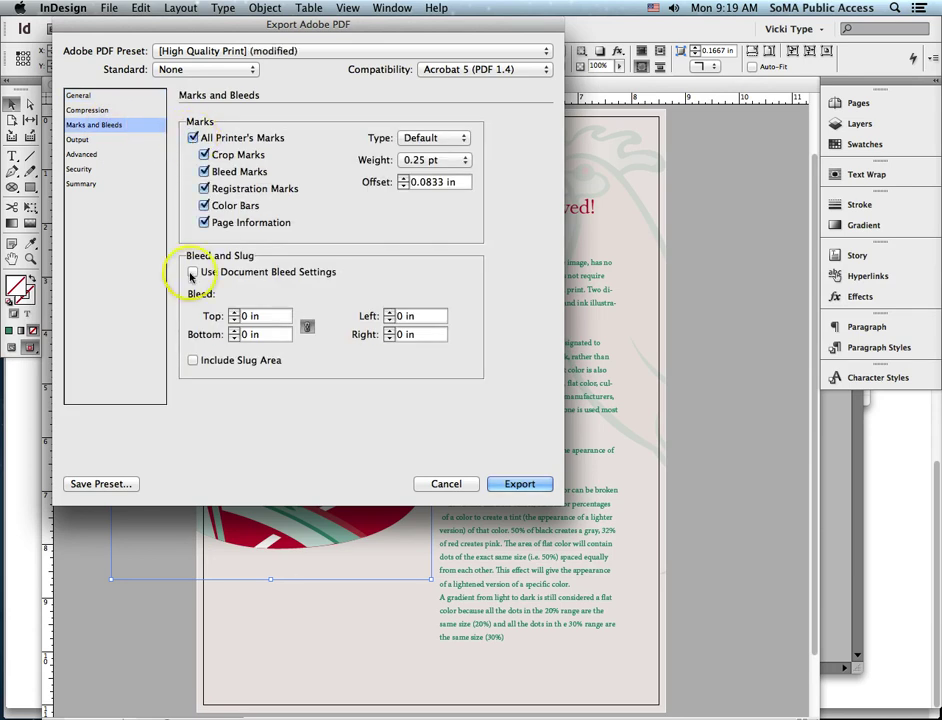
click(192, 273)
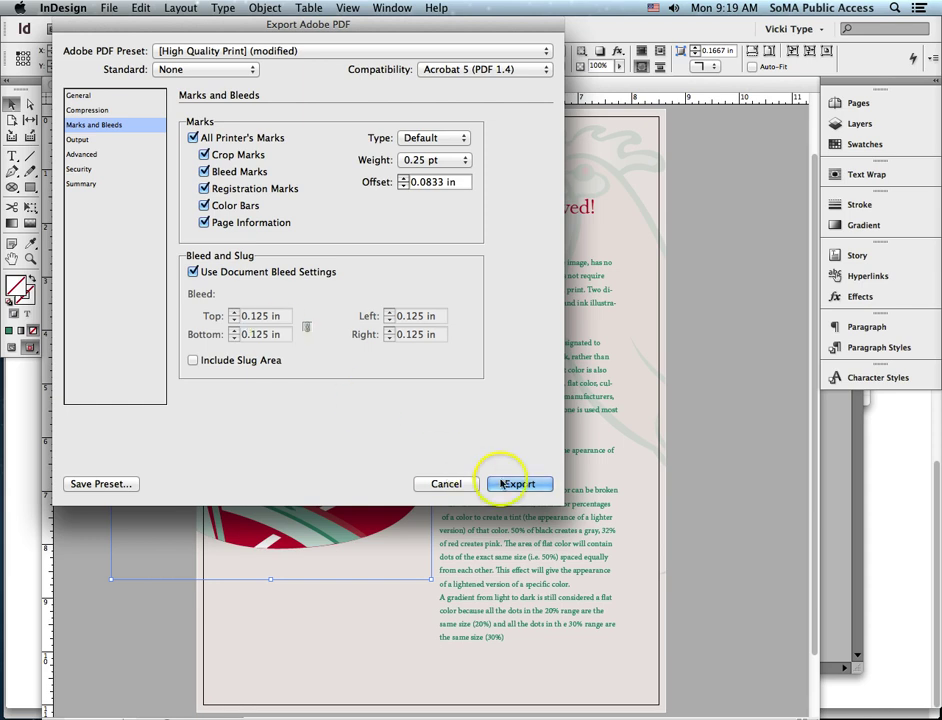
click(535, 487)
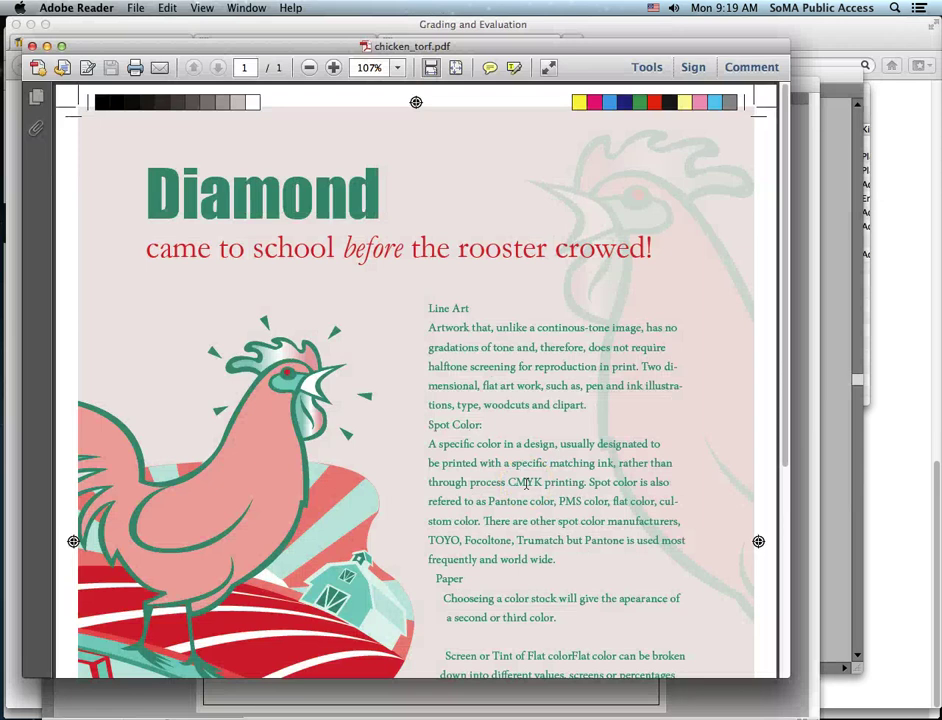
- Fit the exported PDF to the whole page and examine its printer's marks, colour bars, bleed and page information
key(super+0)
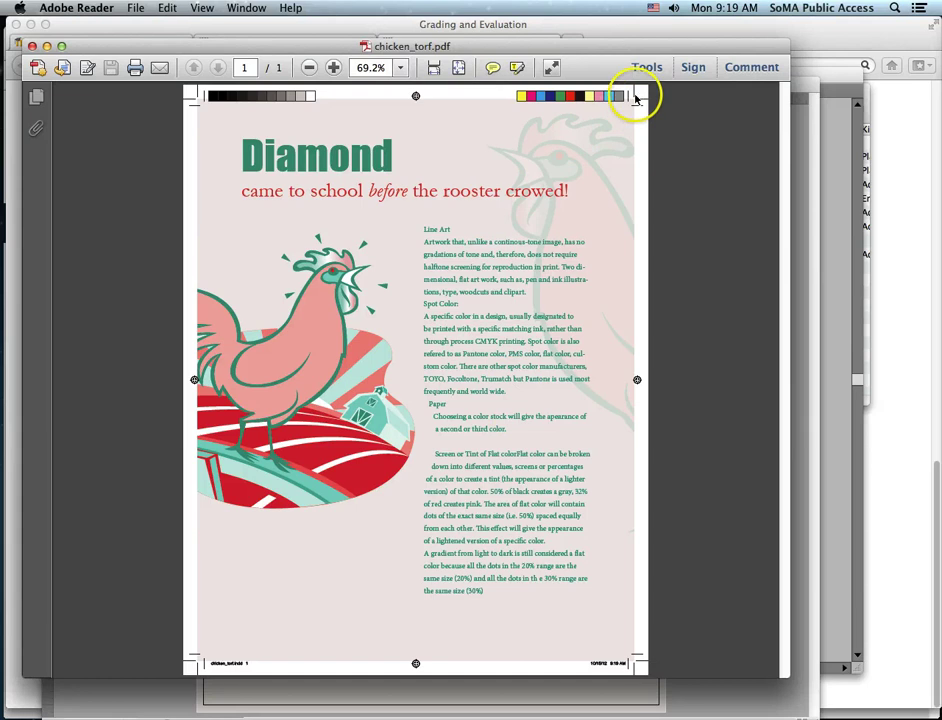
click(301, 669)
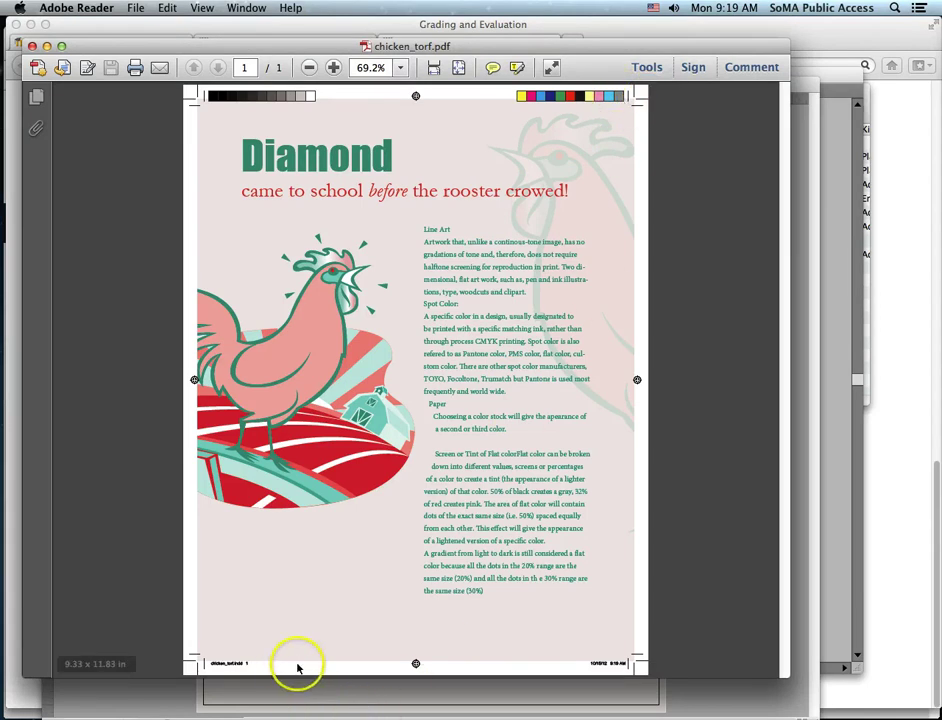
click(250, 7)
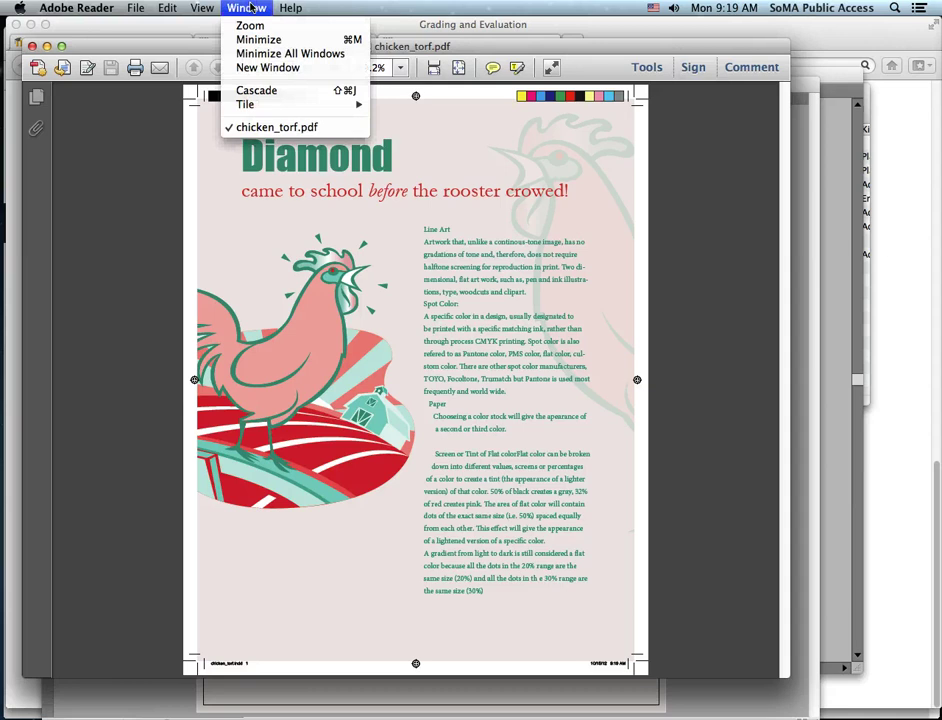
click(48, 45)
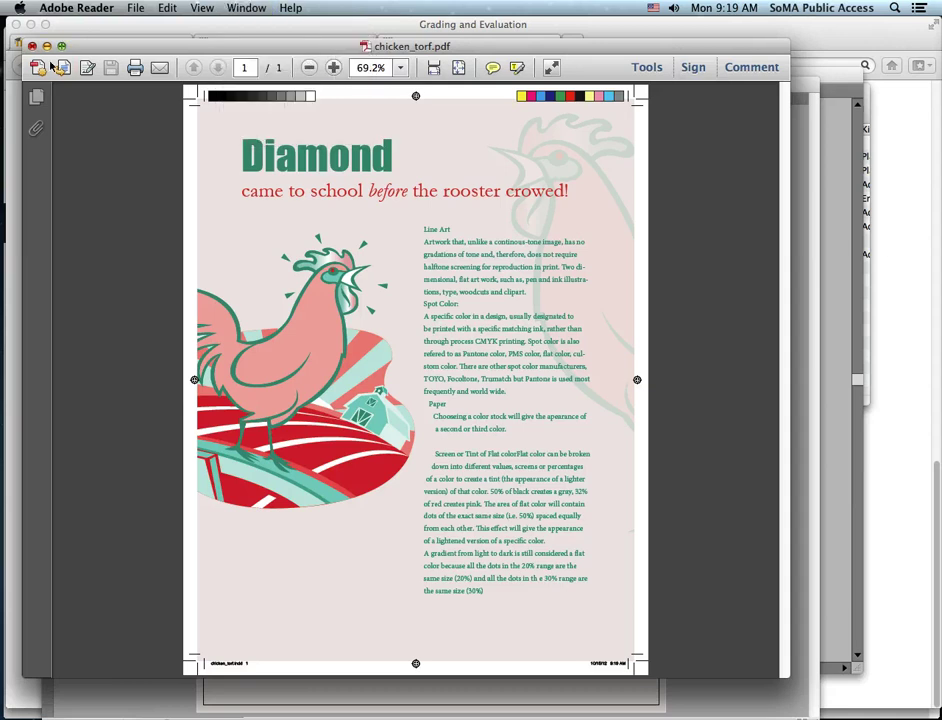
click(32, 46)
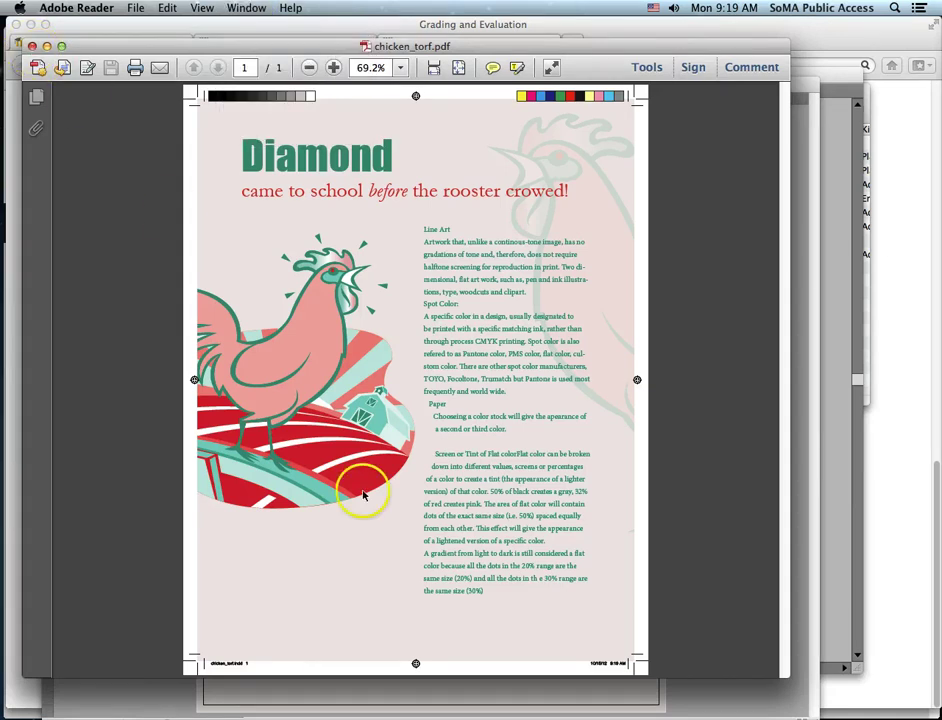
- Launch Adobe Acrobat Pro, close chicken_torf.pdf in Adobe Reader and return to the InDesign document
click(435, 714)
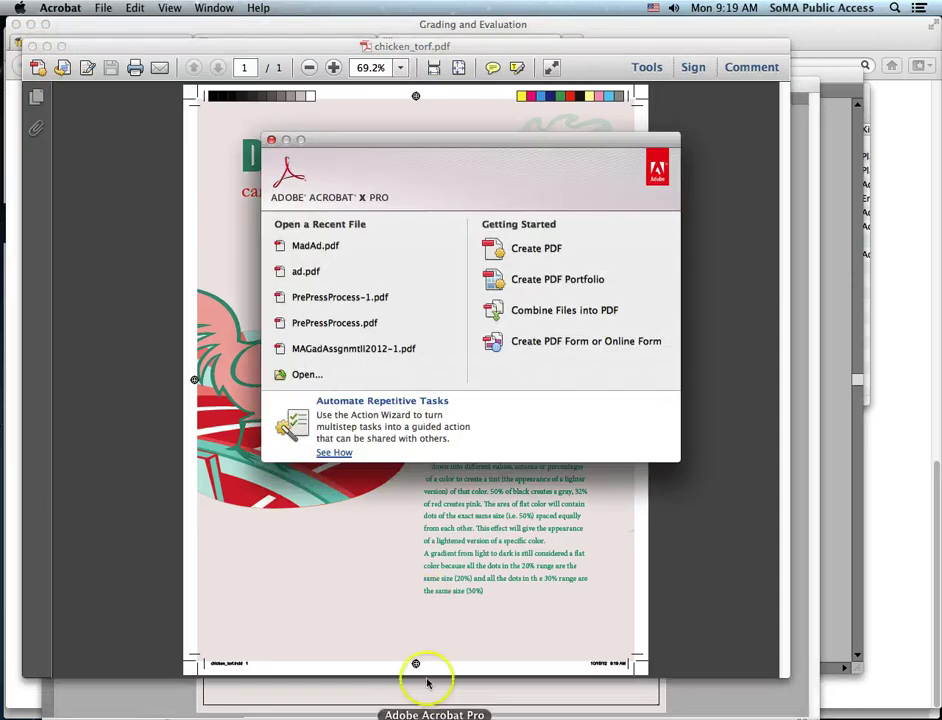
click(128, 240)
click(32, 46)
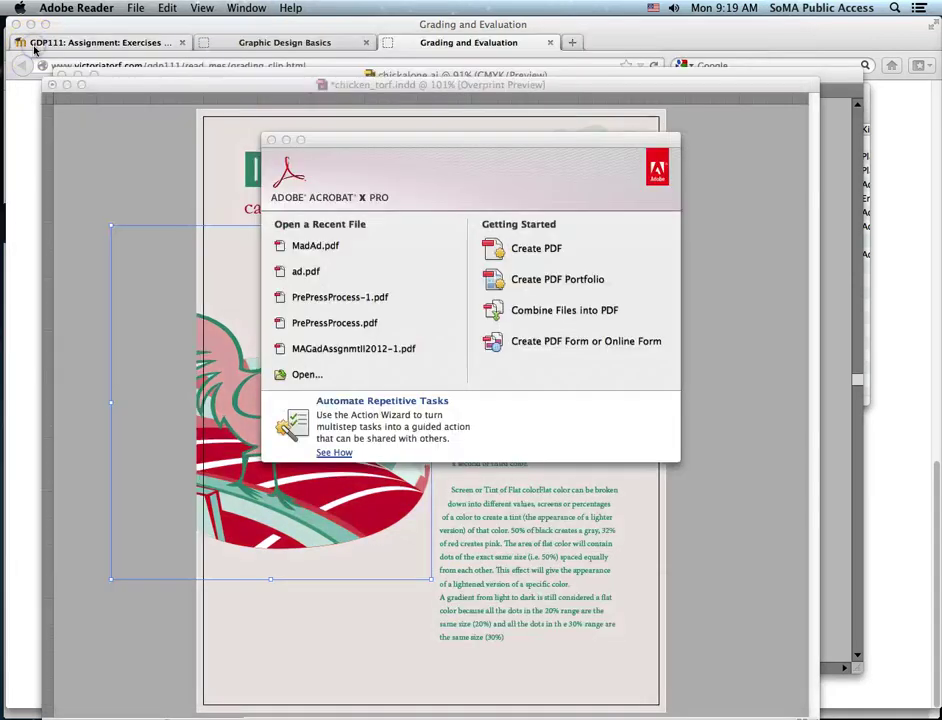
click(94, 286)
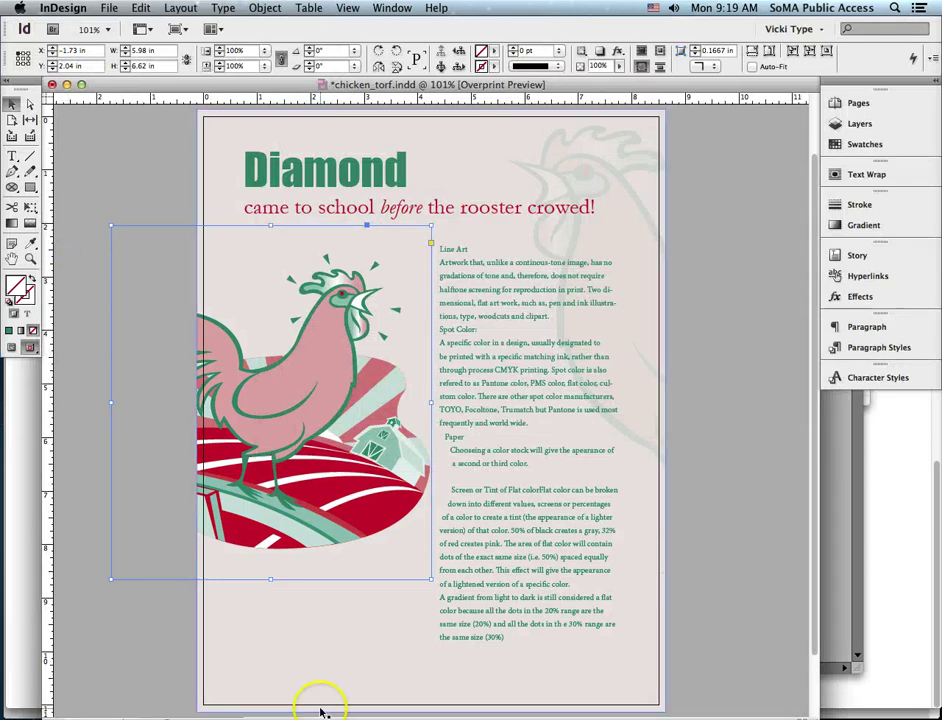
- Switch to Firefox and review the Grading and Evaluation page's assignment instructions through the package, PDF export and score sheet steps
click(417, 717)
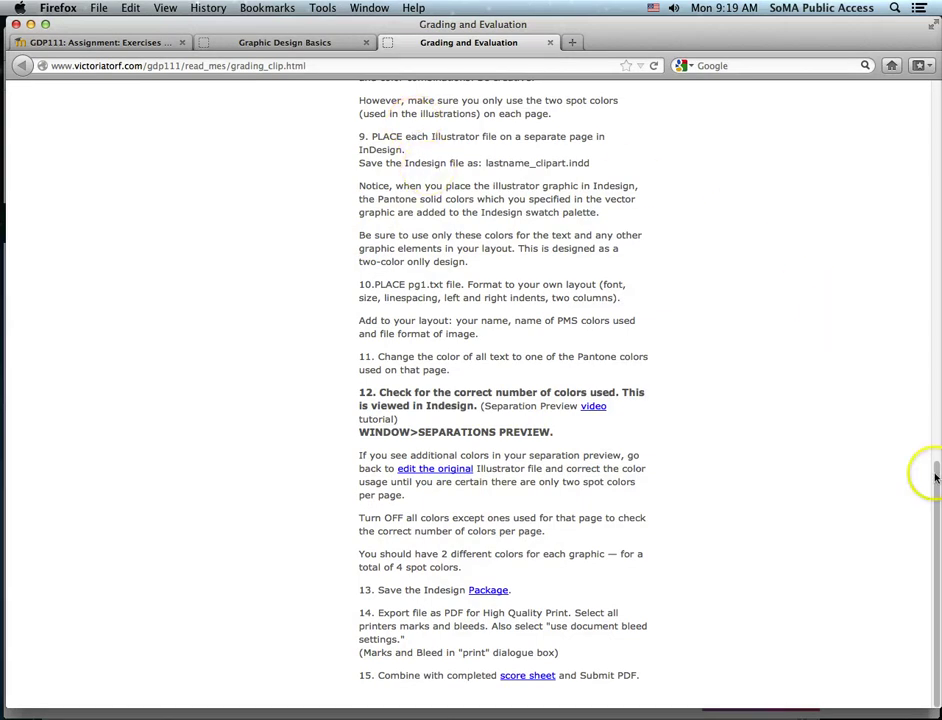
drag(935, 450, 930, 206)
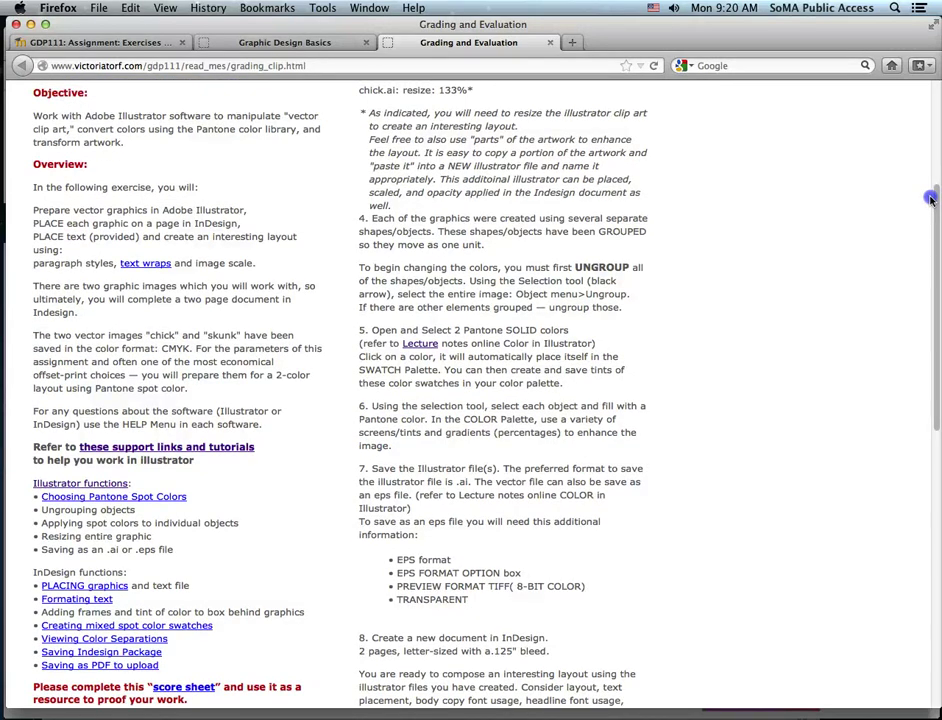
drag(930, 203, 901, 421)
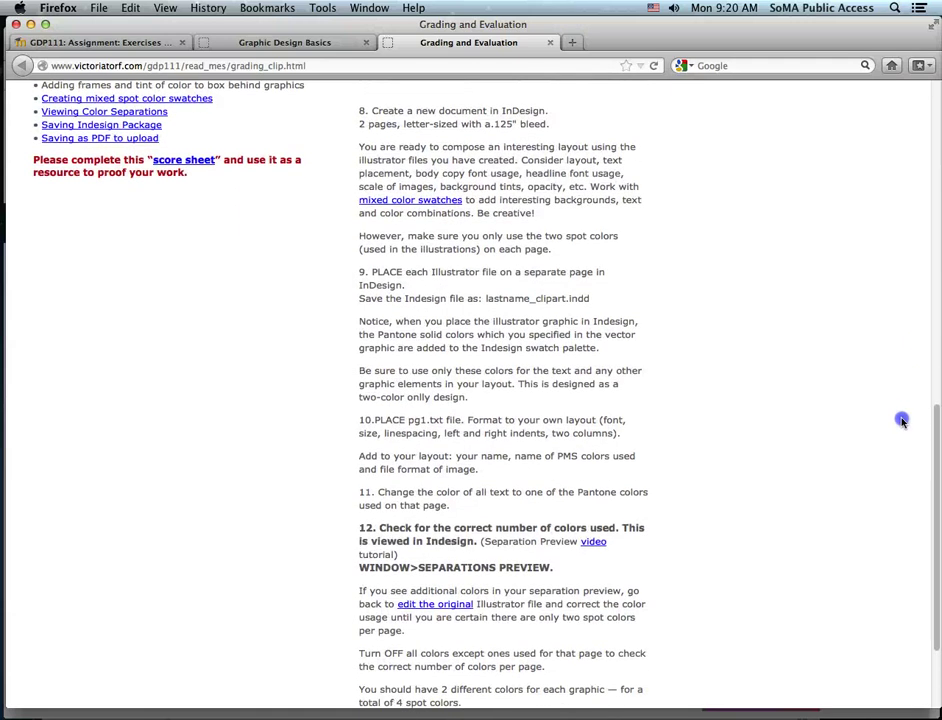
scroll(883, 490, down, 3)
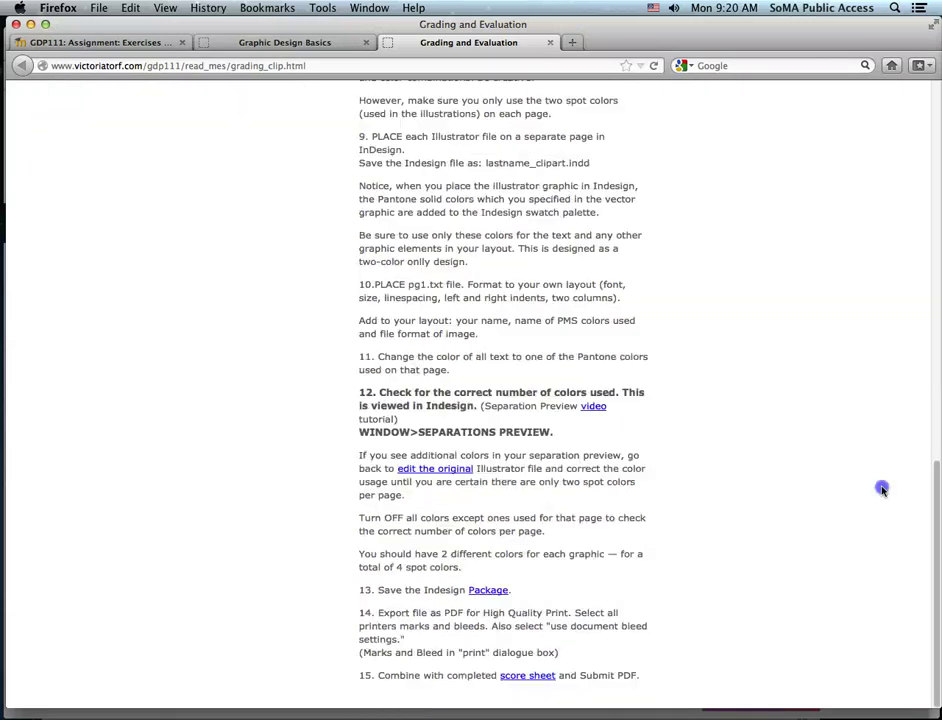